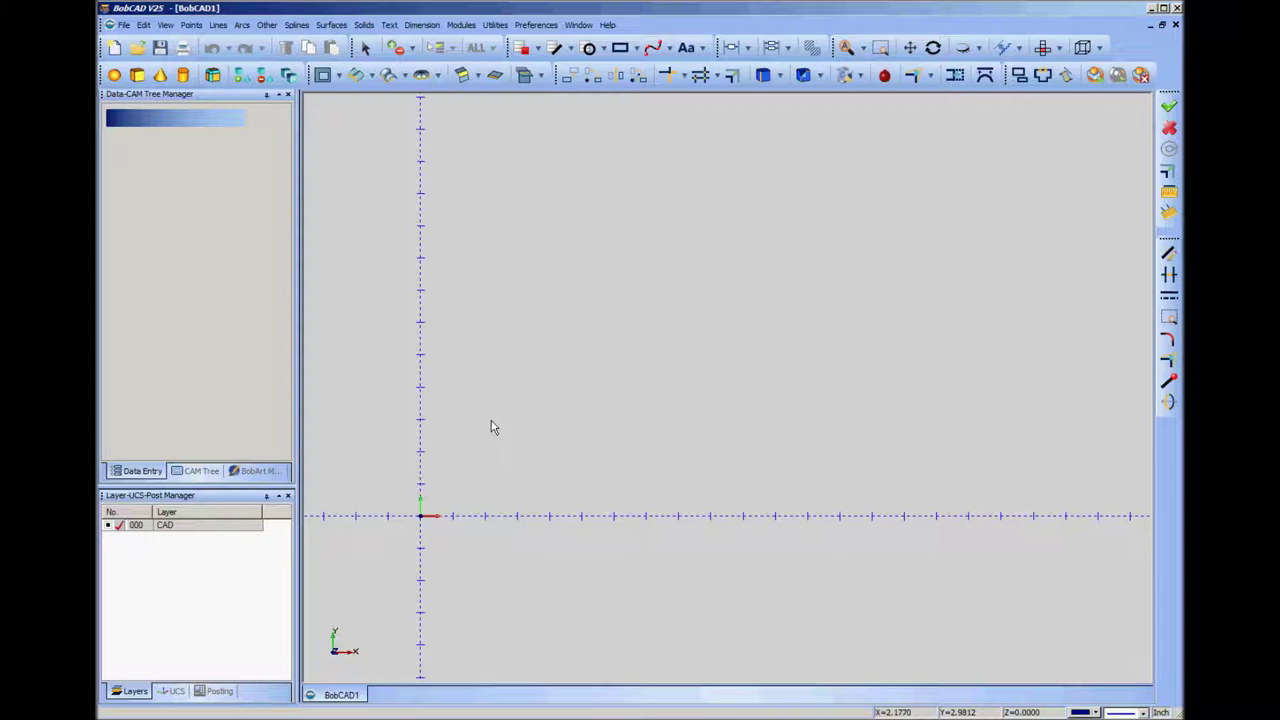
- Draw a 10 by 6 rectangle anchored at its bottom corner on the origin, then centre the view
{"action": "left_click", "coordinate": [621, 50]}
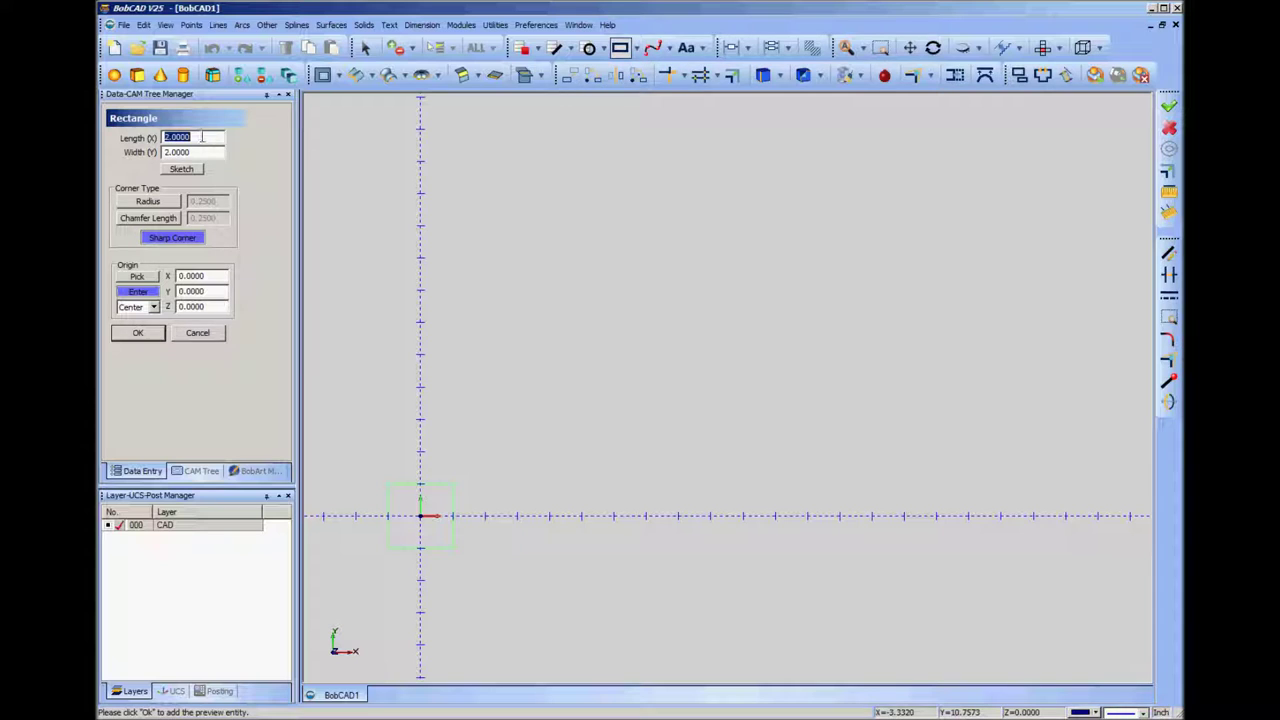
{"action": "key", "text": "BackSpace"}
{"action": "key", "text": "Tab"}
{"action": "key", "text": "BackSpace"}
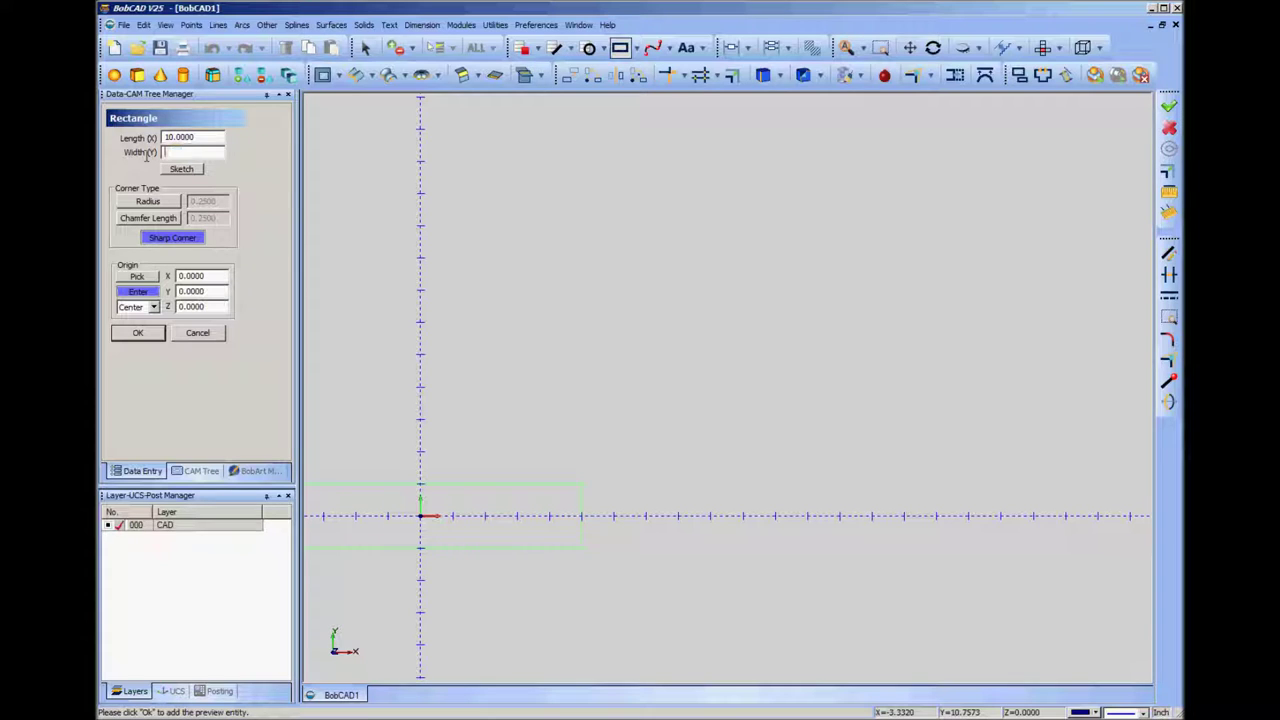
{"action": "left_click", "coordinate": [154, 309]}
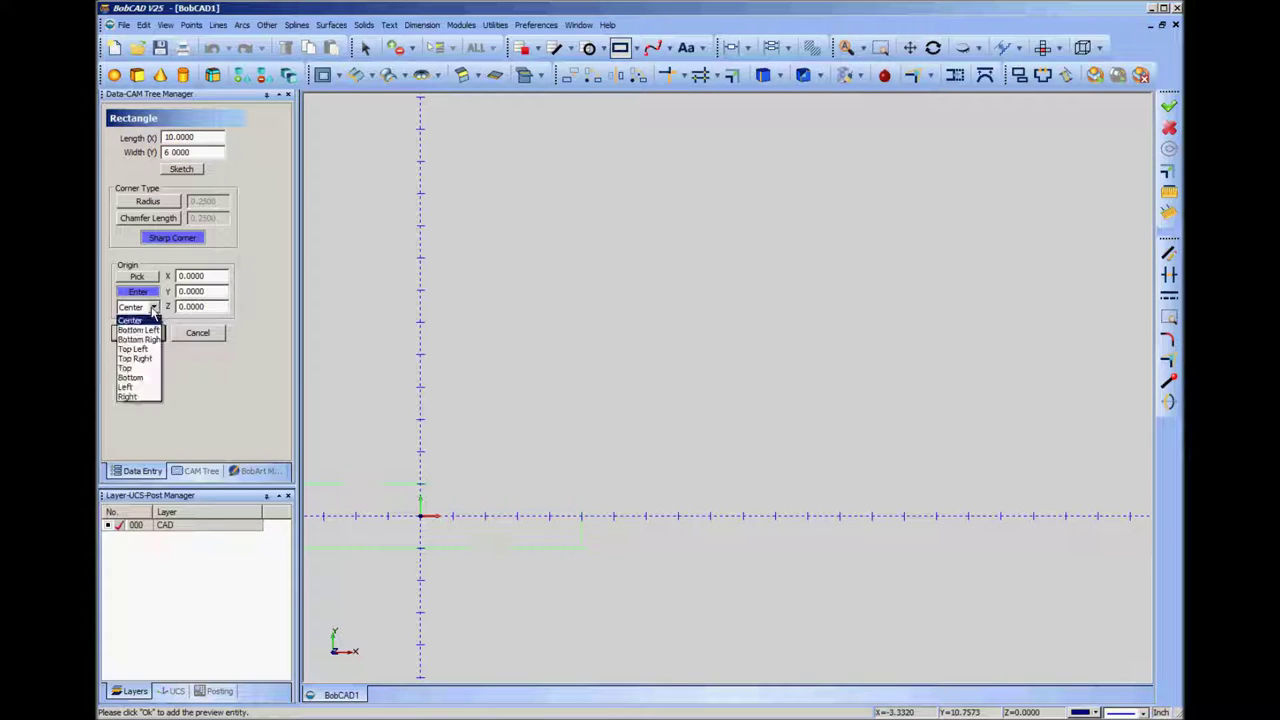
{"action": "left_click", "coordinate": [130, 377]}
{"action": "left_click", "coordinate": [140, 334]}
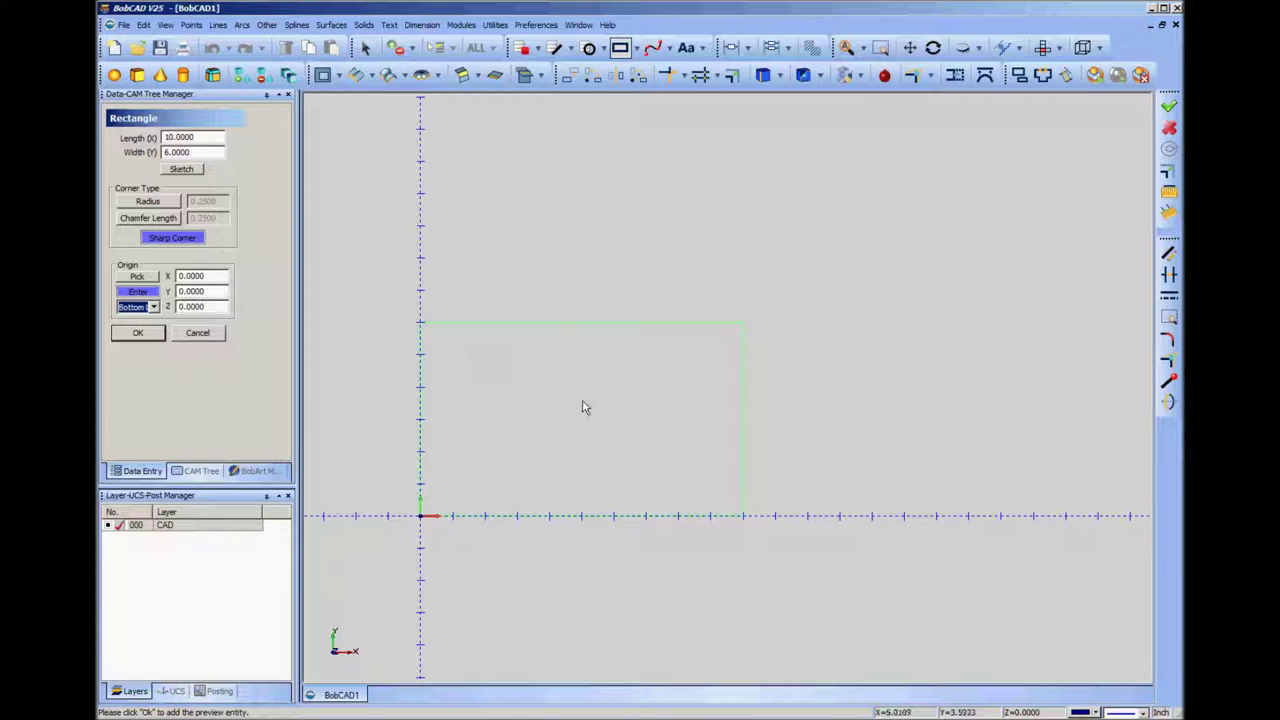
{"action": "left_click", "coordinate": [136, 332]}
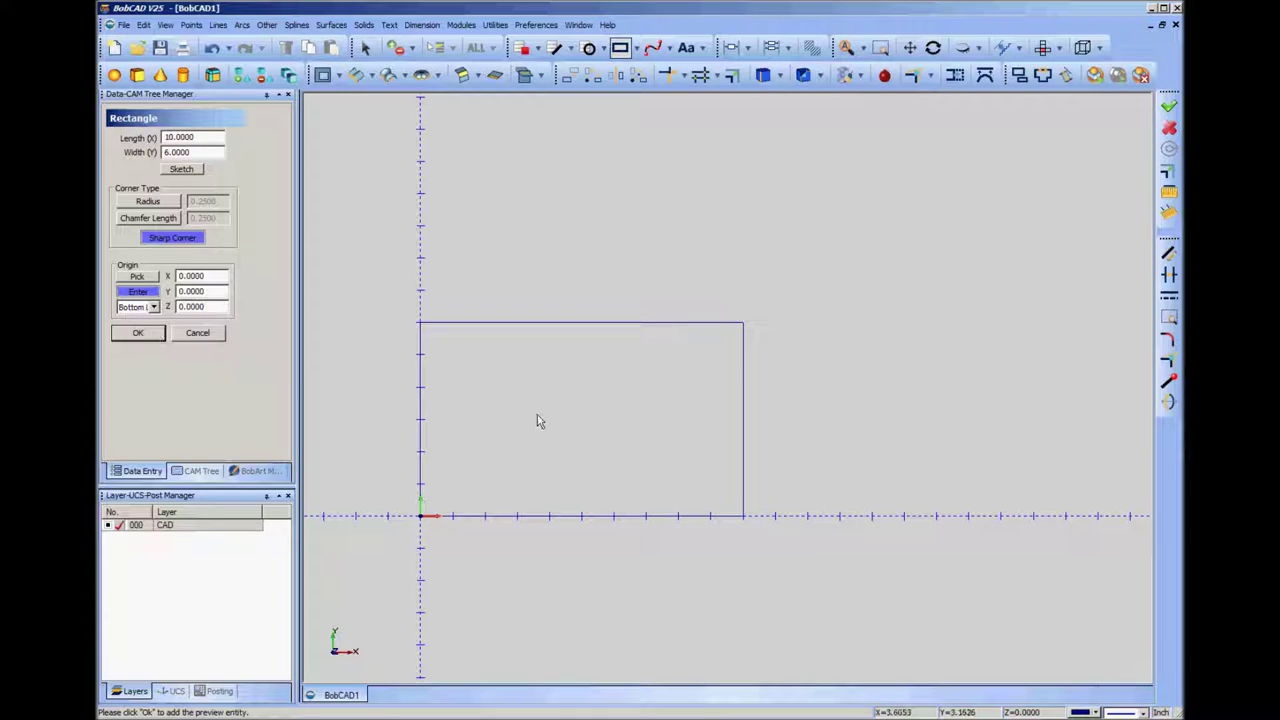
{"action": "middle_click_drag", "start_coordinate": [538, 420], "coordinate": [692, 402]}
{"action": "scroll", "coordinate": [574, 366], "scroll_direction": "down", "scroll_amount": 1}
{"action": "scroll", "coordinate": [574, 366], "scroll_direction": "up", "scroll_amount": 4}
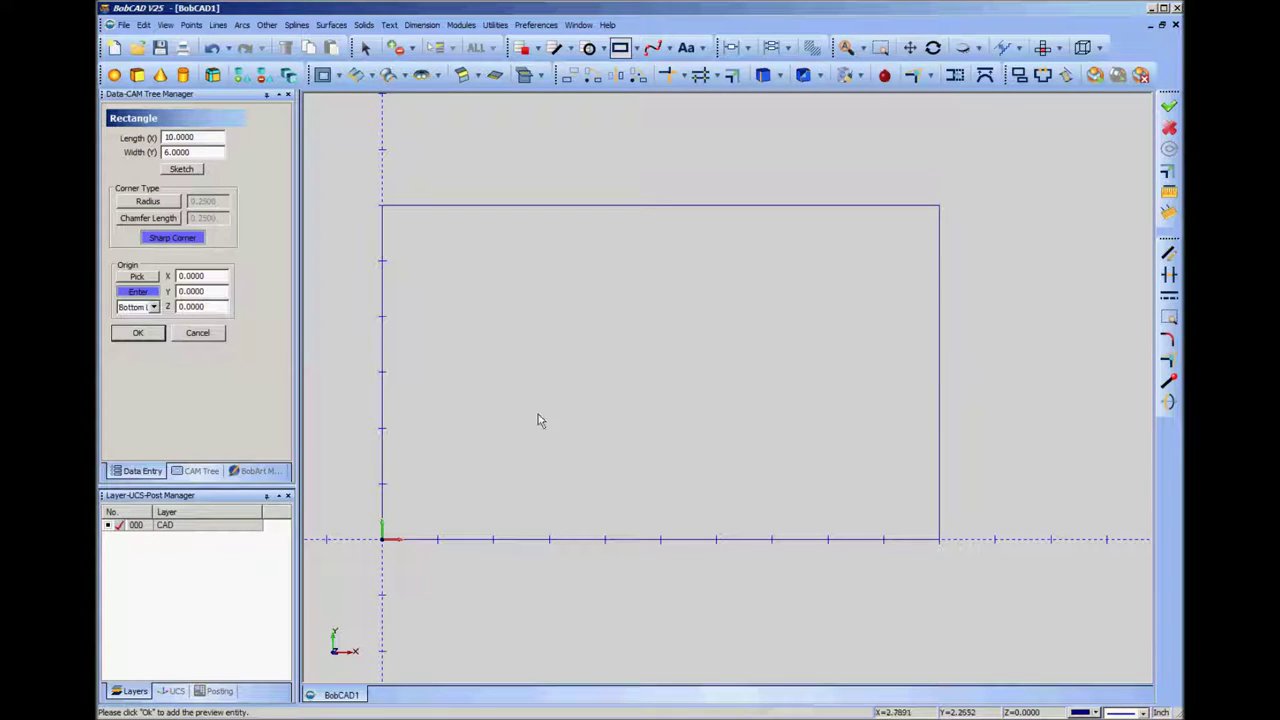
- Launch the Stock Wizard on Milling Stock in the CAM Tree and continue with Rectangular stock
{"action": "left_click", "coordinate": [192, 334]}
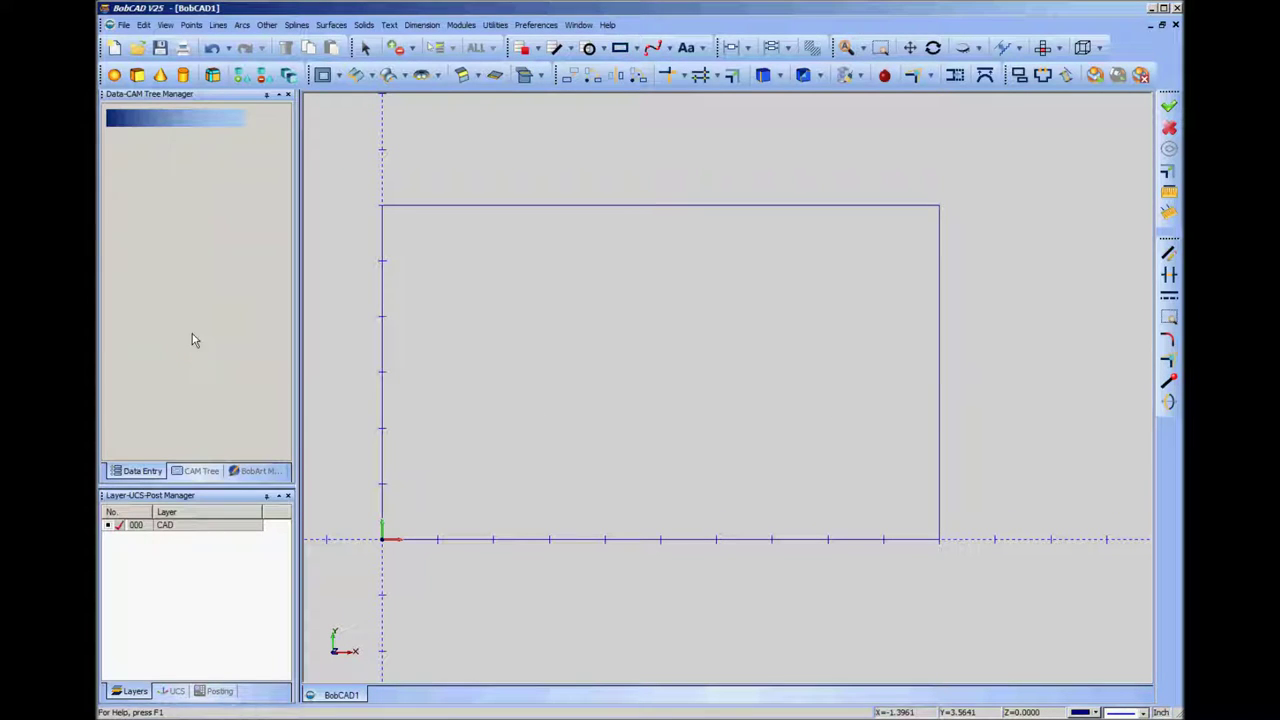
{"action": "left_click", "coordinate": [199, 472]}
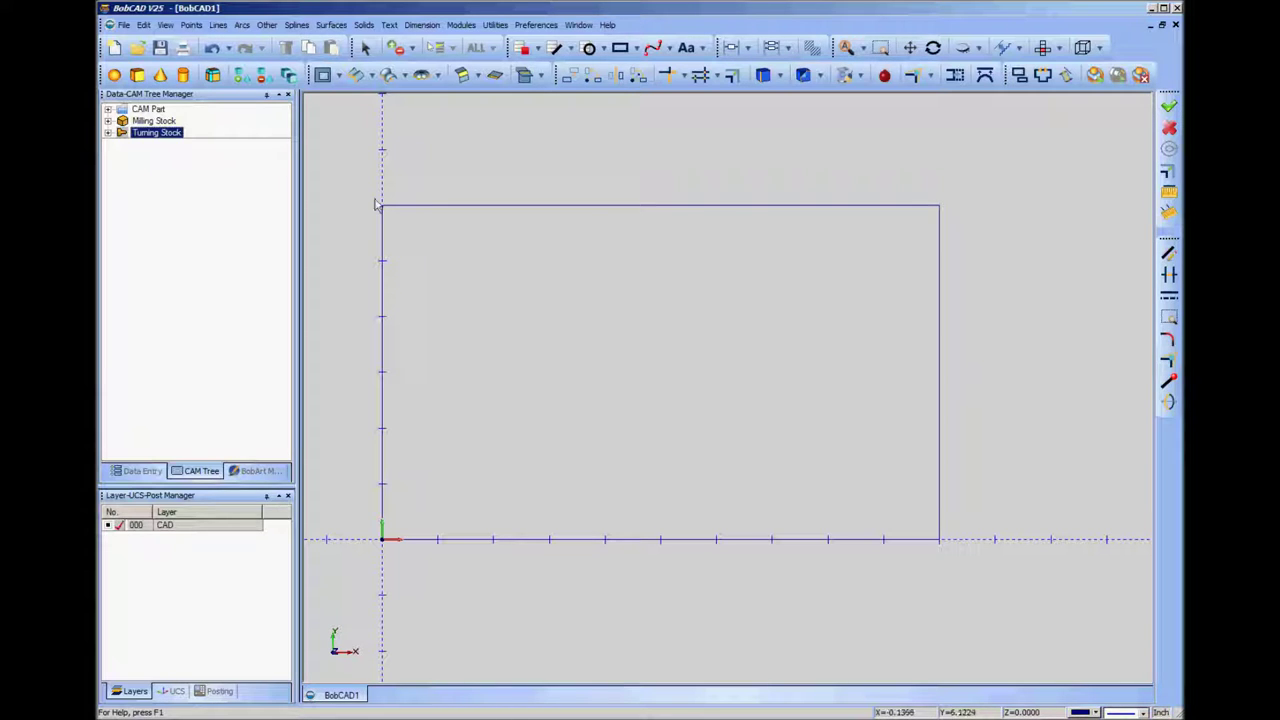
{"action": "left_click", "coordinate": [160, 121], "text": "ctrl"}
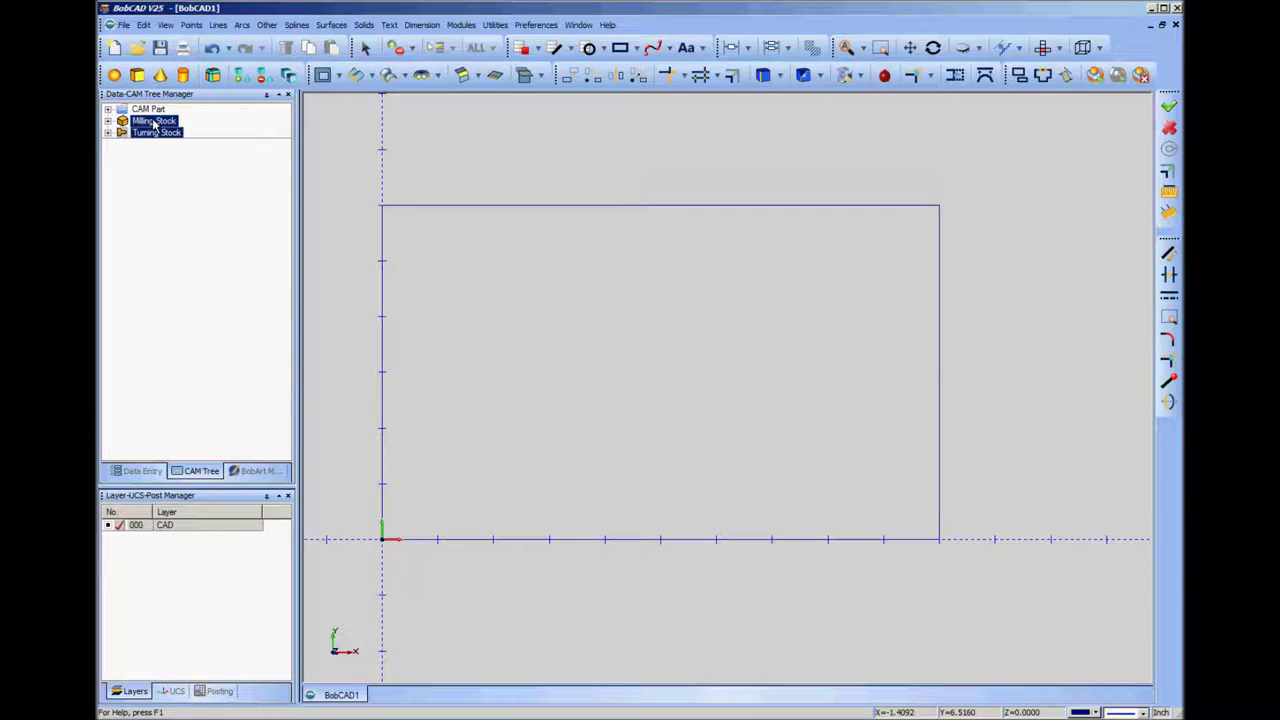
{"action": "right_click", "coordinate": [153, 122]}
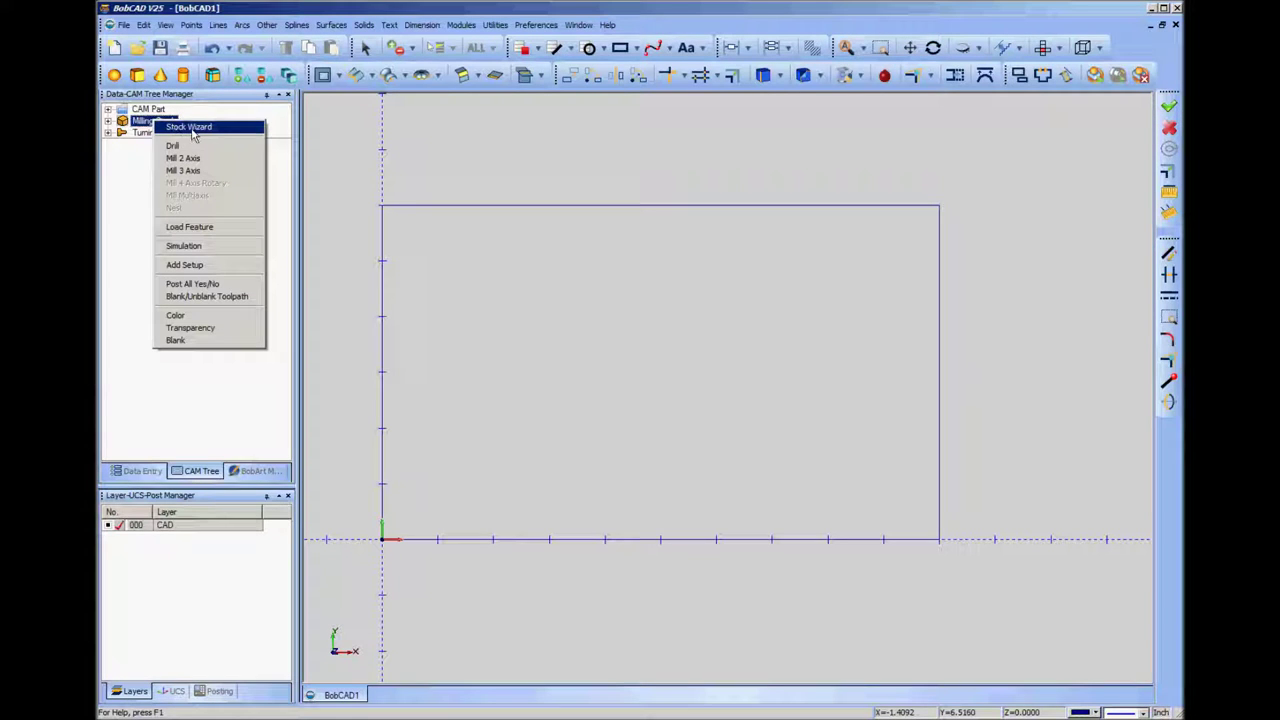
{"action": "left_click", "coordinate": [195, 135]}
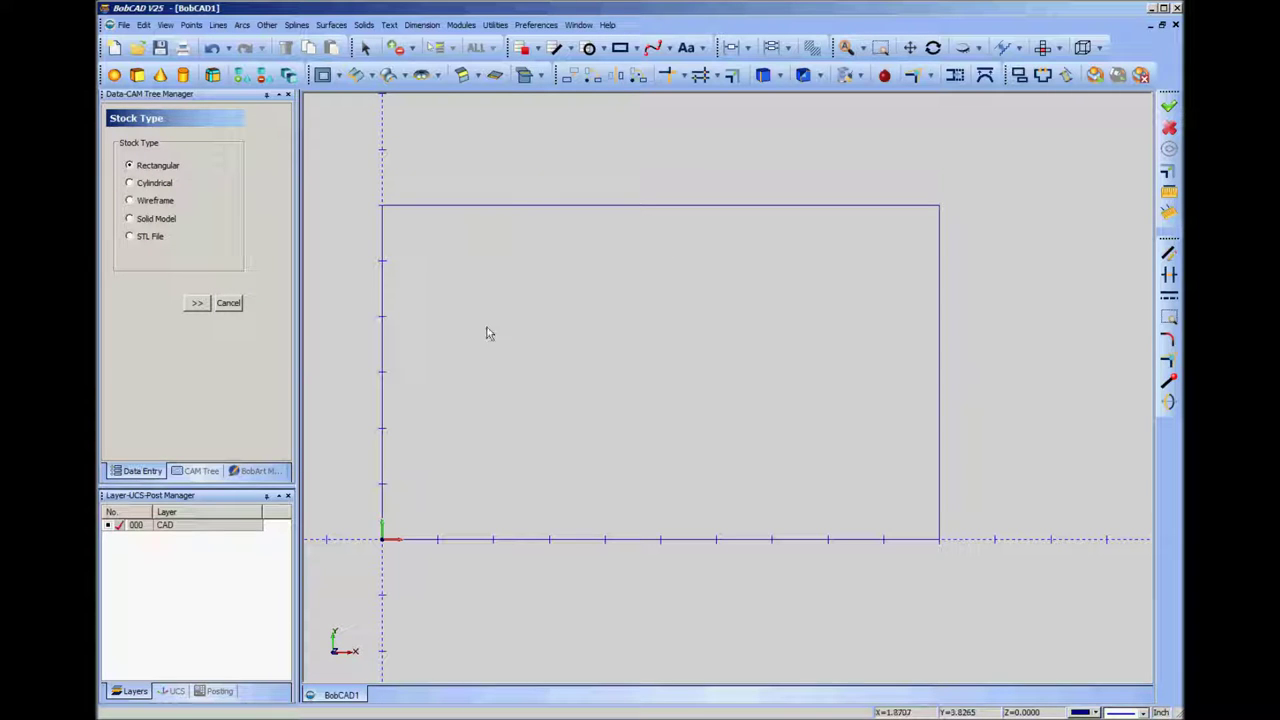
{"action": "left_click", "coordinate": [198, 305]}
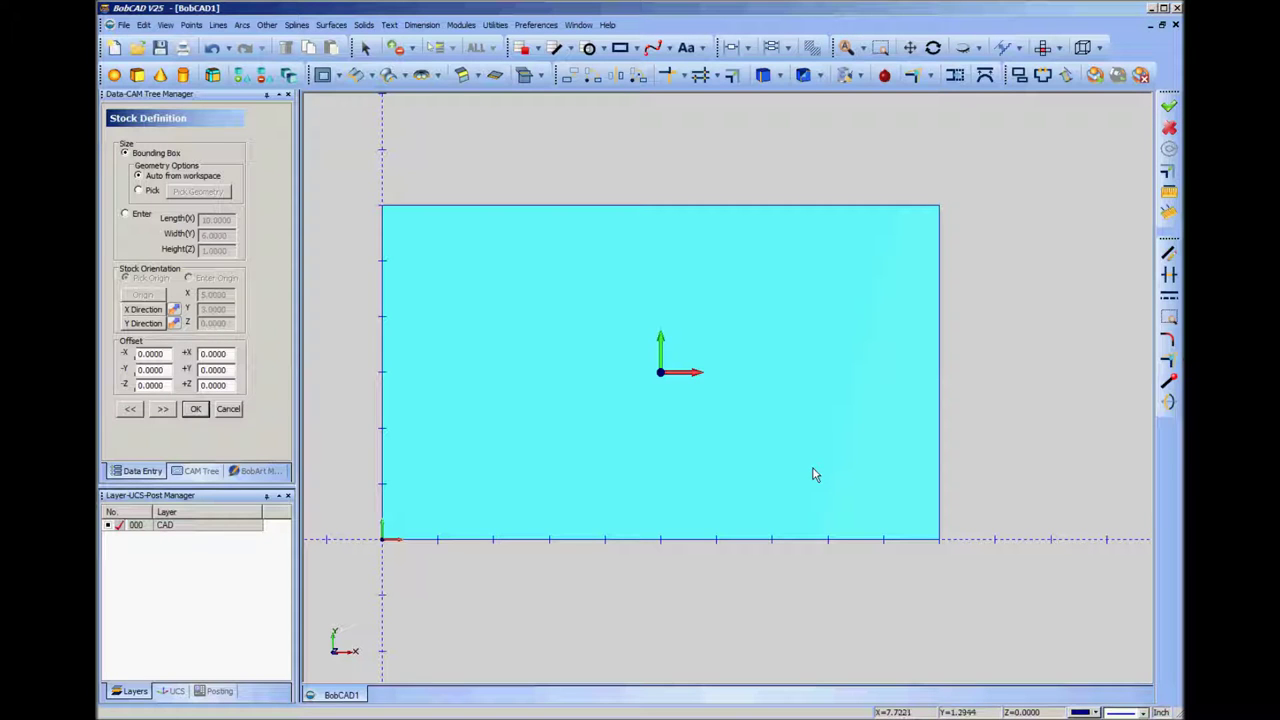
- Switch the stock size to Enter and change Height(Z) from 1.0000 to 0.375
{"action": "middle_click_drag", "start_coordinate": [814, 480], "coordinate": [786, 432]}
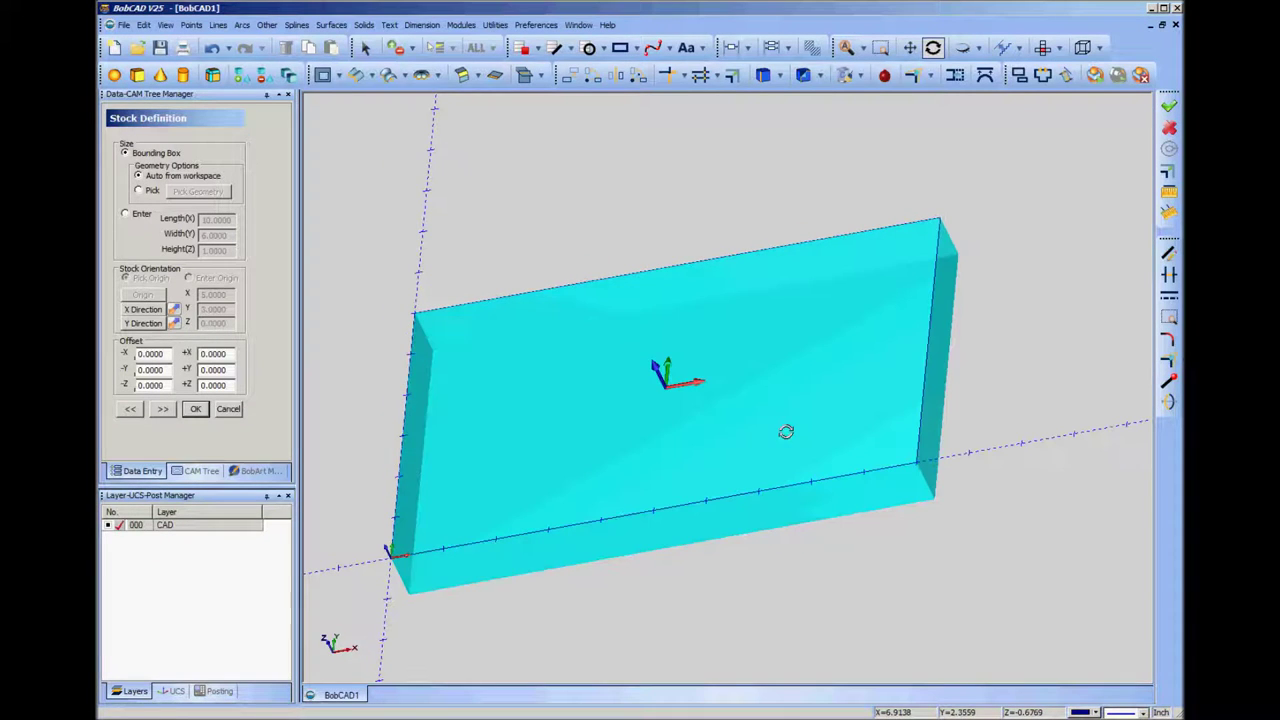
{"action": "left_click", "coordinate": [125, 215]}
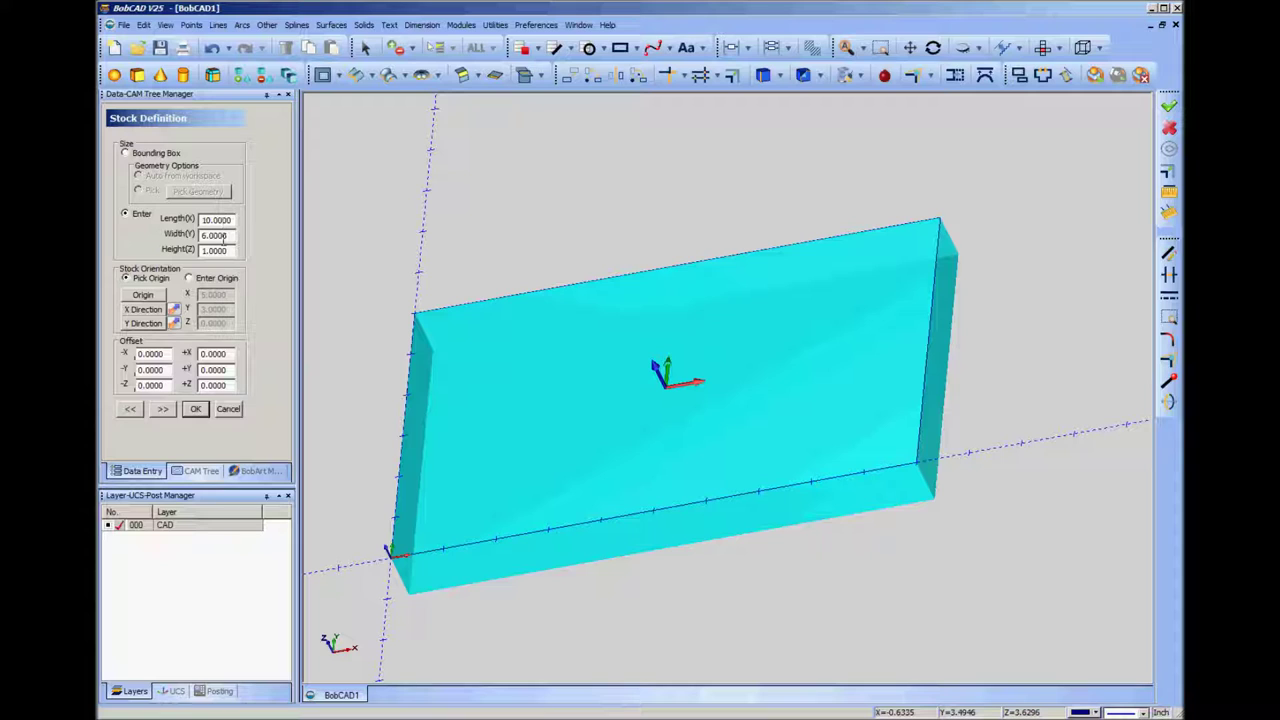
{"action": "left_click_drag", "start_coordinate": [230, 252], "coordinate": [193, 251]}
{"action": "key", "text": "BackSpace"}
{"action": "left_click", "coordinate": [196, 409]}
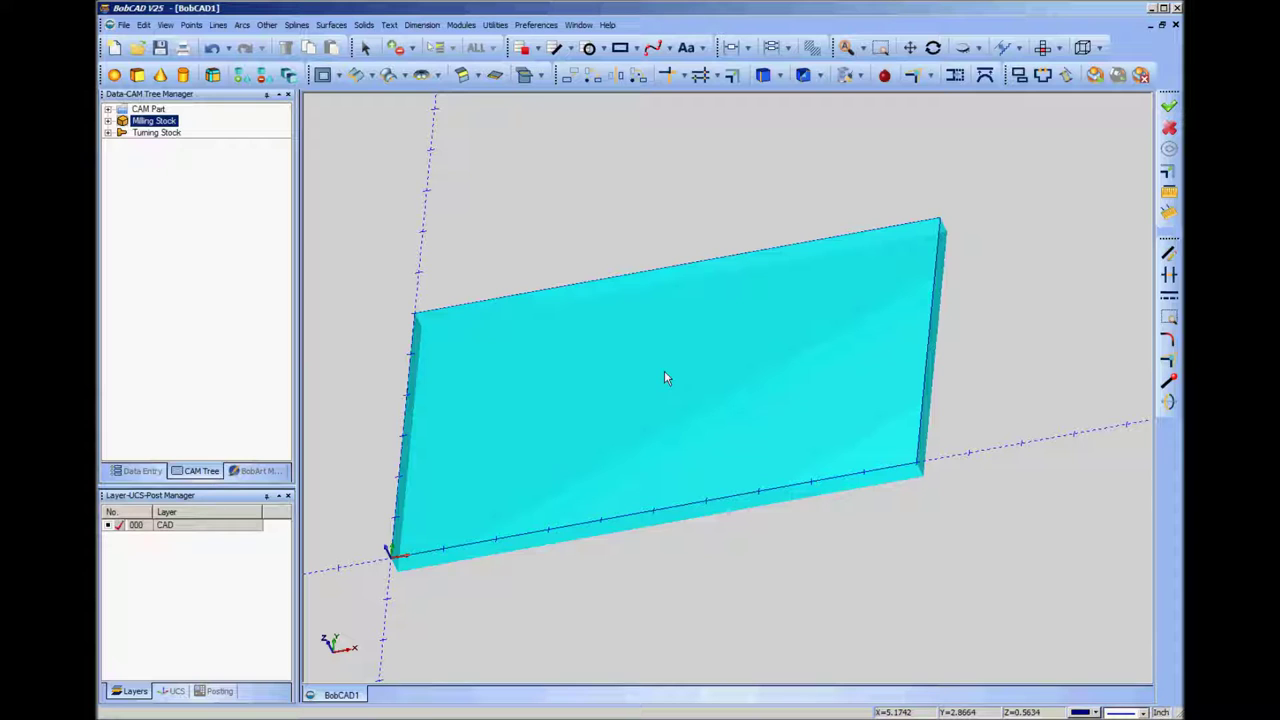
- Change the view to Top, looking straight down on the stock block
{"action": "middle_click_drag", "start_coordinate": [588, 385], "coordinate": [631, 432]}
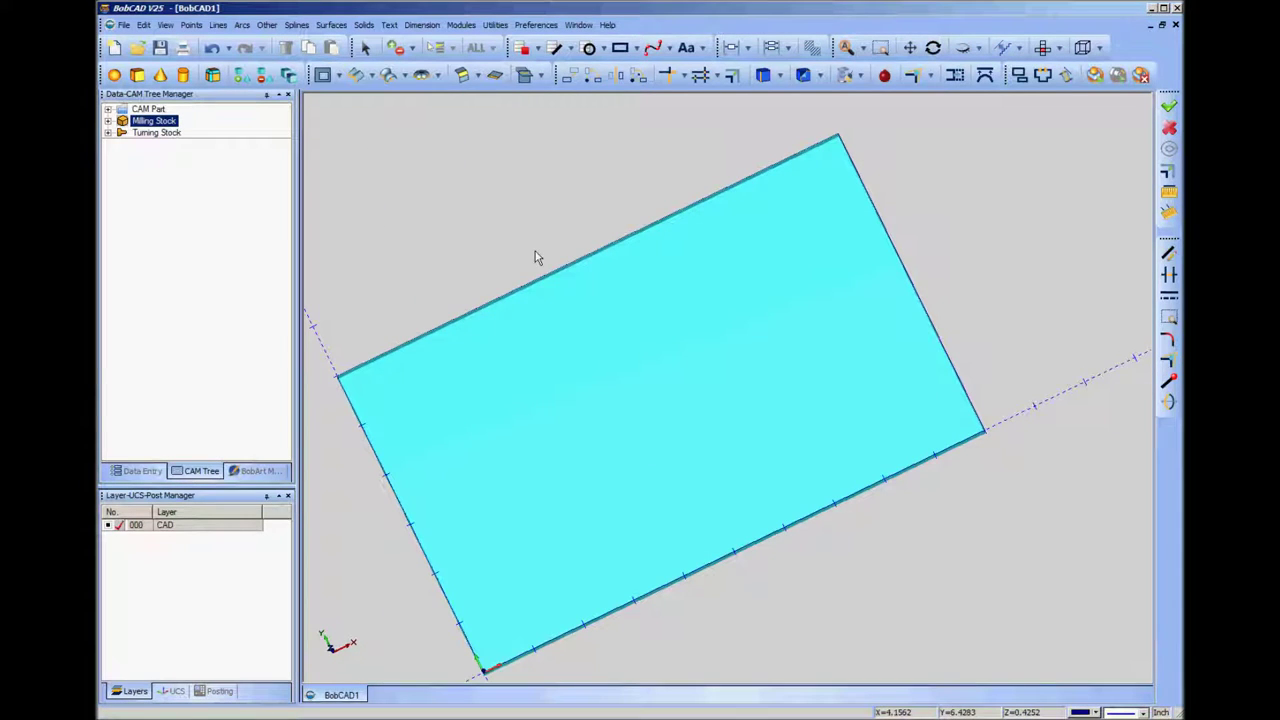
{"action": "right_click", "coordinate": [533, 213]}
{"action": "mouse_move", "coordinate": [593, 428]}
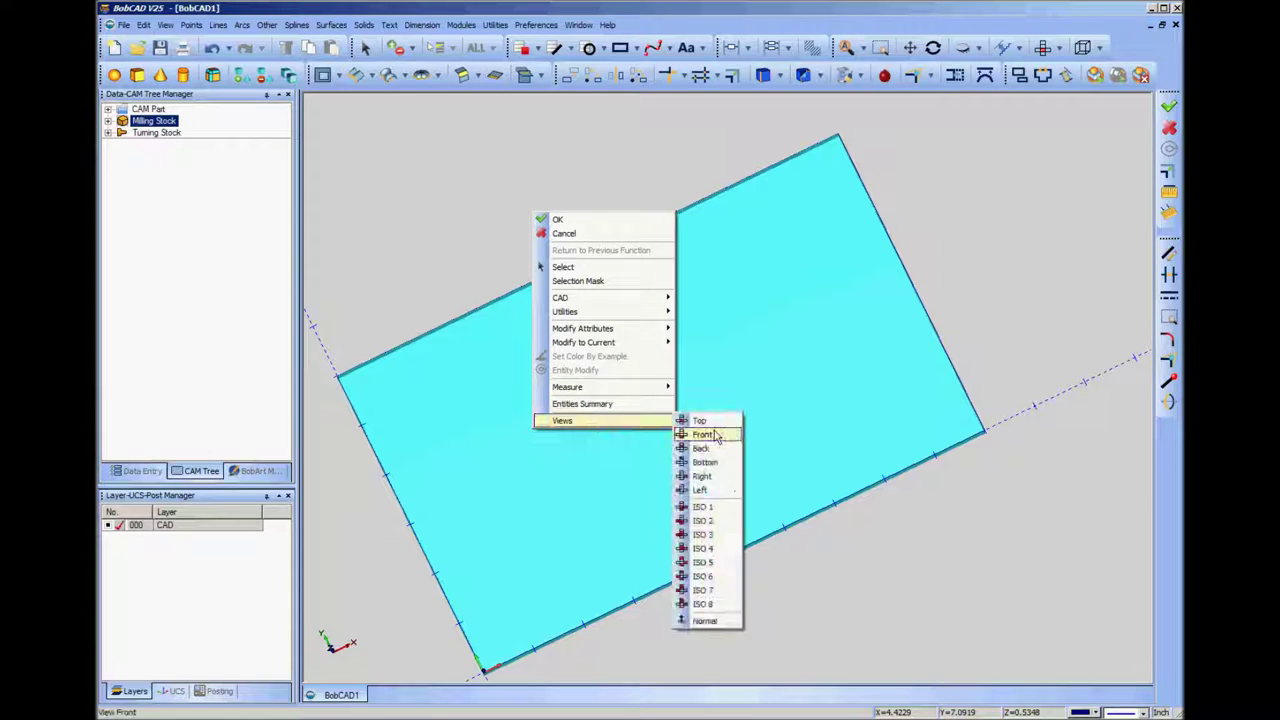
{"action": "left_click", "coordinate": [699, 421]}
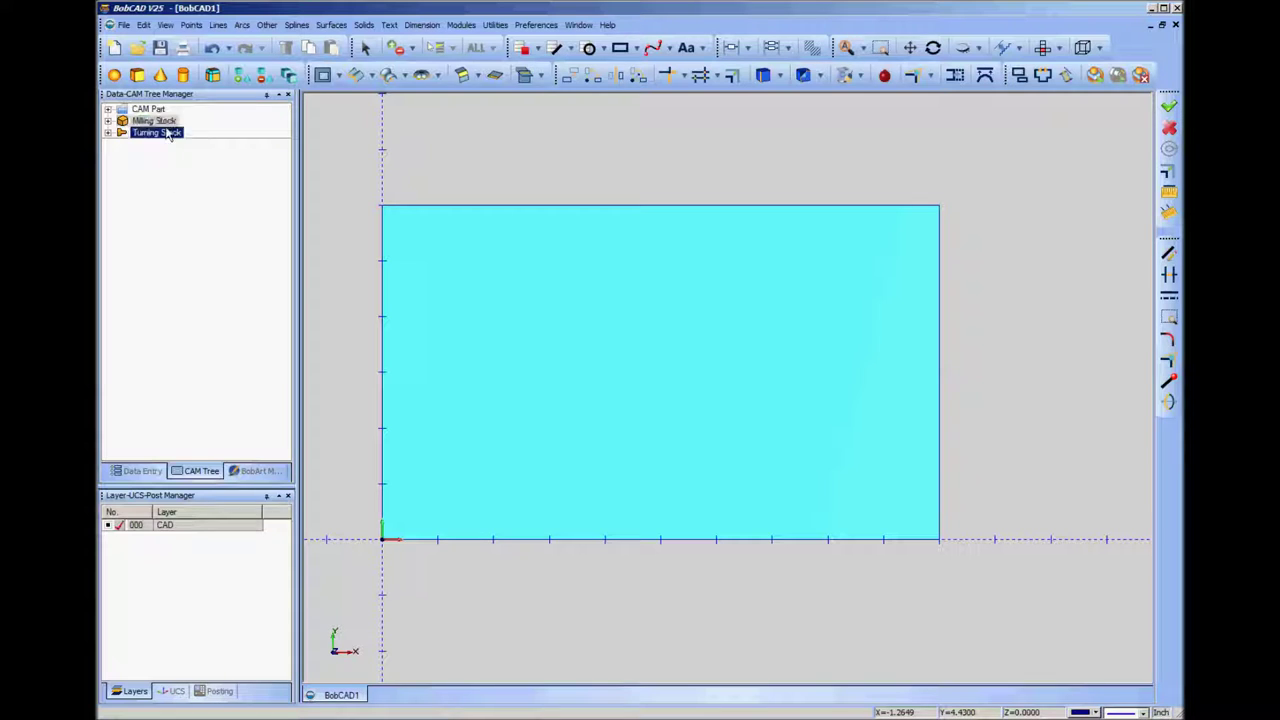
{"action": "left_click", "coordinate": [242, 25]}
{"action": "mouse_move", "coordinate": [267, 25]}
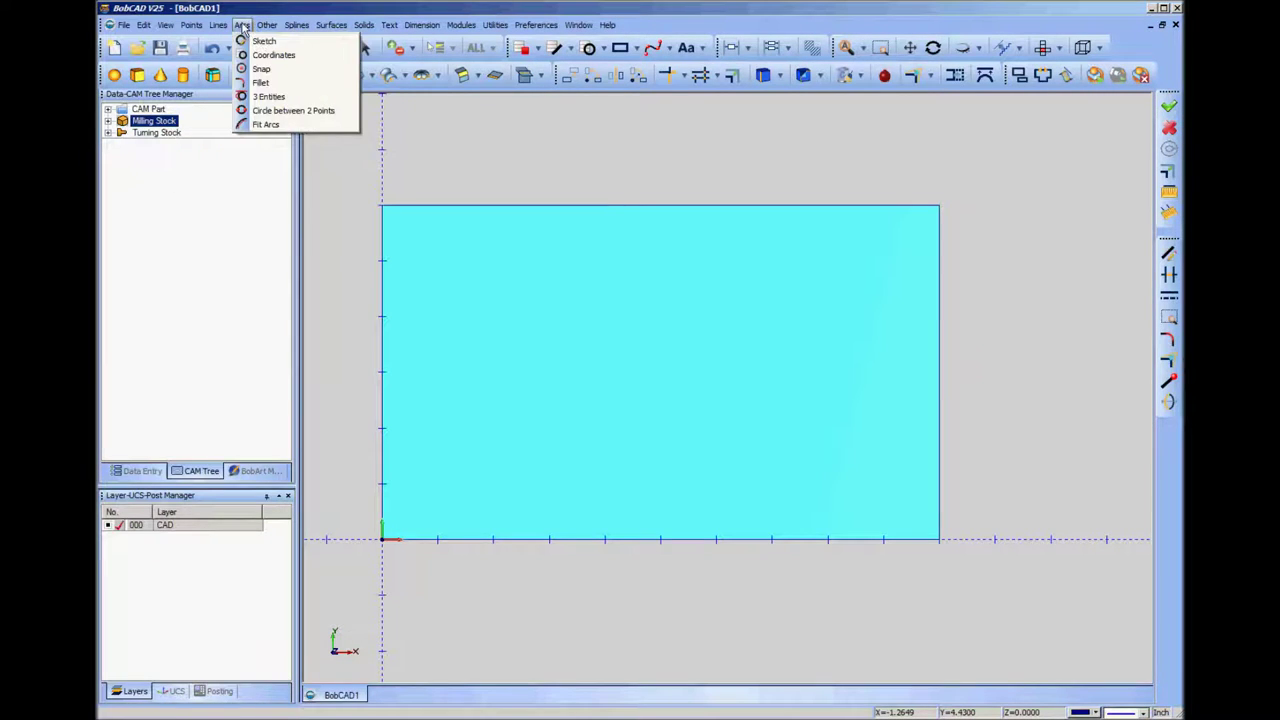
{"action": "left_click", "coordinate": [262, 57]}
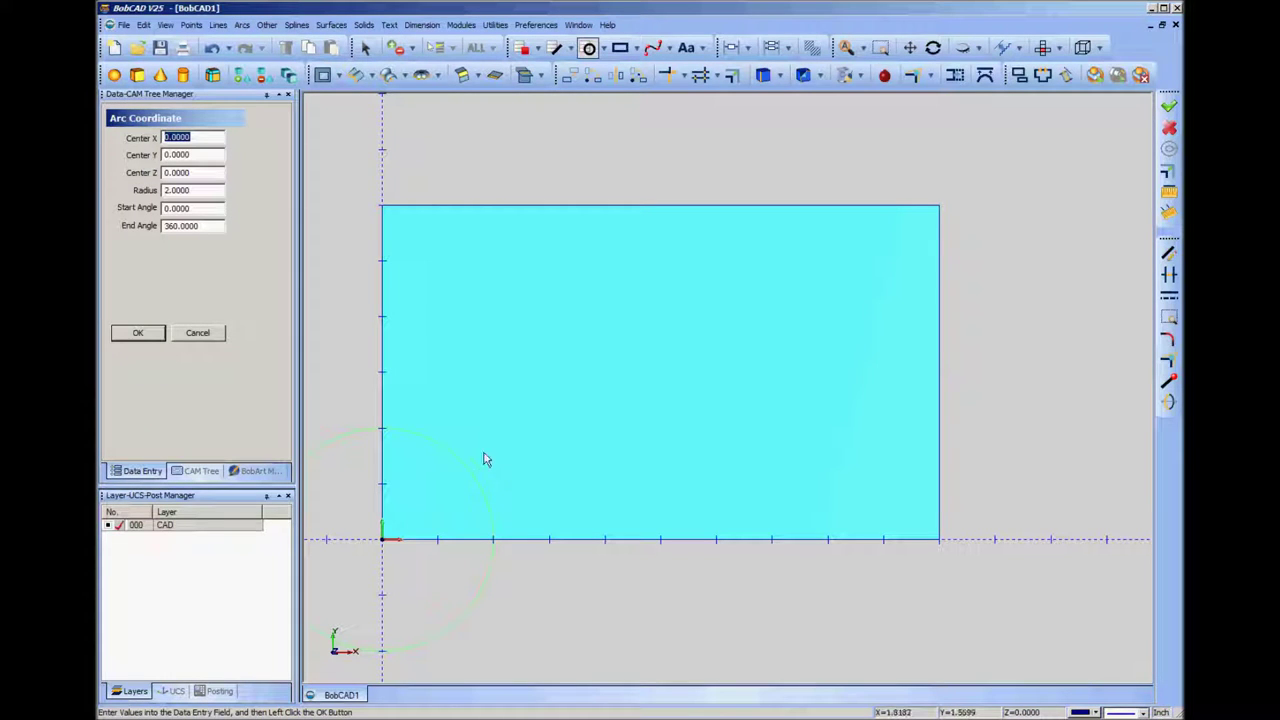
{"action": "left_click", "coordinate": [197, 332]}
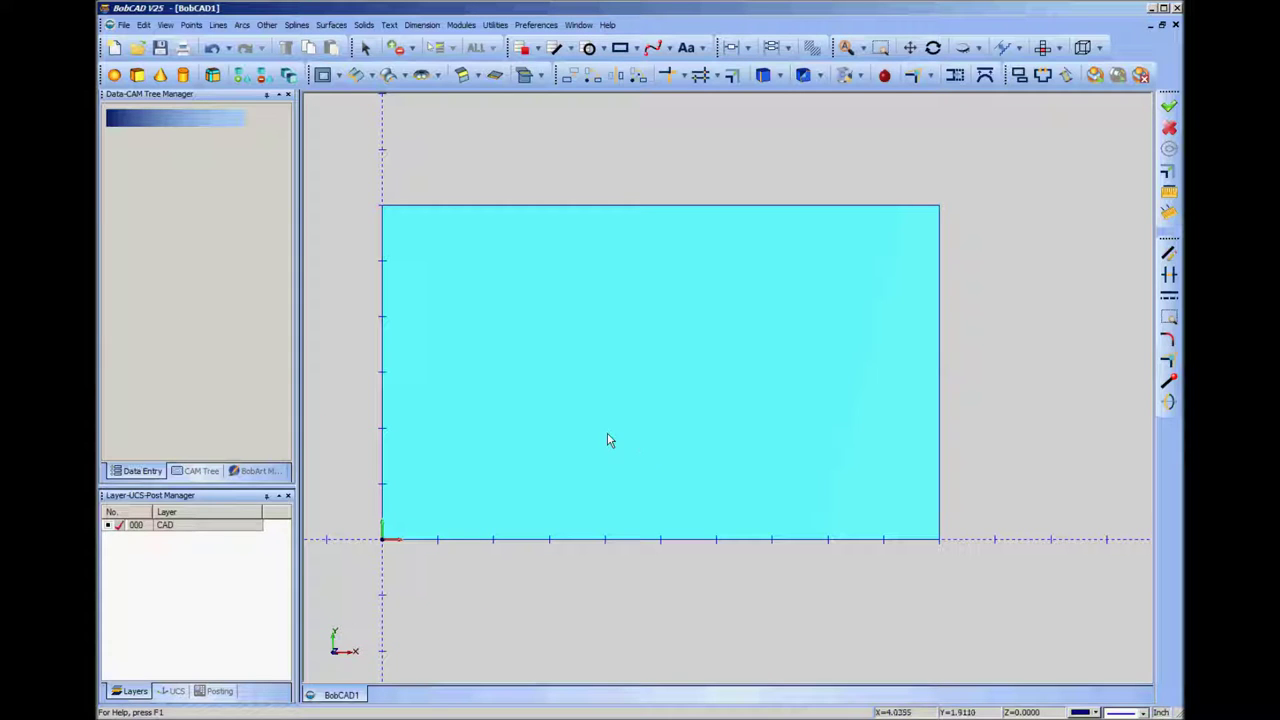
{"action": "left_click", "coordinate": [204, 474]}
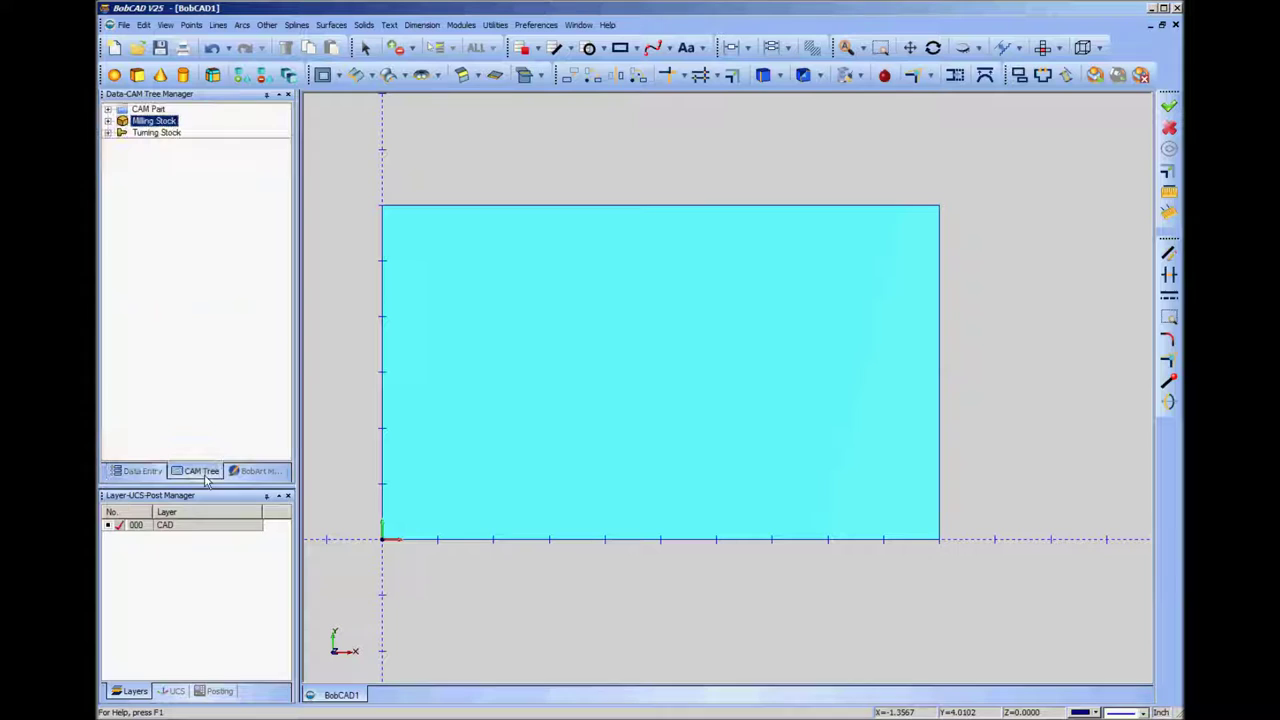
- Toggle the Milling Stock's Blank display off and back on
{"action": "right_click", "coordinate": [150, 122]}
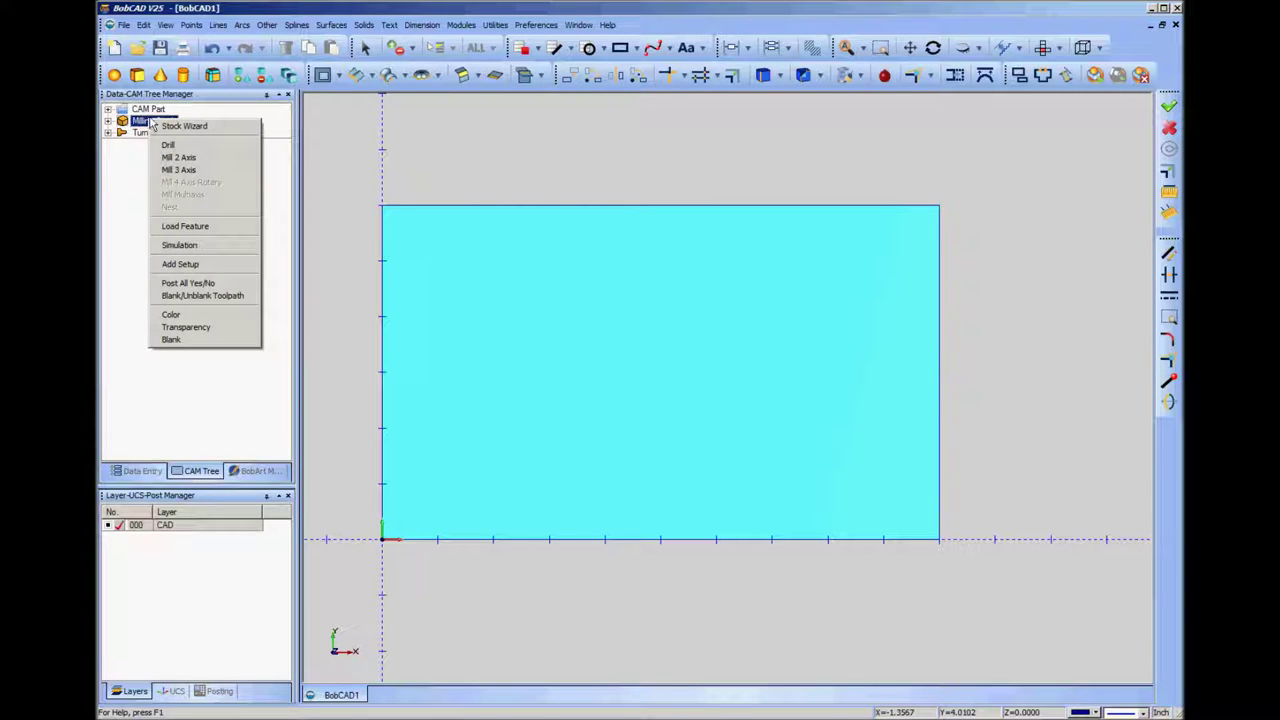
{"action": "left_click", "coordinate": [172, 341]}
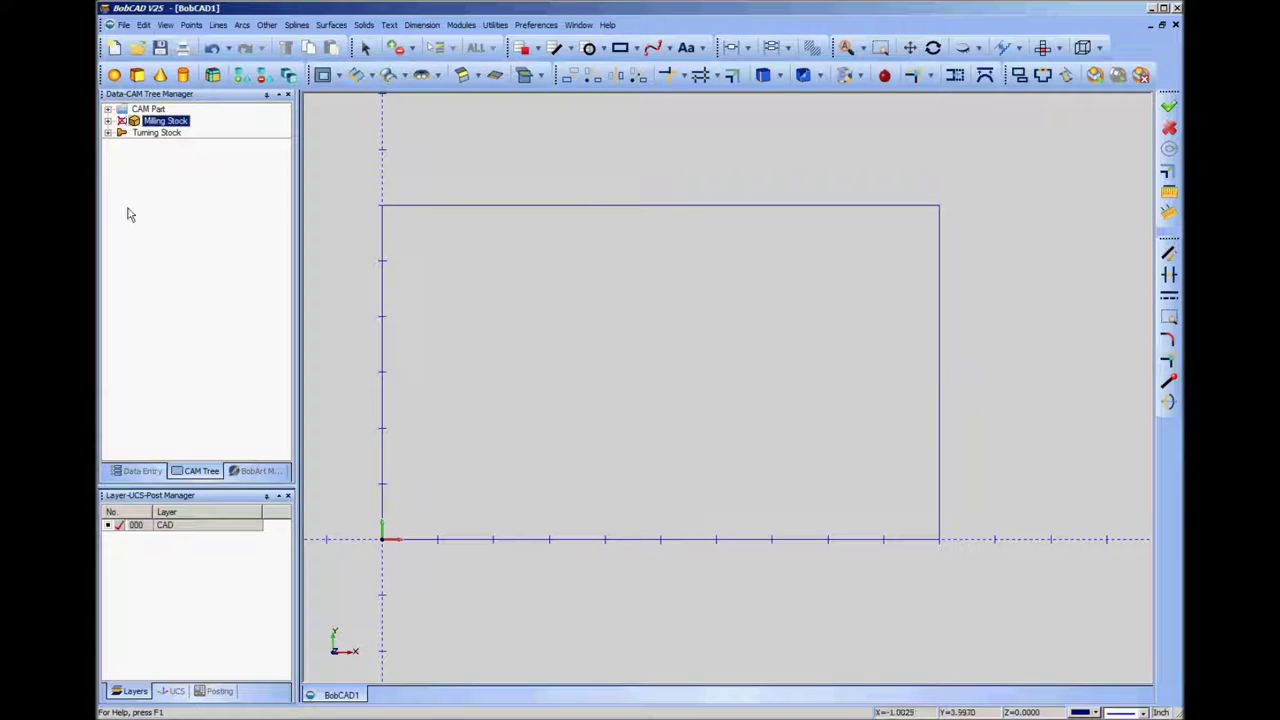
{"action": "left_click", "coordinate": [163, 134]}
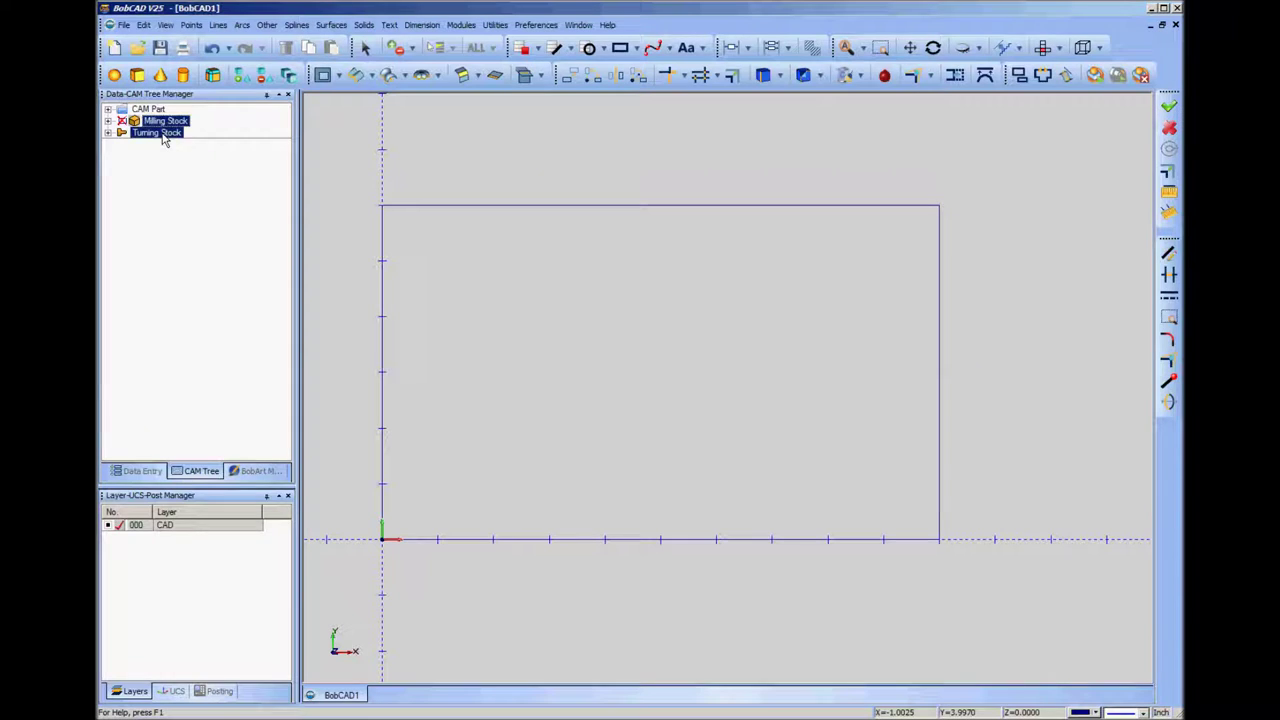
{"action": "right_click", "coordinate": [165, 121]}
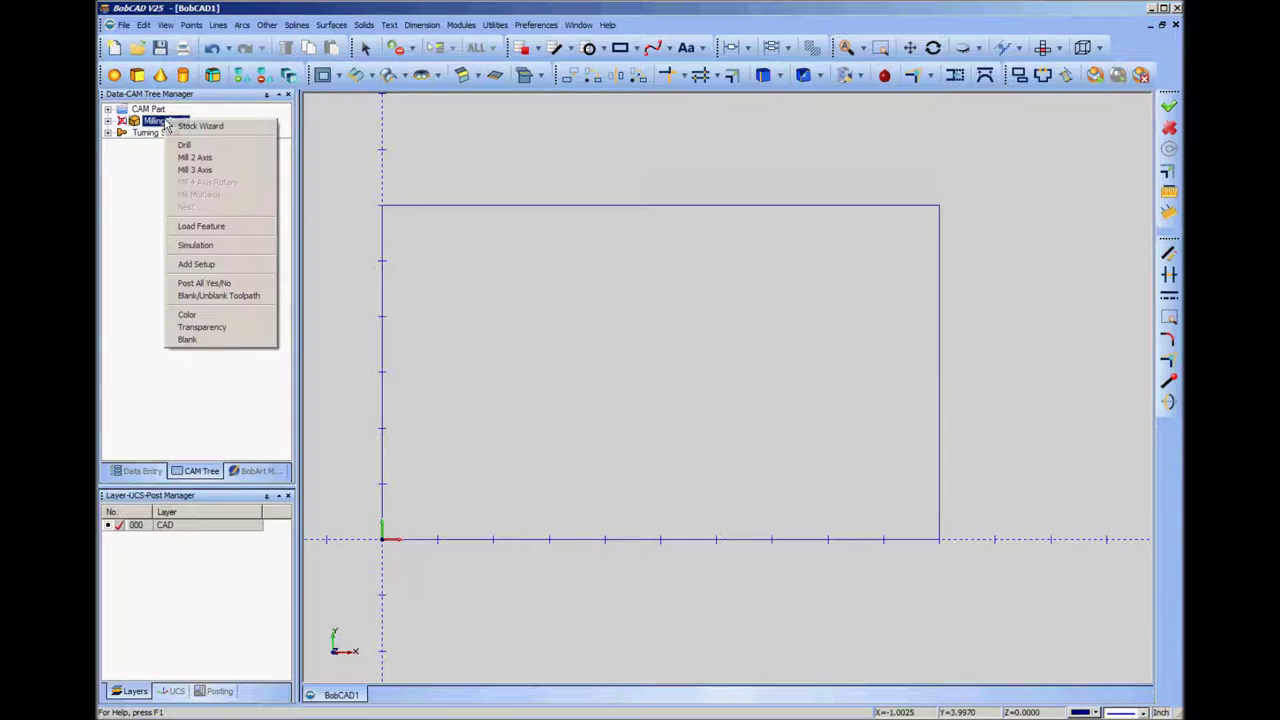
{"action": "left_click", "coordinate": [209, 340]}
- Raise the Milling Stock transparency toward High and apply it
{"action": "right_click", "coordinate": [163, 121]}
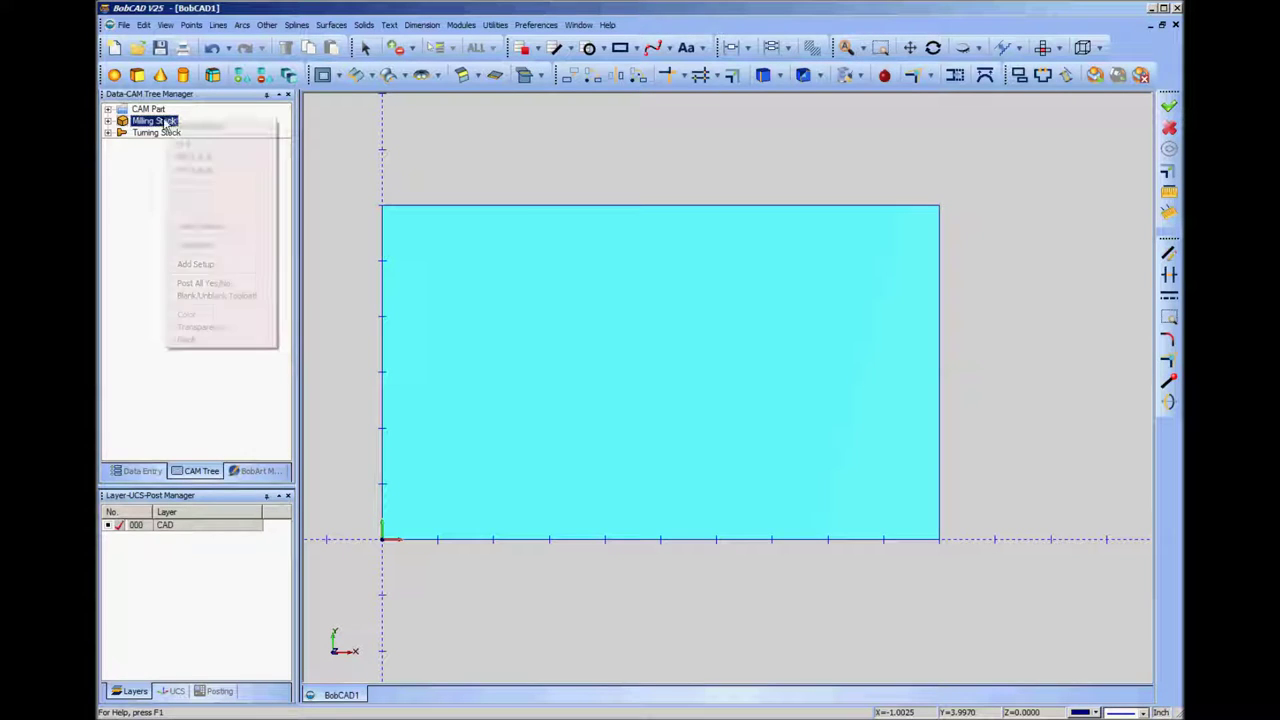
{"action": "left_click", "coordinate": [210, 330]}
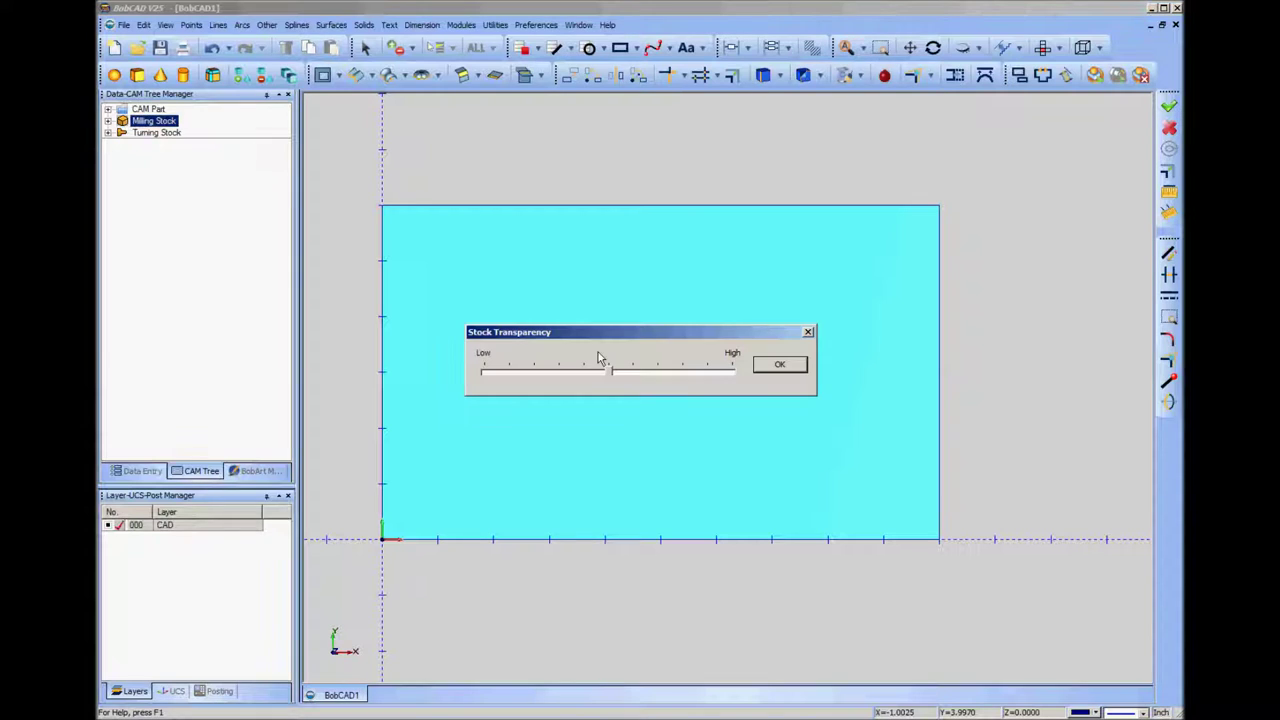
{"action": "left_click", "coordinate": [708, 371]}
{"action": "left_click", "coordinate": [708, 371]}
{"action": "left_click", "coordinate": [778, 365]}
{"action": "mouse_move", "coordinate": [787, 498]}
{"action": "middle_mouse_down"}
{"action": "mouse_move", "coordinate": [743, 423]}
{"action": "mouse_move", "coordinate": [797, 463]}
{"action": "mouse_move", "coordinate": [803, 494]}
{"action": "middle_mouse_up"}
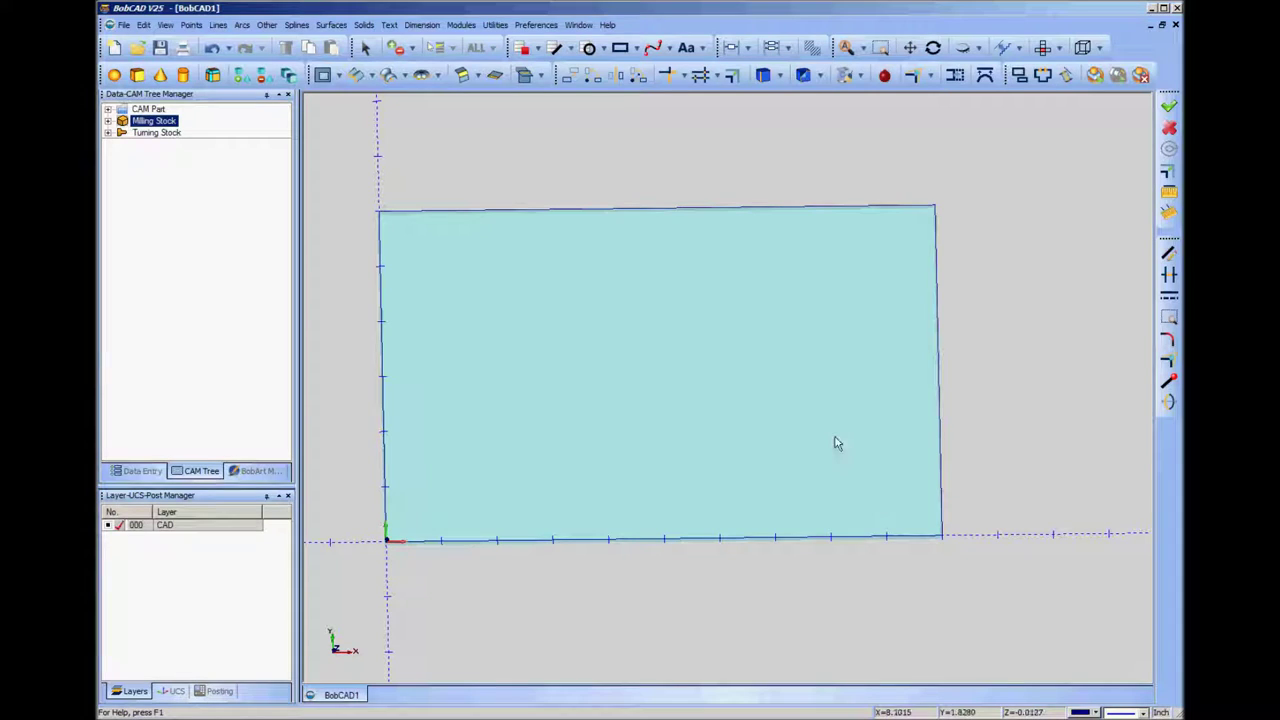
- Cancel the Default settings dialog and make dark red the current drawing colour
{"action": "left_click", "coordinate": [538, 26]}
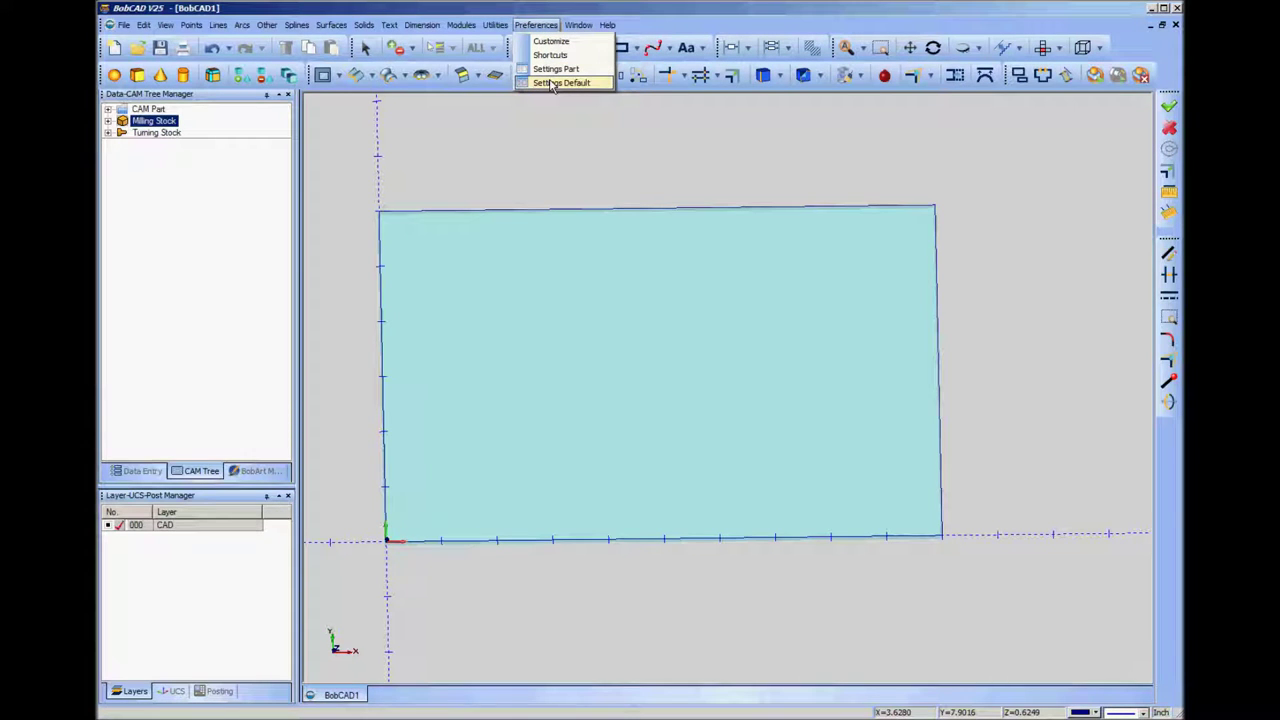
{"action": "left_click", "coordinate": [552, 84]}
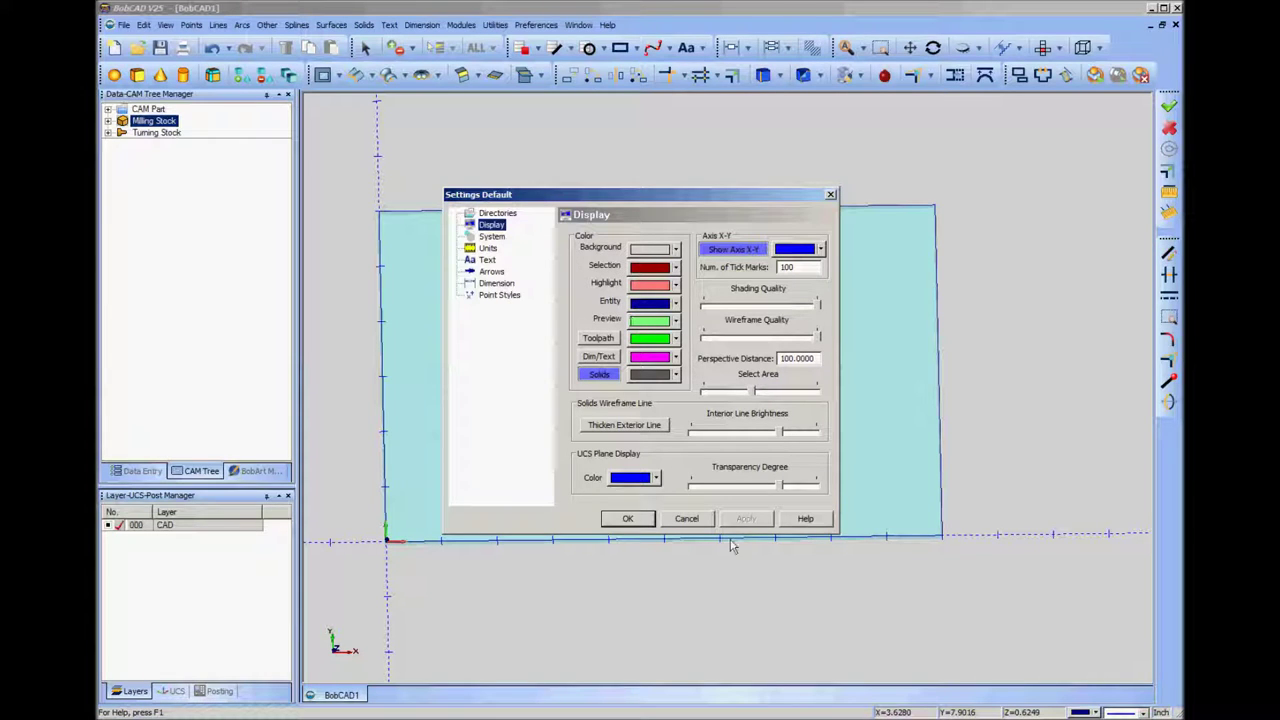
{"action": "left_click", "coordinate": [684, 519]}
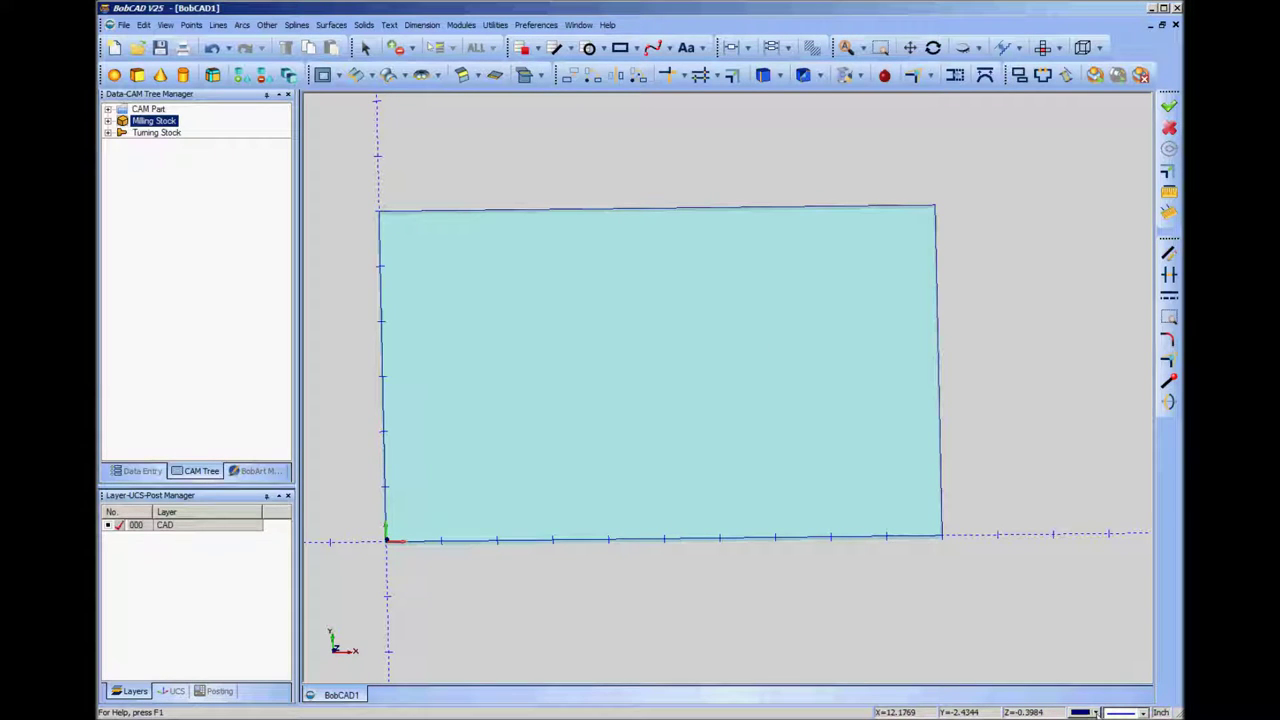
{"action": "left_click", "coordinate": [1095, 713]}
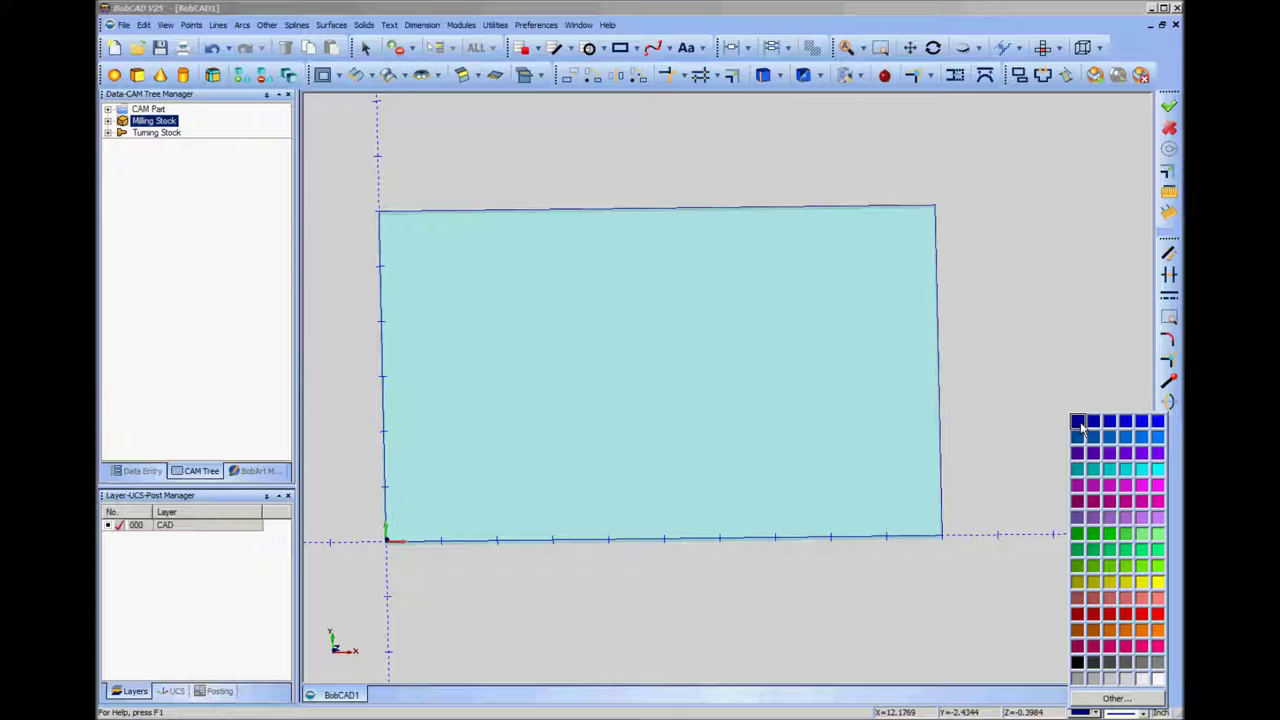
{"action": "left_click", "coordinate": [1080, 617]}
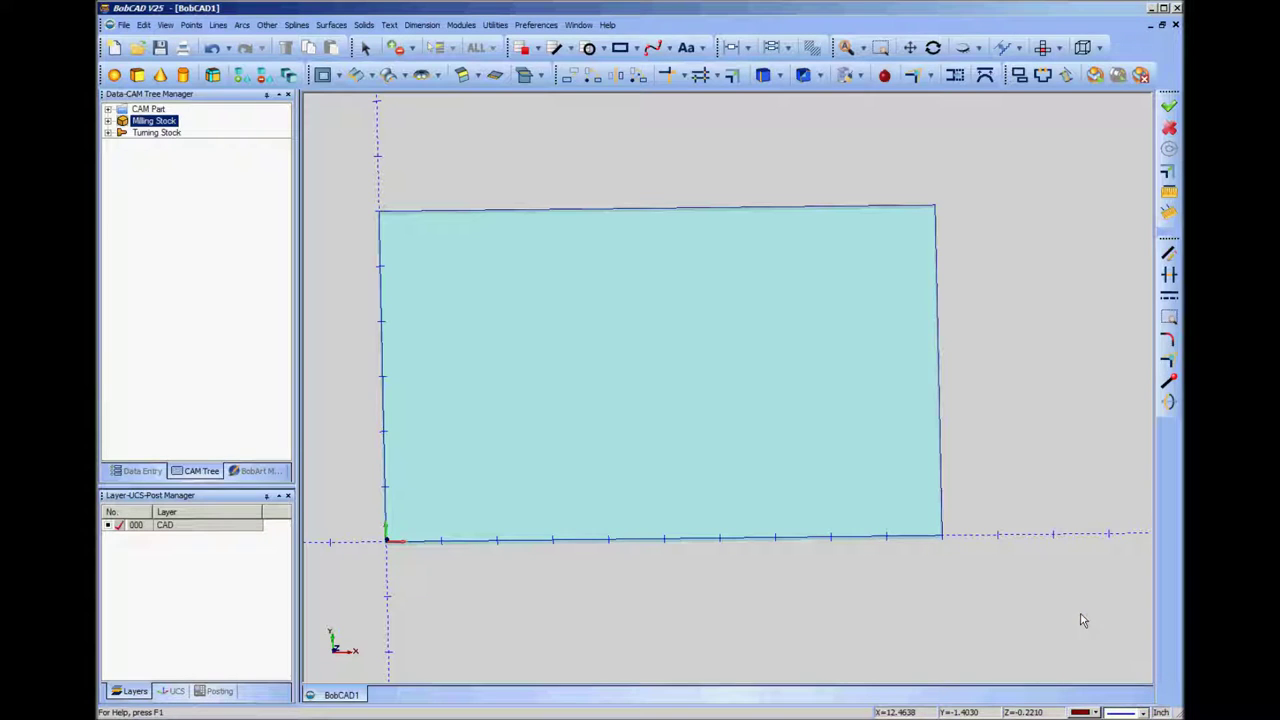
- Sketch a trial dark red circle on the stock, then switch the colour to dark blue
{"action": "left_click", "coordinate": [242, 25]}
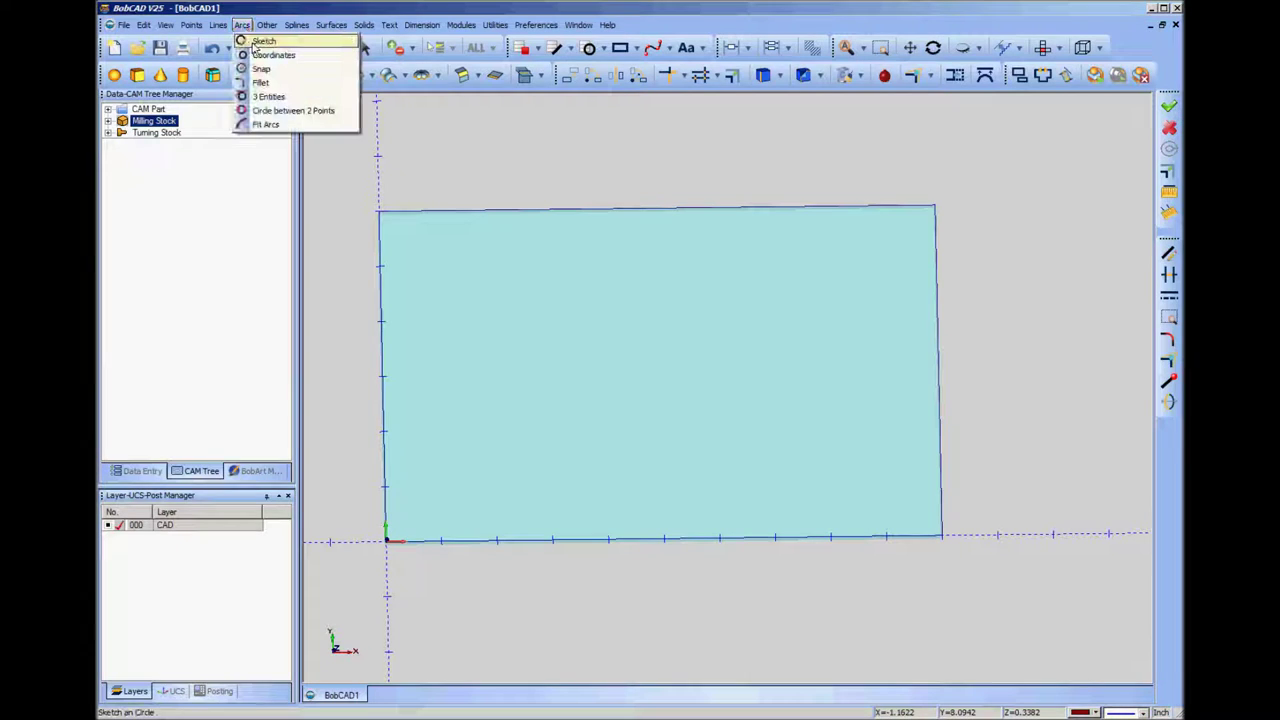
{"action": "left_click", "coordinate": [258, 41]}
{"action": "left_click", "coordinate": [620, 401]}
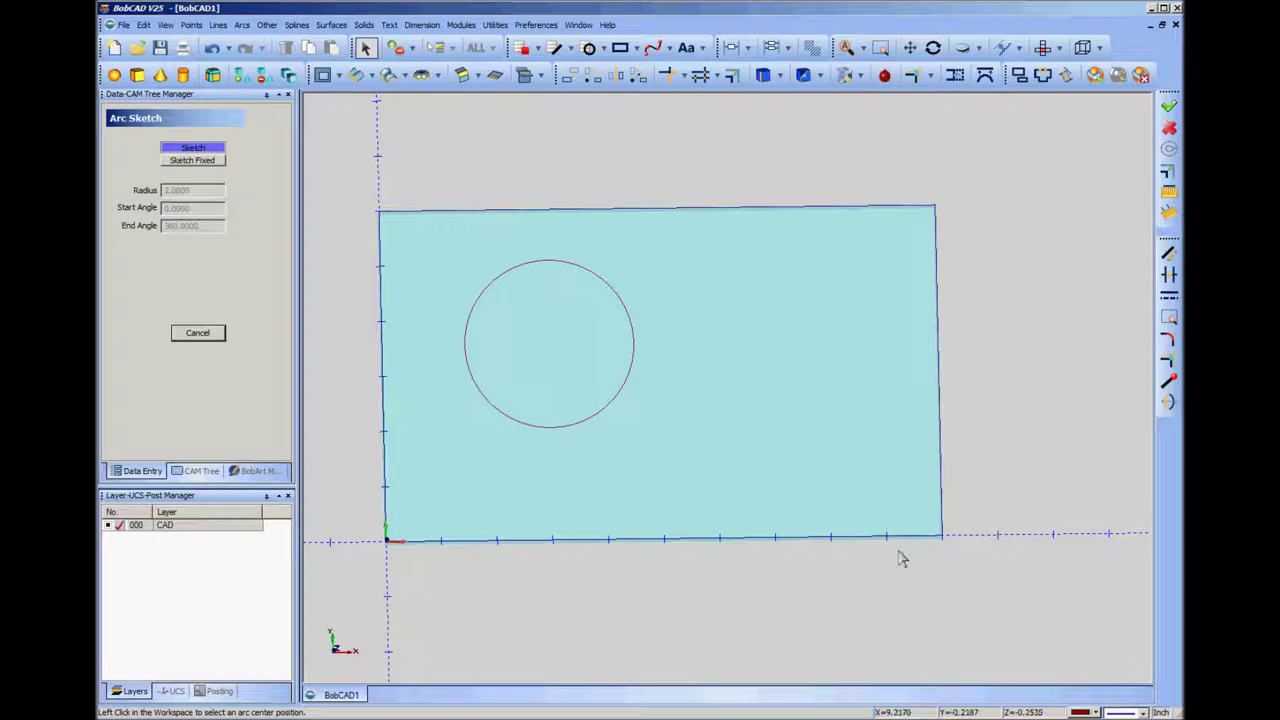
{"action": "left_click", "coordinate": [1097, 712]}
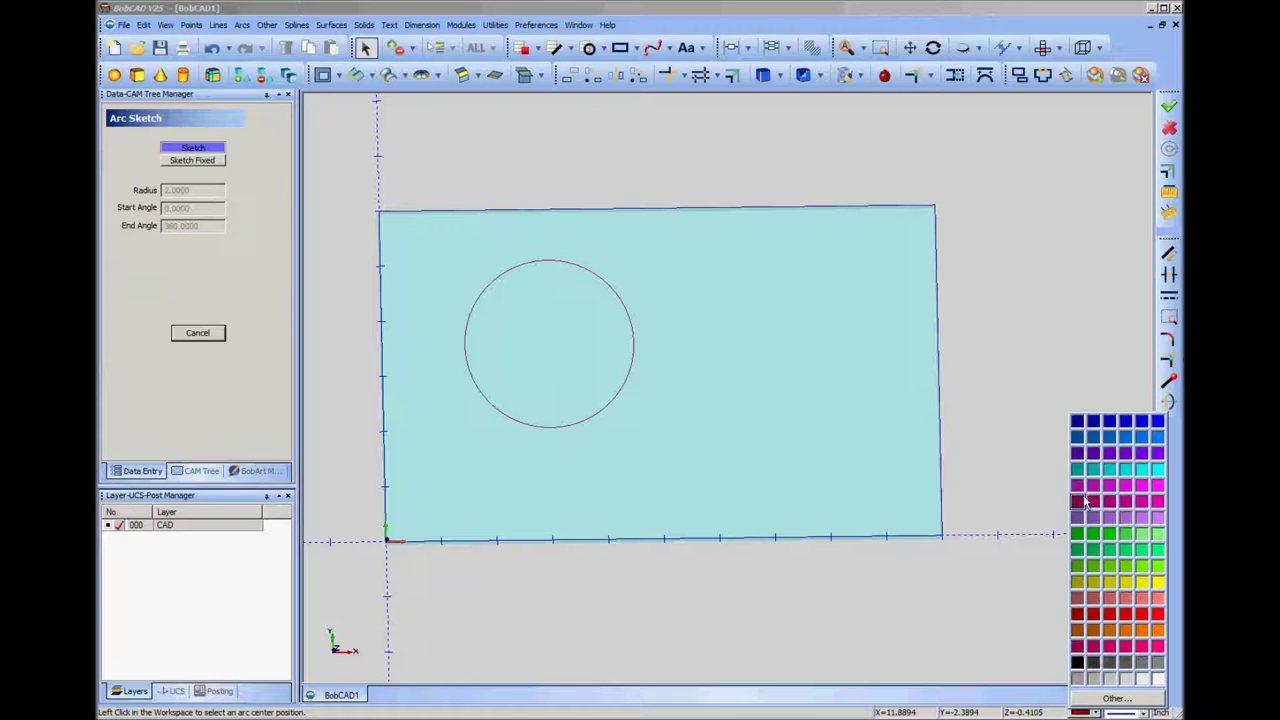
{"action": "left_click", "coordinate": [1080, 422]}
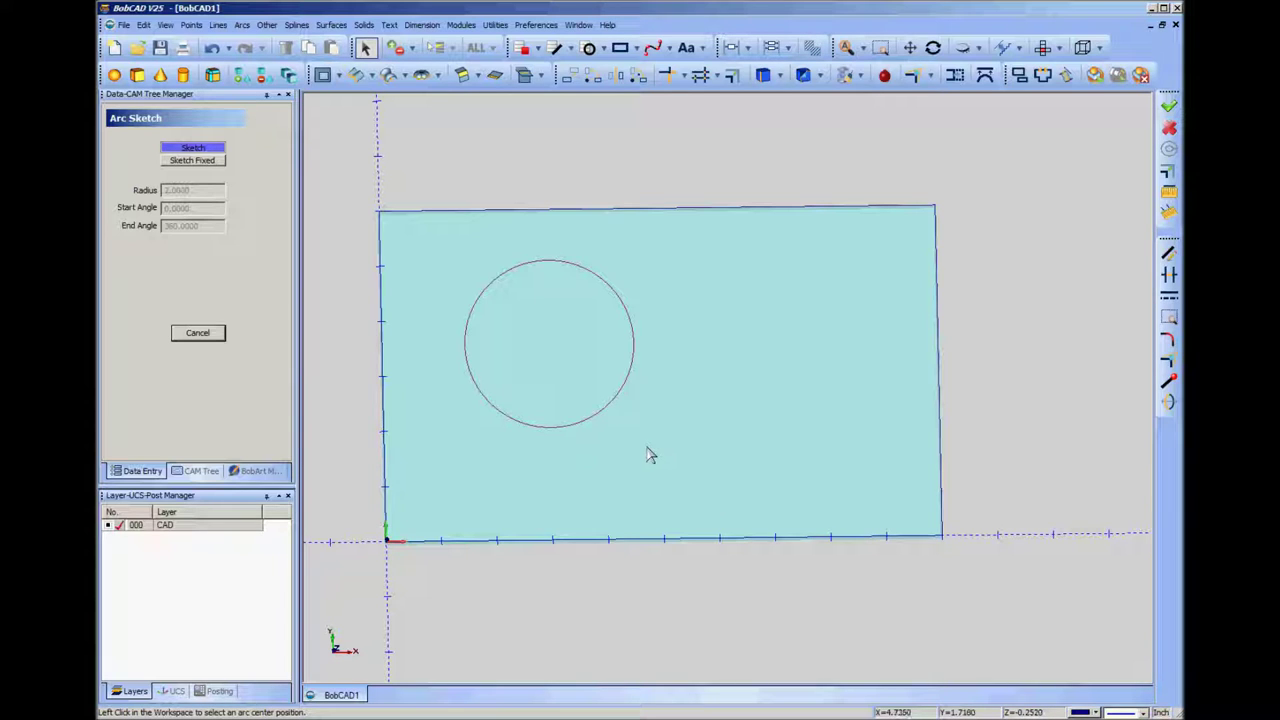
- Stop sketching, select the trial red circle and delete it
{"action": "left_click", "coordinate": [198, 334]}
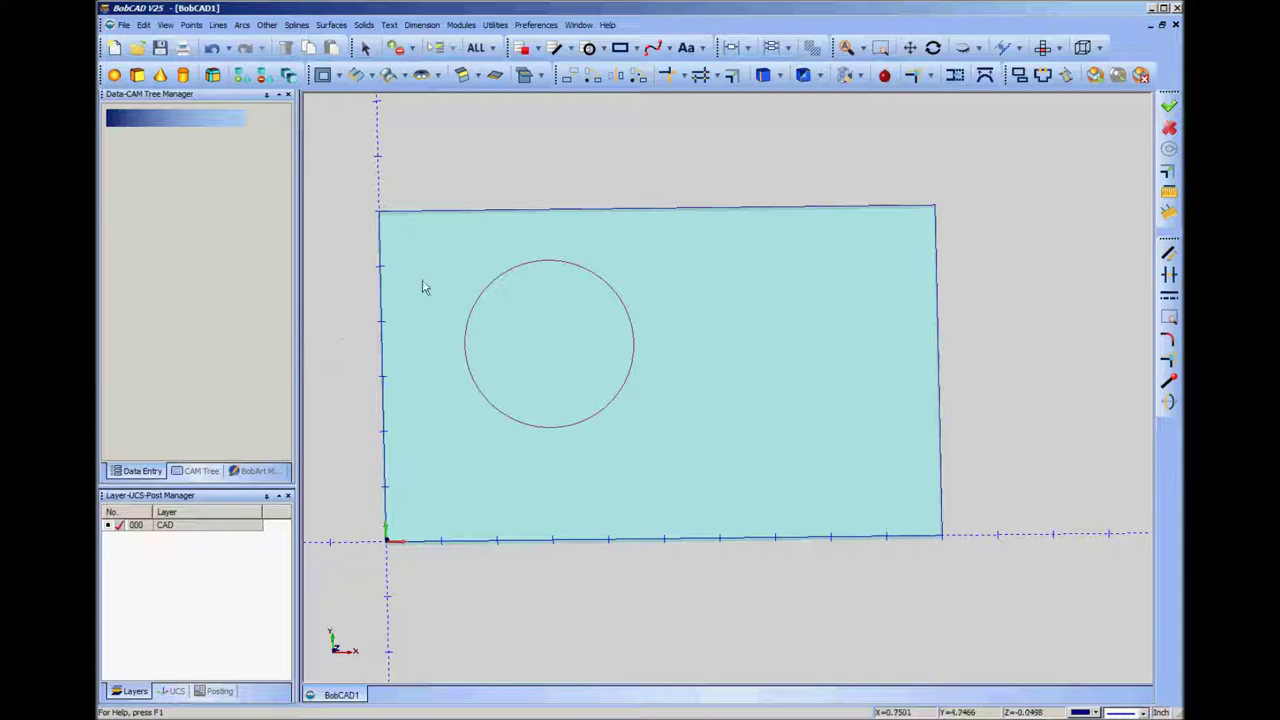
{"action": "right_click", "coordinate": [670, 402]}
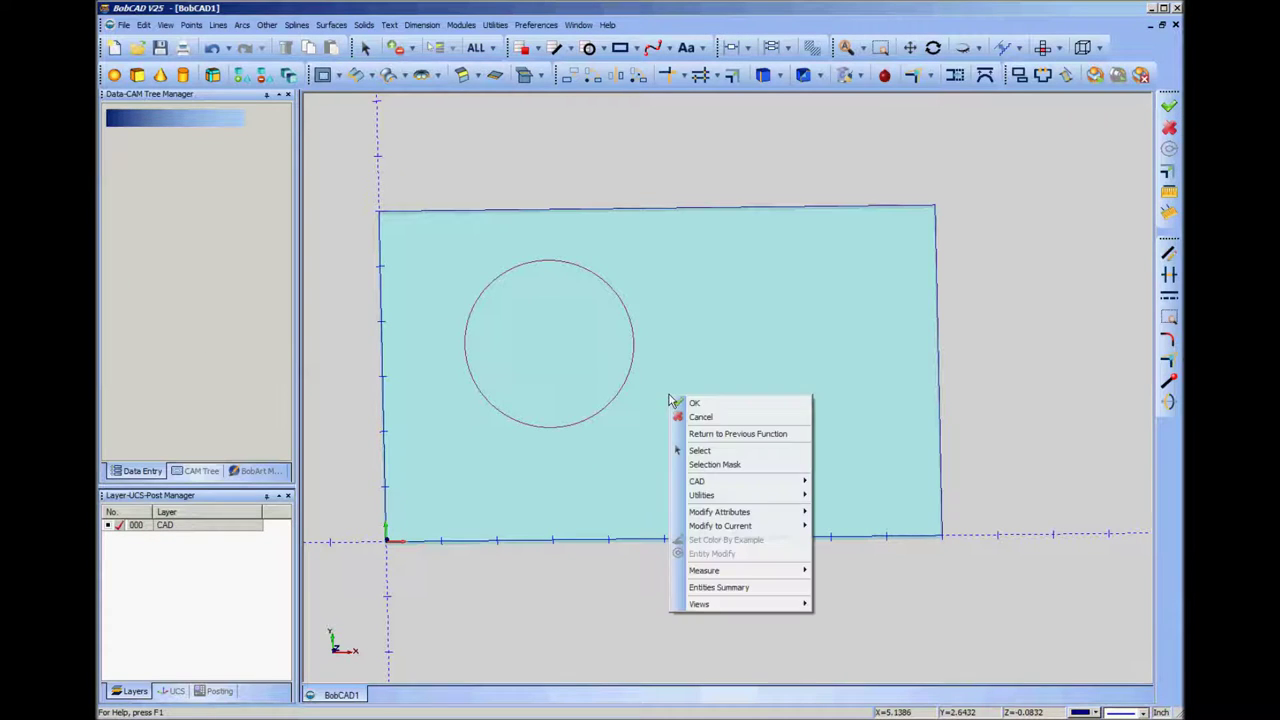
{"action": "left_click", "coordinate": [710, 455]}
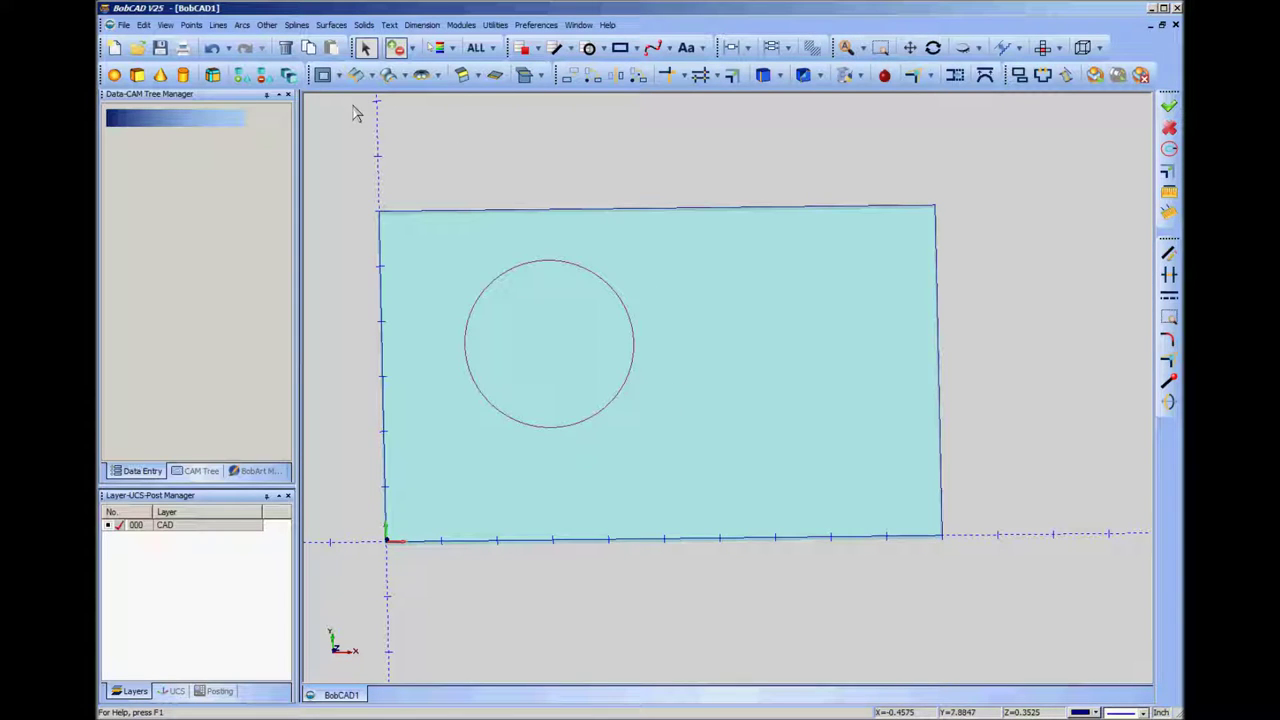
{"action": "left_click", "coordinate": [285, 47]}
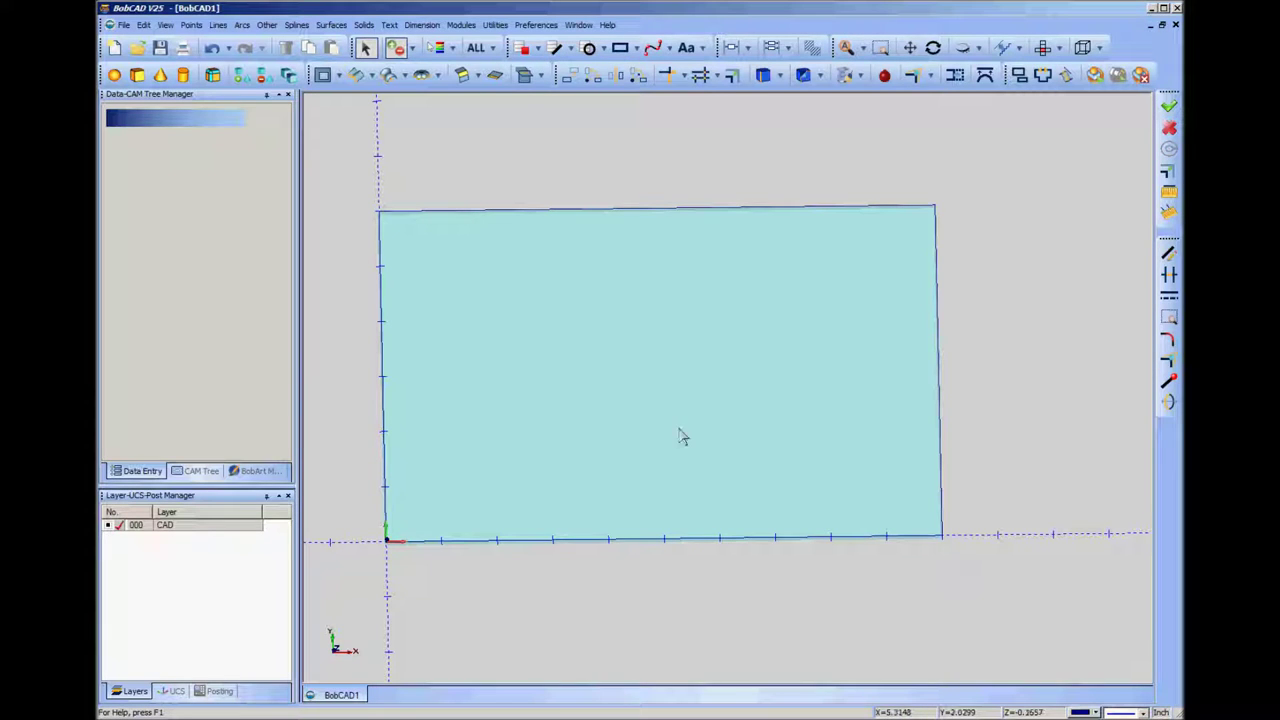
- Start an Arcs by Coordinates circle with Center X 2 and Center Y 2
{"action": "left_click", "coordinate": [242, 25]}
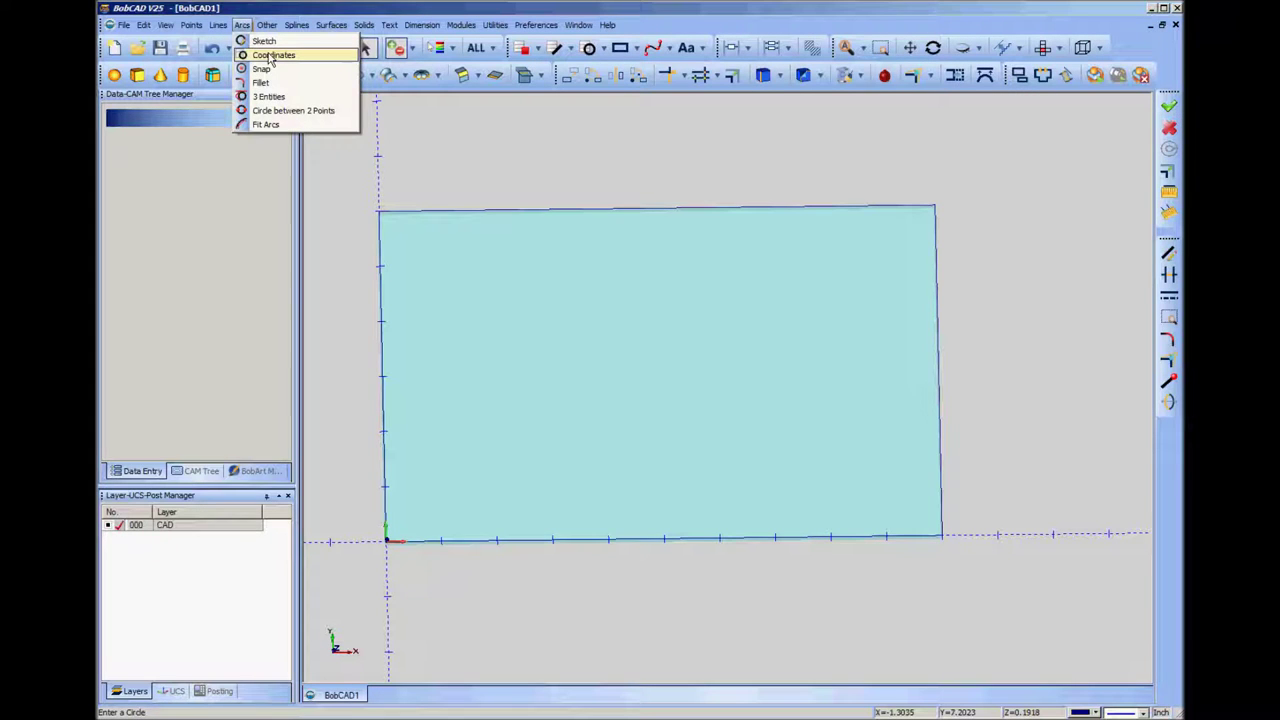
{"action": "left_click", "coordinate": [270, 55]}
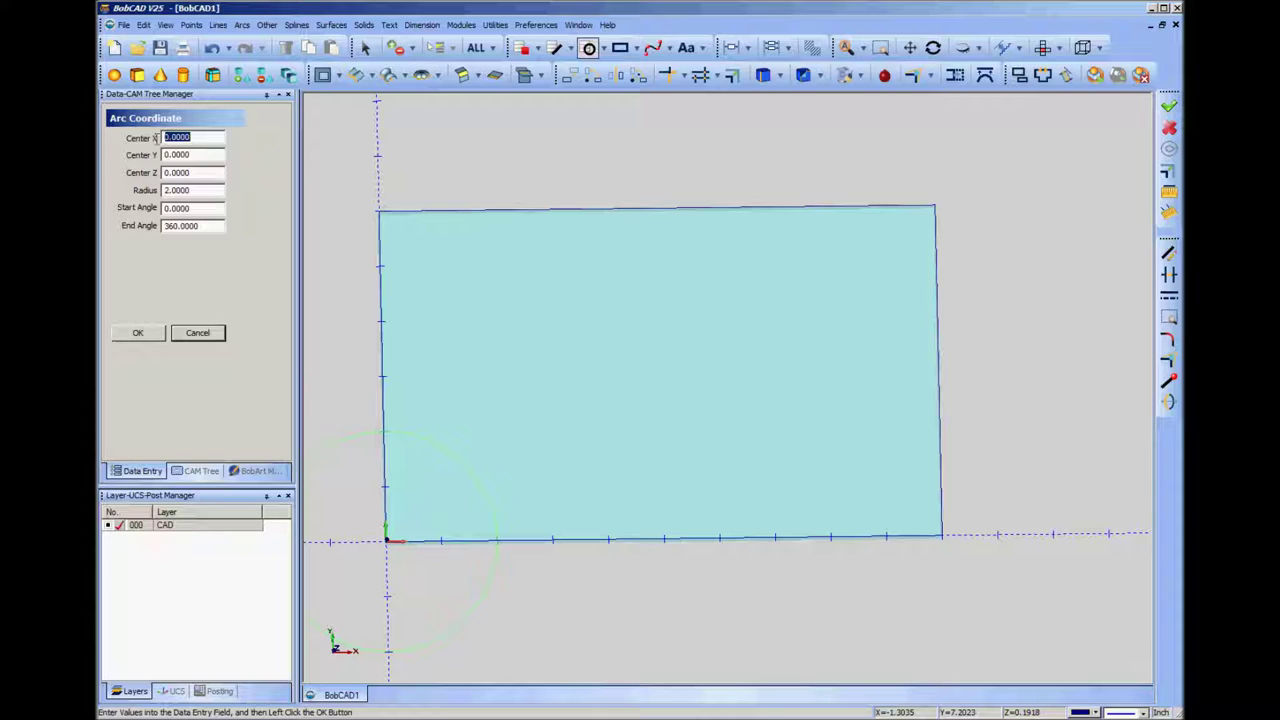
{"action": "type", "text": "2"}
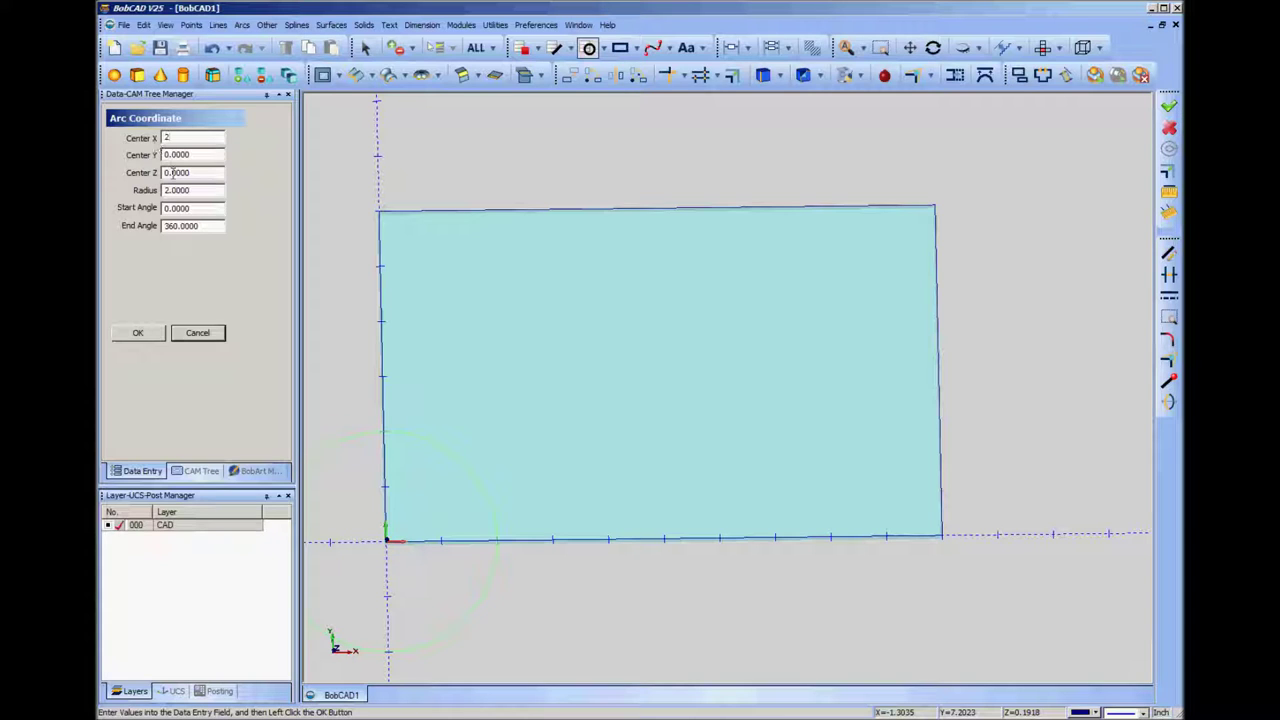
{"action": "key", "text": "Tab"}
{"action": "type", "text": "2"}
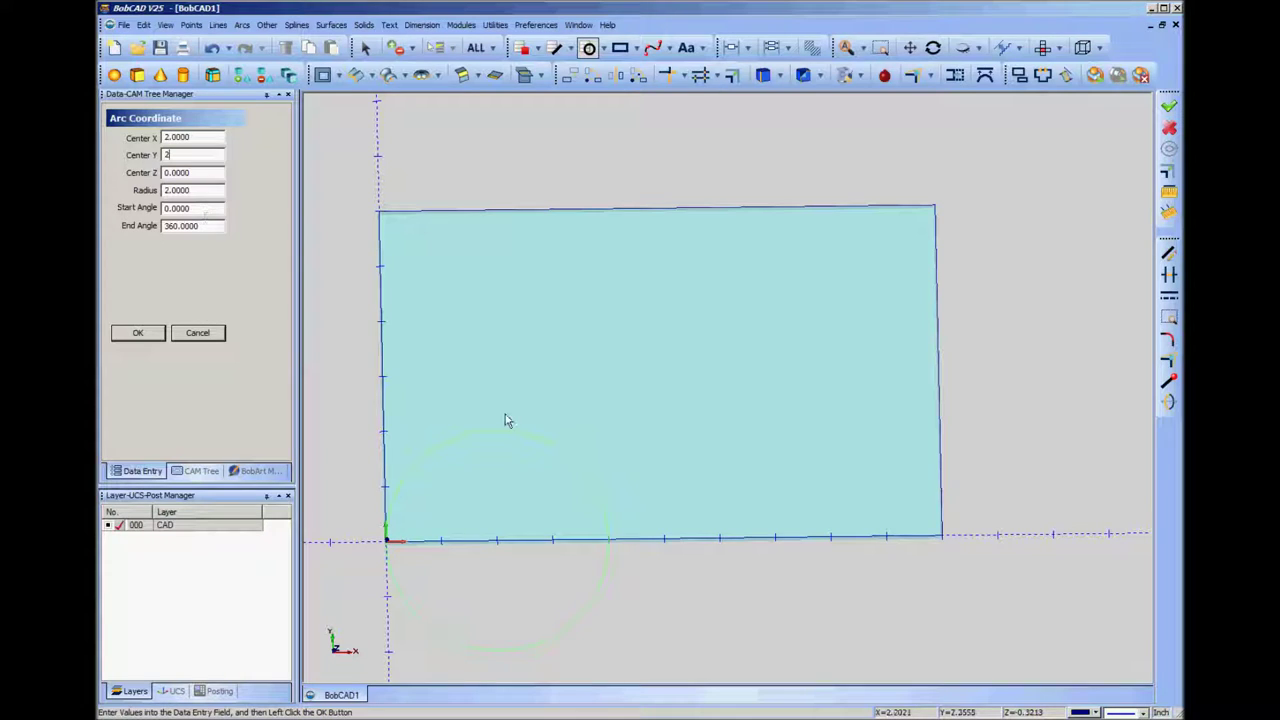
- Edit the radius for the circle at 2,2, dismiss the parsing error, and select the large circle
{"action": "left_click", "coordinate": [198, 191]}
{"action": "left_click_drag", "start_coordinate": [194, 191], "coordinate": [152, 197]}
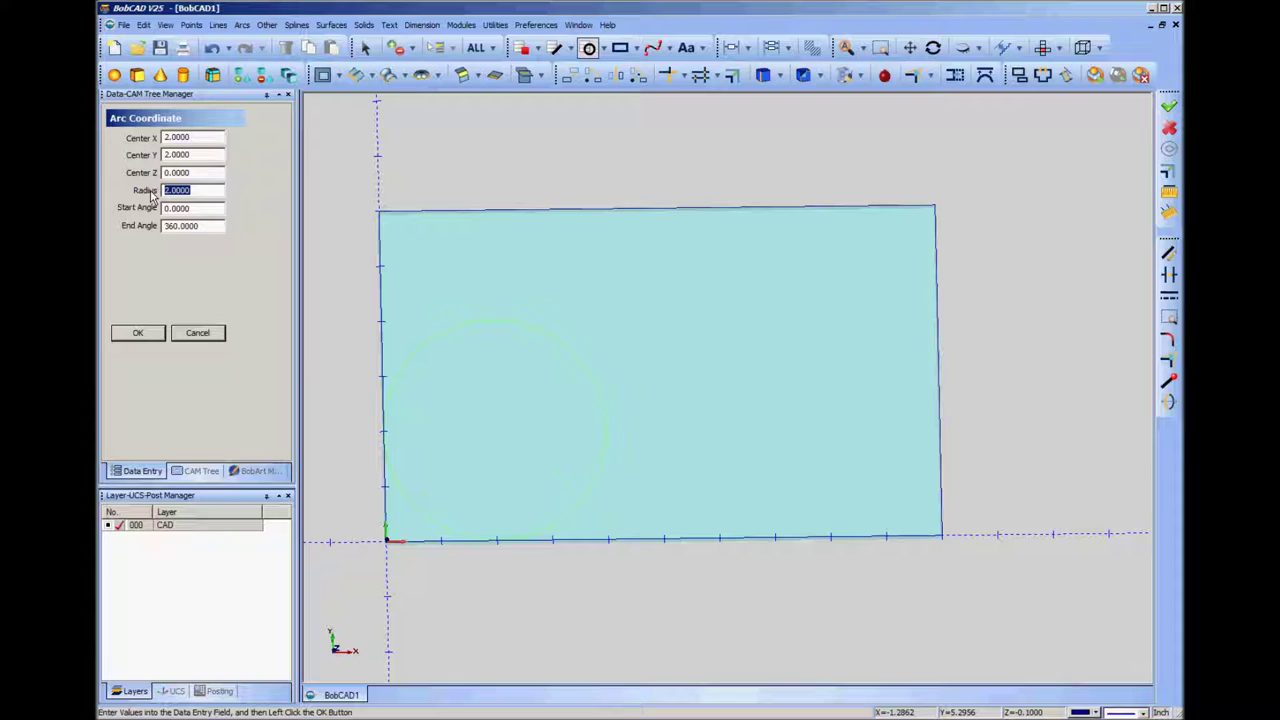
{"action": "key", "text": "BackSpace"}
{"action": "type", "text": "3/2"}
{"action": "key", "text": "Return"}
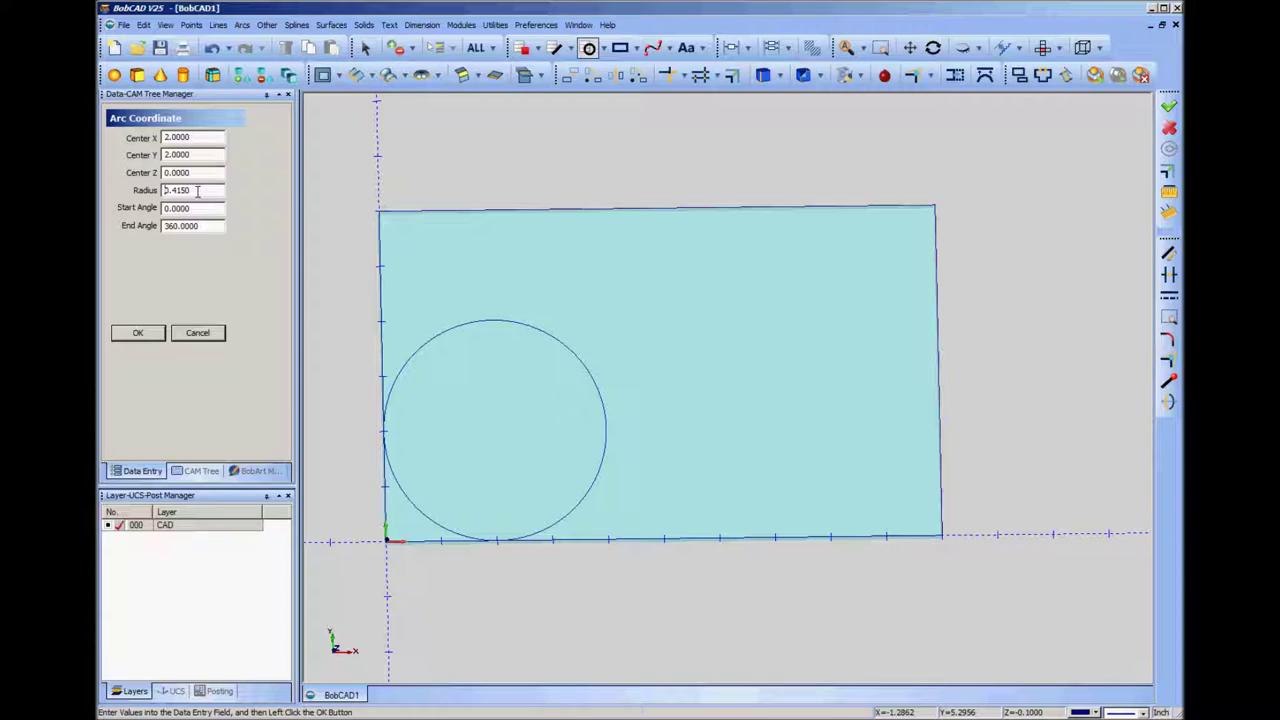
{"action": "double_click", "coordinate": [197, 190]}
{"action": "key", "text": "BackSpace"}
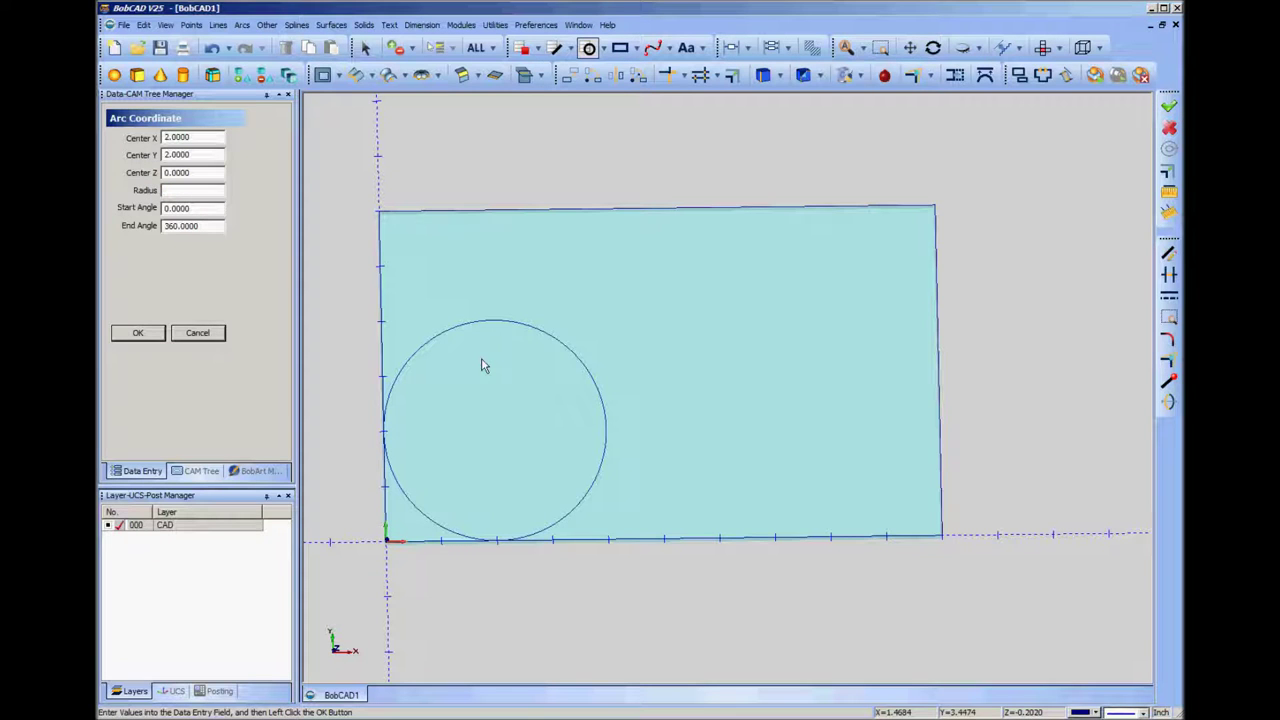
{"action": "left_click", "coordinate": [203, 337]}
{"action": "left_click", "coordinate": [650, 395]}
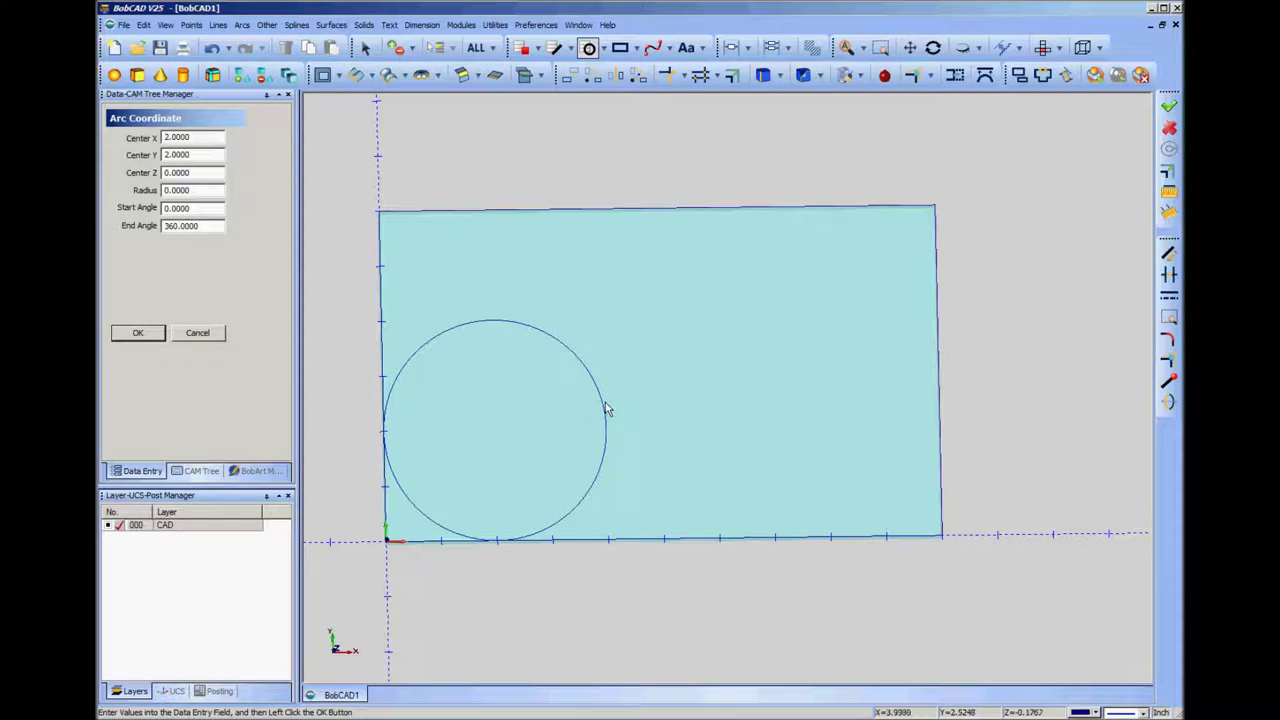
{"action": "right_click", "coordinate": [676, 409]}
{"action": "left_click", "coordinate": [705, 462]}
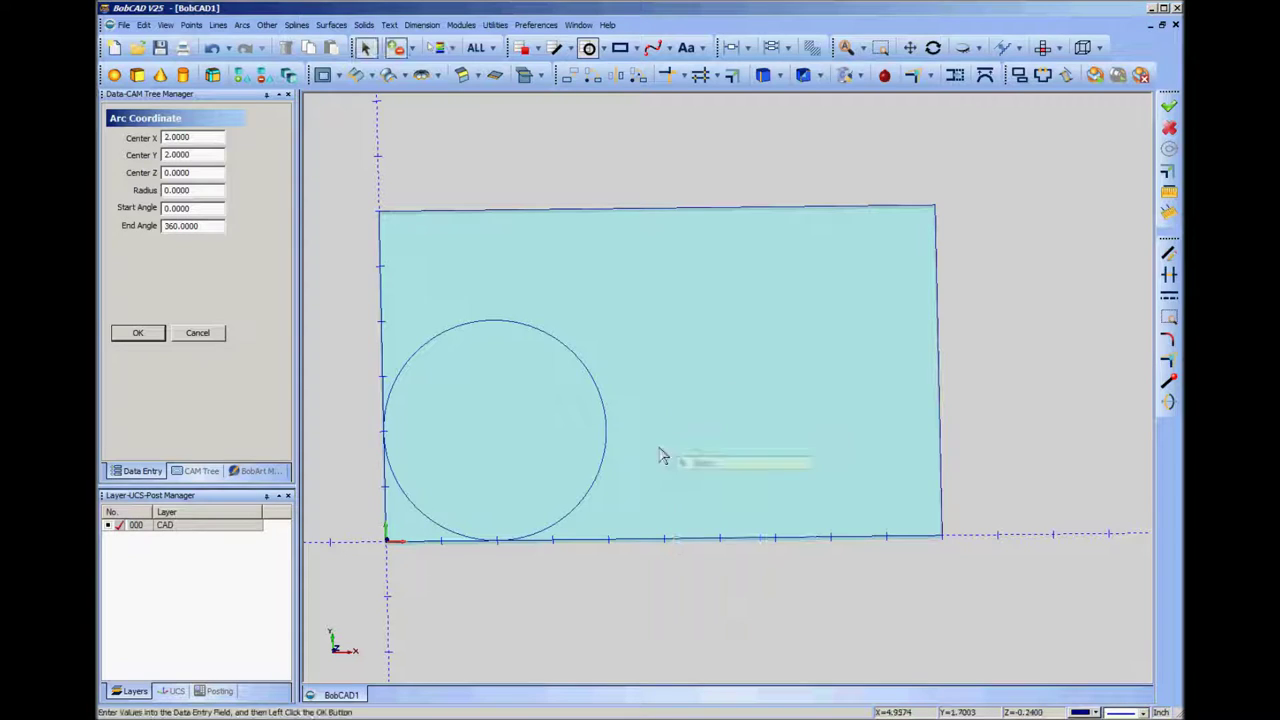
- Delete the large circle and create a radius 0.415 circle at X 2, Y 2
{"action": "left_click", "coordinate": [292, 48]}
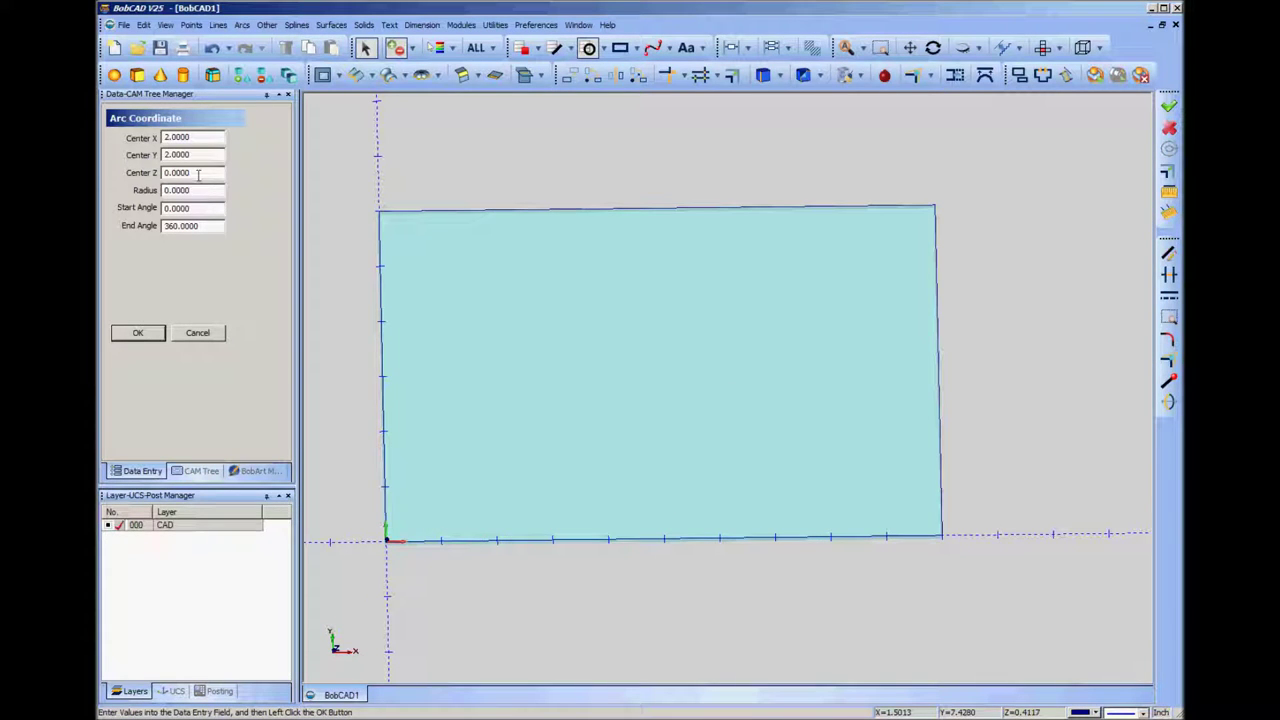
{"action": "left_click_drag", "start_coordinate": [203, 190], "coordinate": [156, 192]}
{"action": "type", "text": "0.415"}
{"action": "left_click", "coordinate": [145, 335]}
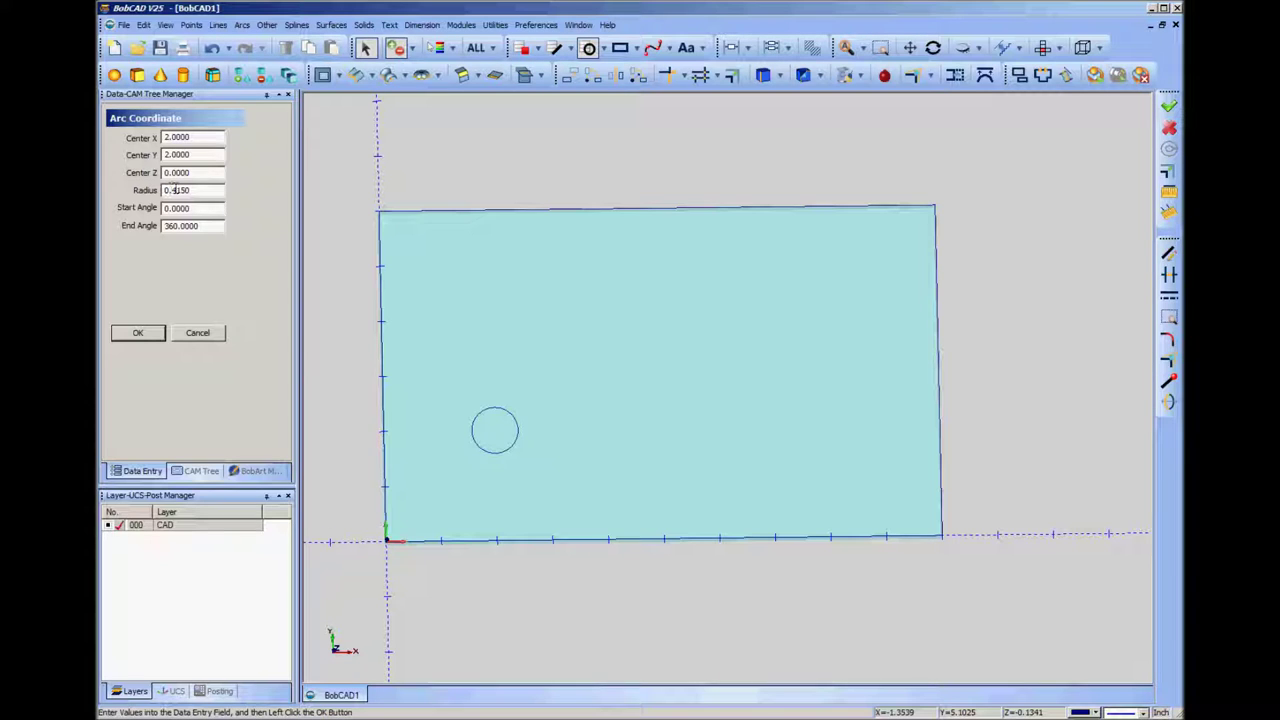
- Add a concentric radius 0.625 circle at 2,2 and close the Arc Coordinate panel
{"action": "left_click_drag", "start_coordinate": [172, 190], "coordinate": [272, 191]}
{"action": "key", "text": "BackSpace"}
{"action": "type", "text": "625"}
{"action": "left_click", "coordinate": [138, 333]}
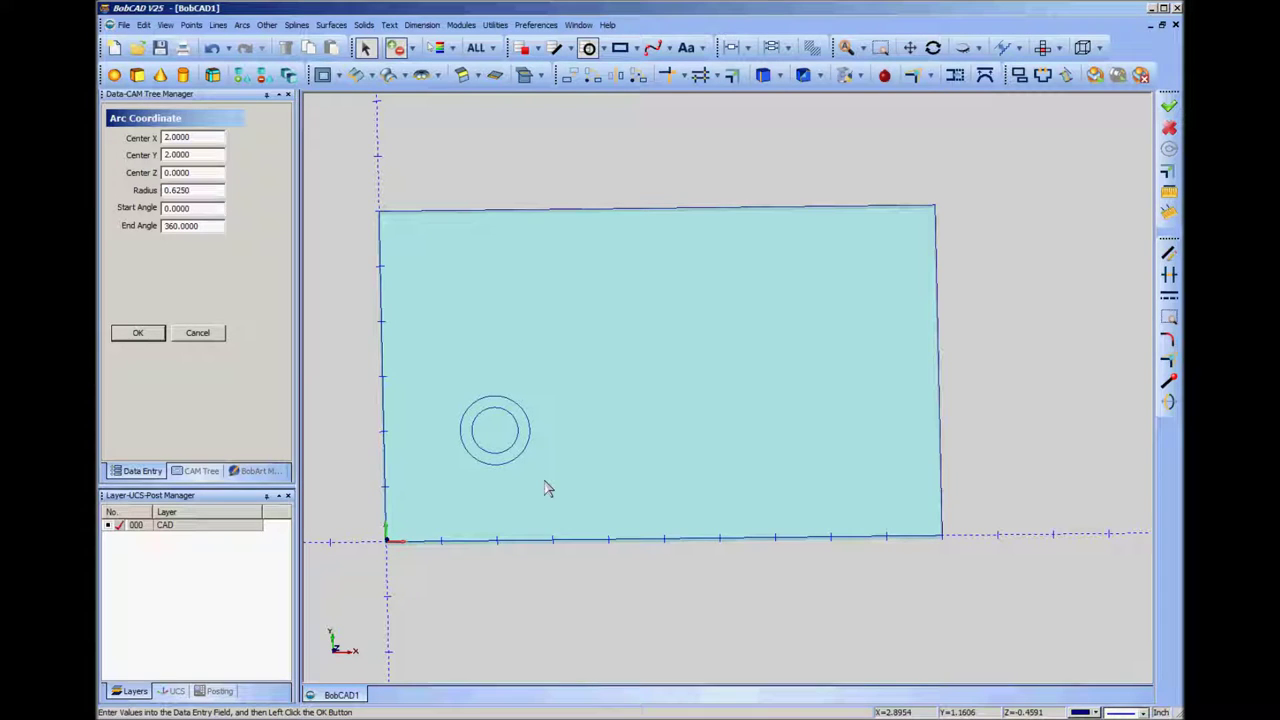
{"action": "left_click", "coordinate": [200, 333]}
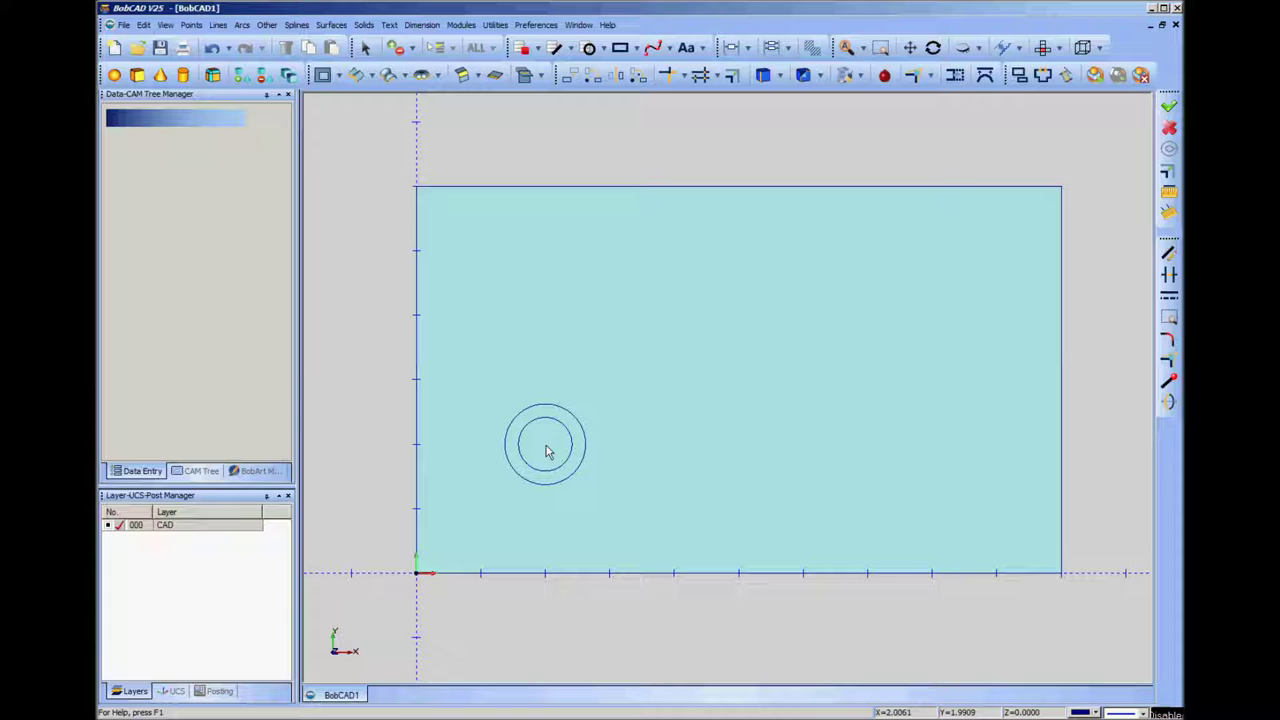
{"action": "left_click", "coordinate": [570, 75]}
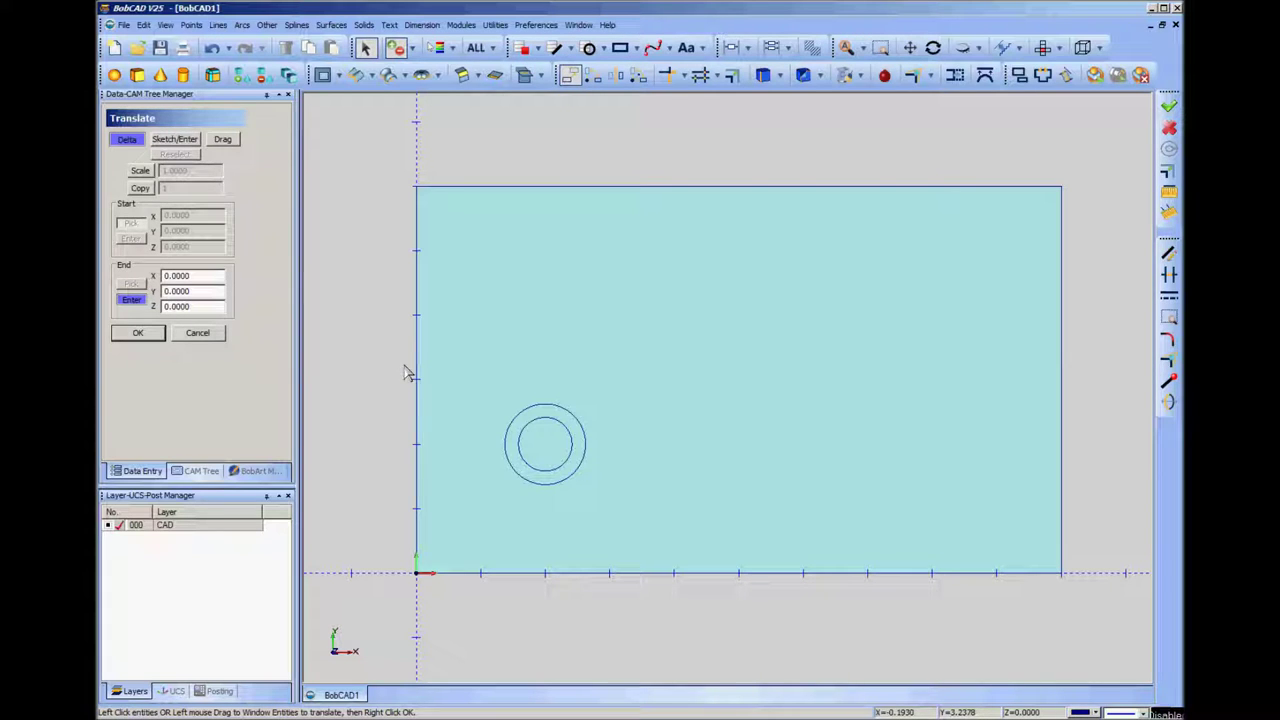
{"action": "left_click", "coordinate": [184, 144]}
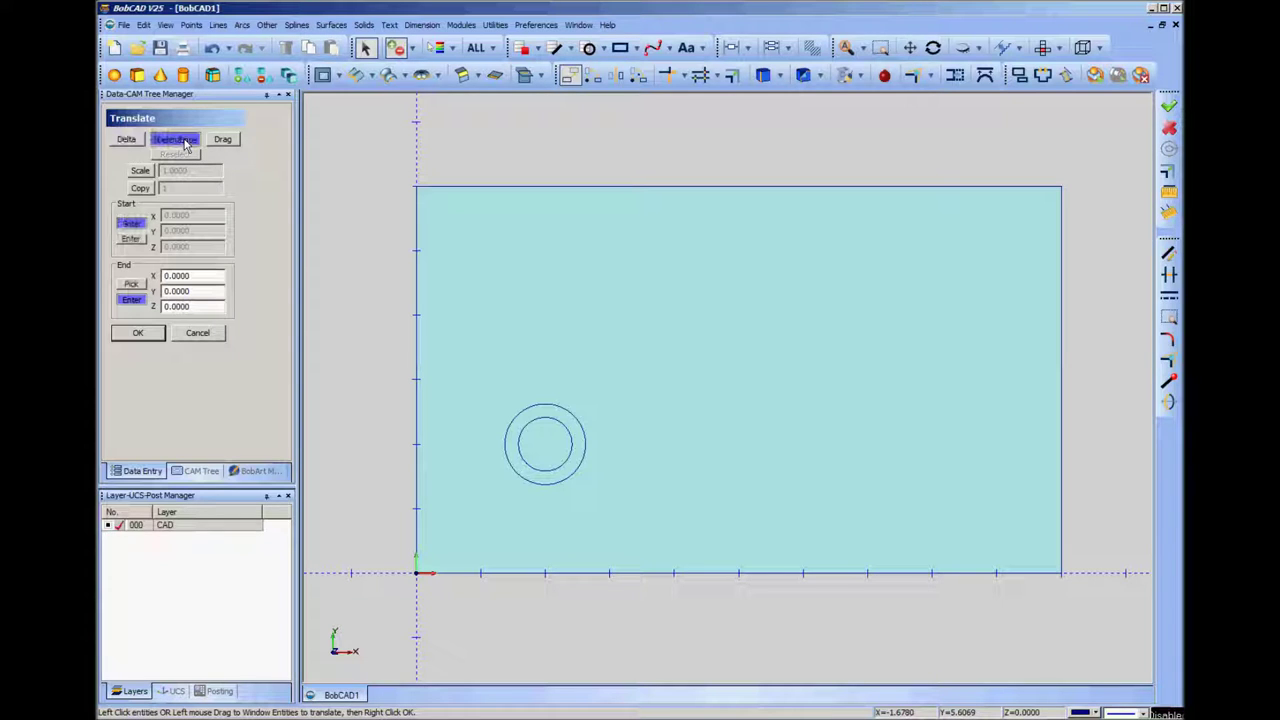
{"action": "left_click", "coordinate": [139, 285]}
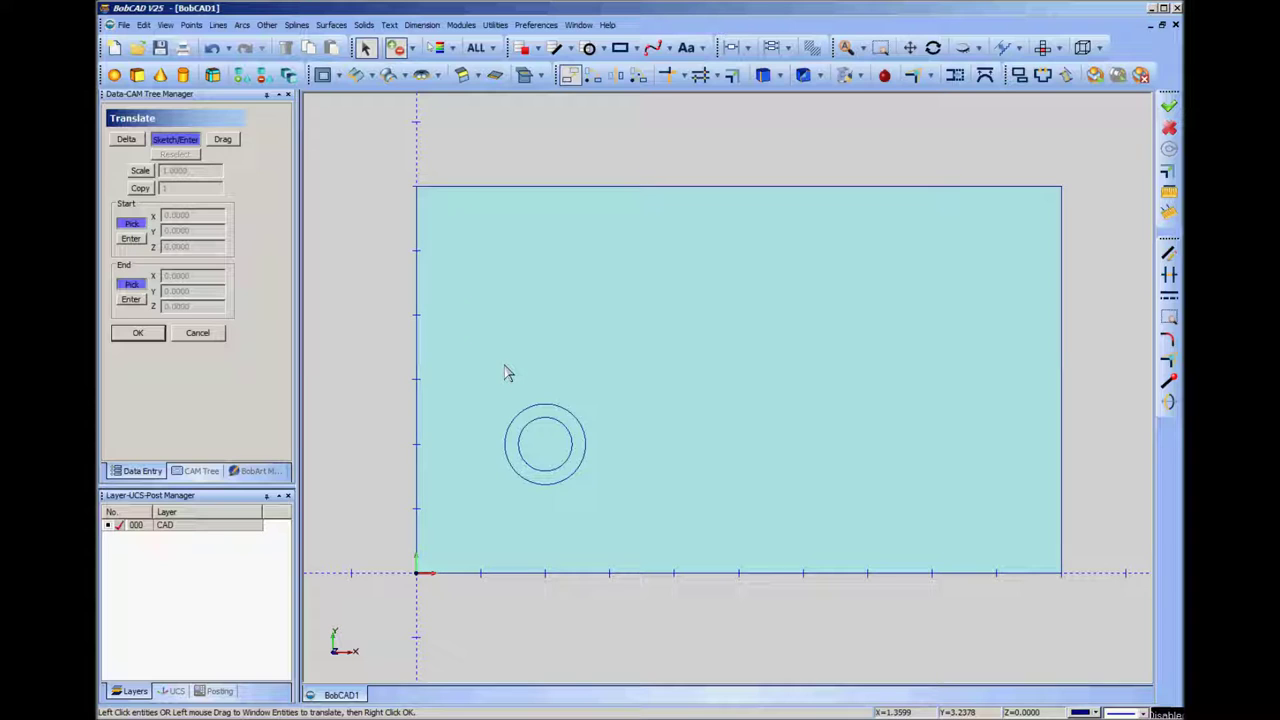
{"action": "left_click", "coordinate": [197, 333]}
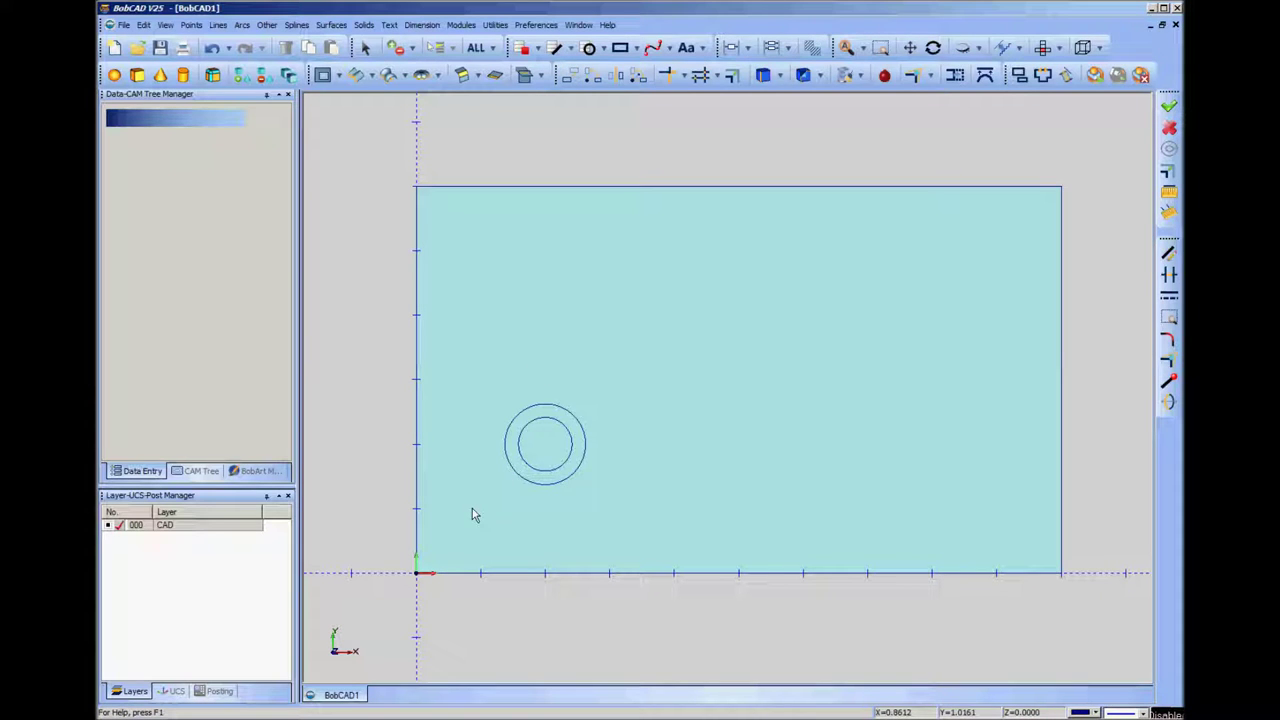
- Place a point at X 1, Y 1 via Point Coordinate, then start Translate
{"action": "left_click", "coordinate": [192, 26]}
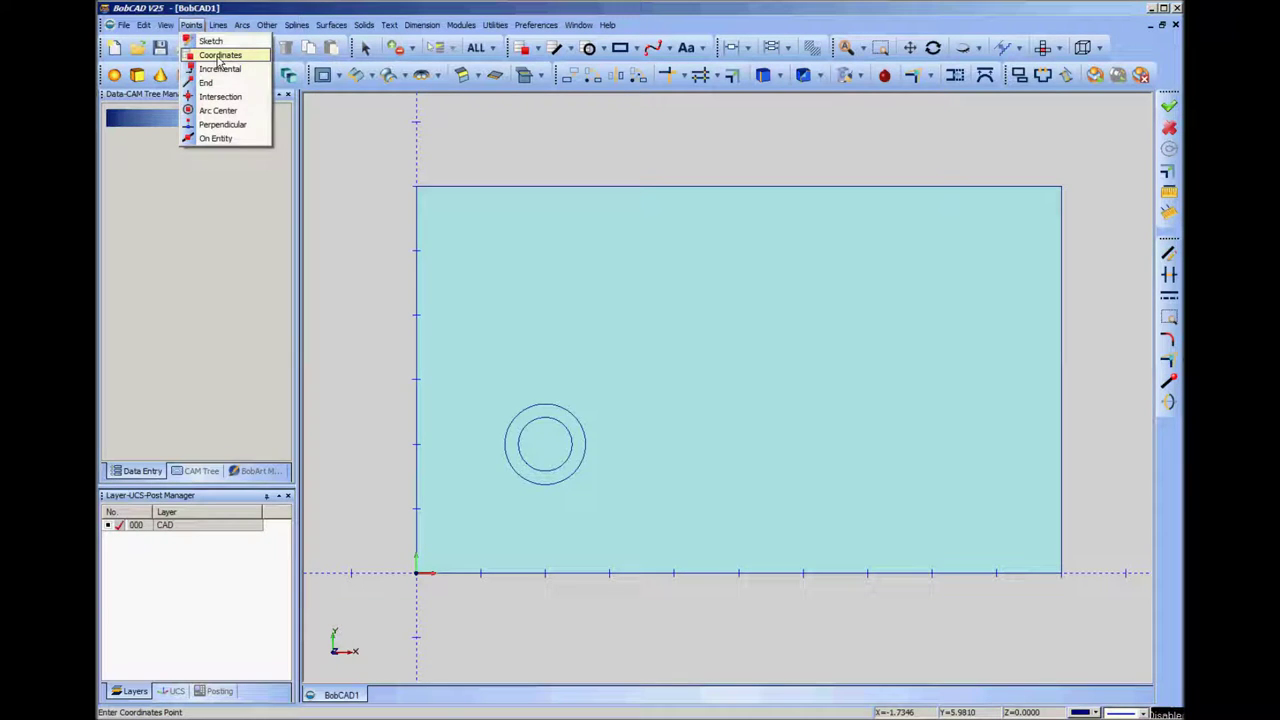
{"action": "left_click", "coordinate": [218, 57]}
{"action": "left_click_drag", "start_coordinate": [204, 137], "coordinate": [155, 138]}
{"action": "type", "text": "1"}
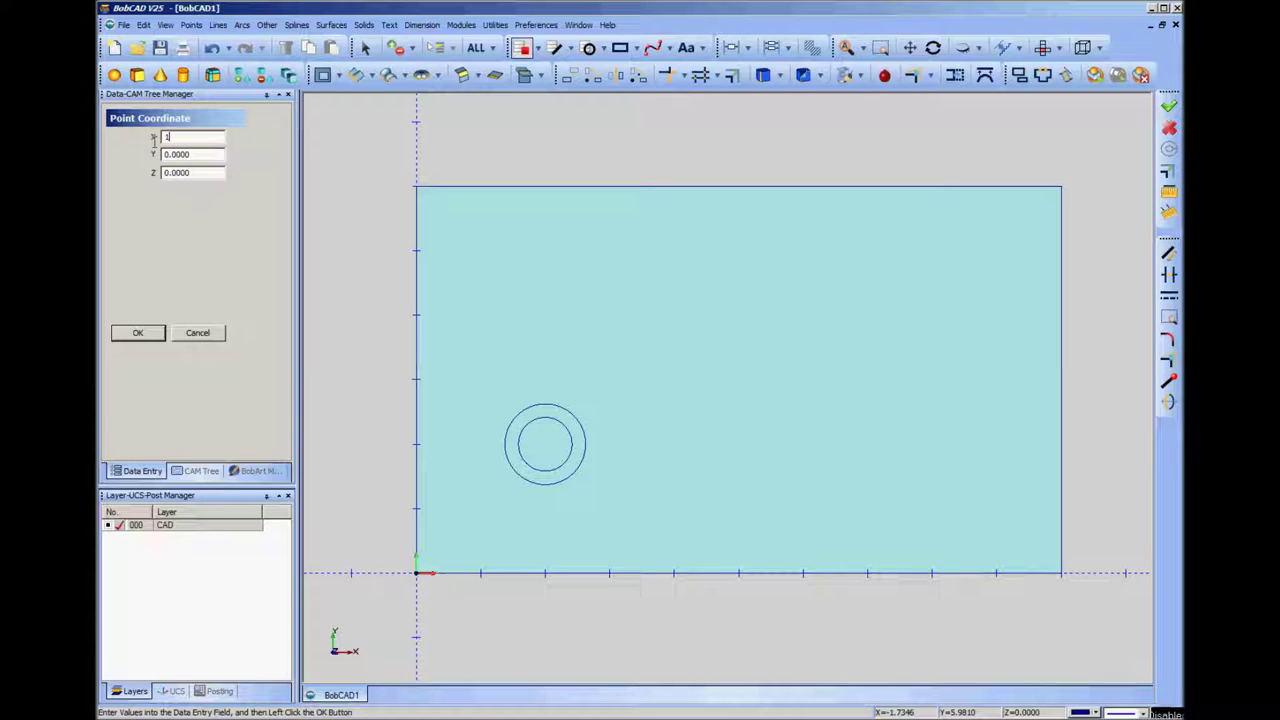
{"action": "key", "text": "Tab"}
{"action": "type", "text": "1"}
{"action": "left_click", "coordinate": [153, 335]}
{"action": "left_click", "coordinate": [213, 339]}
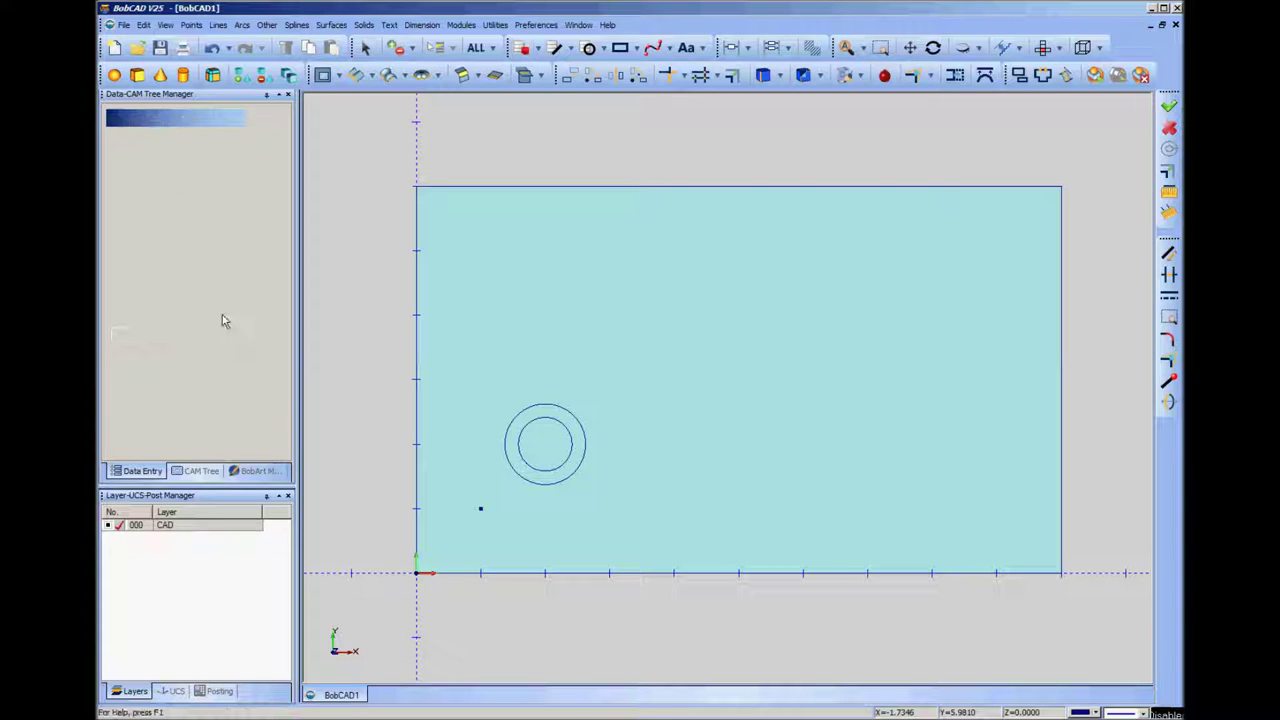
{"action": "left_click", "coordinate": [572, 75]}
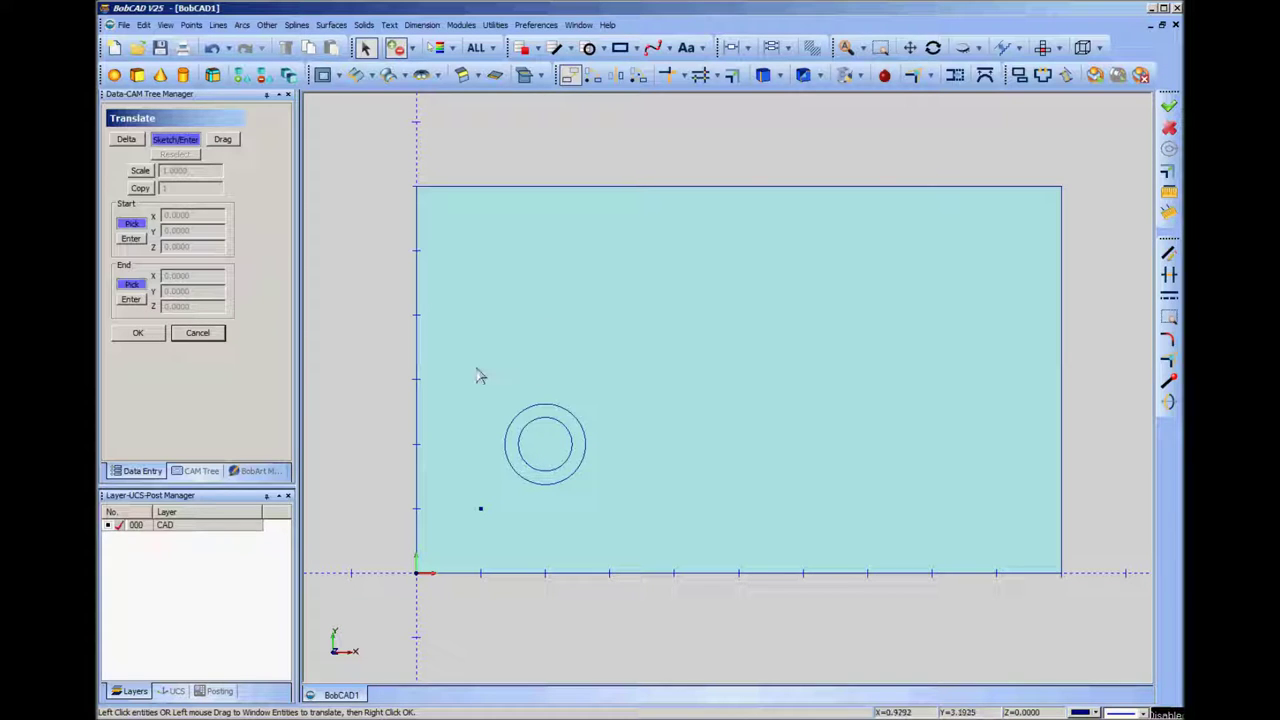
- Move the two concentric circles from their centre grip onto the point at X 1, Y 1
{"action": "left_click_drag", "start_coordinate": [488, 372], "coordinate": [608, 502]}
{"action": "right_click", "coordinate": [646, 390]}
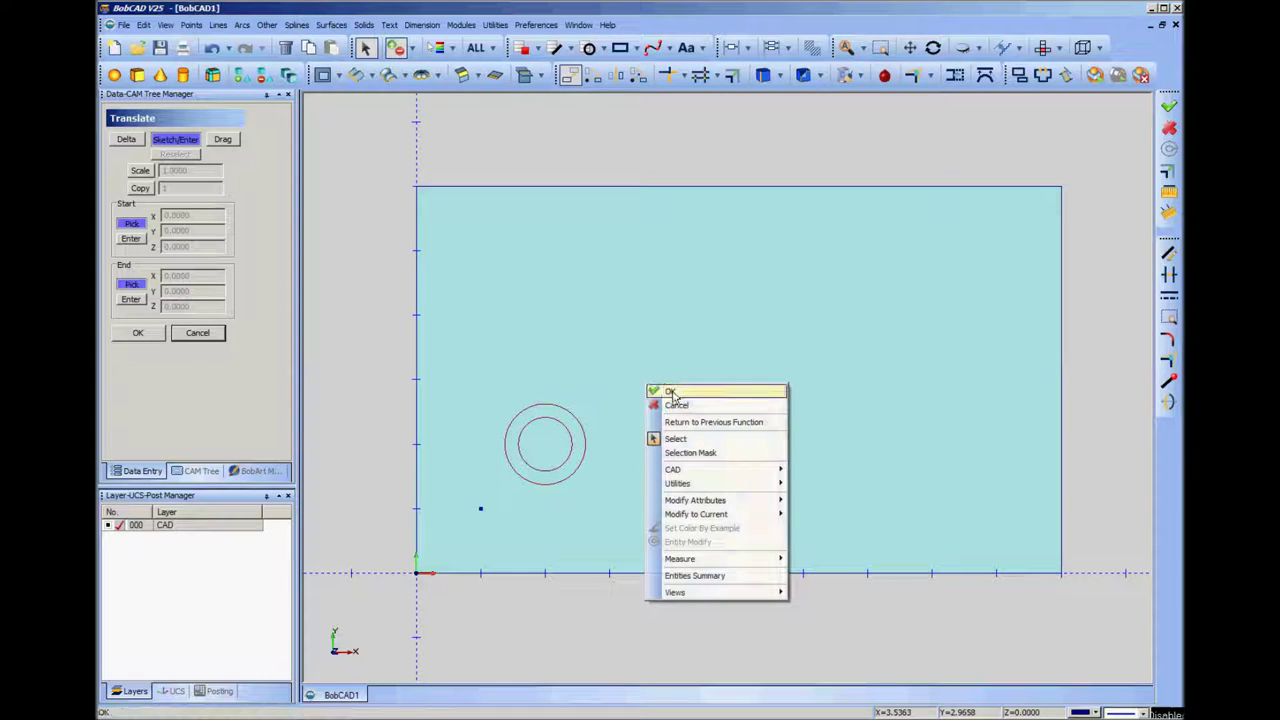
{"action": "left_click", "coordinate": [664, 391]}
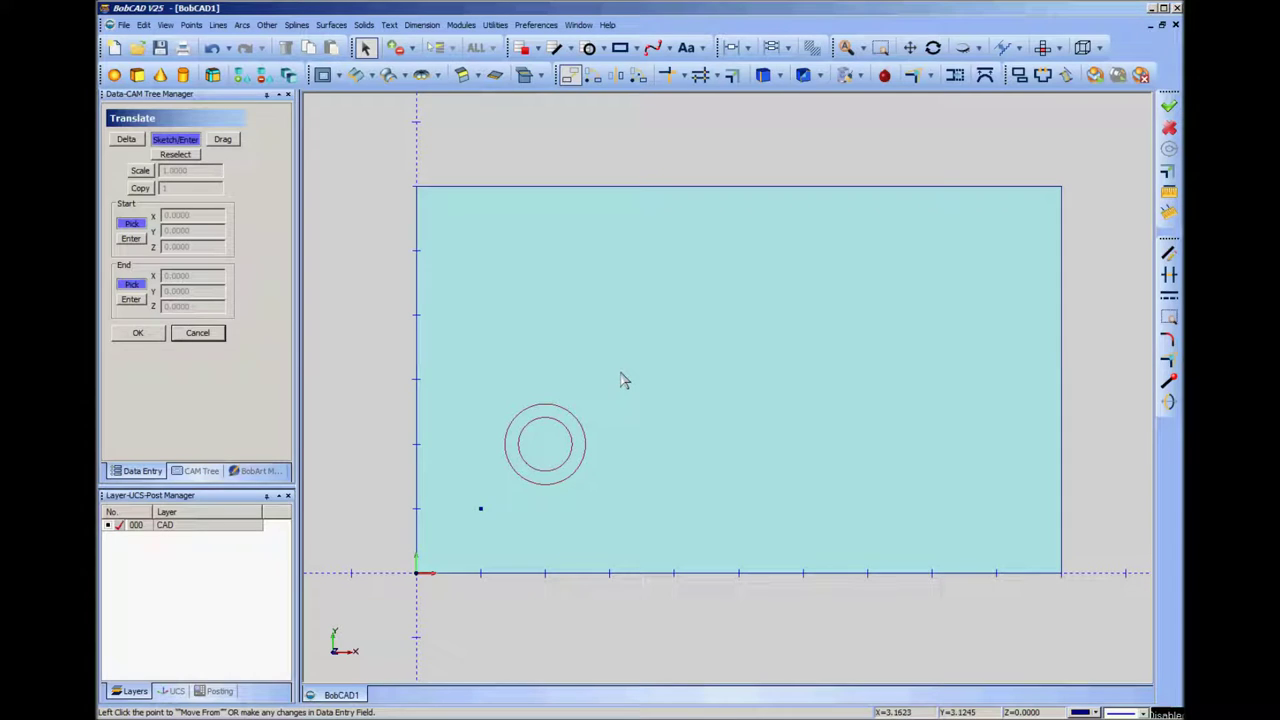
{"action": "left_click", "coordinate": [572, 449]}
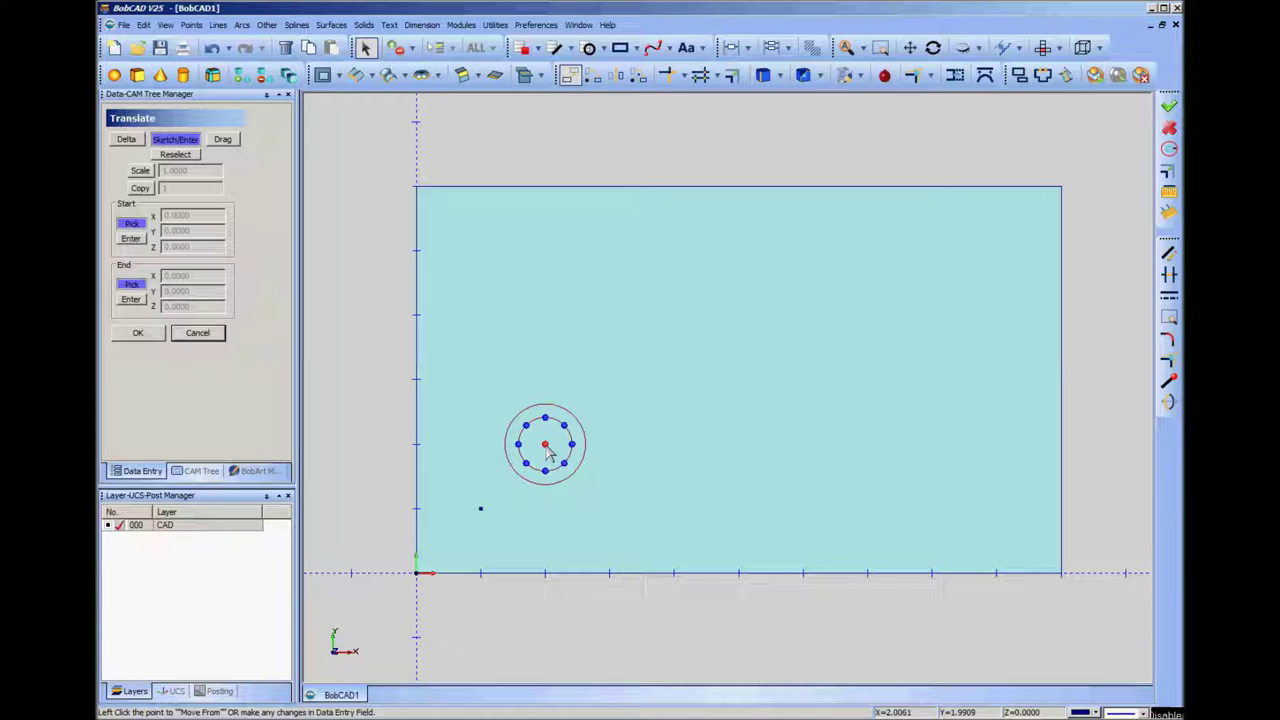
{"action": "left_click", "coordinate": [545, 446]}
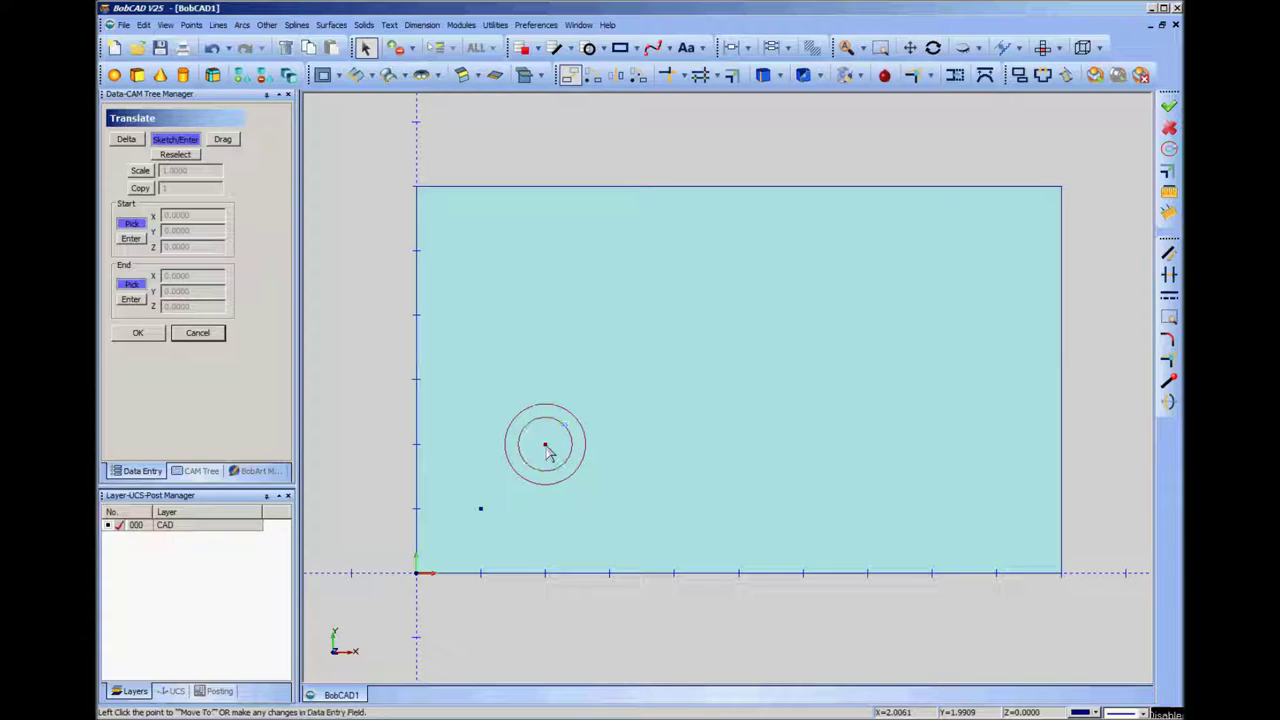
{"action": "left_click", "coordinate": [480, 509]}
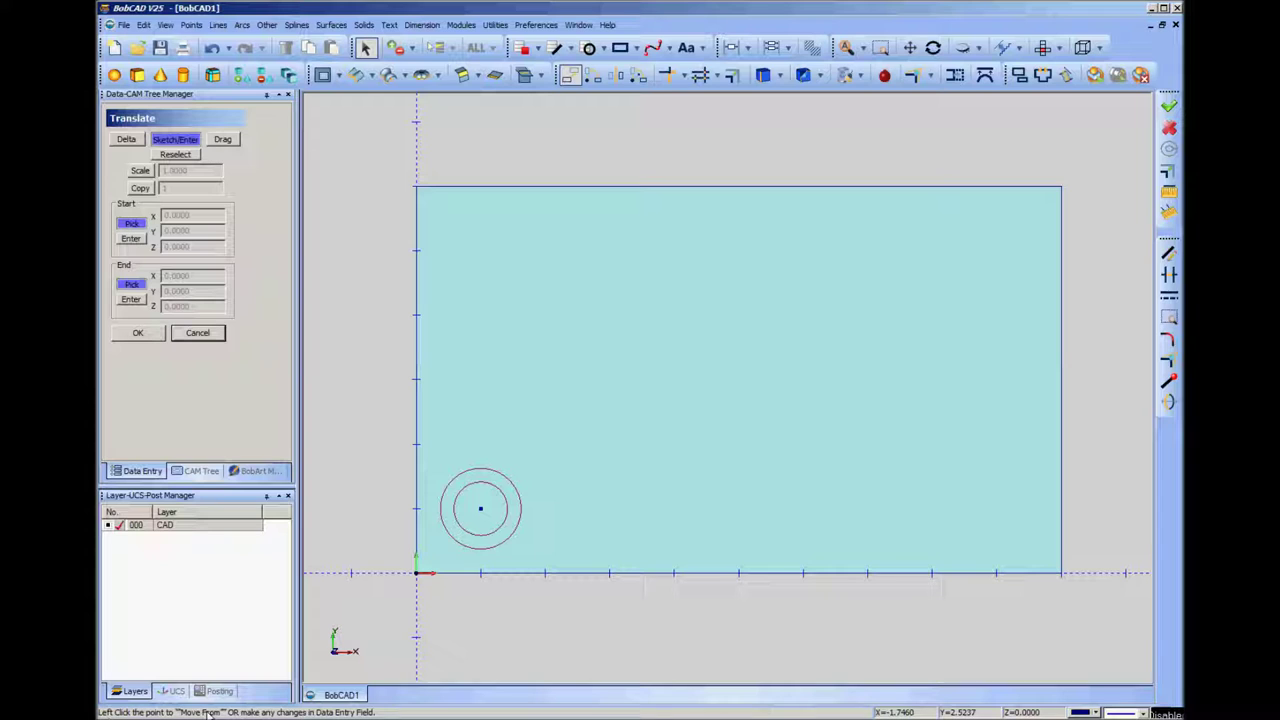
{"action": "left_click", "coordinate": [200, 334]}
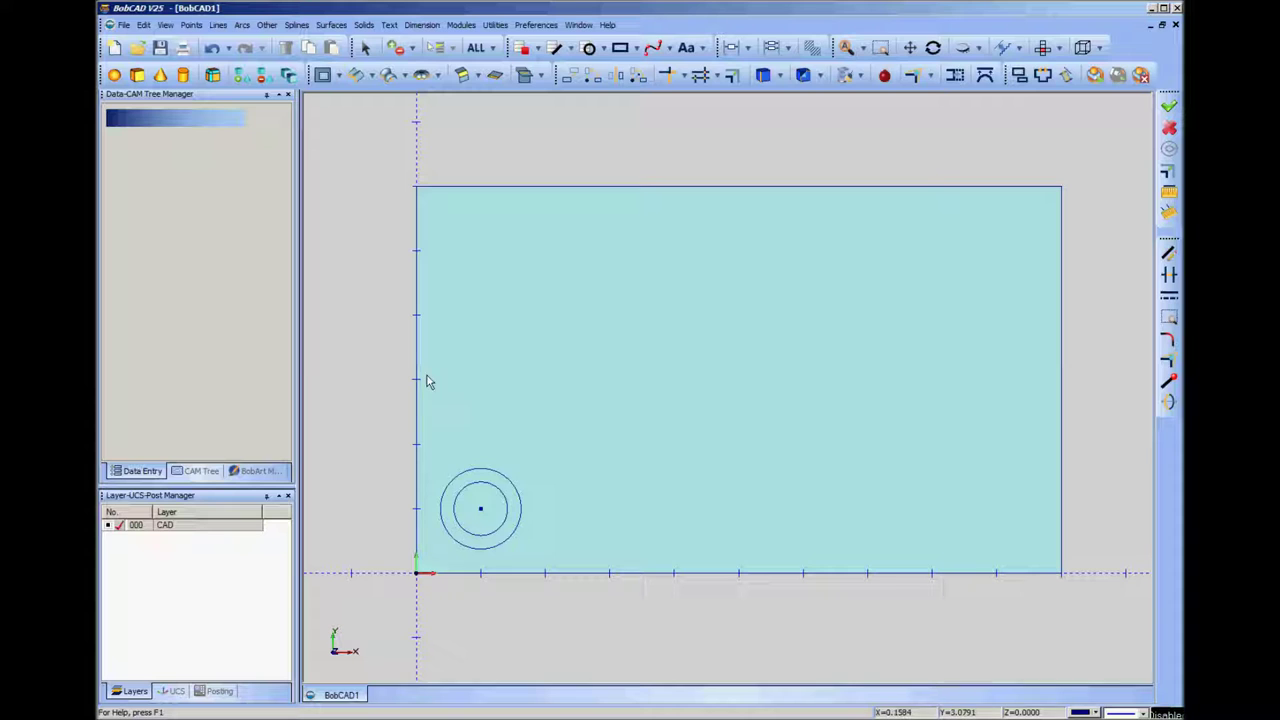
- Delete the helper point left at the circles' centre at X 1, Y 1
{"action": "right_click", "coordinate": [546, 398]}
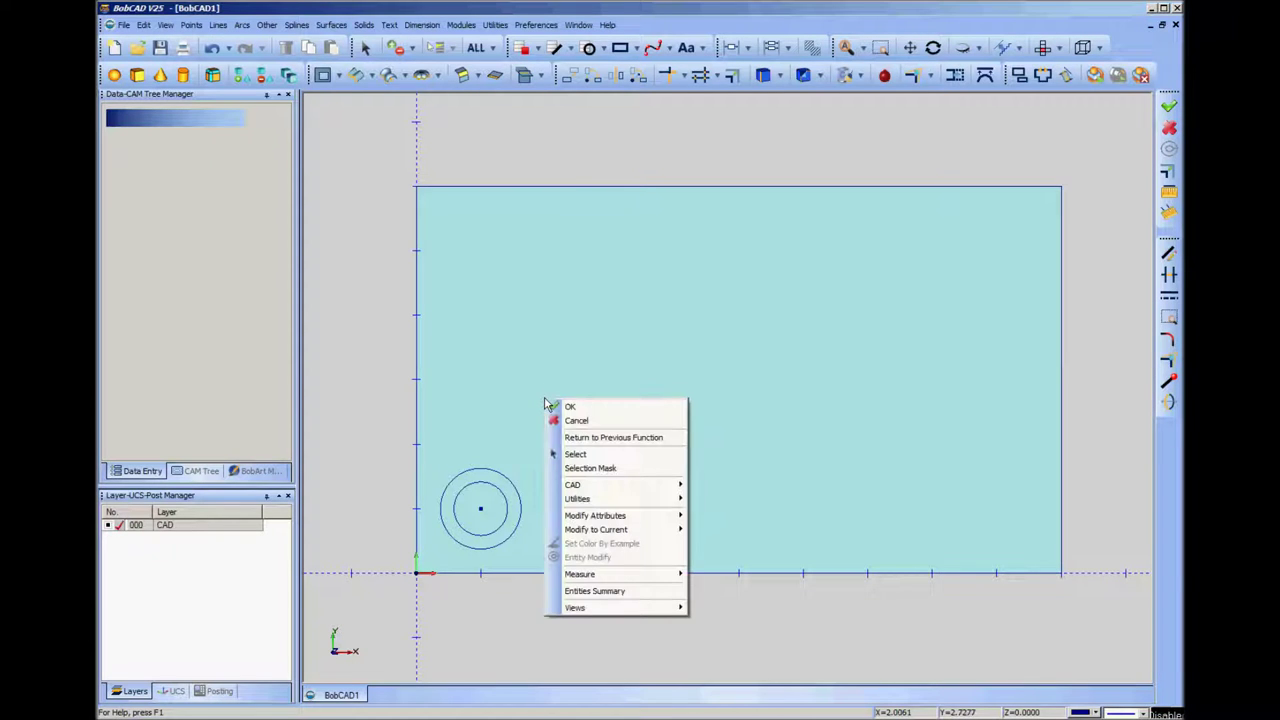
{"action": "left_click", "coordinate": [575, 455]}
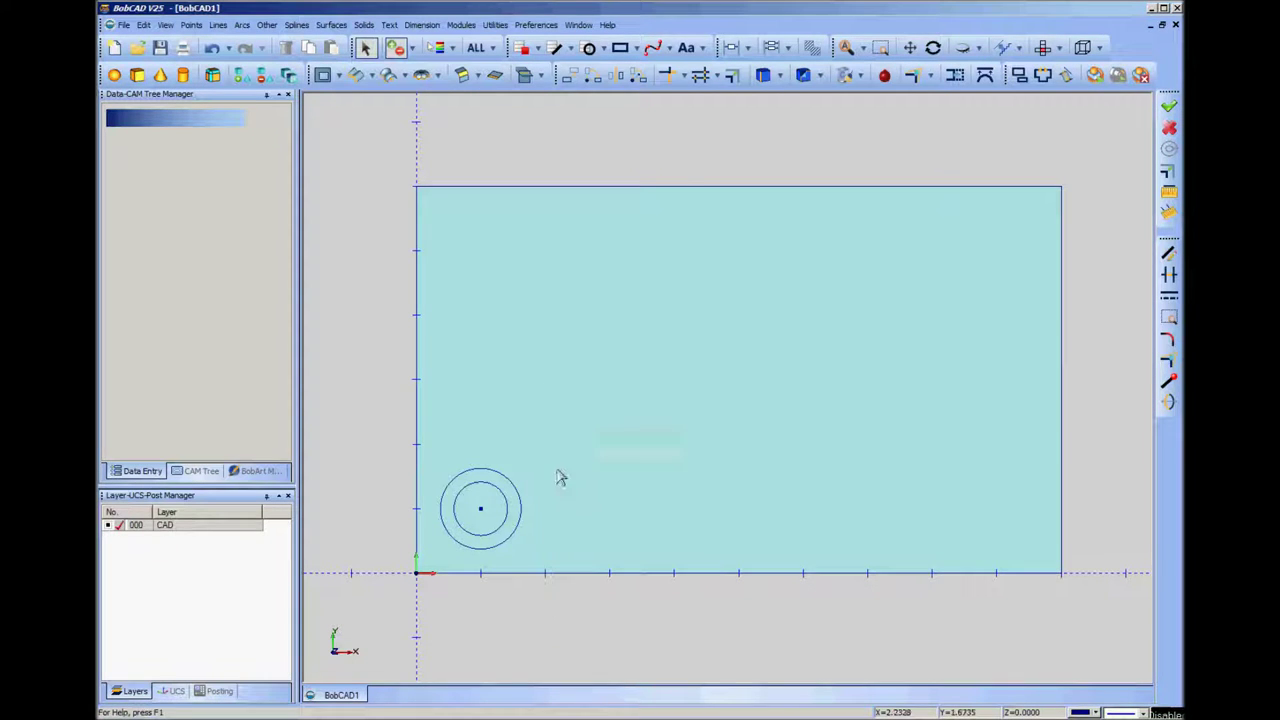
{"action": "left_click", "coordinate": [483, 516]}
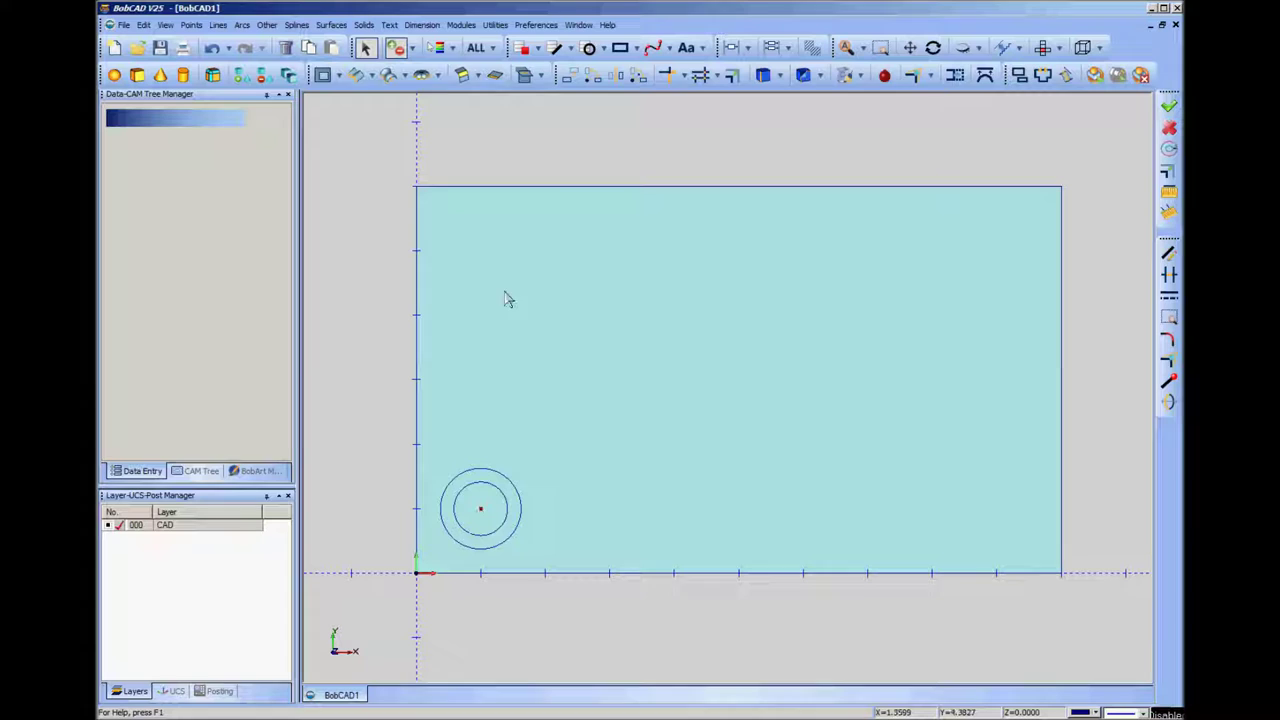
{"action": "left_click", "coordinate": [286, 50]}
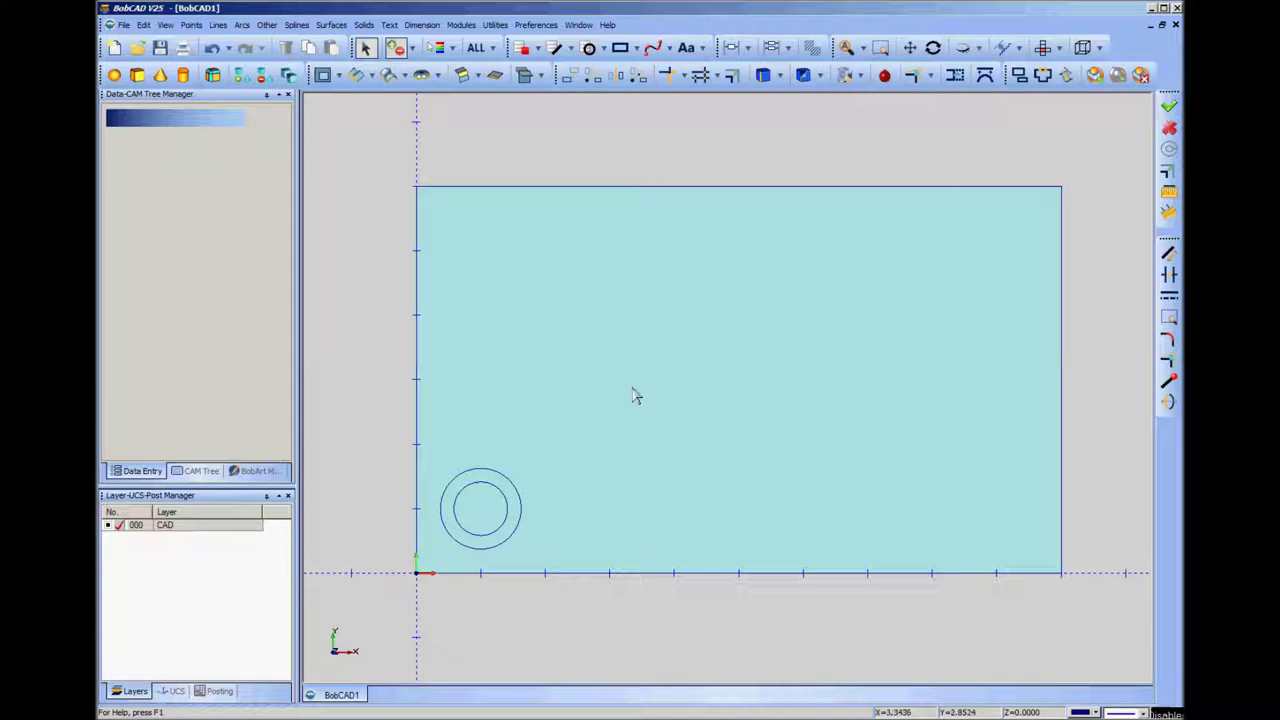
- Set Translate to a Delta offset of End Y 1.5 with Copy enabled for 2 copies
{"action": "left_click", "coordinate": [571, 78]}
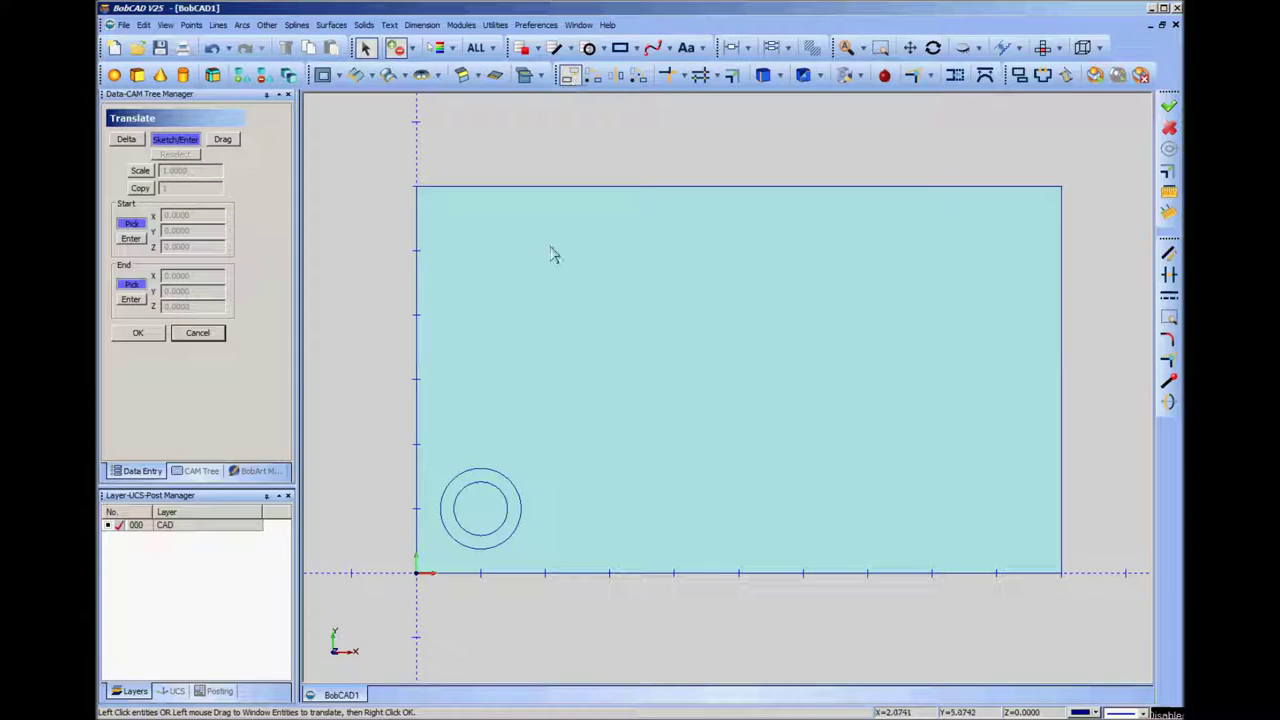
{"action": "left_click", "coordinate": [127, 140]}
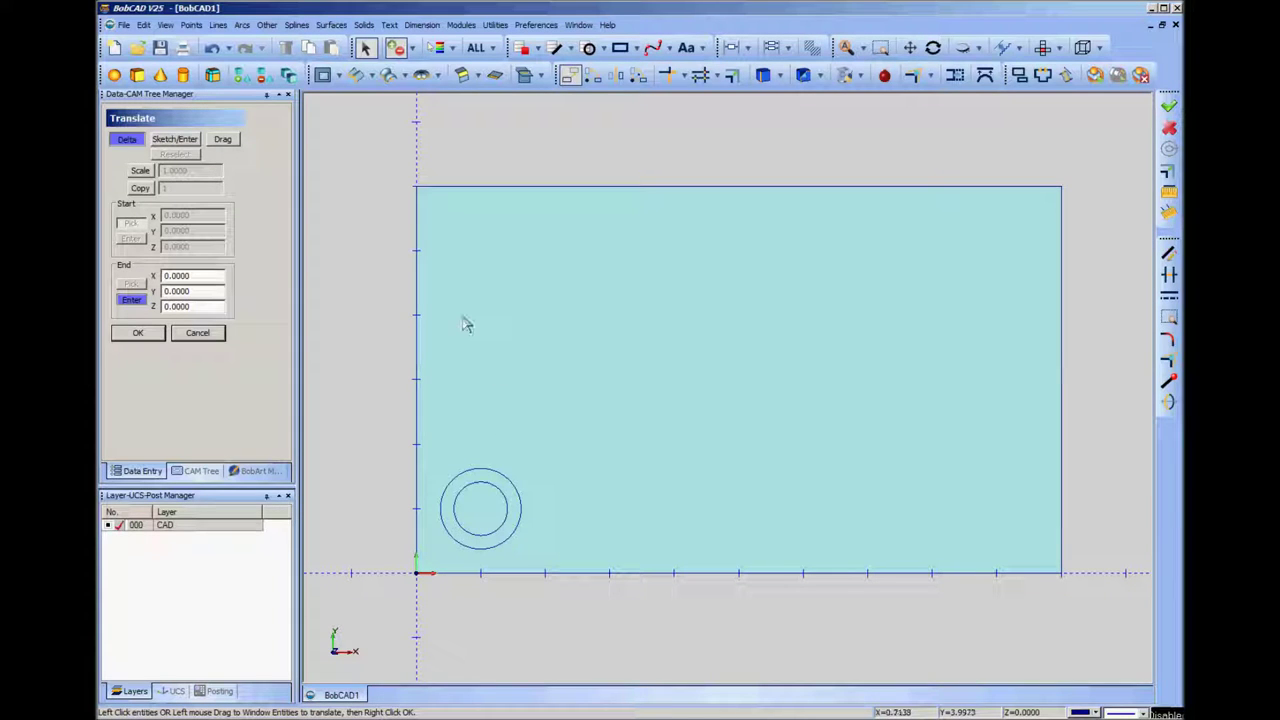
{"action": "double_click", "coordinate": [198, 291]}
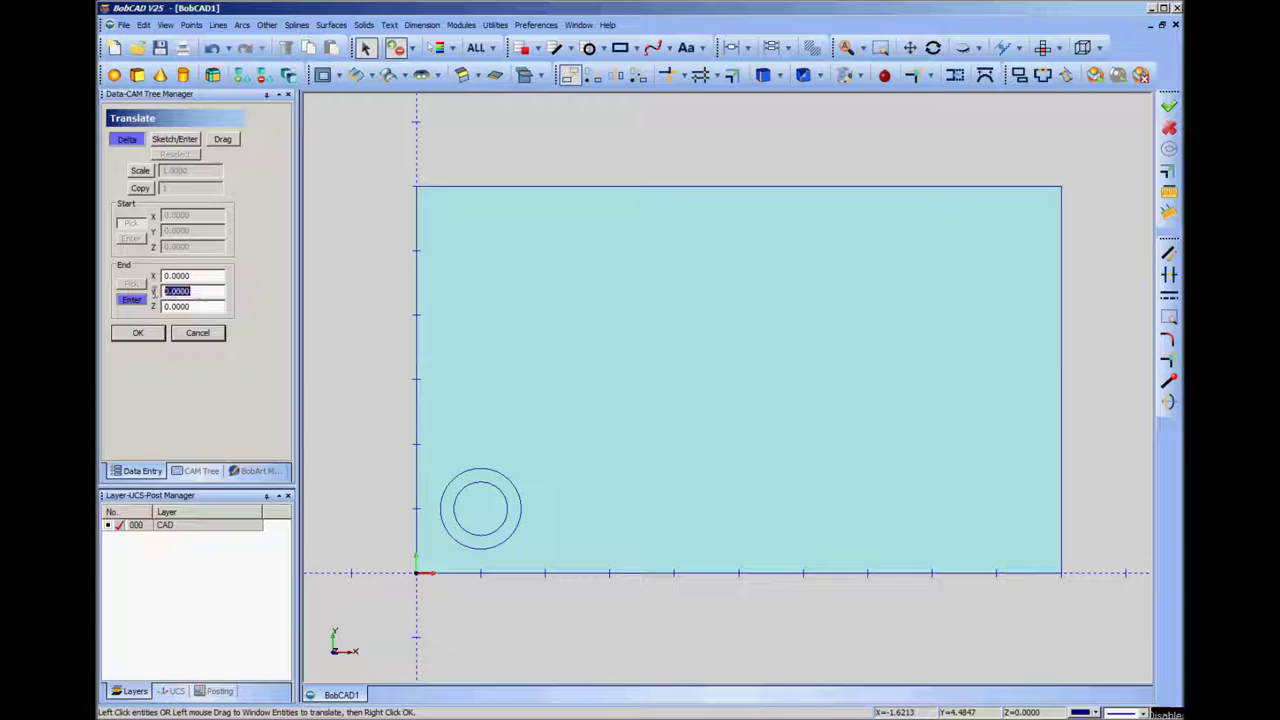
{"action": "type", "text": "1.5"}
{"action": "key", "text": "Tab"}
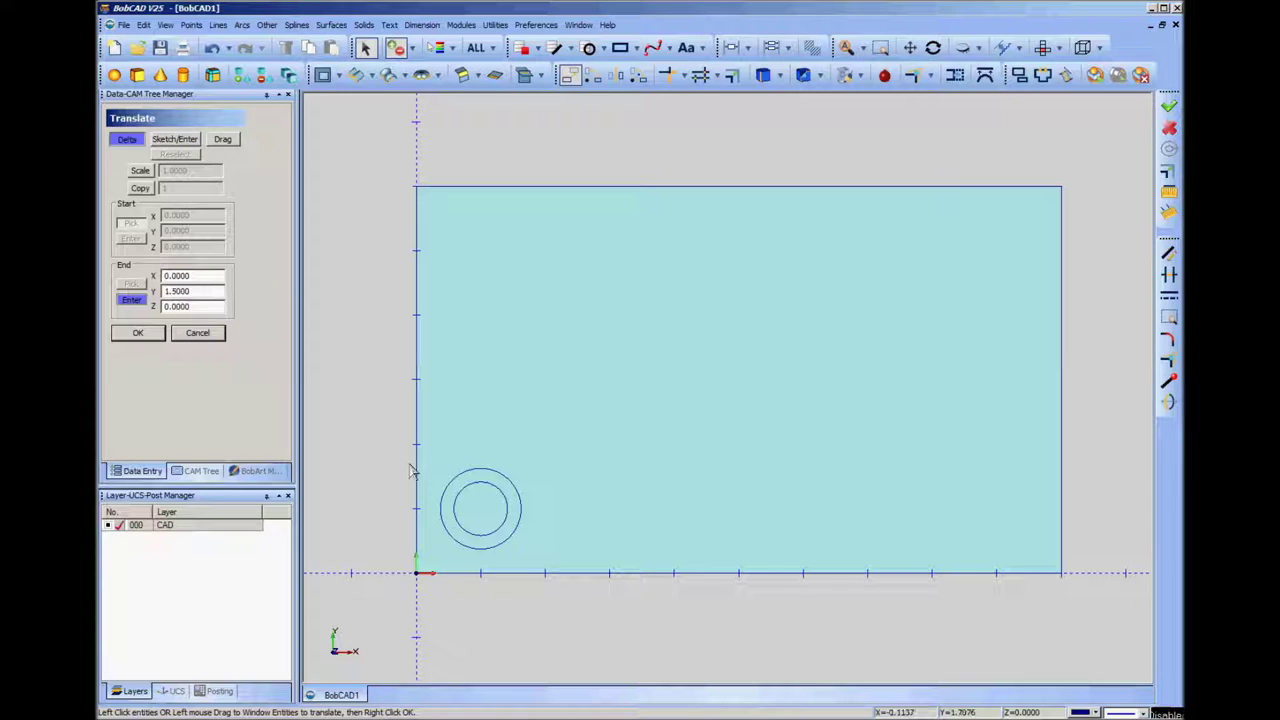
{"action": "left_click", "coordinate": [140, 189]}
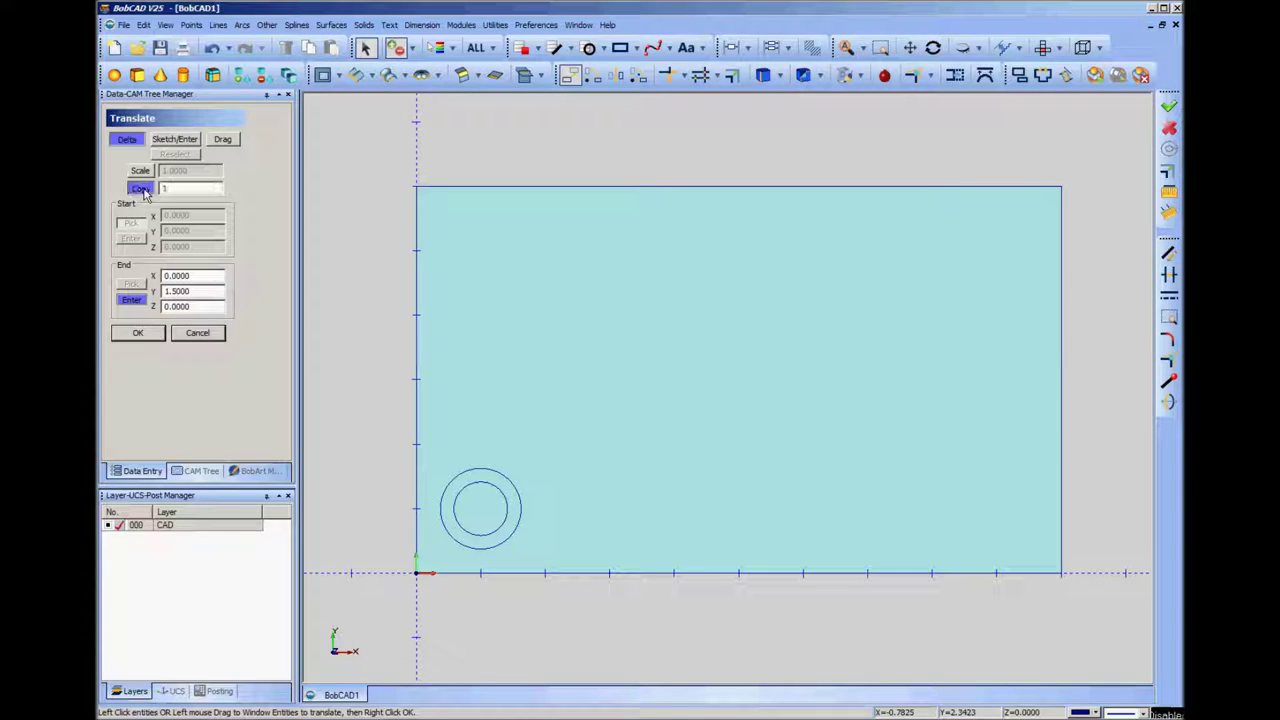
{"action": "type", "text": "2"}
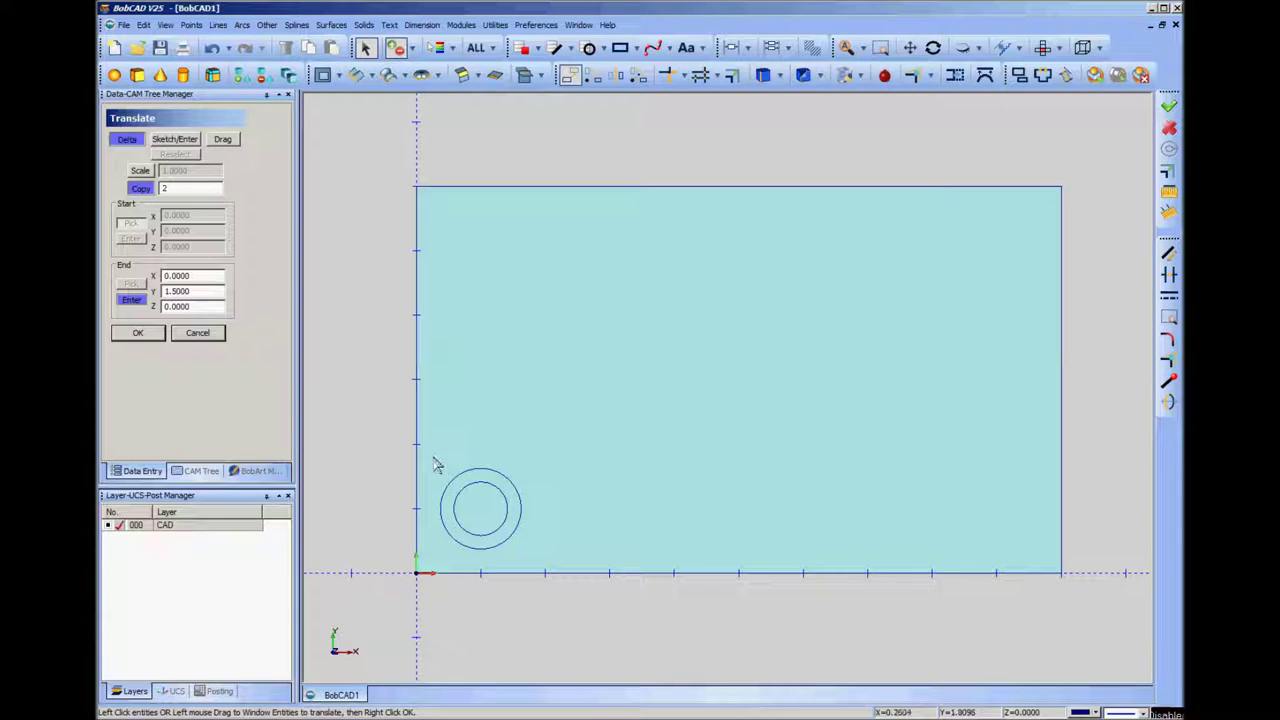
- Window-select the concentric circles and create the two copies stacked upward
{"action": "left_click_drag", "start_coordinate": [434, 462], "coordinate": [546, 566]}
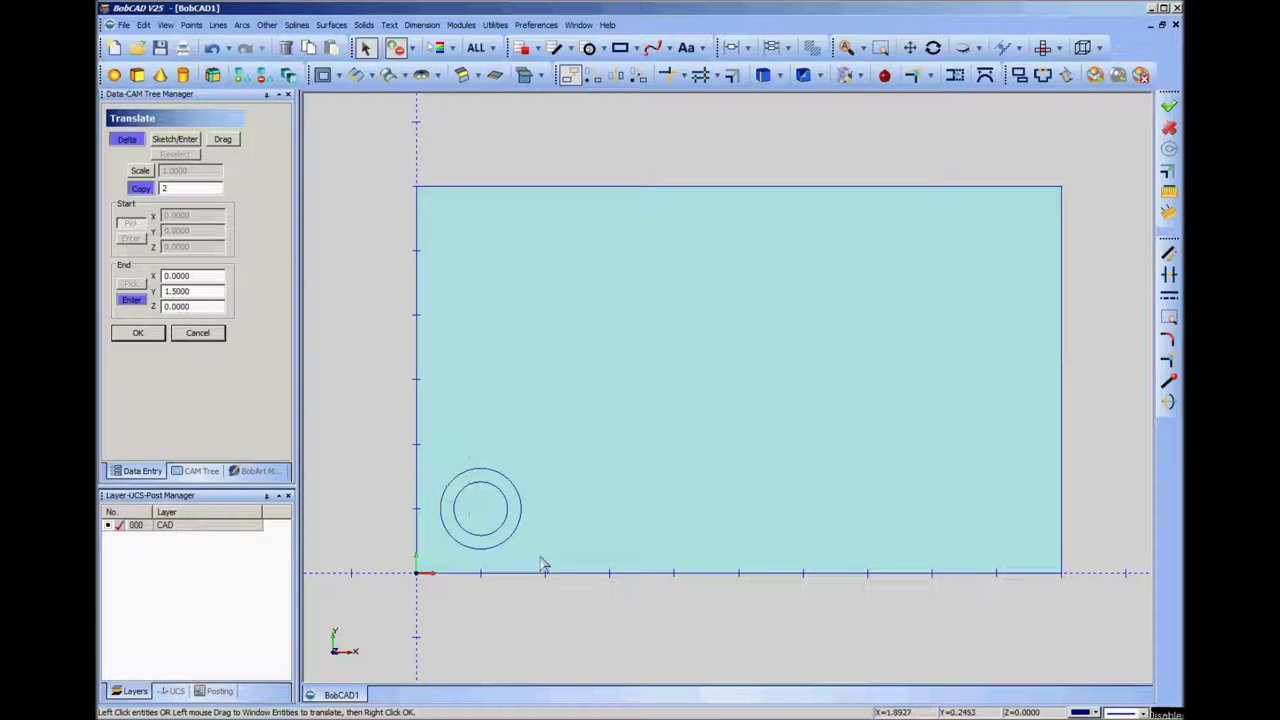
{"action": "right_click", "coordinate": [600, 408]}
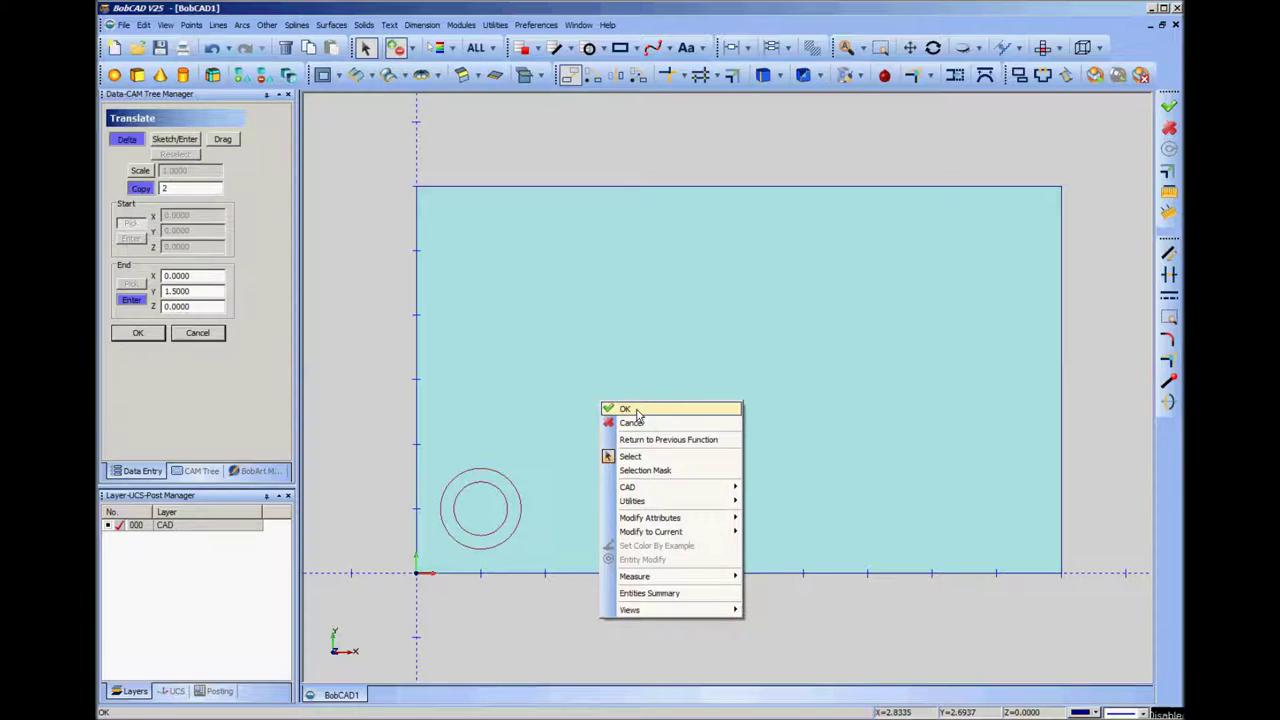
{"action": "left_click", "coordinate": [630, 410]}
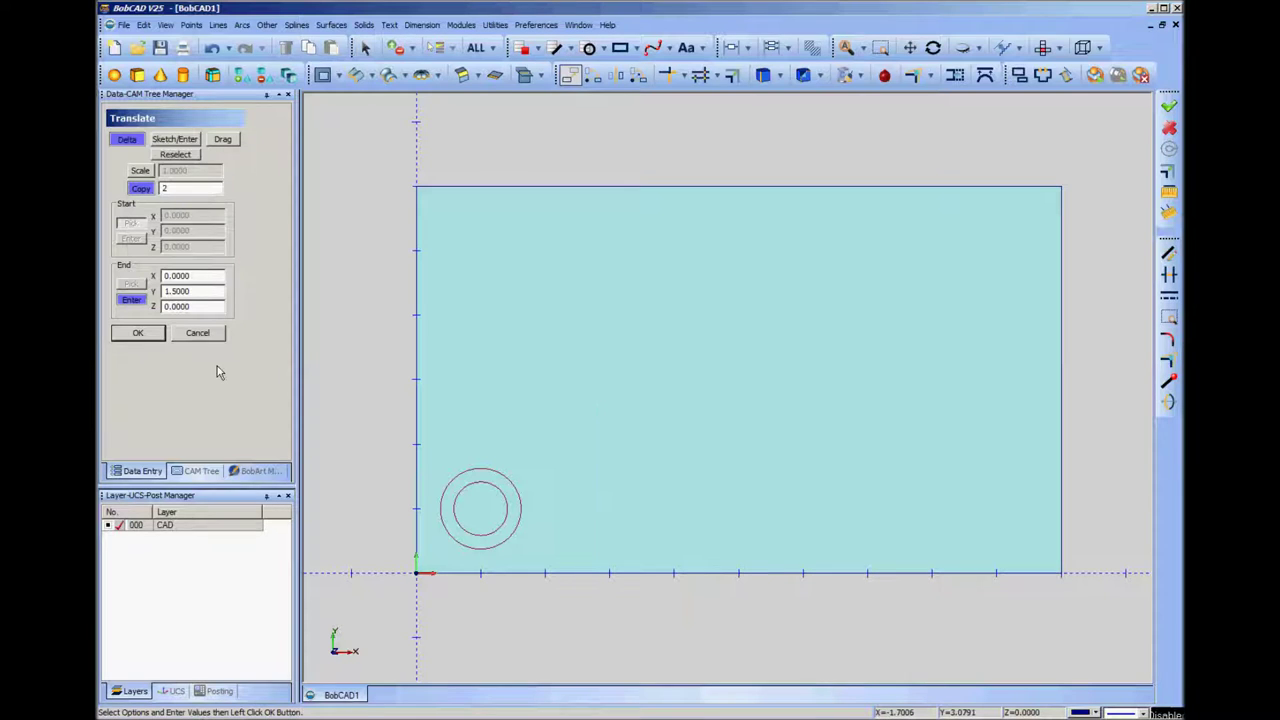
{"action": "left_click", "coordinate": [137, 332]}
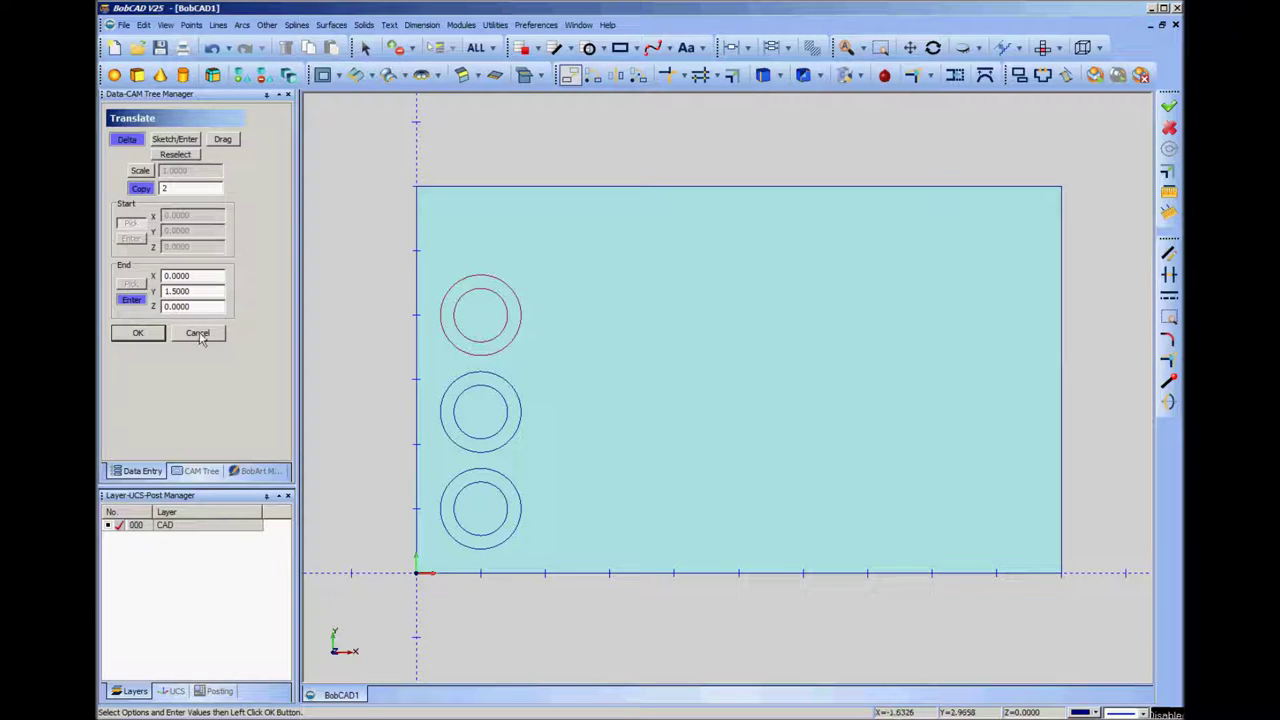
- Reselect all three circle pairs and change the offset to X 1.5, Y 0
{"action": "left_click", "coordinate": [177, 155]}
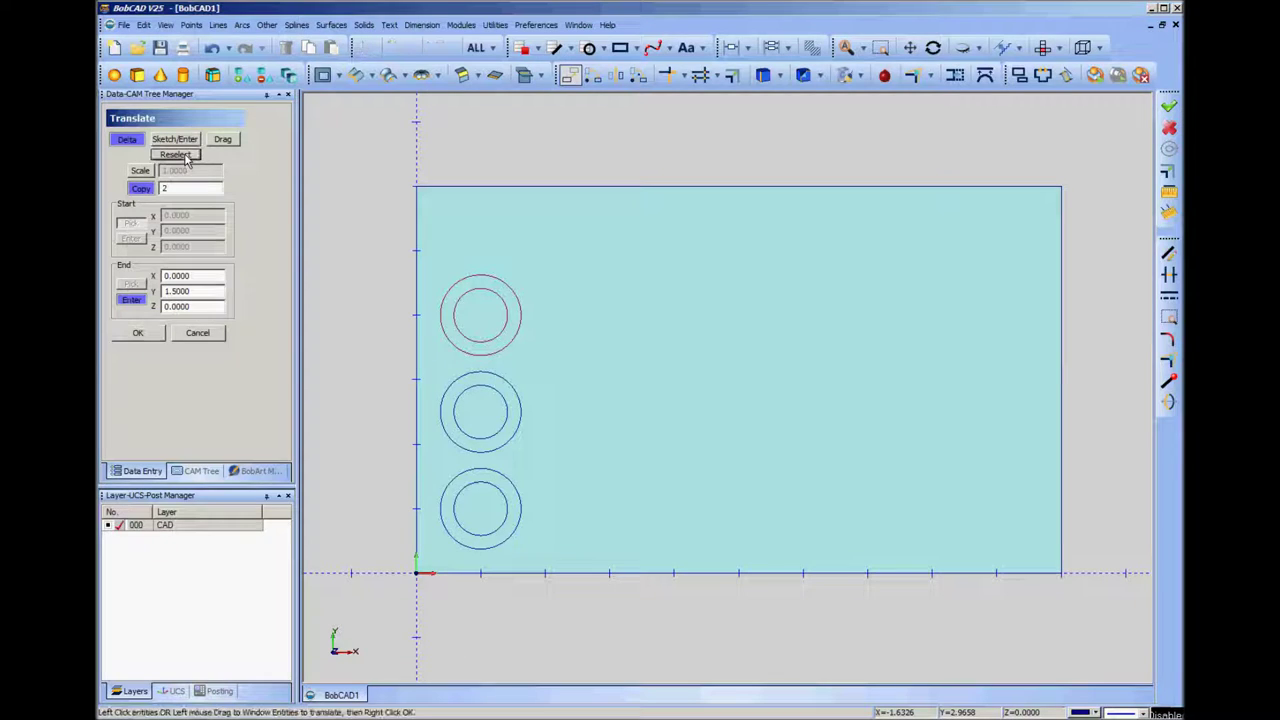
{"action": "left_click_drag", "start_coordinate": [434, 247], "coordinate": [534, 565]}
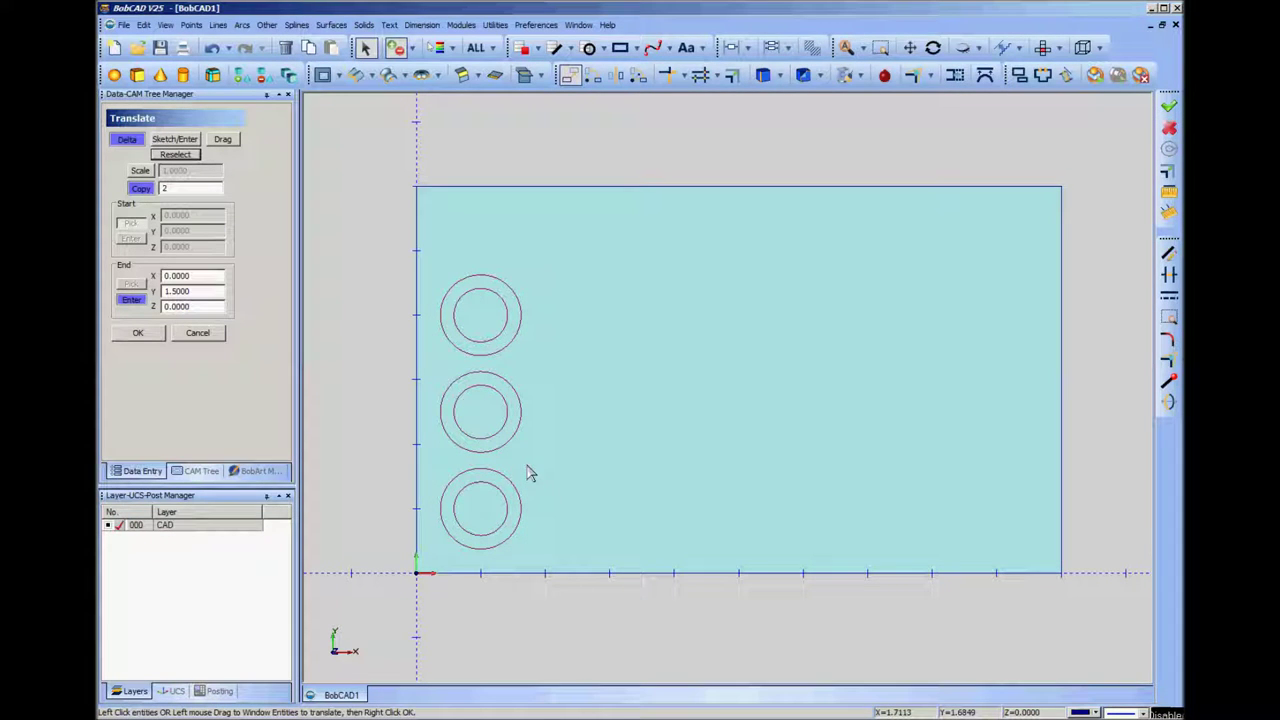
{"action": "left_click_drag", "start_coordinate": [192, 291], "coordinate": [157, 291]}
{"action": "key", "text": "BackSpace"}
{"action": "type", "text": "0"}
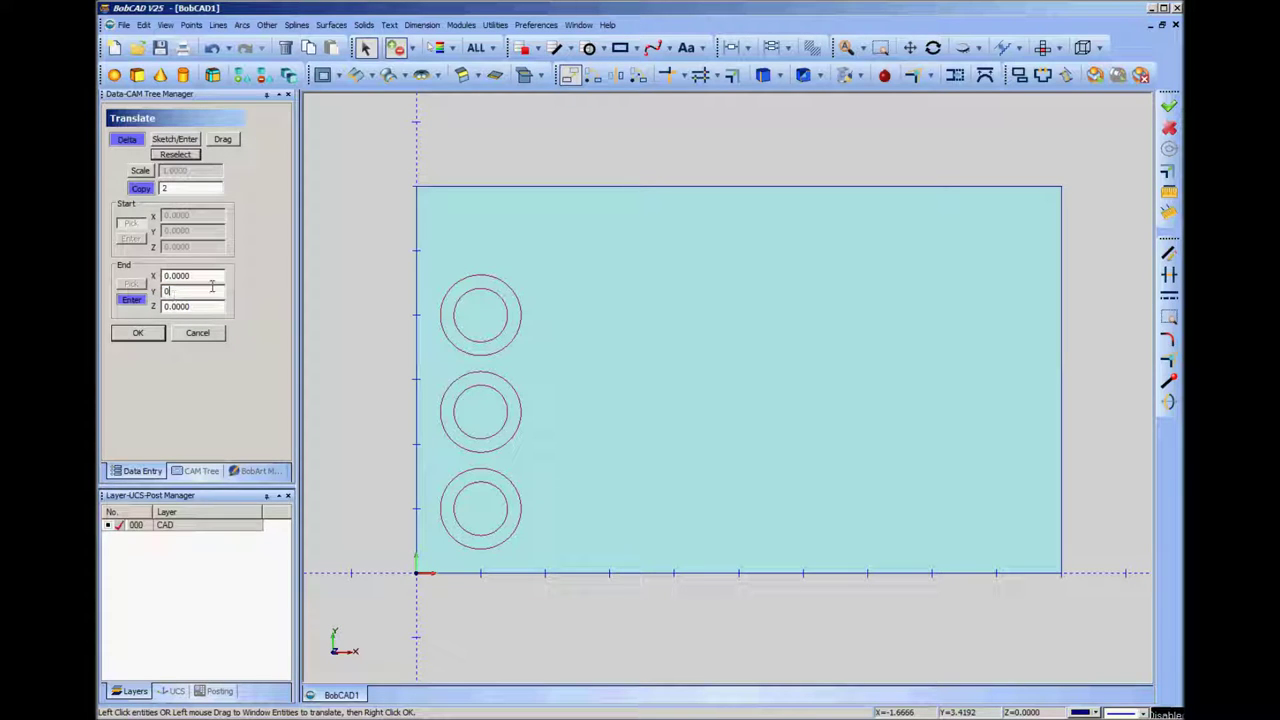
{"action": "left_click_drag", "start_coordinate": [192, 276], "coordinate": [118, 276]}
{"action": "key", "text": "BackSpace"}
{"action": "type", "text": "1.5"}
{"action": "key", "text": "Tab"}
- Copy the circle column twice to the right, then undo those copies
{"action": "right_click", "coordinate": [614, 403]}
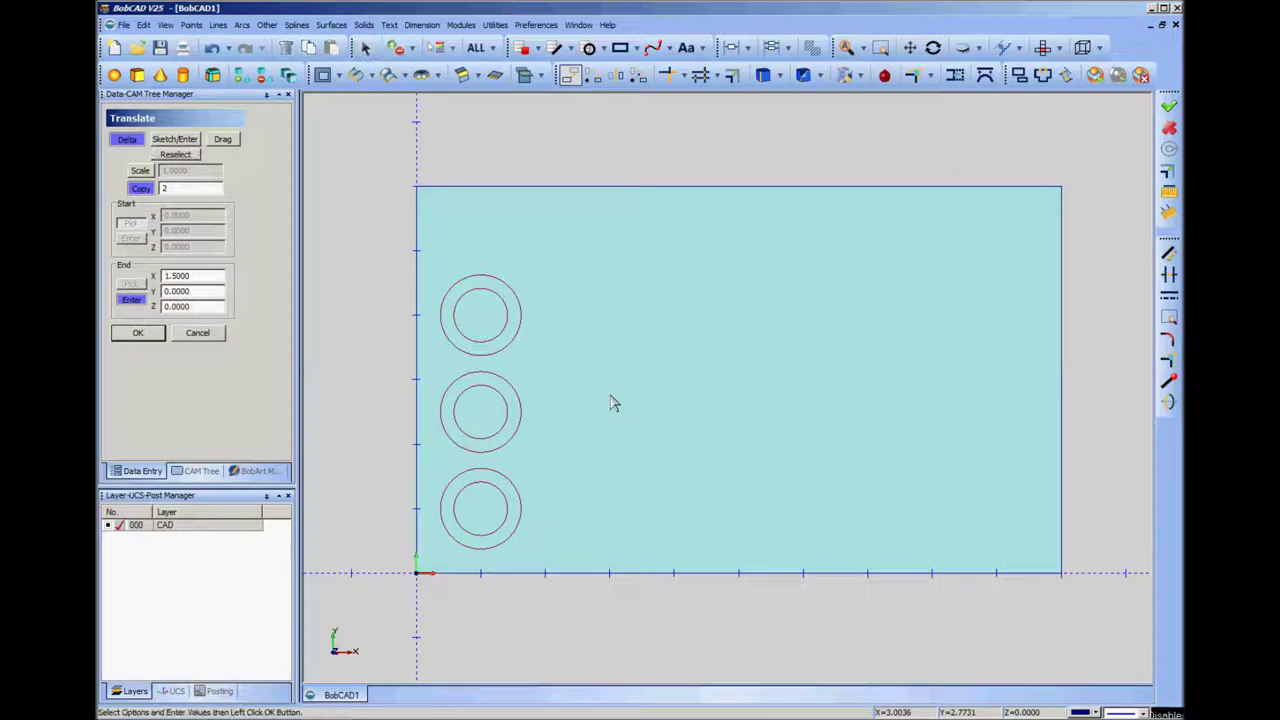
{"action": "left_click", "coordinate": [140, 333]}
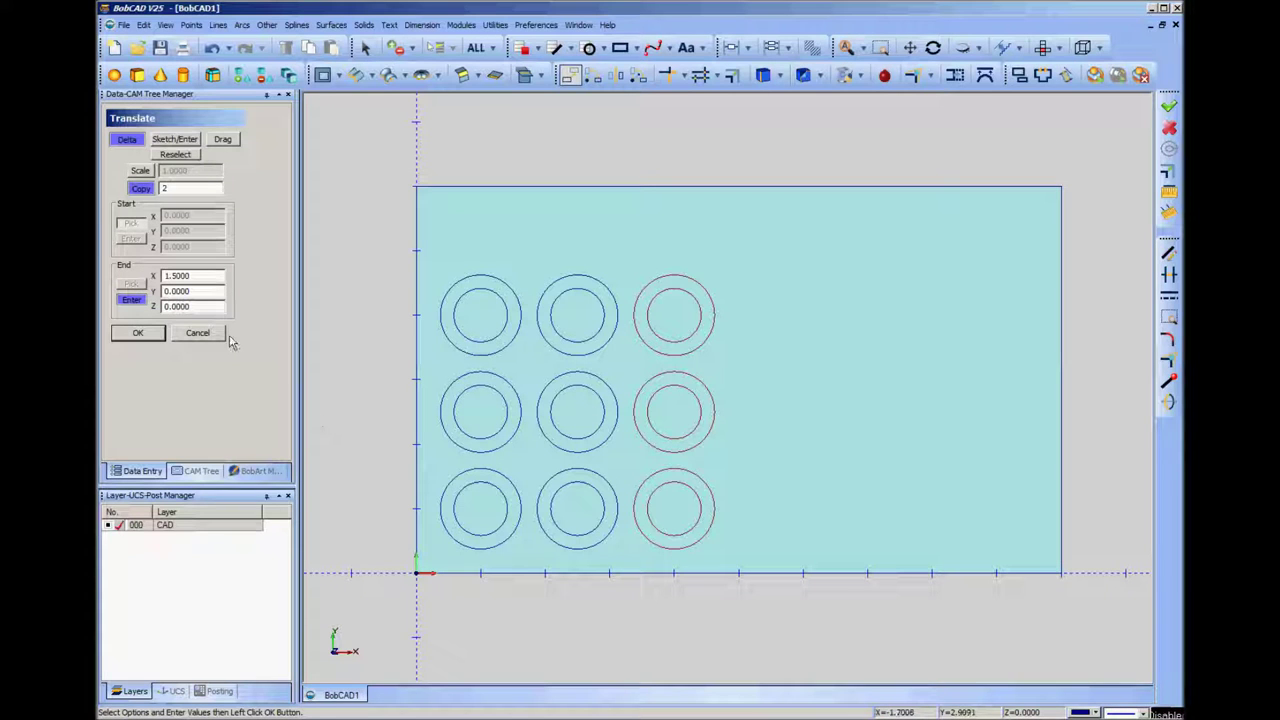
{"action": "left_click", "coordinate": [212, 47]}
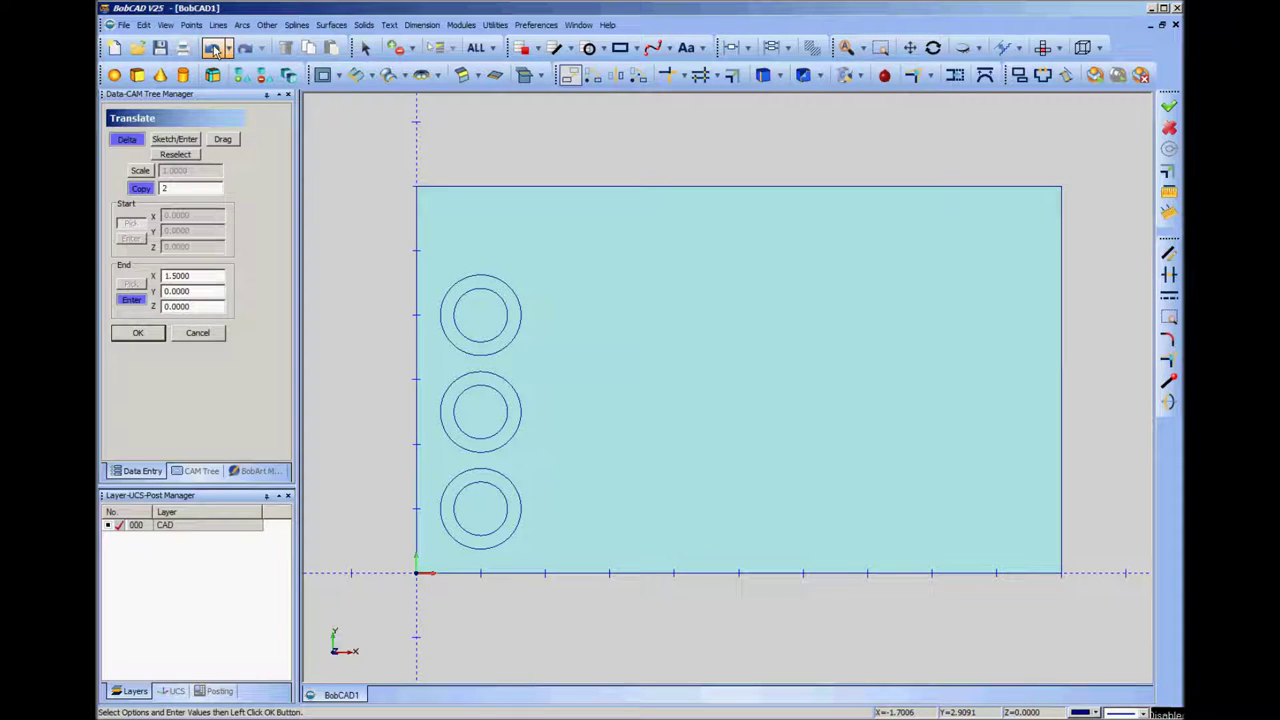
- Cancel out of the Translate panel
{"action": "left_click", "coordinate": [204, 336]}
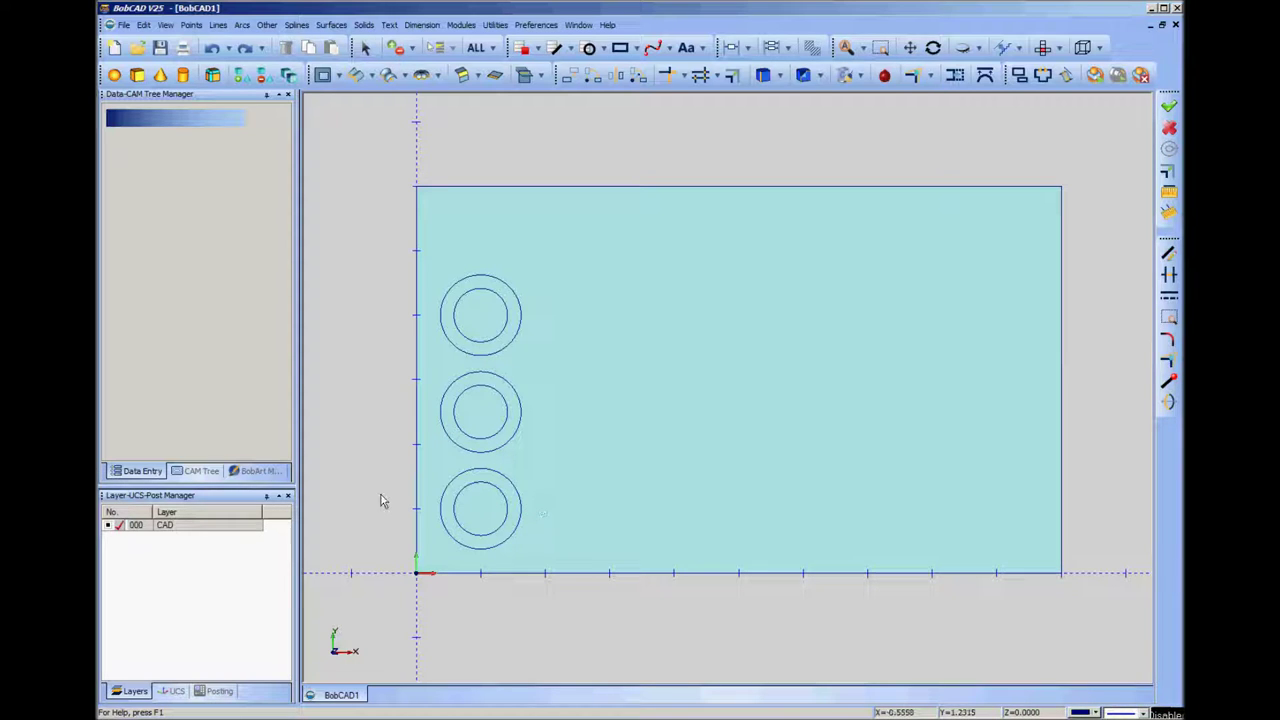
- Open the Mill 2 Axis Create Operations wizard from Machine Setup - 1 in the CAM Tree
{"action": "left_click", "coordinate": [201, 471]}
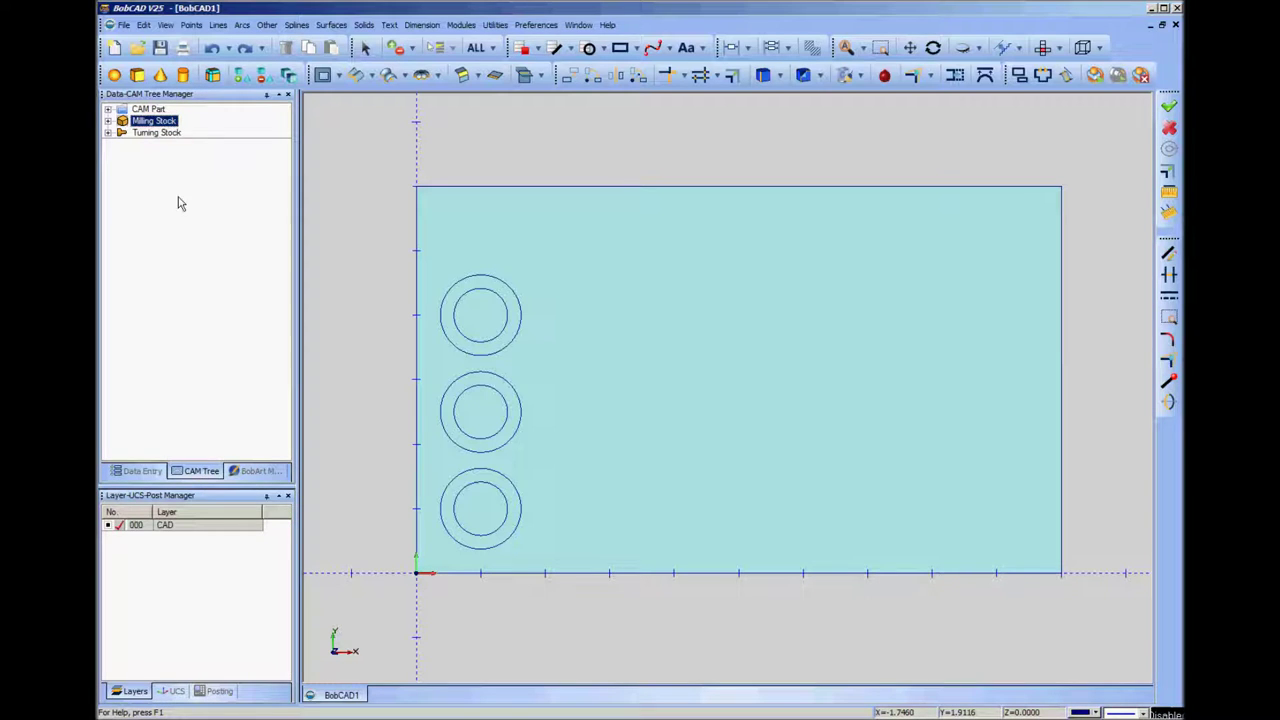
{"action": "double_click", "coordinate": [161, 123]}
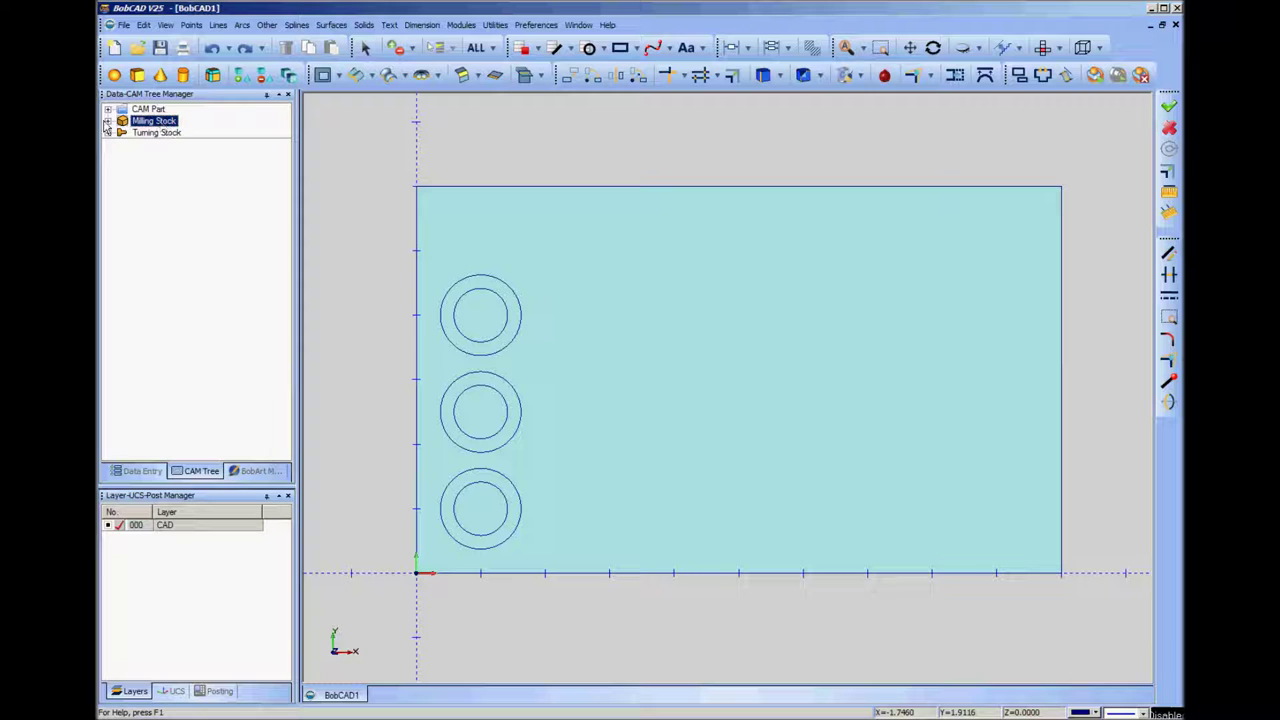
{"action": "right_click", "coordinate": [160, 124]}
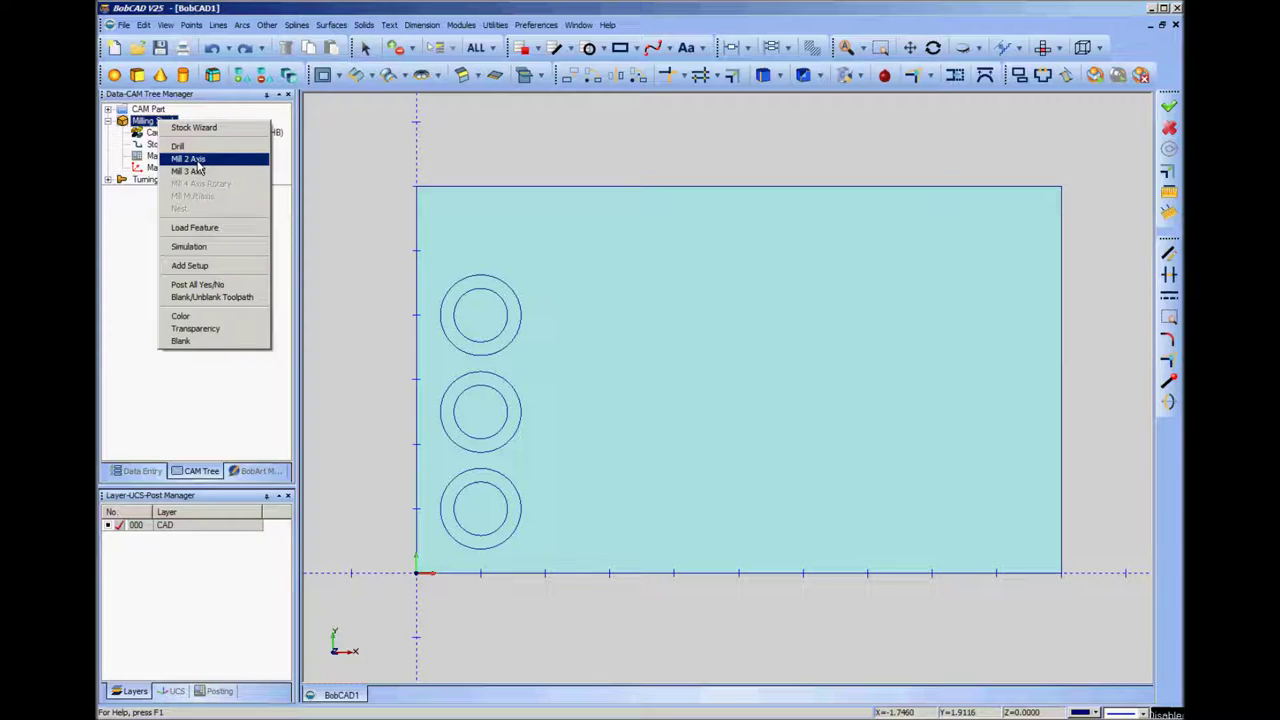
{"action": "left_click", "coordinate": [157, 249]}
{"action": "left_click", "coordinate": [175, 168]}
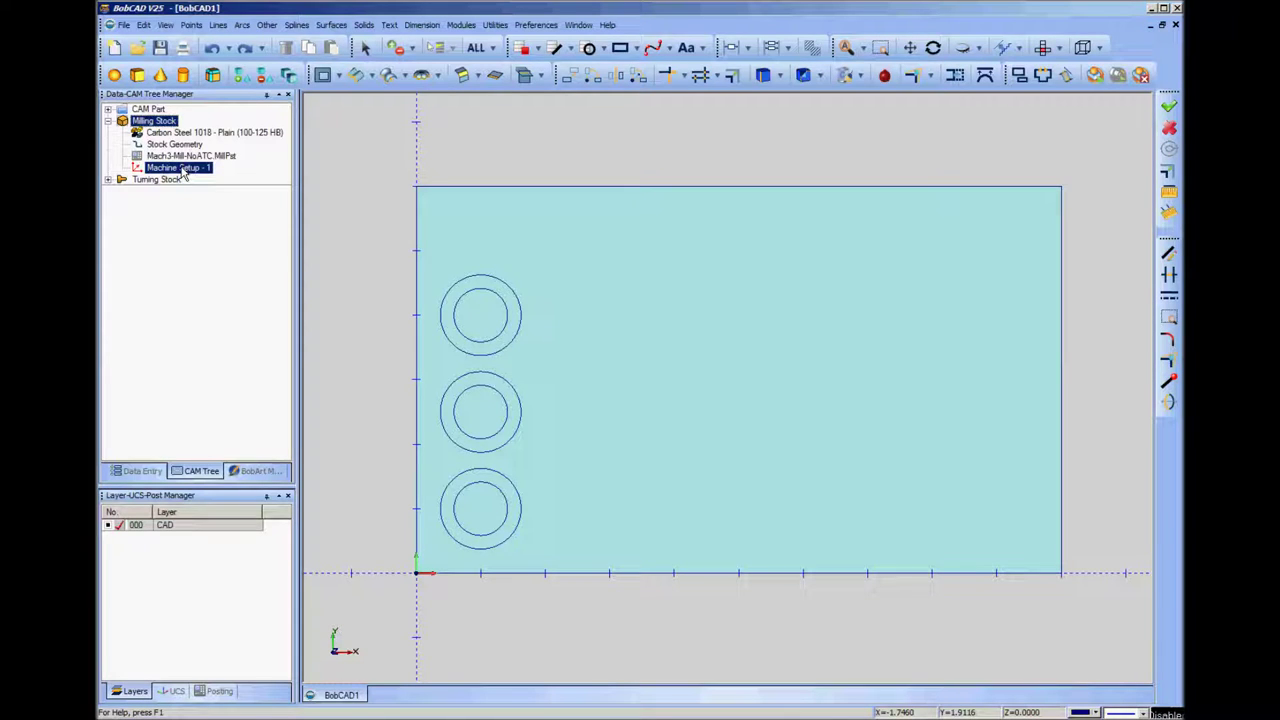
{"action": "right_click", "coordinate": [183, 170]}
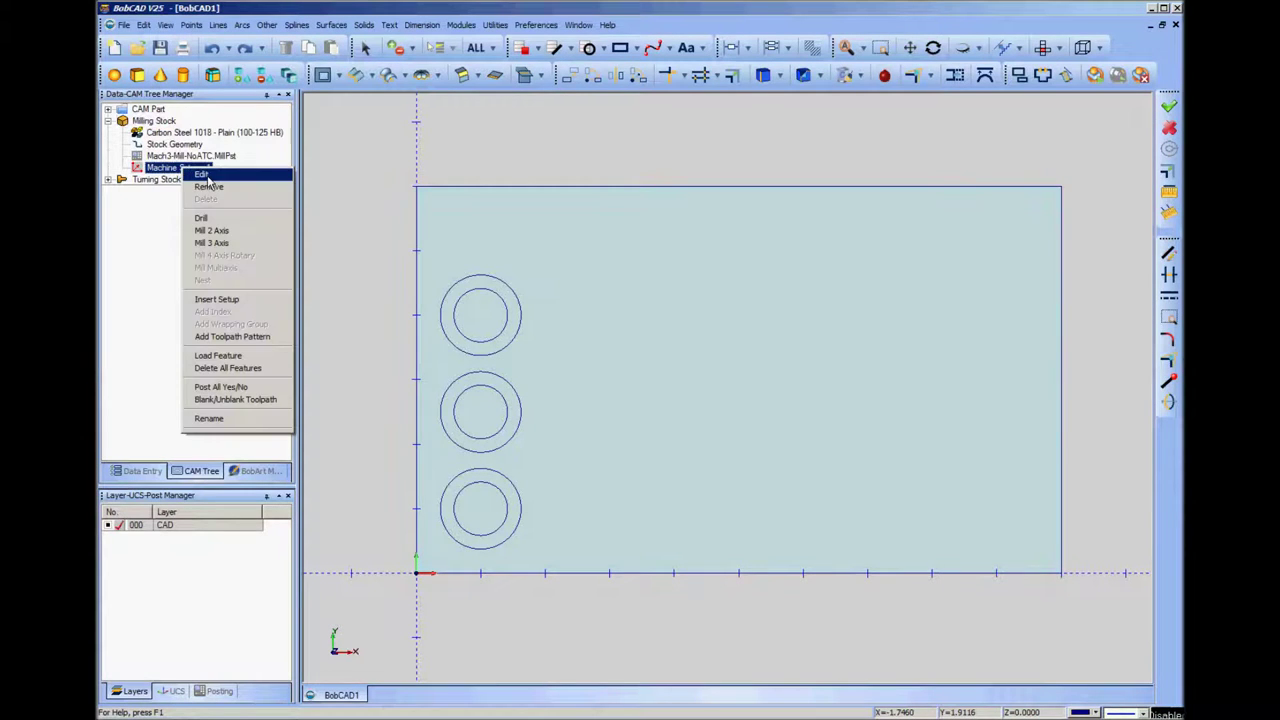
{"action": "left_click", "coordinate": [212, 231]}
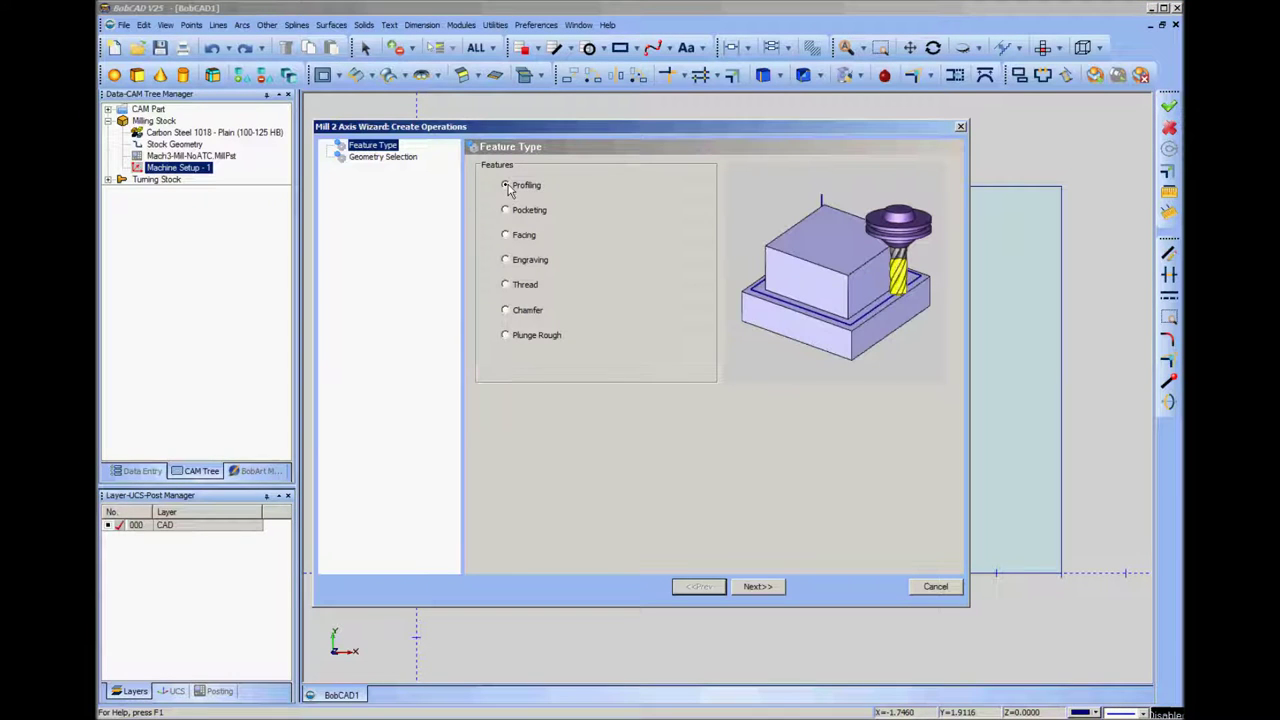
- Create a Pocketing feature on the bottom, middle and top inner circles and advance to Parameters
{"action": "left_click", "coordinate": [518, 214]}
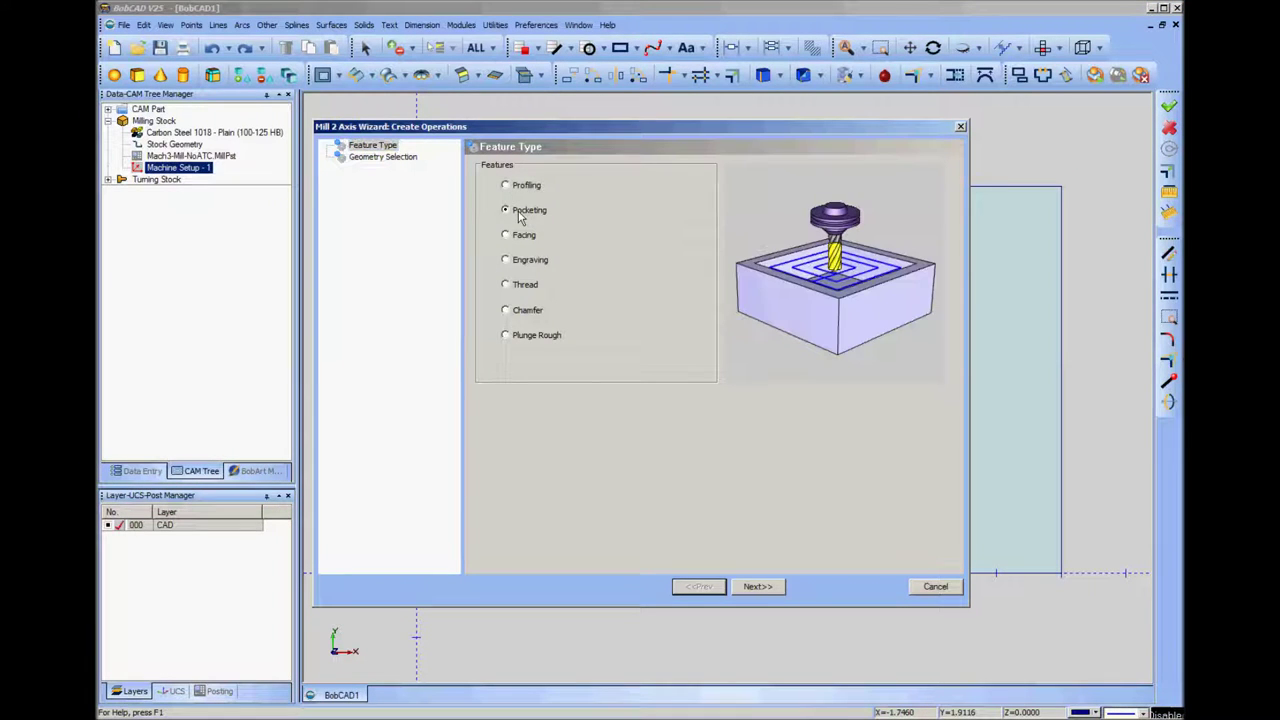
{"action": "left_click", "coordinate": [760, 588]}
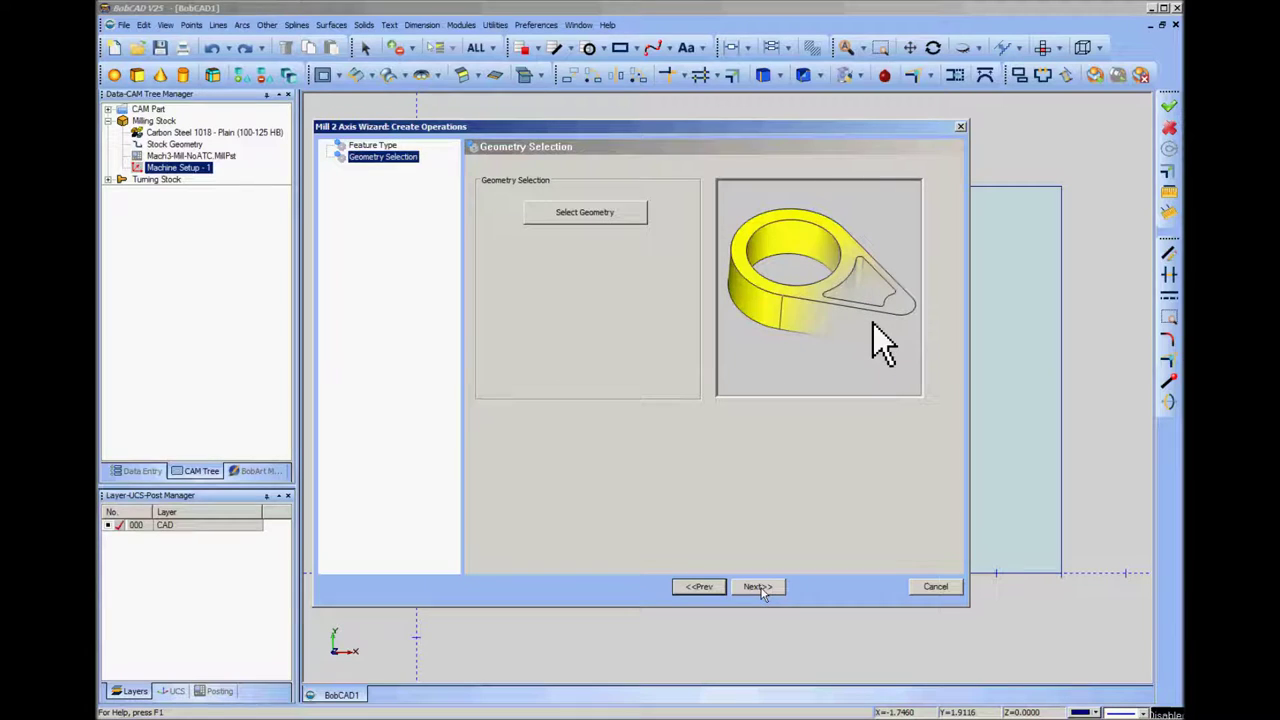
{"action": "left_click", "coordinate": [584, 213]}
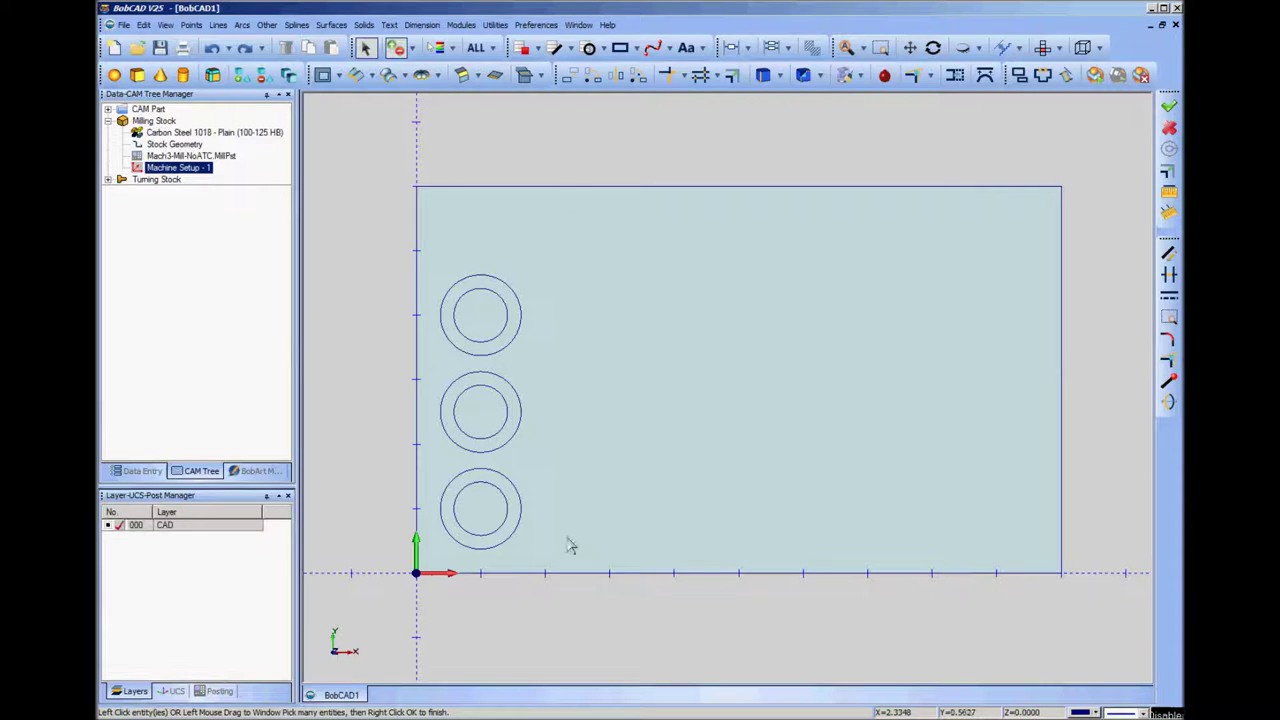
{"action": "left_click", "coordinate": [504, 496]}
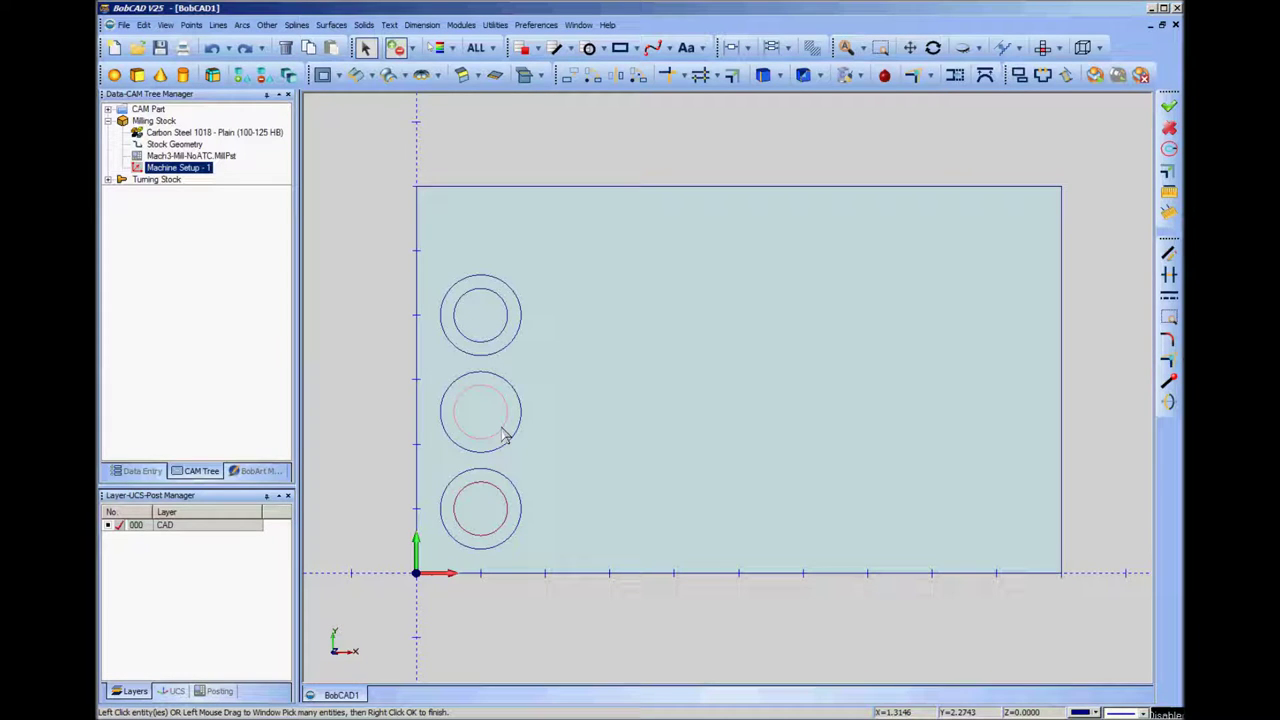
{"action": "left_click", "coordinate": [506, 381]}
{"action": "left_click", "coordinate": [506, 337]}
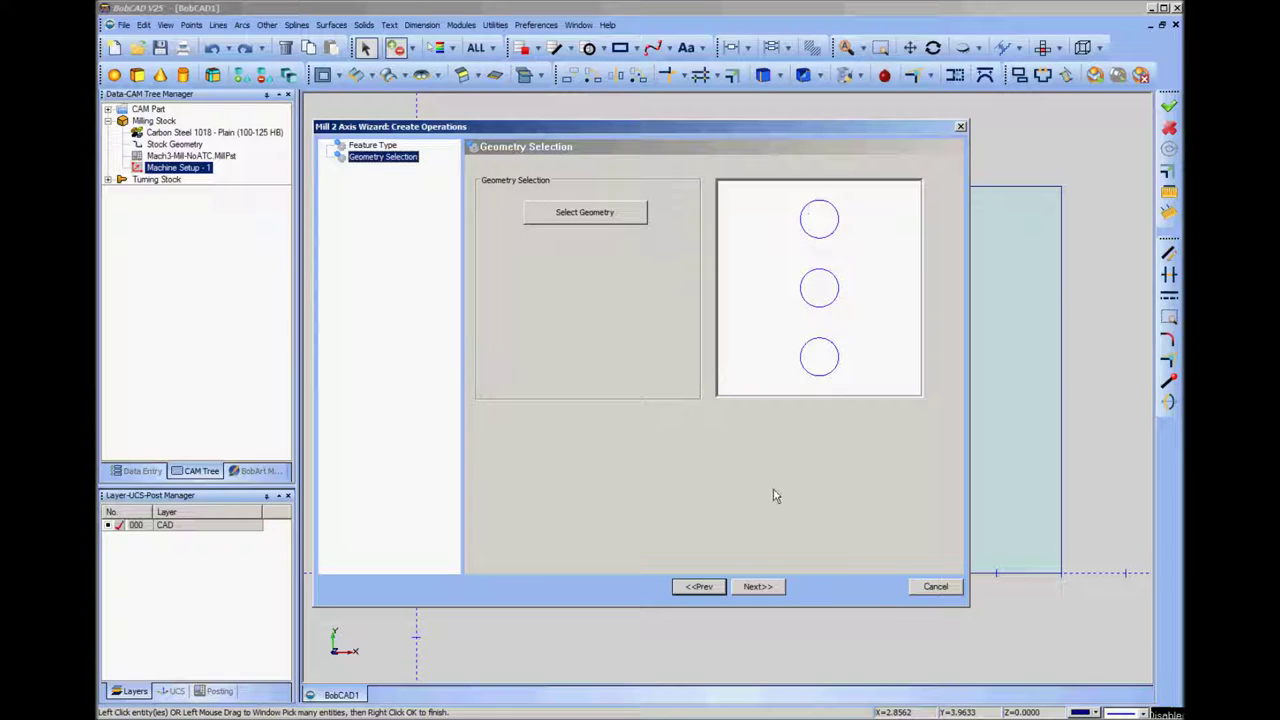
{"action": "left_click", "coordinate": [757, 588]}
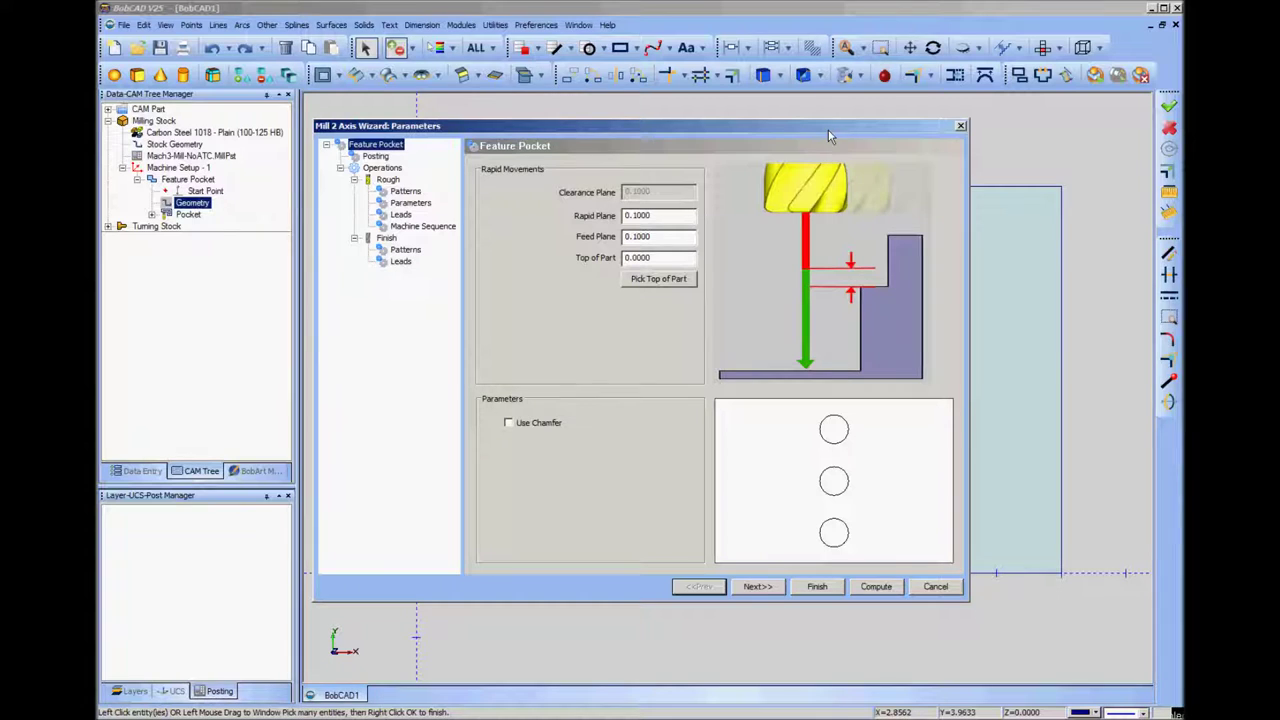
- Import Main Tool Crib.mtcribs and assign the 1/4 FLAT ENDMILL 1-FLUTE to the rough pass
{"action": "left_click_drag", "start_coordinate": [886, 120], "coordinate": [606, 143]}
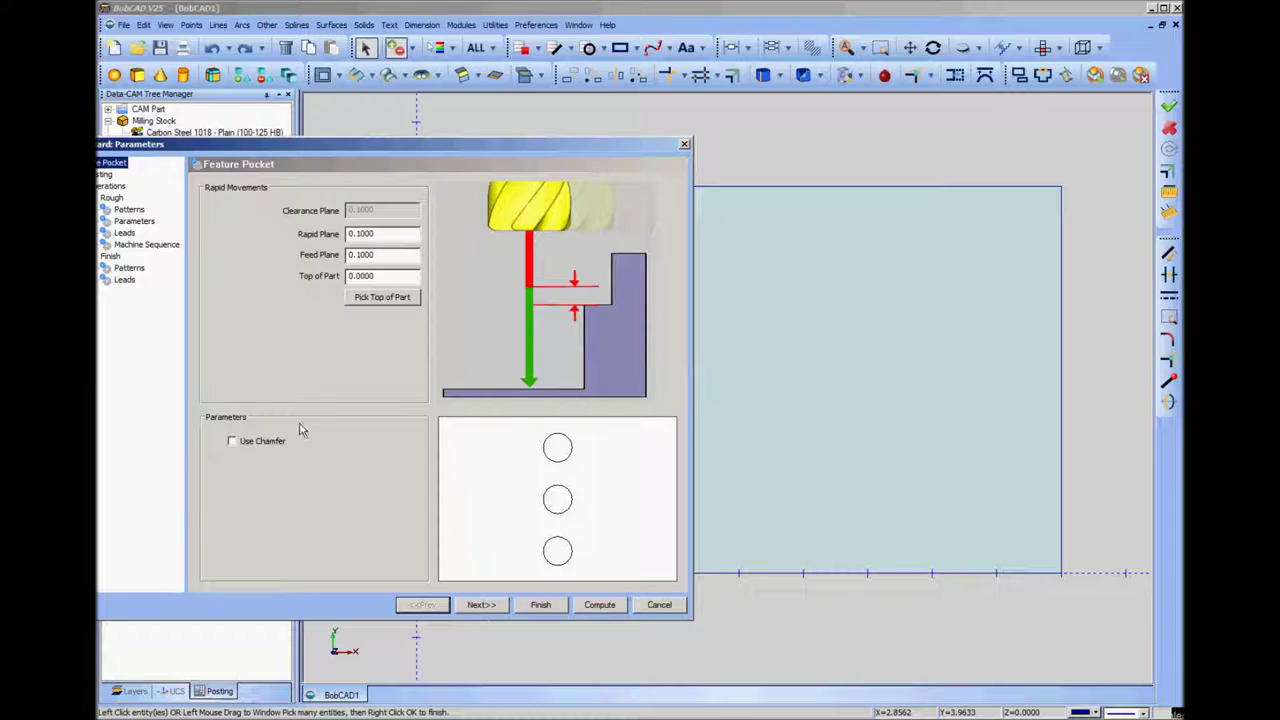
{"action": "left_click", "coordinate": [481, 605]}
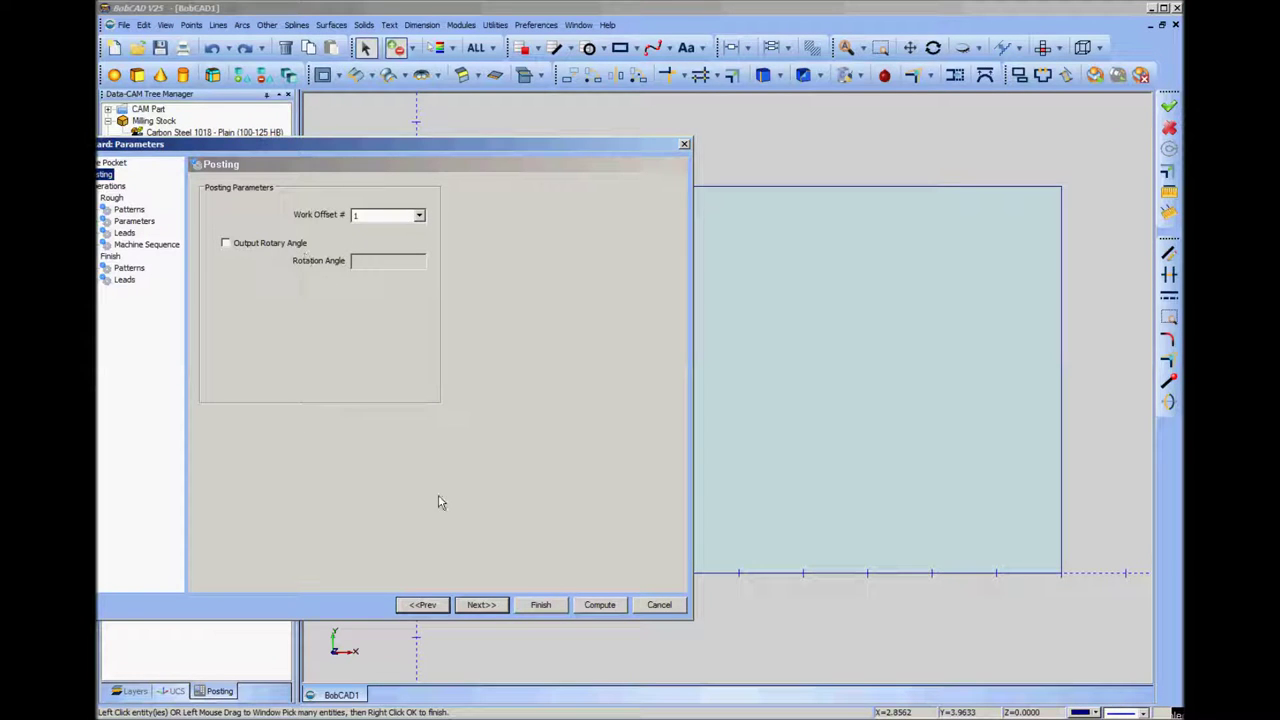
{"action": "left_click", "coordinate": [480, 605]}
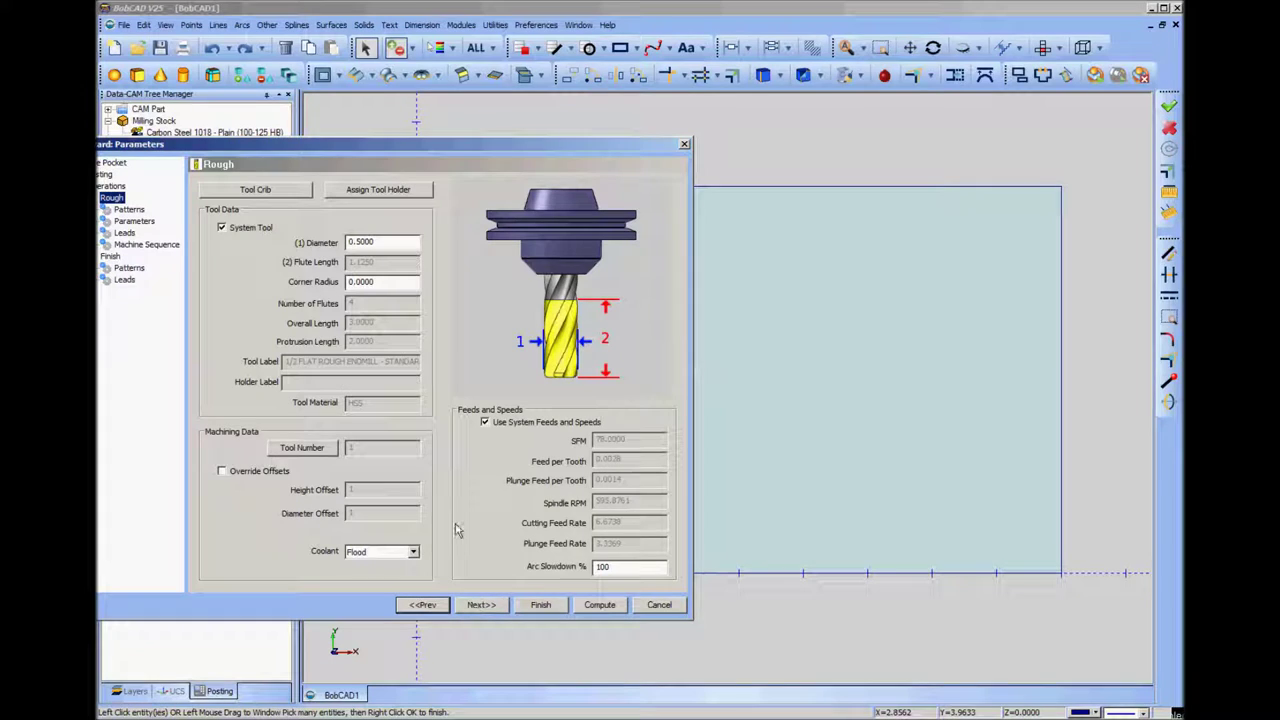
{"action": "left_click", "coordinate": [279, 193]}
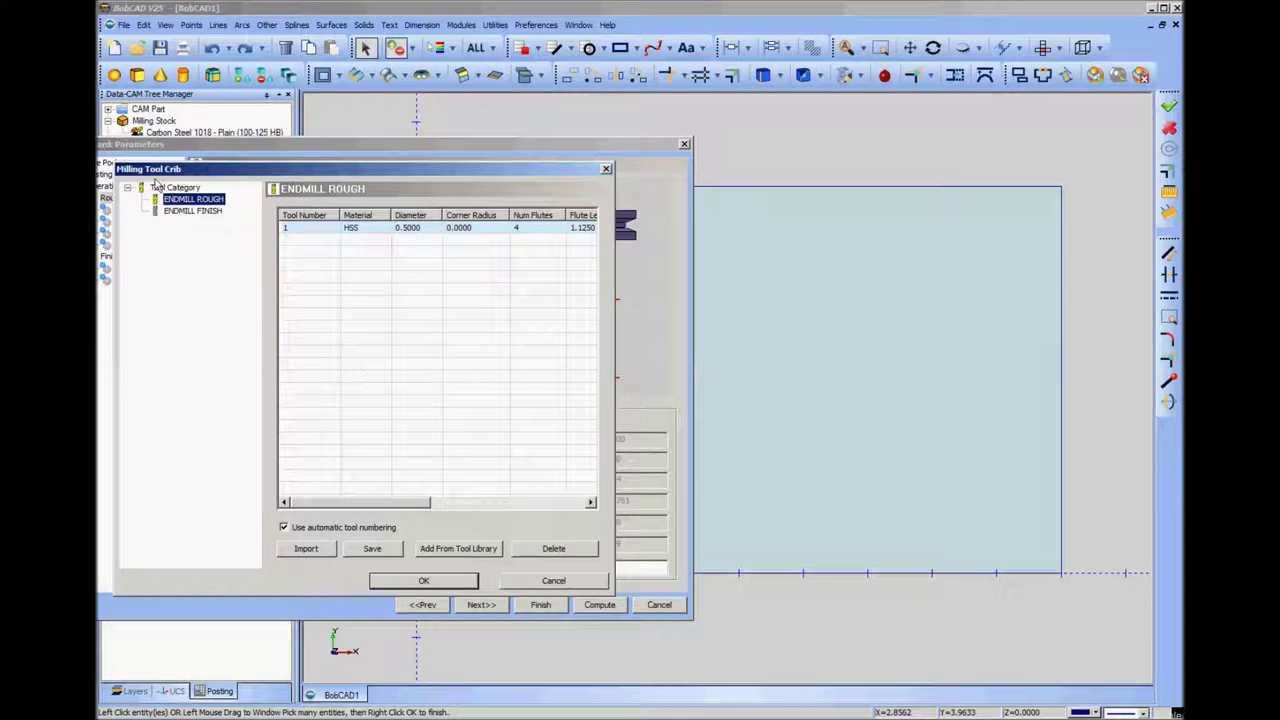
{"action": "left_click", "coordinate": [308, 551]}
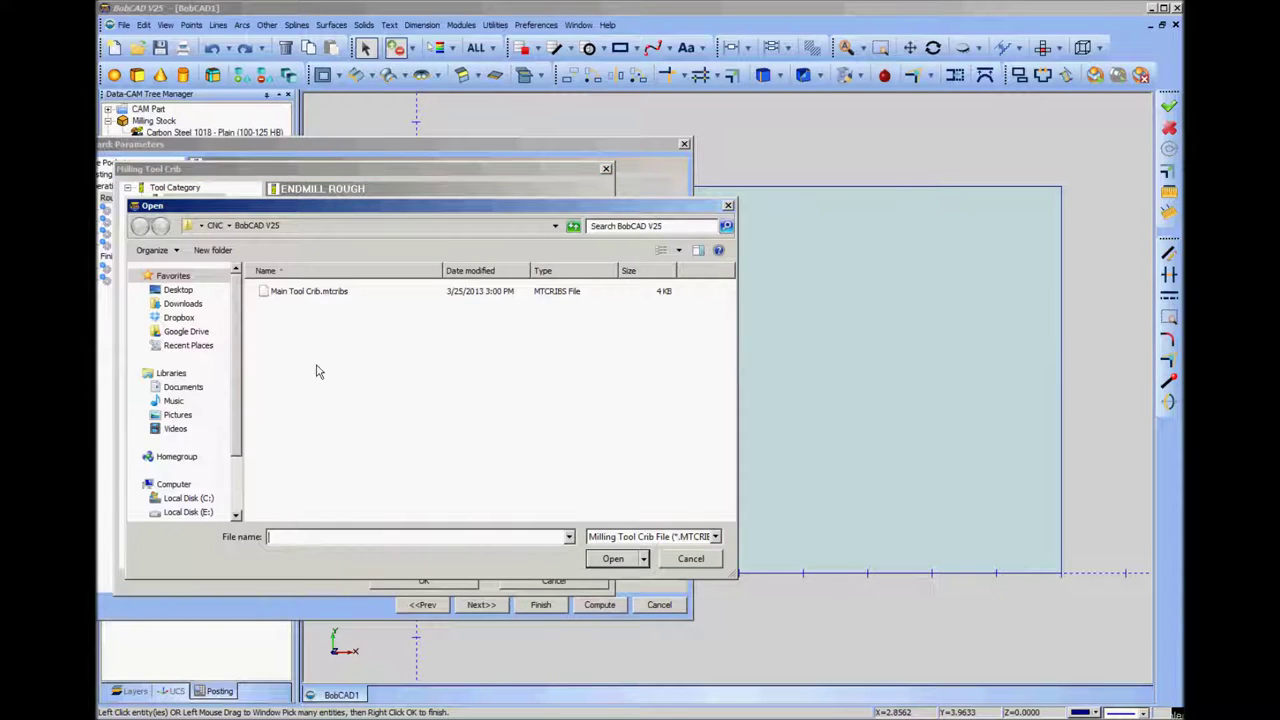
{"action": "double_click", "coordinate": [313, 292]}
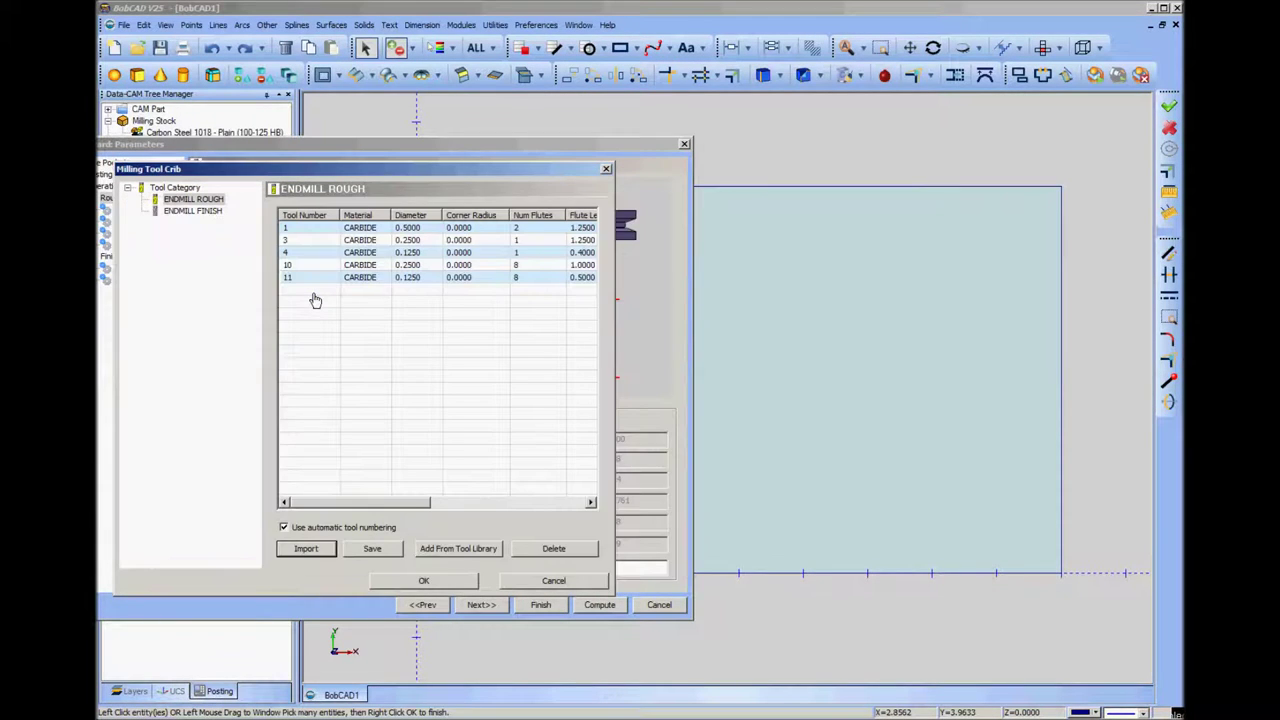
{"action": "left_click_drag", "start_coordinate": [394, 503], "coordinate": [503, 517]}
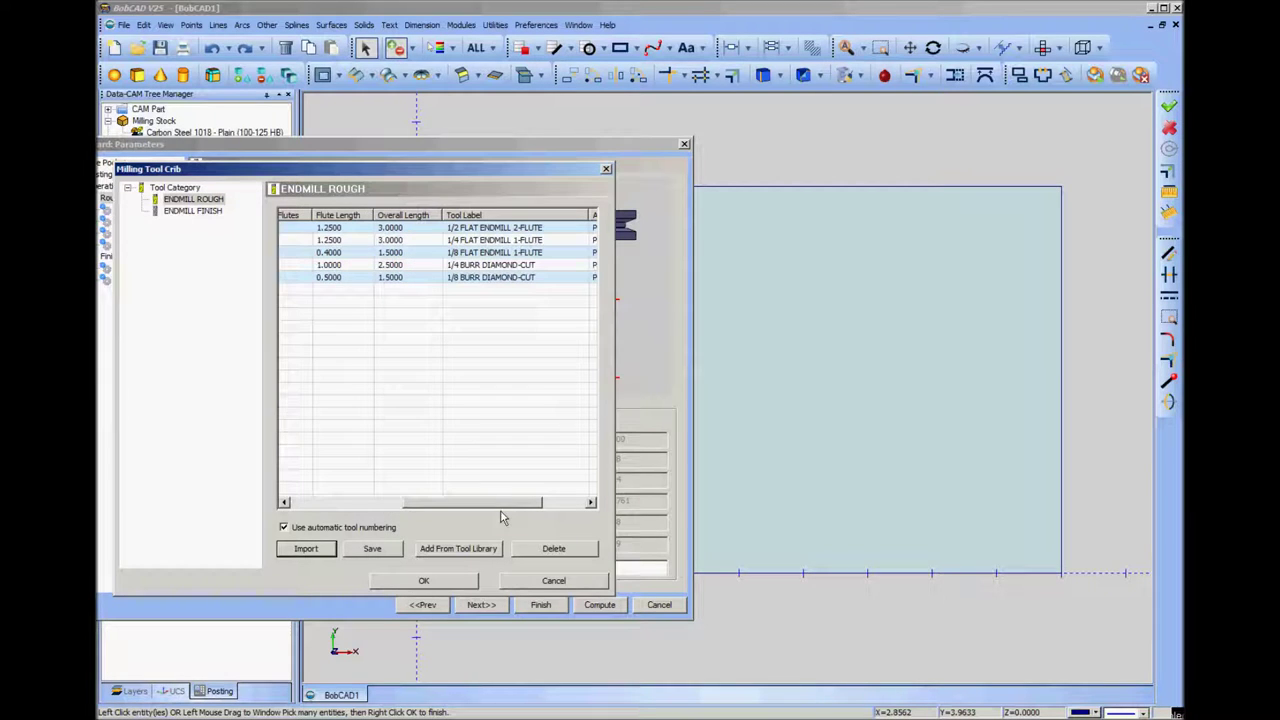
{"action": "left_click", "coordinate": [477, 242]}
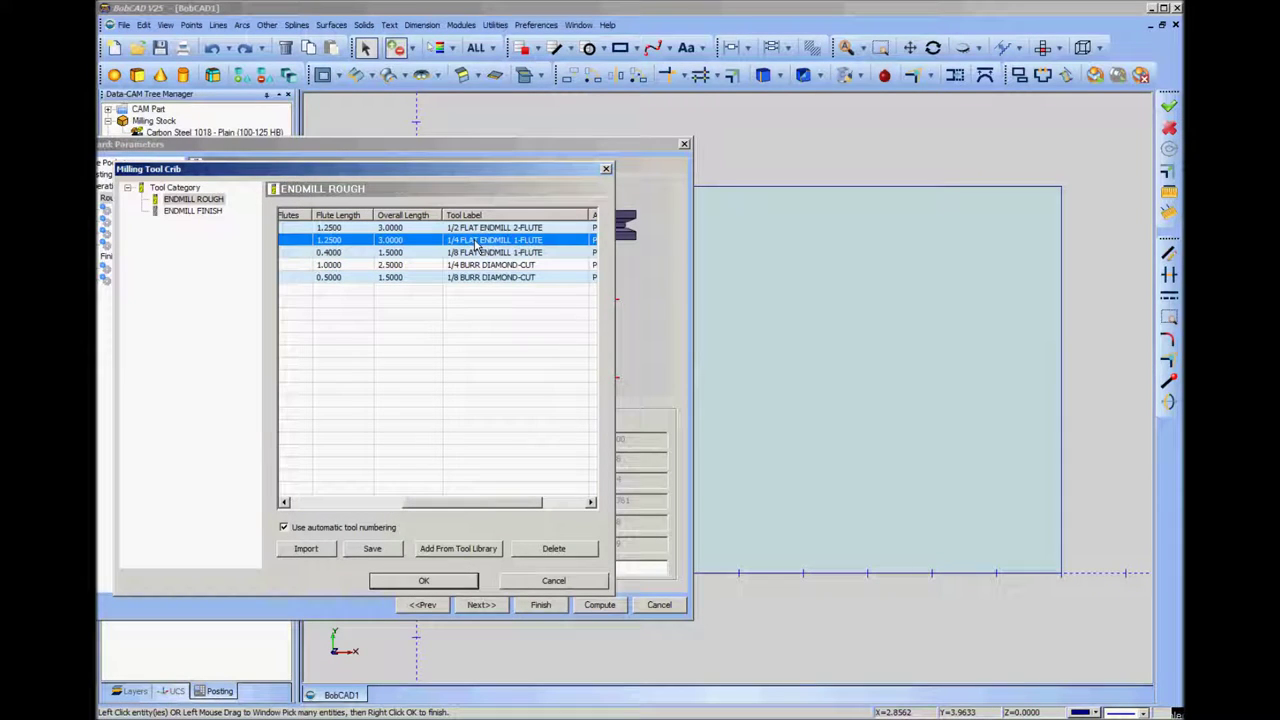
{"action": "left_click", "coordinate": [420, 582]}
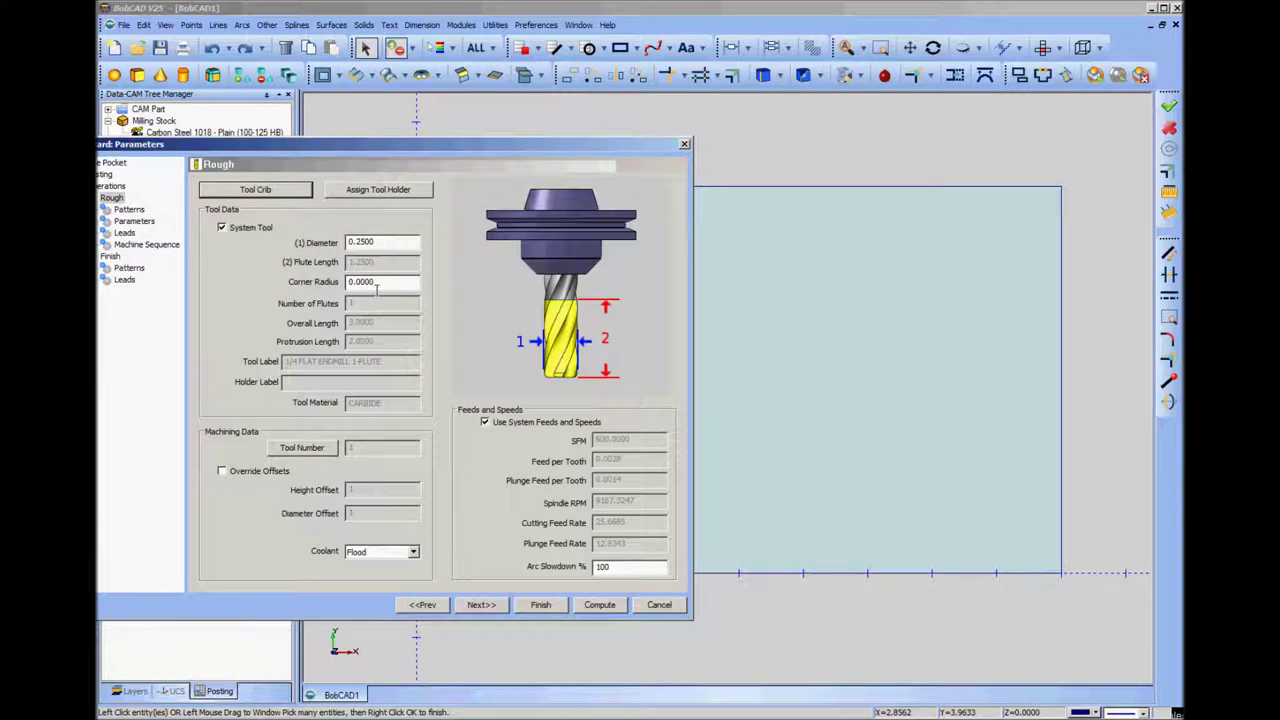
- Turn off system feeds and speeds, setting cutting feed 60 and plunge feed 30
{"action": "left_click", "coordinate": [485, 422]}
{"action": "left_click_drag", "start_coordinate": [632, 521], "coordinate": [590, 527]}
{"action": "type", "text": "60"}
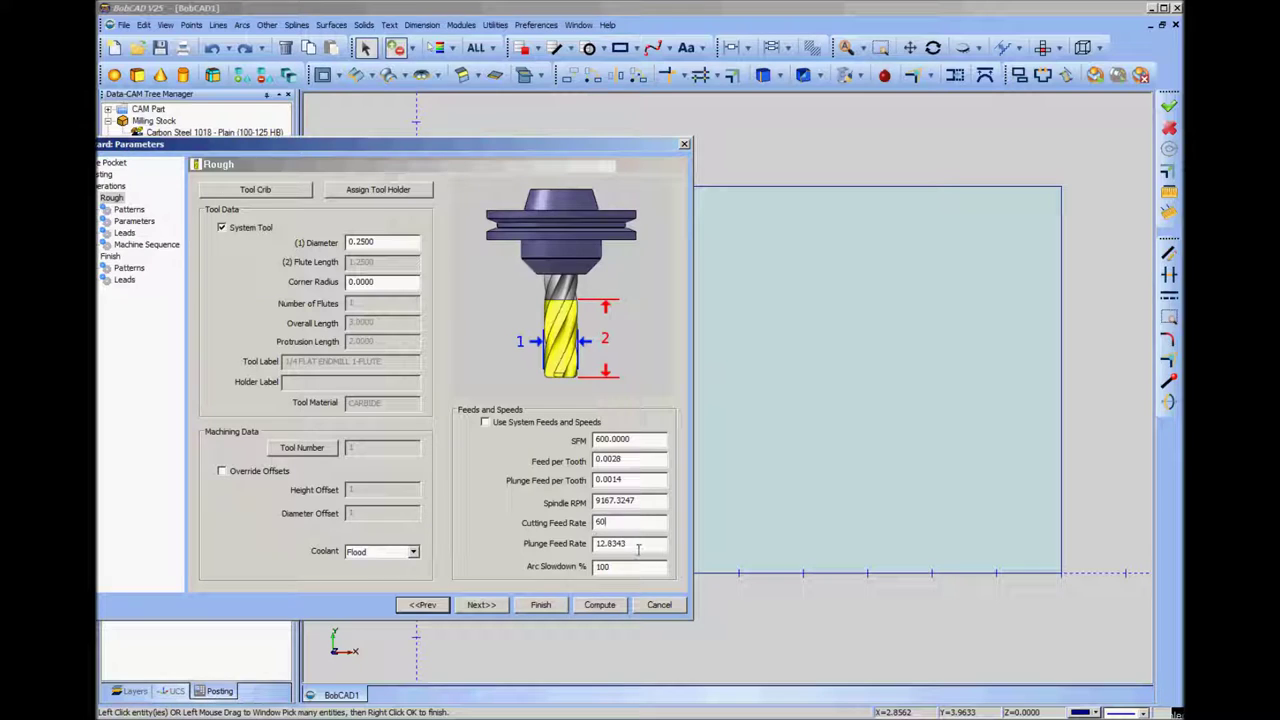
{"action": "key", "text": "Tab"}
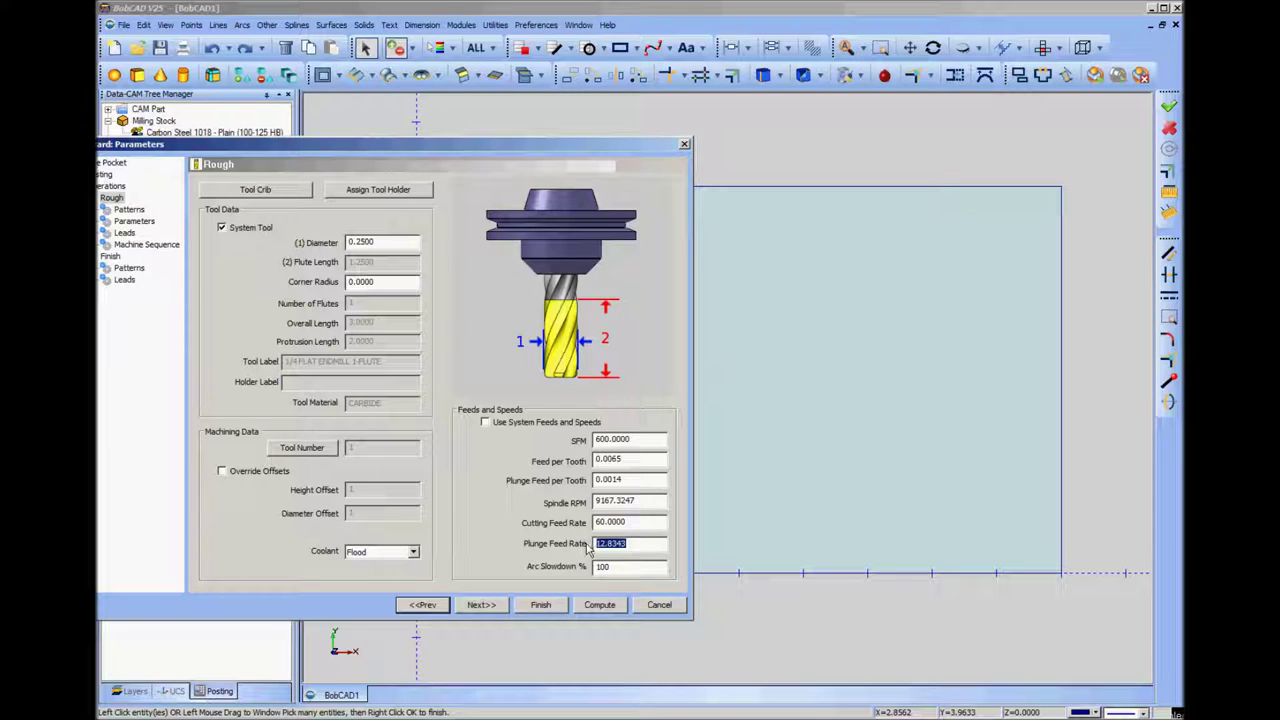
{"action": "type", "text": "30"}
{"action": "left_click", "coordinate": [478, 606]}
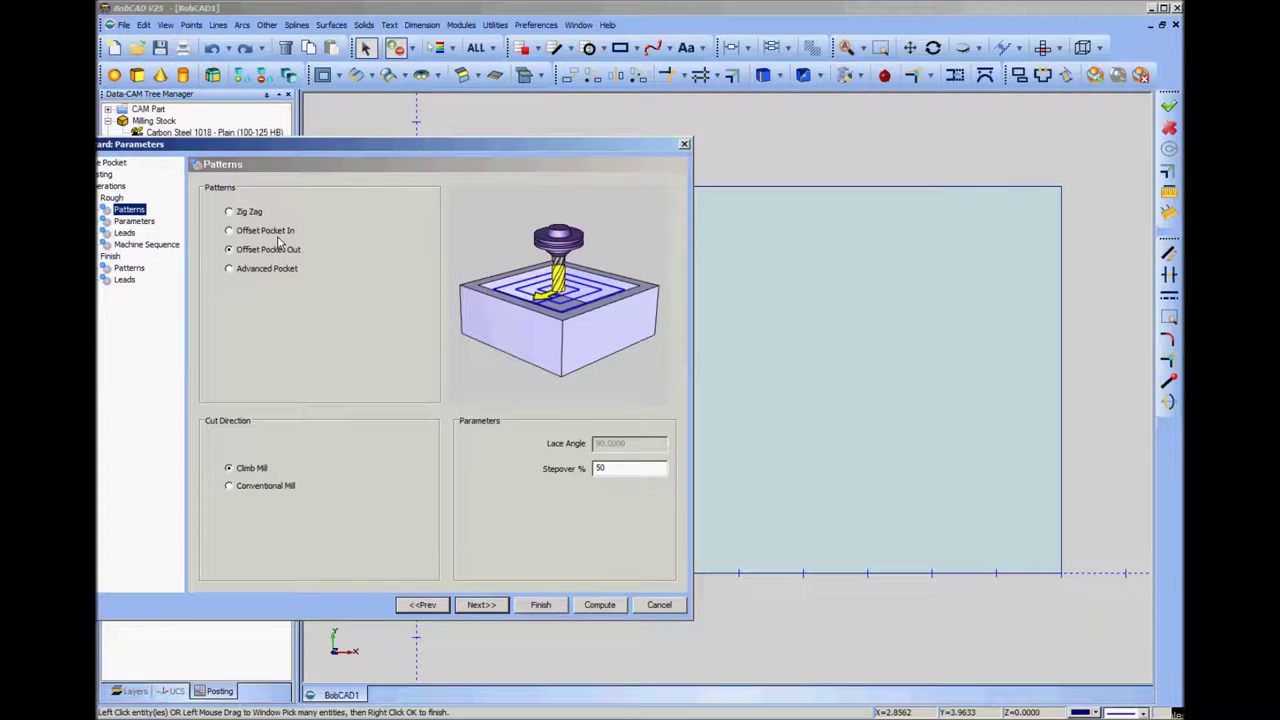
{"action": "left_click", "coordinate": [246, 213]}
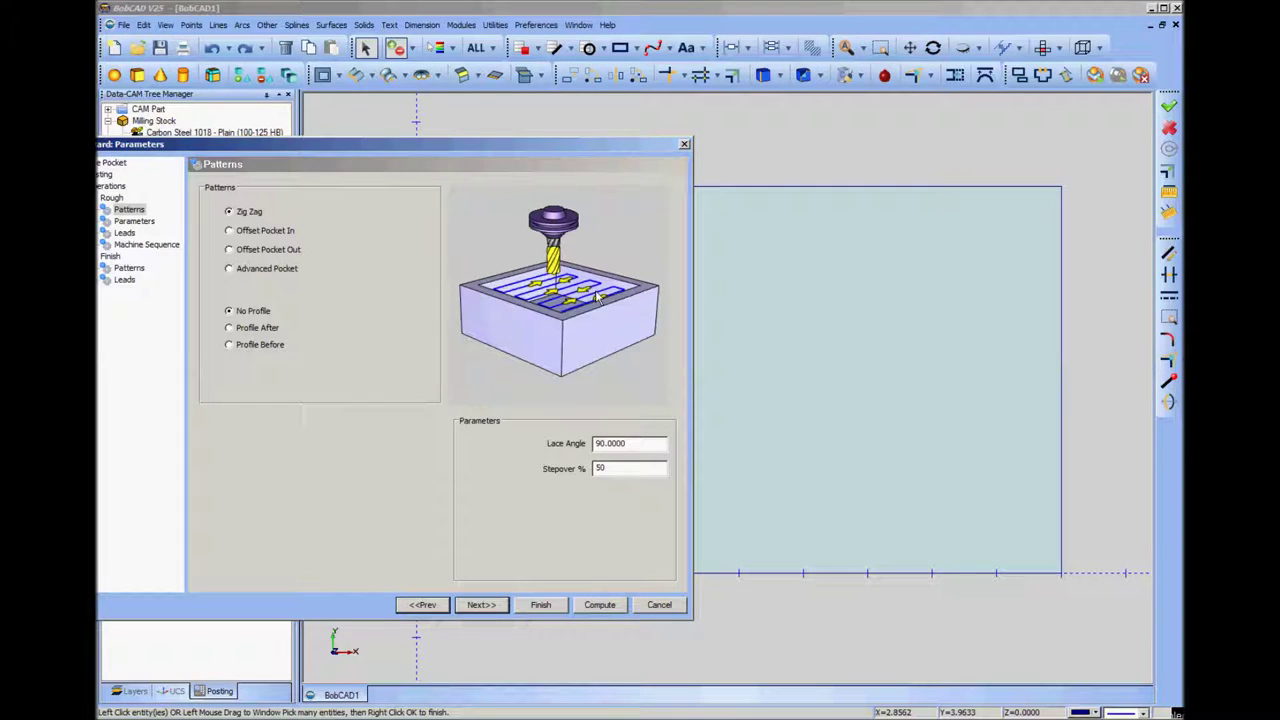
{"action": "left_click", "coordinate": [257, 234]}
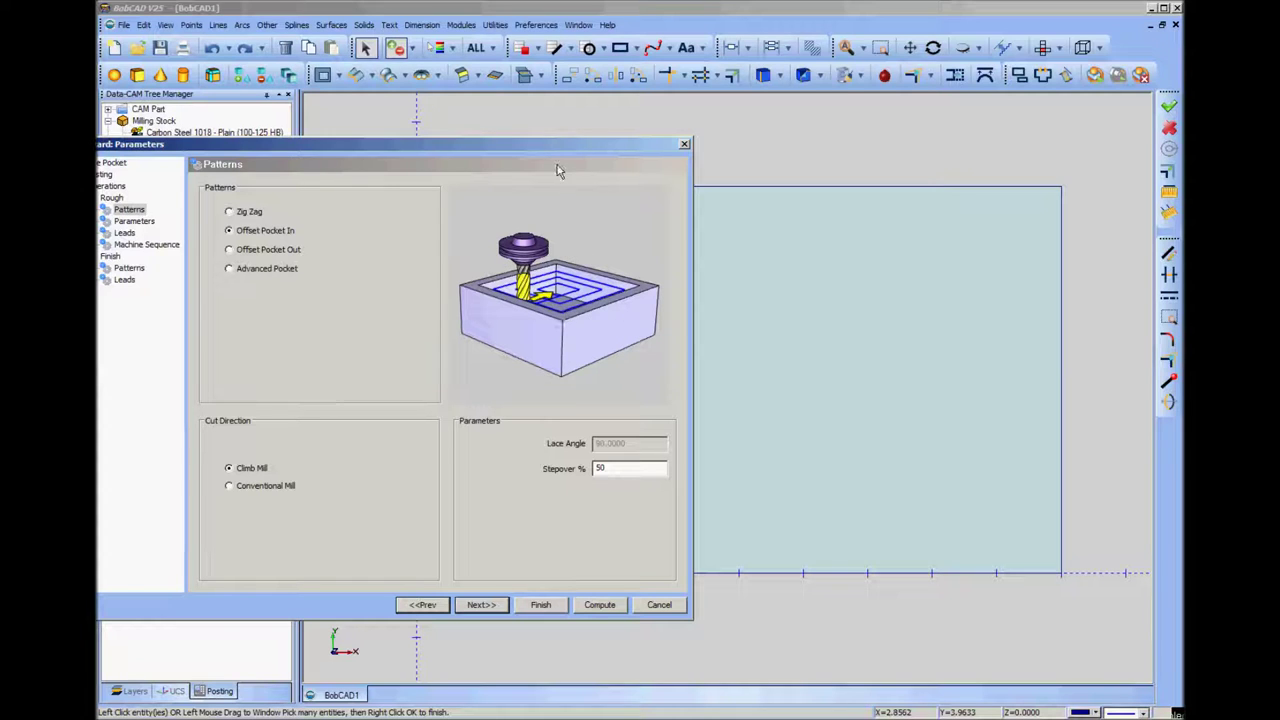
{"action": "left_click_drag", "start_coordinate": [552, 145], "coordinate": [1117, 216]}
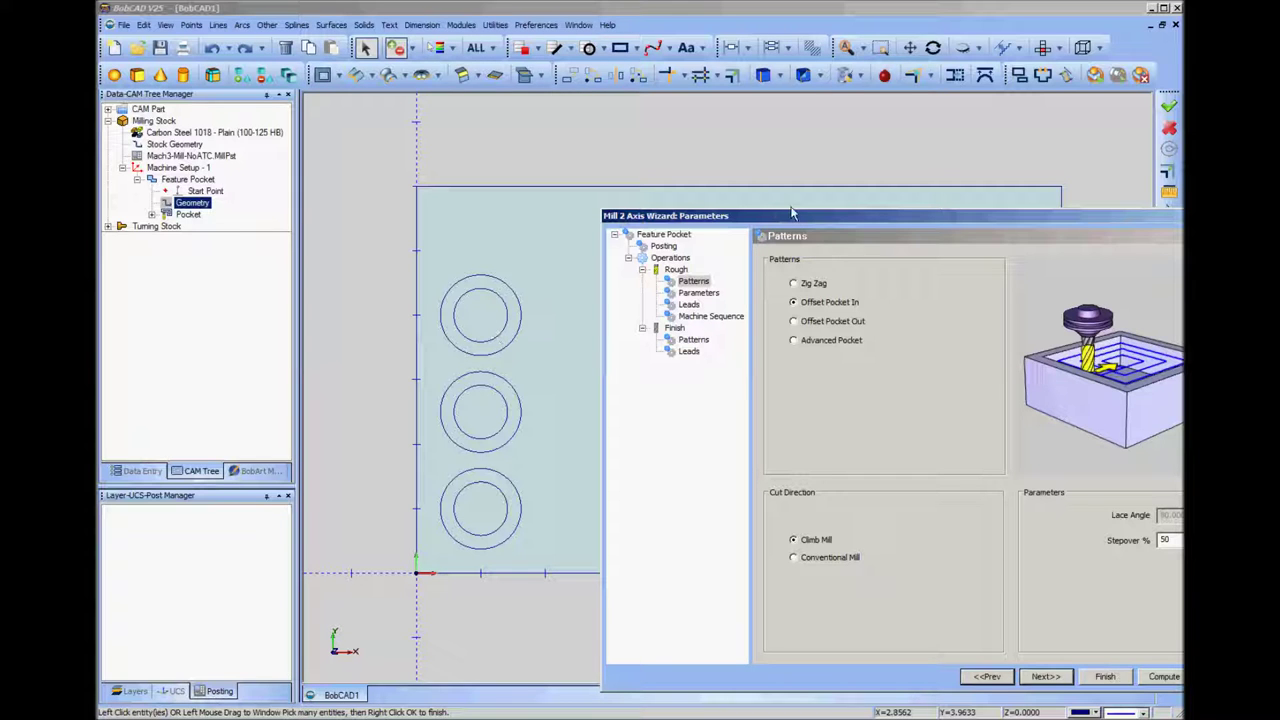
{"action": "left_click_drag", "start_coordinate": [792, 213], "coordinate": [437, 172]}
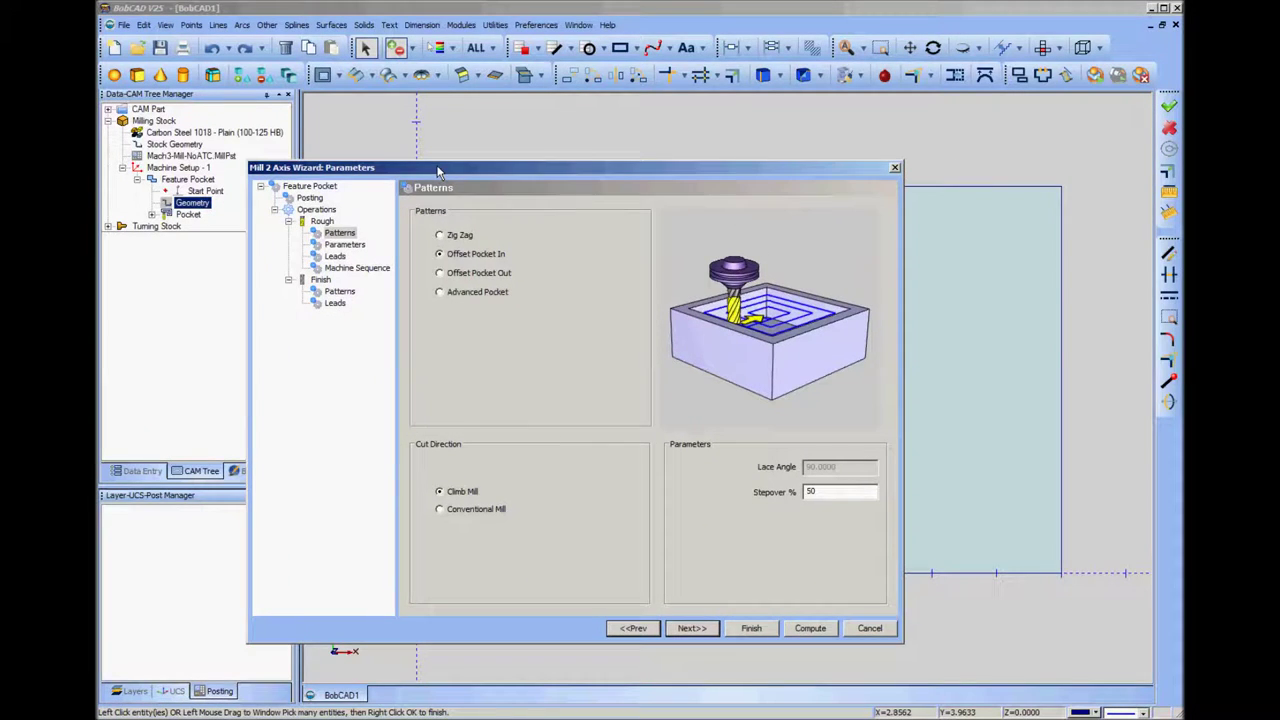
{"action": "left_click", "coordinate": [440, 274]}
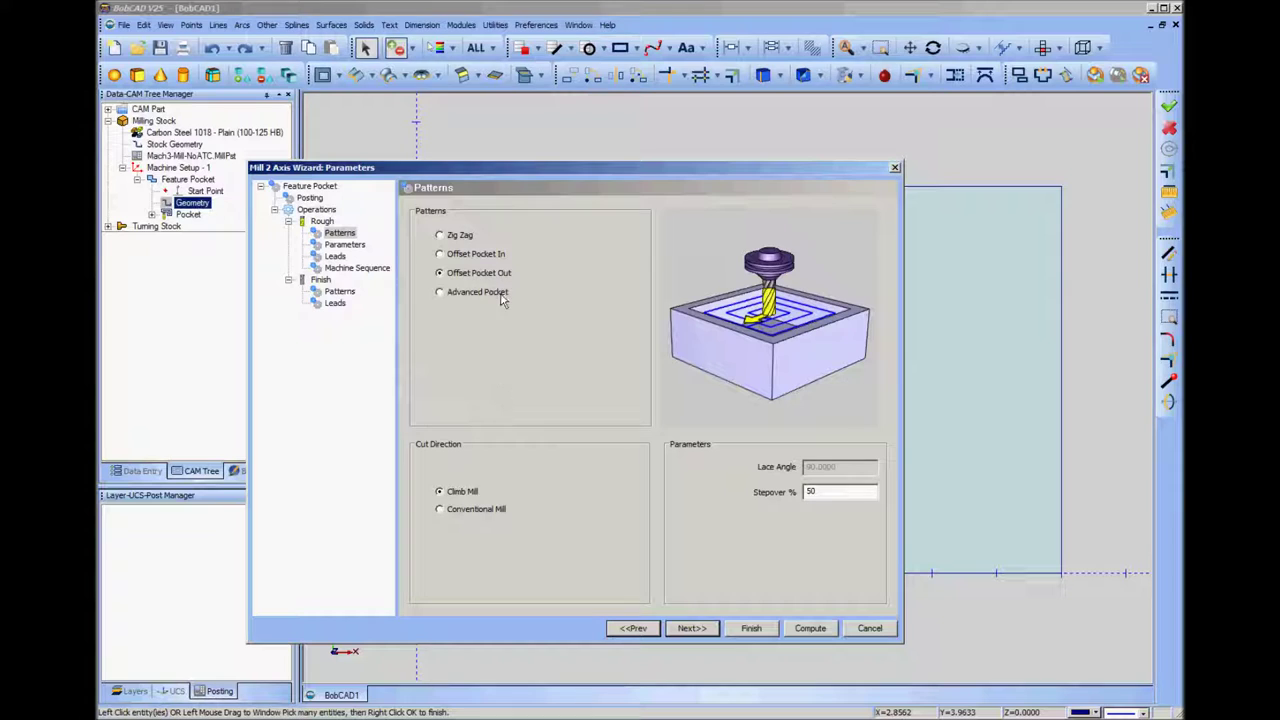
{"action": "left_click", "coordinate": [462, 492]}
- Enter 0.375 as the rough Total Depth and choose Multiple Steps with even depths
{"action": "left_click", "coordinate": [693, 629]}
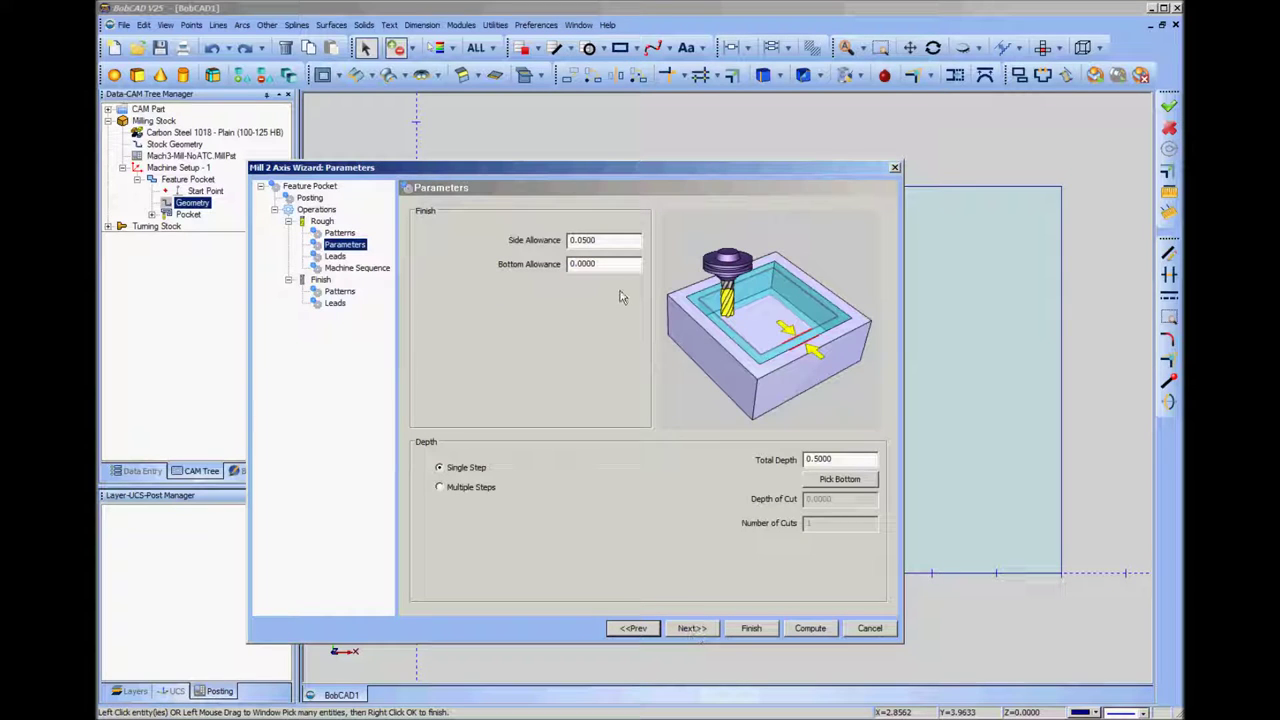
{"action": "left_click_drag", "start_coordinate": [520, 174], "coordinate": [819, 190]}
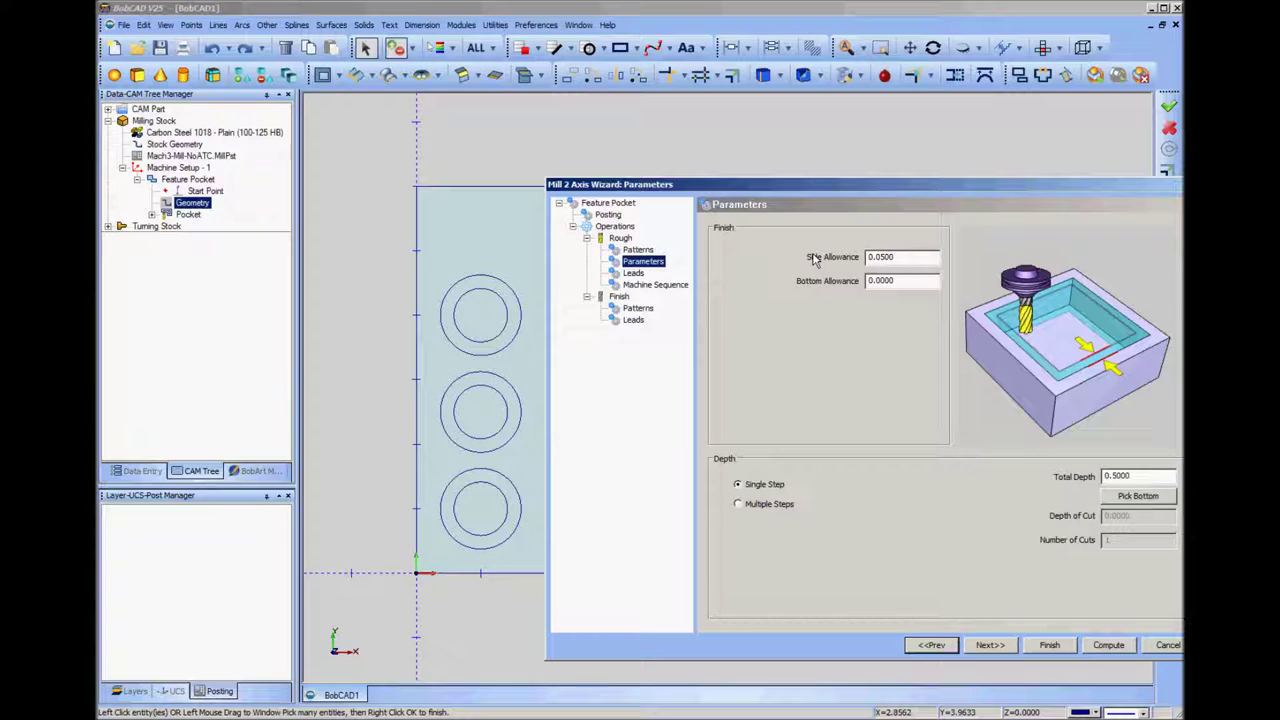
{"action": "left_click_drag", "start_coordinate": [808, 186], "coordinate": [762, 155]}
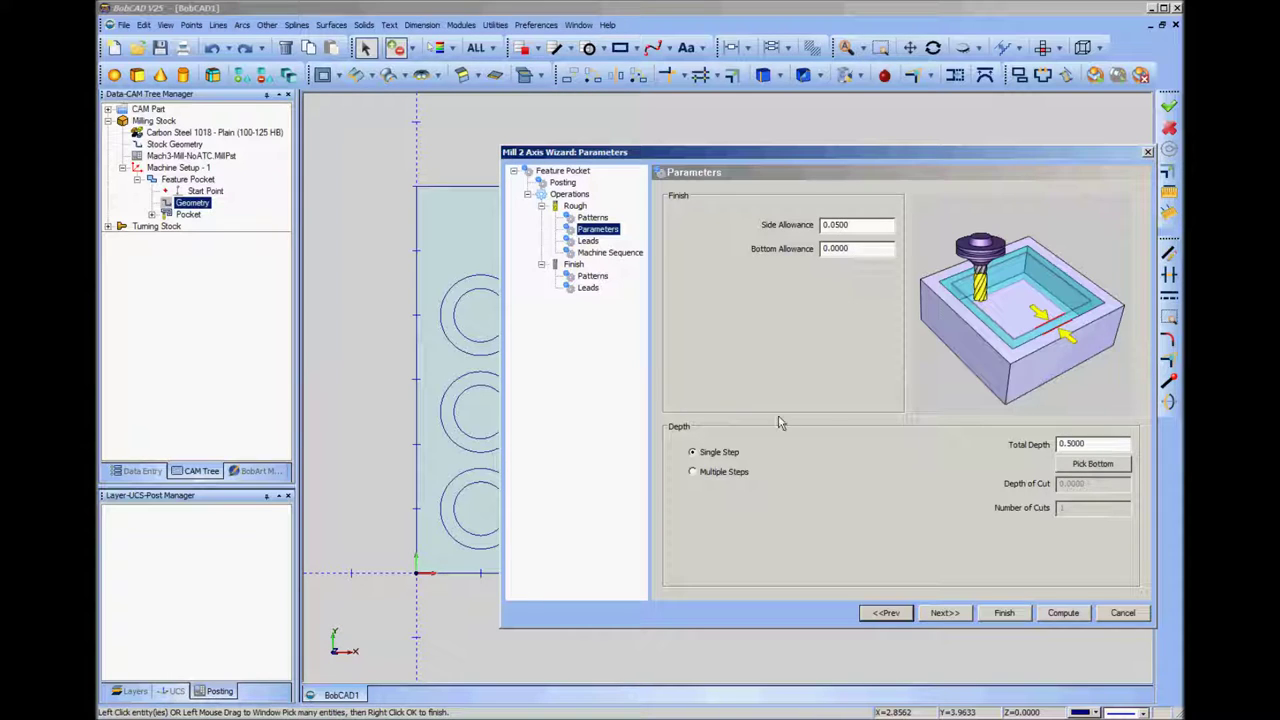
{"action": "left_click_drag", "start_coordinate": [1066, 444], "coordinate": [1130, 447]}
{"action": "key", "text": "BackSpace"}
{"action": "type", "text": "375"}
{"action": "left_click", "coordinate": [693, 472]}
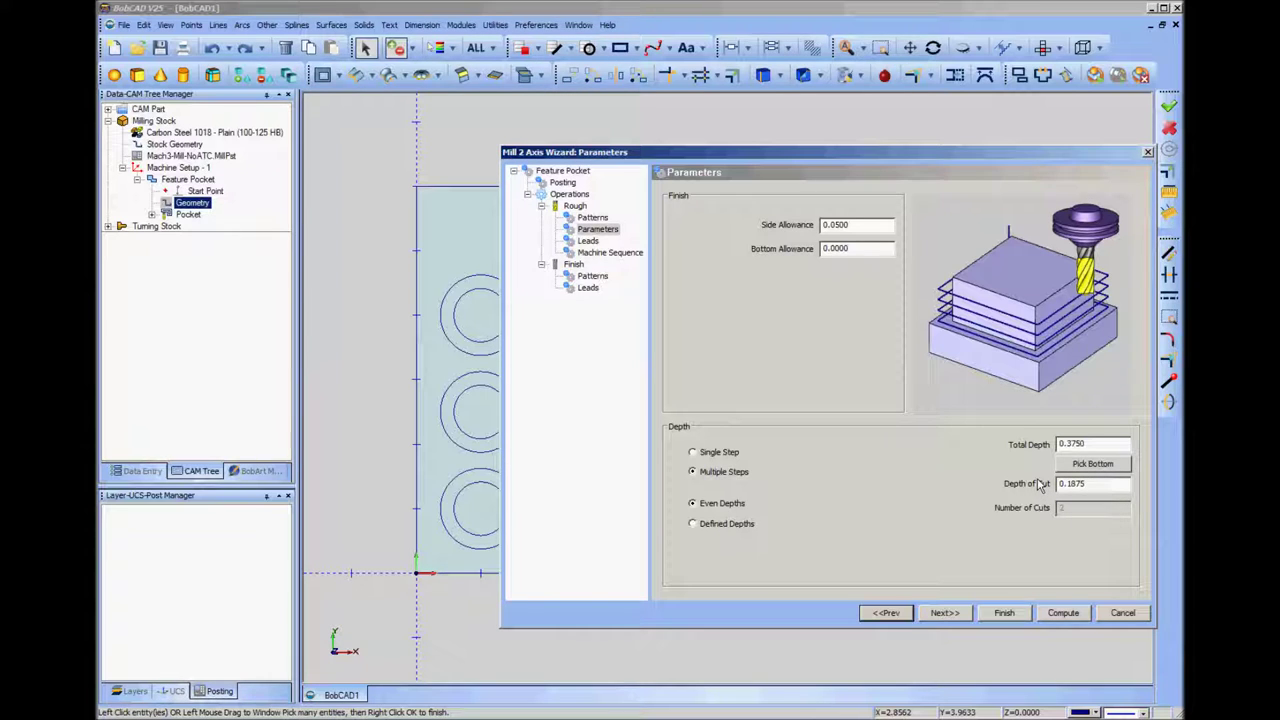
- Enter 0.375/2 as the rough depth of cut so it evaluates to 0.1875, then continue to Leads
{"action": "left_click_drag", "start_coordinate": [1096, 489], "coordinate": [1022, 495]}
{"action": "type", "text": "0."}
{"action": "type", "text": "375"}
{"action": "left_click", "coordinate": [1080, 488]}
{"action": "left_click_drag", "start_coordinate": [1088, 484], "coordinate": [1067, 486]}
{"action": "key", "text": "BackSpace"}
{"action": "type", "text": "375/2"}
{"action": "left_click", "coordinate": [1087, 446]}
{"action": "left_click", "coordinate": [1089, 486]}
{"action": "left_click", "coordinate": [946, 614]}
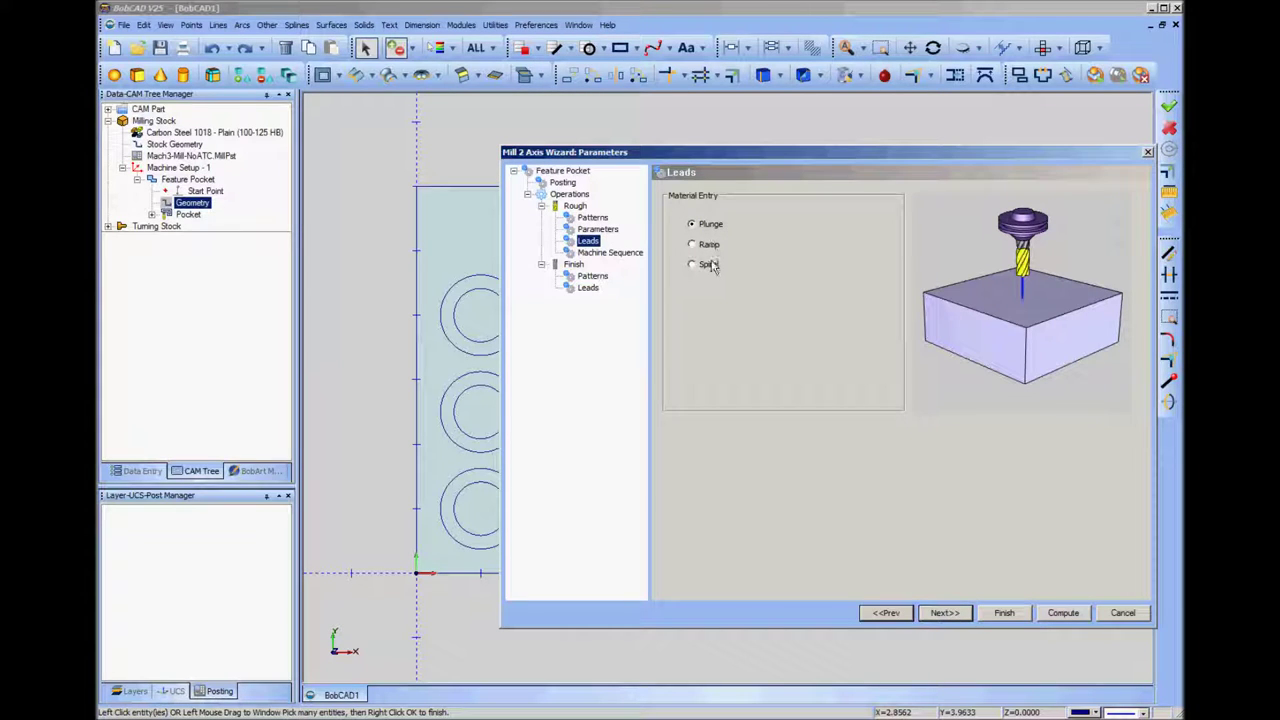
- Leave the rough machine sequence at Closest with Zig Zag and continue to the finish tool page
{"action": "left_click", "coordinate": [941, 615]}
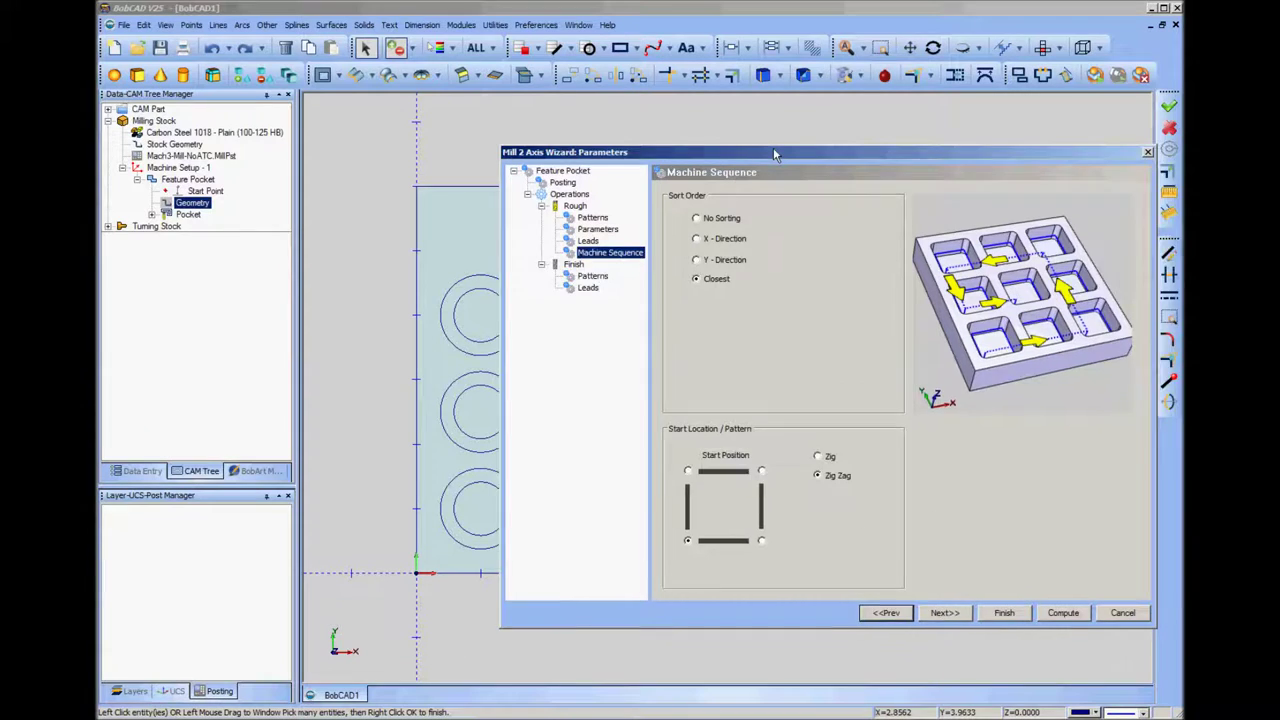
{"action": "left_click_drag", "start_coordinate": [777, 155], "coordinate": [848, 137]}
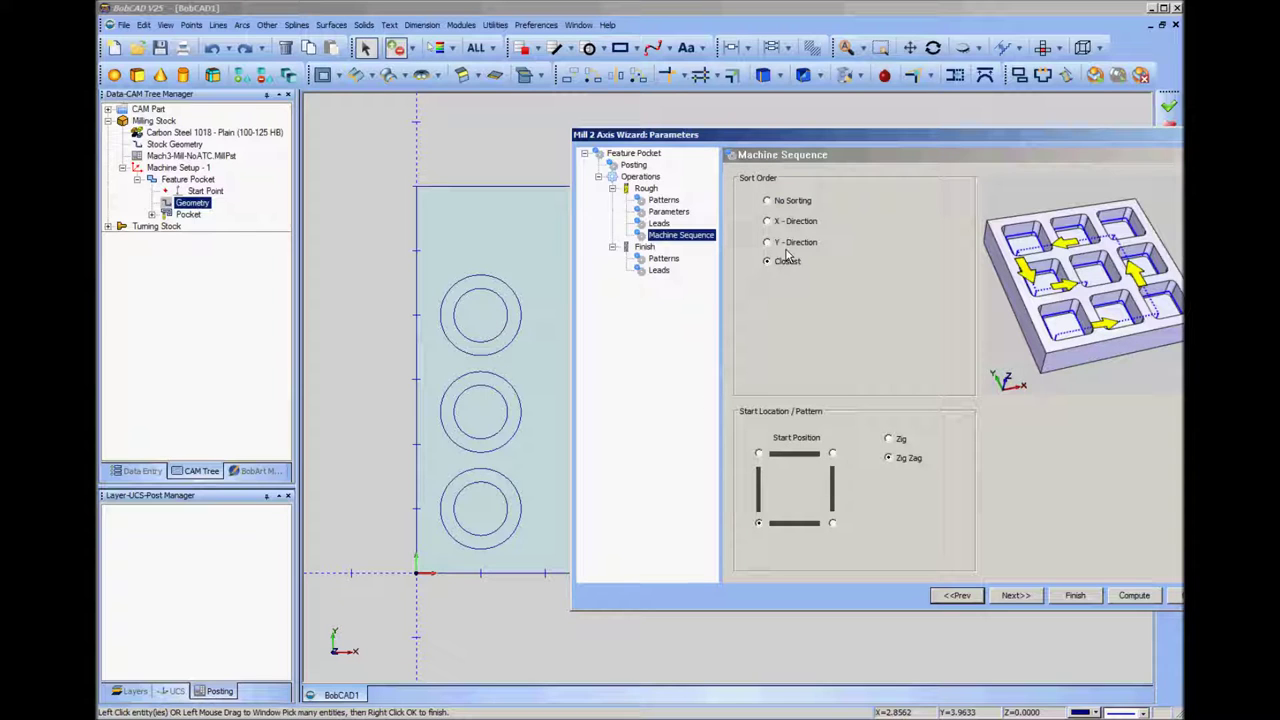
{"action": "left_click", "coordinate": [1013, 596]}
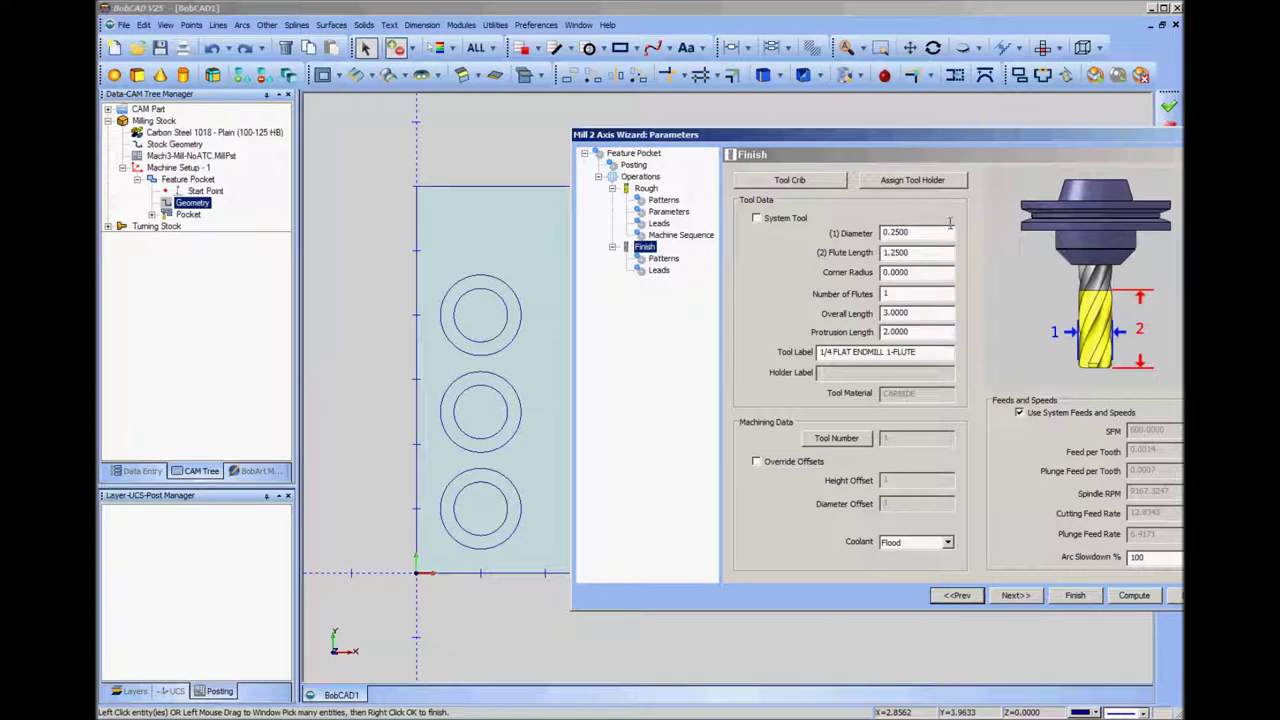
- Turn off system feeds and speeds and set finish cutting and plunge feed rates to 24
{"action": "left_click_drag", "start_coordinate": [977, 137], "coordinate": [962, 111]}
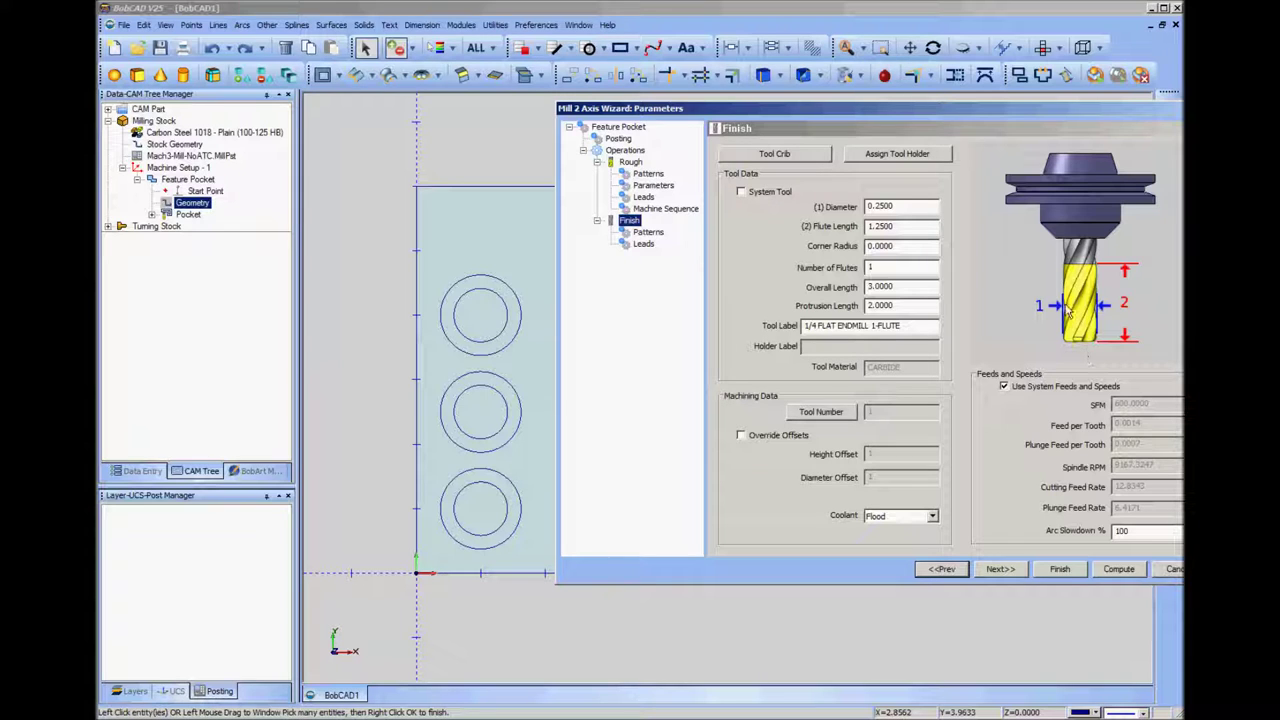
{"action": "left_click", "coordinate": [1005, 387]}
{"action": "left_click_drag", "start_coordinate": [1150, 486], "coordinate": [1073, 497]}
{"action": "key", "text": "BackSpace"}
{"action": "type", "text": "24"}
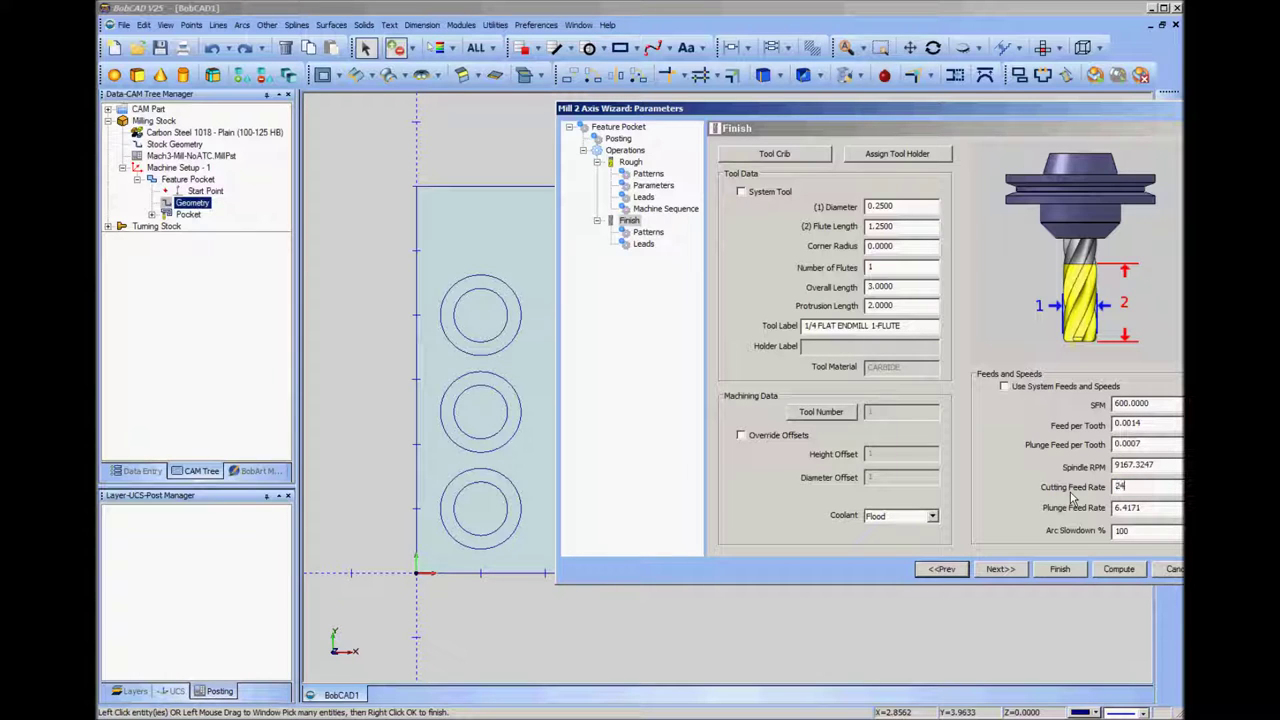
{"action": "left_click", "coordinate": [1150, 508]}
{"action": "left_click_drag", "start_coordinate": [1150, 508], "coordinate": [1096, 511]}
{"action": "key", "text": "BackSpace"}
{"action": "type", "text": "24"}
{"action": "left_click", "coordinate": [1013, 570]}
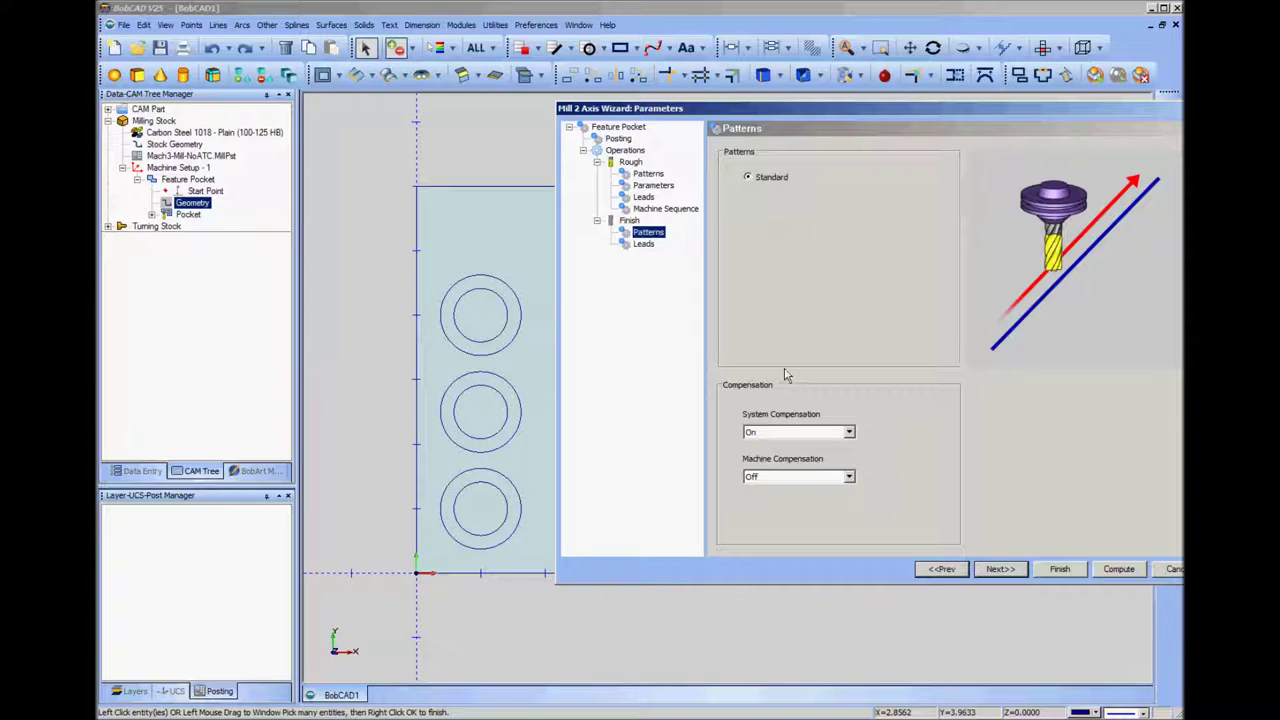
- Keep the finish leads at Plunge entry with Vertical lead in and finish the pocket wizard
{"action": "left_click", "coordinate": [1000, 569]}
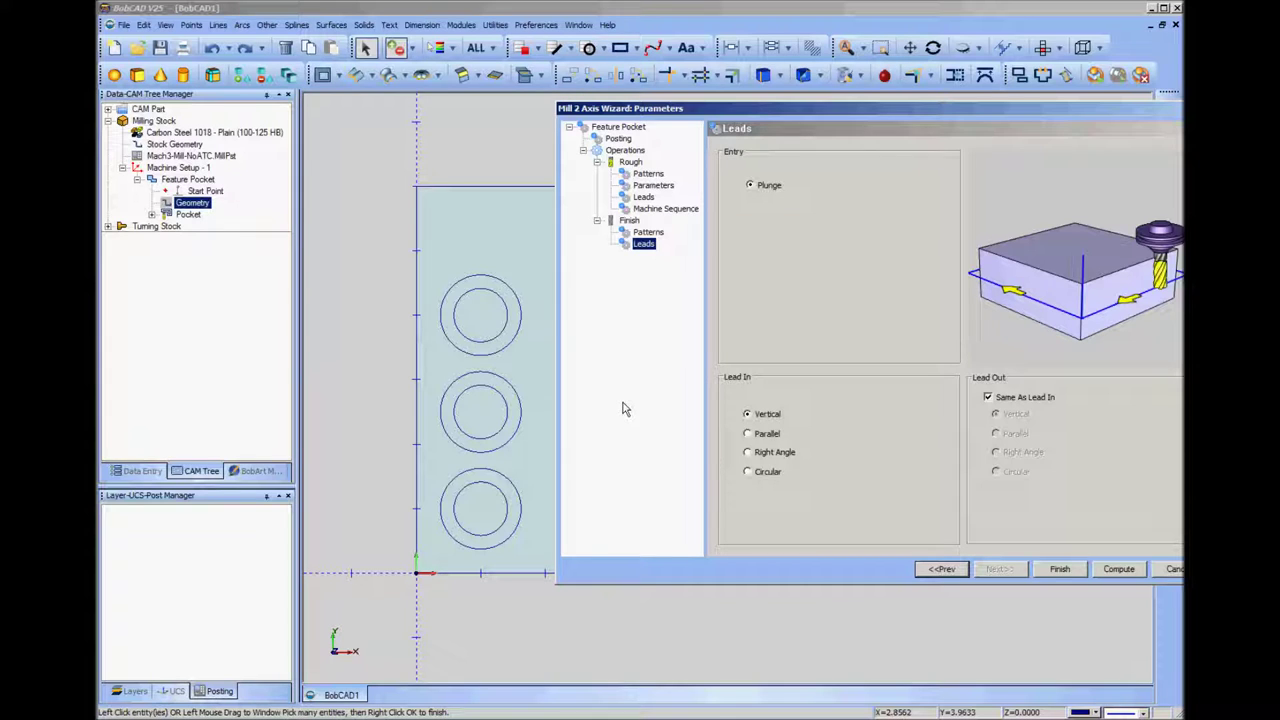
{"action": "left_click", "coordinate": [1062, 569]}
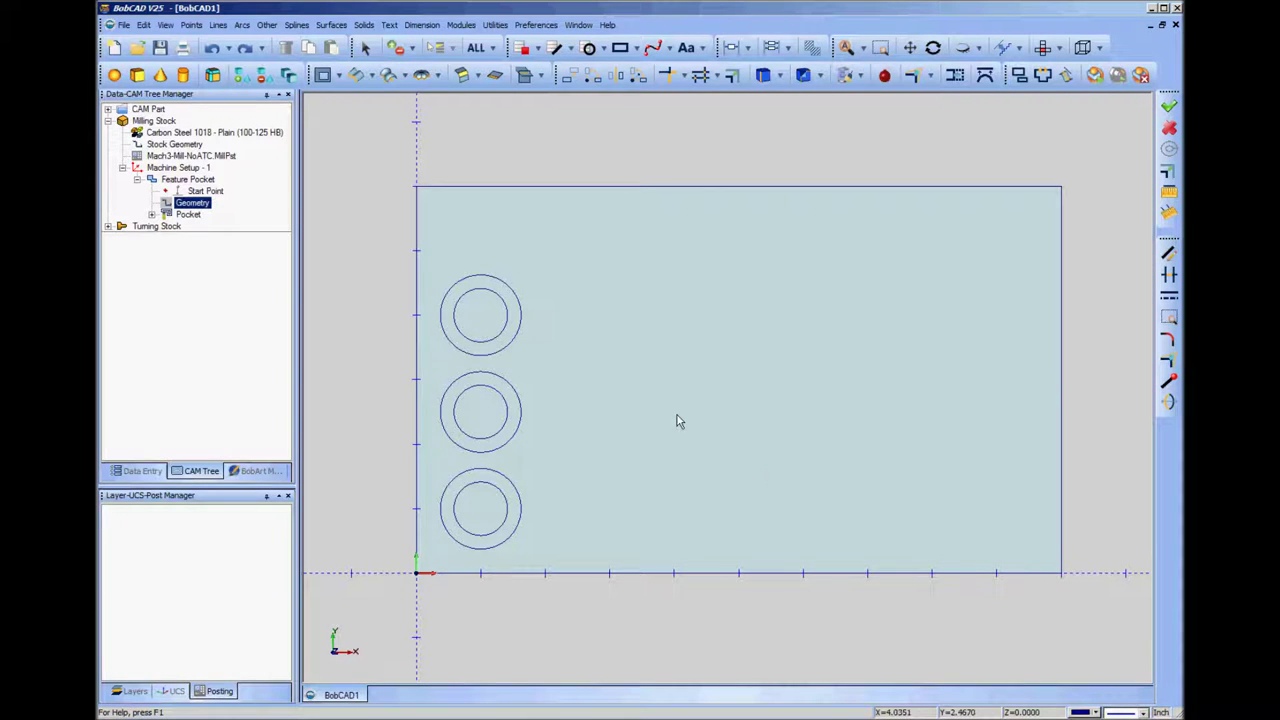
- Use Re/Select on the pocket's Geometry entry to pick the three inner circles again
{"action": "middle_click_drag", "start_coordinate": [575, 552], "coordinate": [655, 485]}
{"action": "scroll", "coordinate": [556, 464], "scroll_direction": "up", "scroll_amount": 2}
{"action": "middle_click_drag", "start_coordinate": [556, 464], "coordinate": [800, 500]}
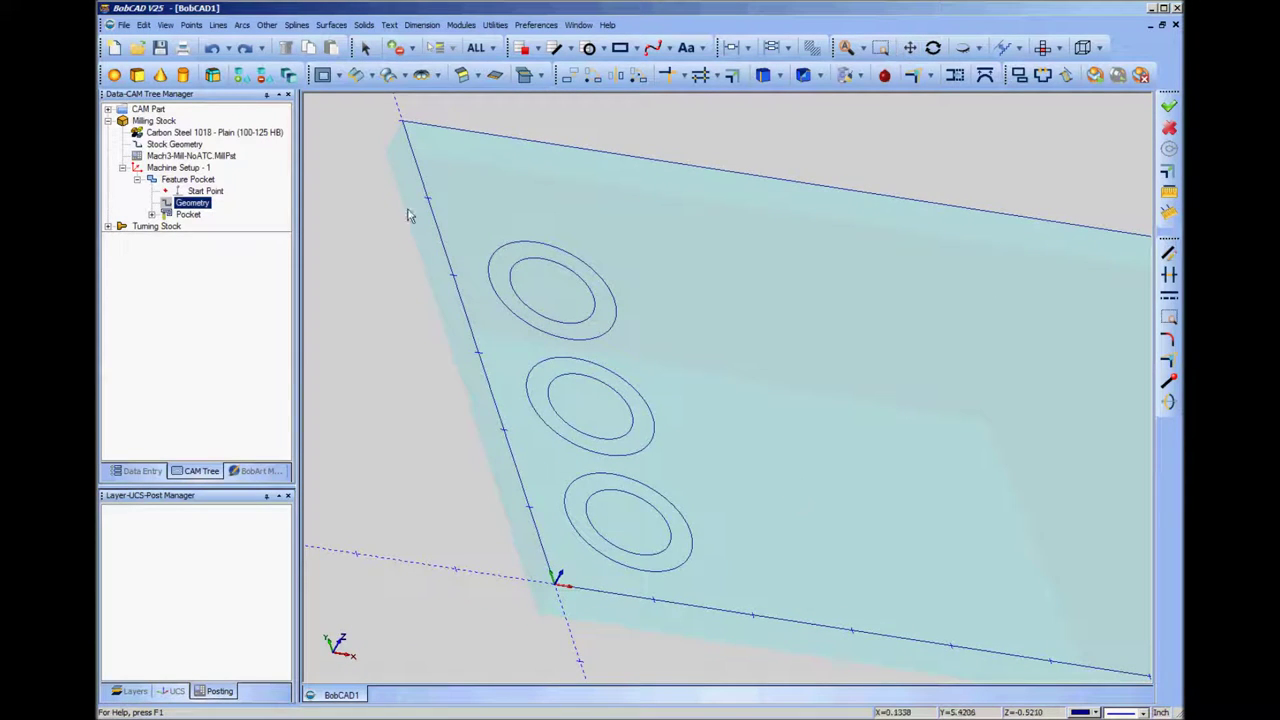
{"action": "right_click", "coordinate": [207, 212]}
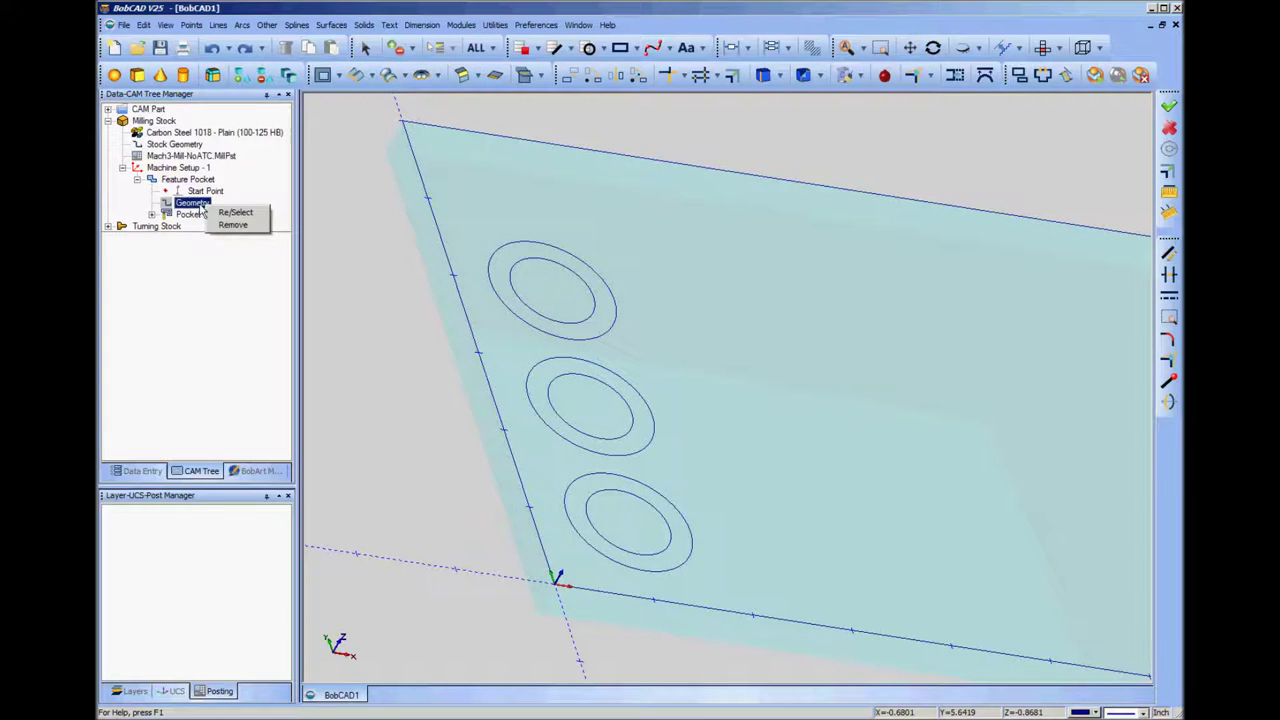
{"action": "left_click", "coordinate": [236, 214]}
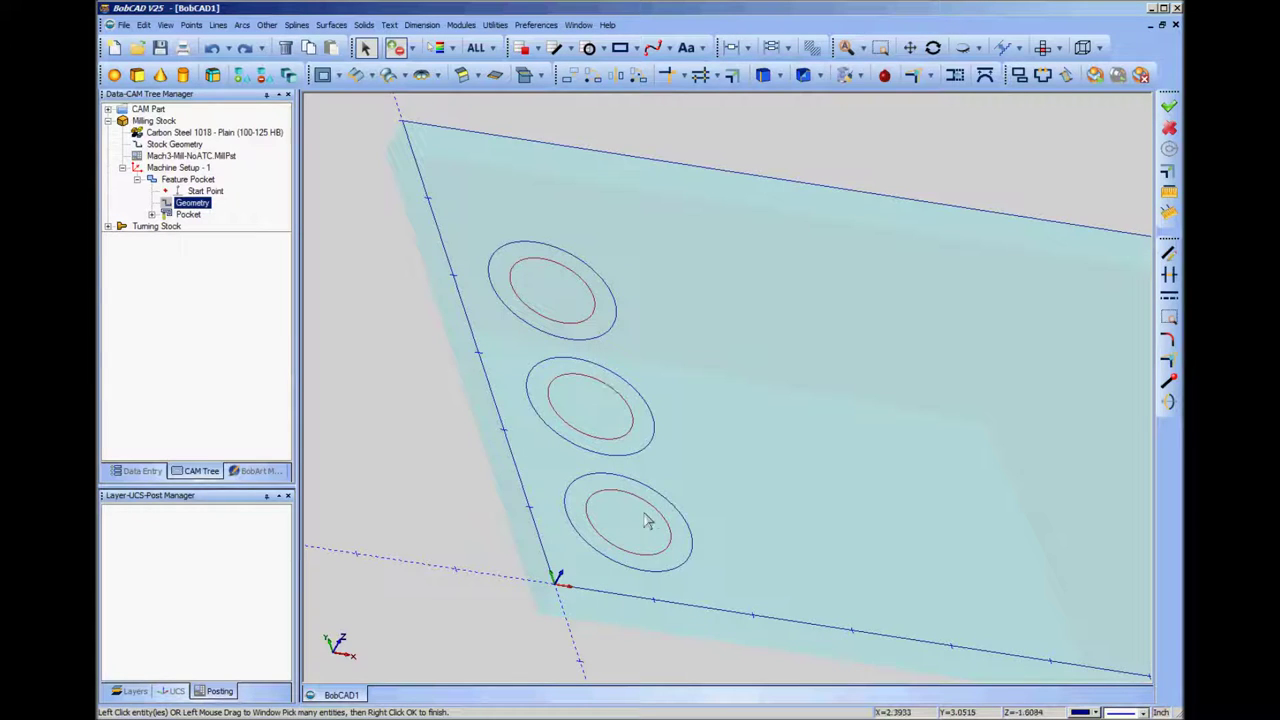
{"action": "right_click", "coordinate": [752, 354]}
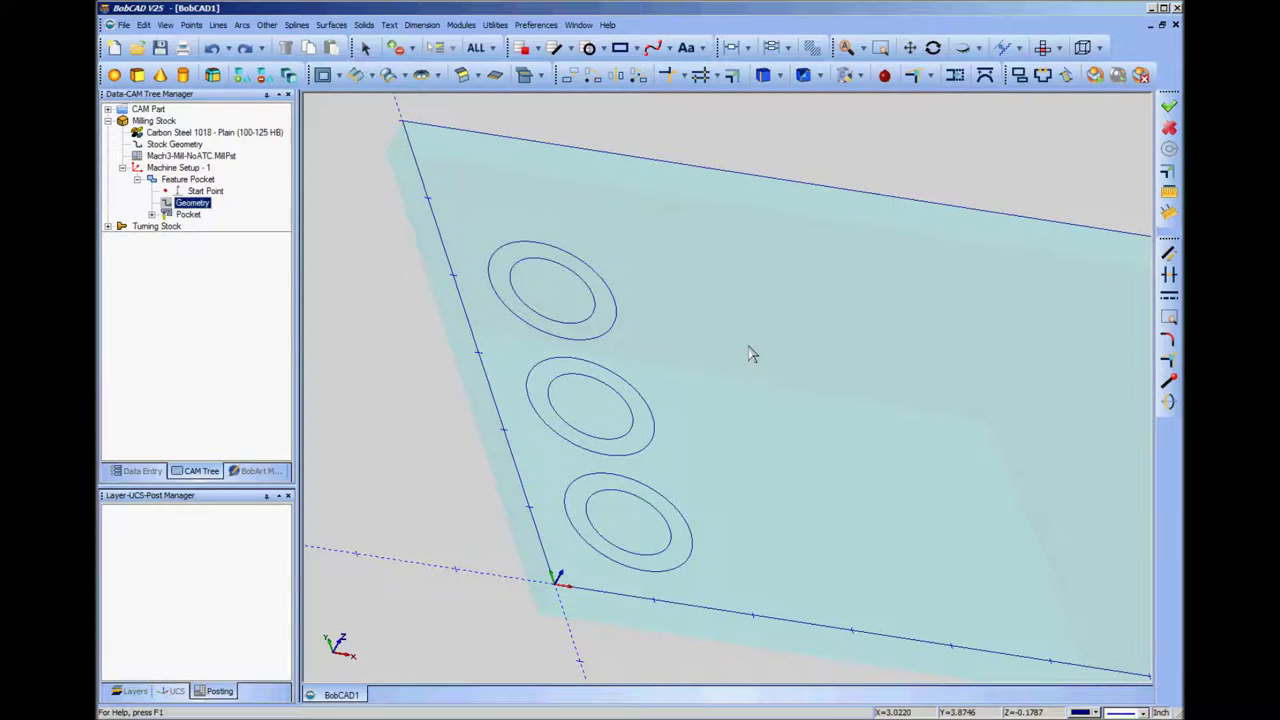
- Compute the Pocket operation's toolpath and orbit to see the passes inside the three circles
{"action": "right_click", "coordinate": [193, 218]}
{"action": "left_click", "coordinate": [246, 237]}
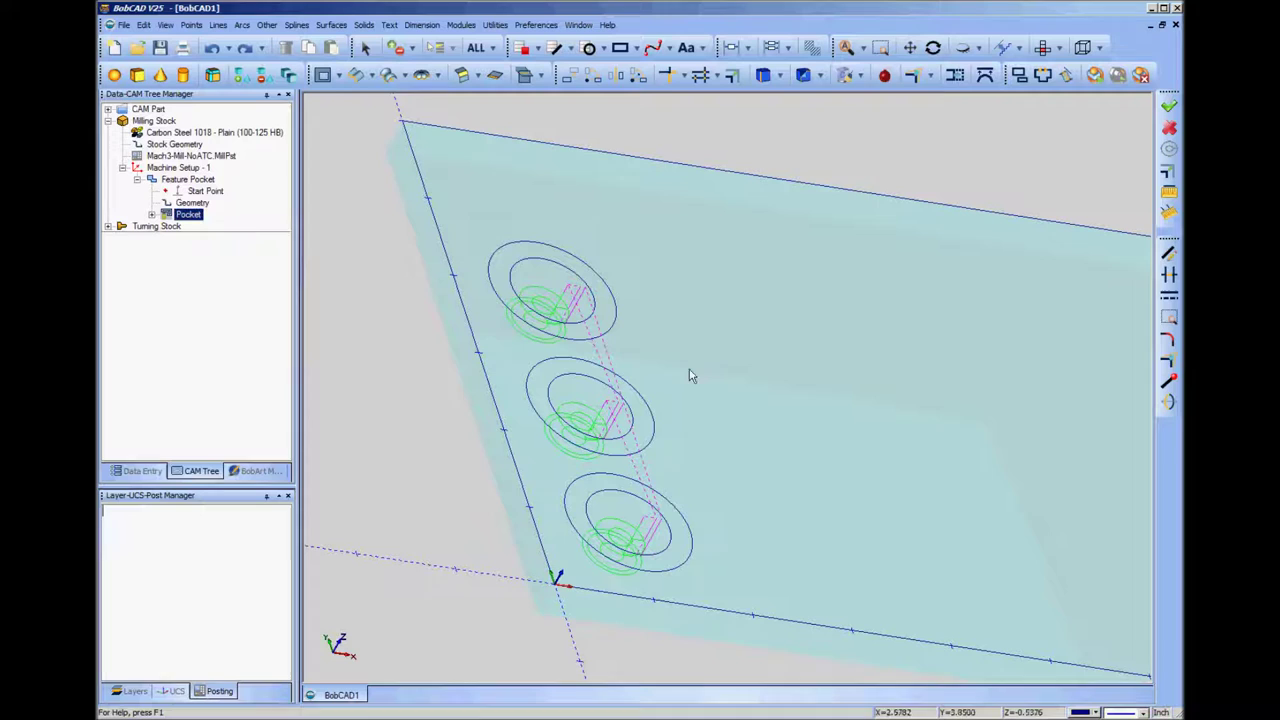
{"action": "middle_click_drag", "start_coordinate": [761, 514], "coordinate": [849, 441]}
{"action": "middle_click_drag", "start_coordinate": [843, 380], "coordinate": [825, 414]}
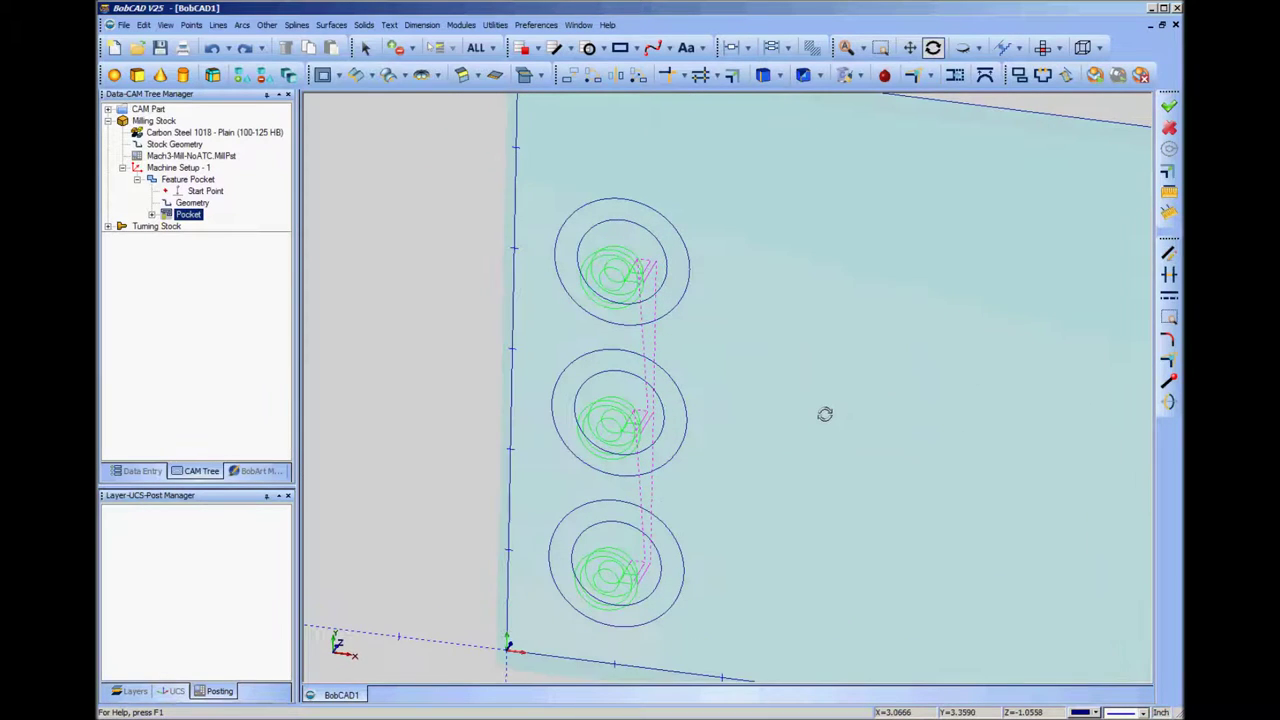
{"action": "right_click", "coordinate": [800, 357]}
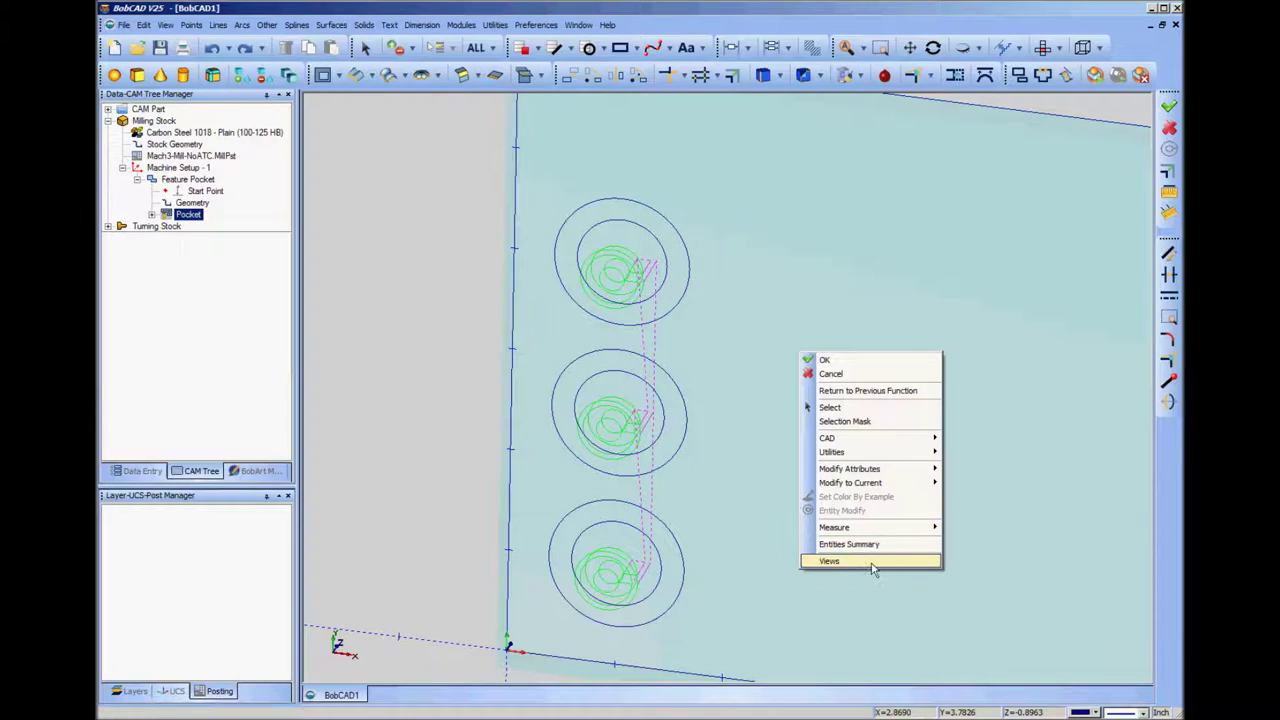
- Switch to the top view and zoom in on the three pocket toolpaths
{"action": "mouse_move", "coordinate": [873, 566]}
{"action": "left_click", "coordinate": [975, 324]}
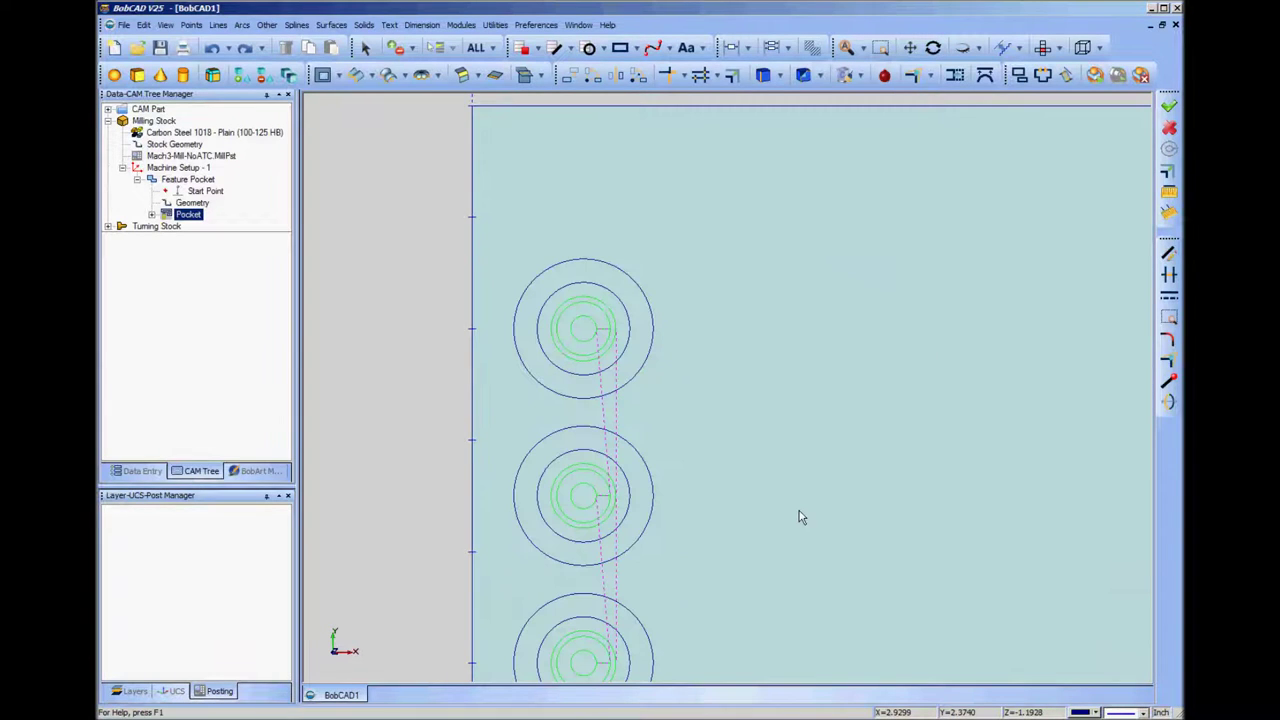
{"action": "middle_click_drag", "start_coordinate": [791, 526], "coordinate": [914, 329], "text": "shift"}
{"action": "scroll", "coordinate": [880, 377], "scroll_direction": "up", "scroll_amount": 4}
{"action": "scroll", "coordinate": [839, 456], "scroll_direction": "down", "scroll_amount": 1}
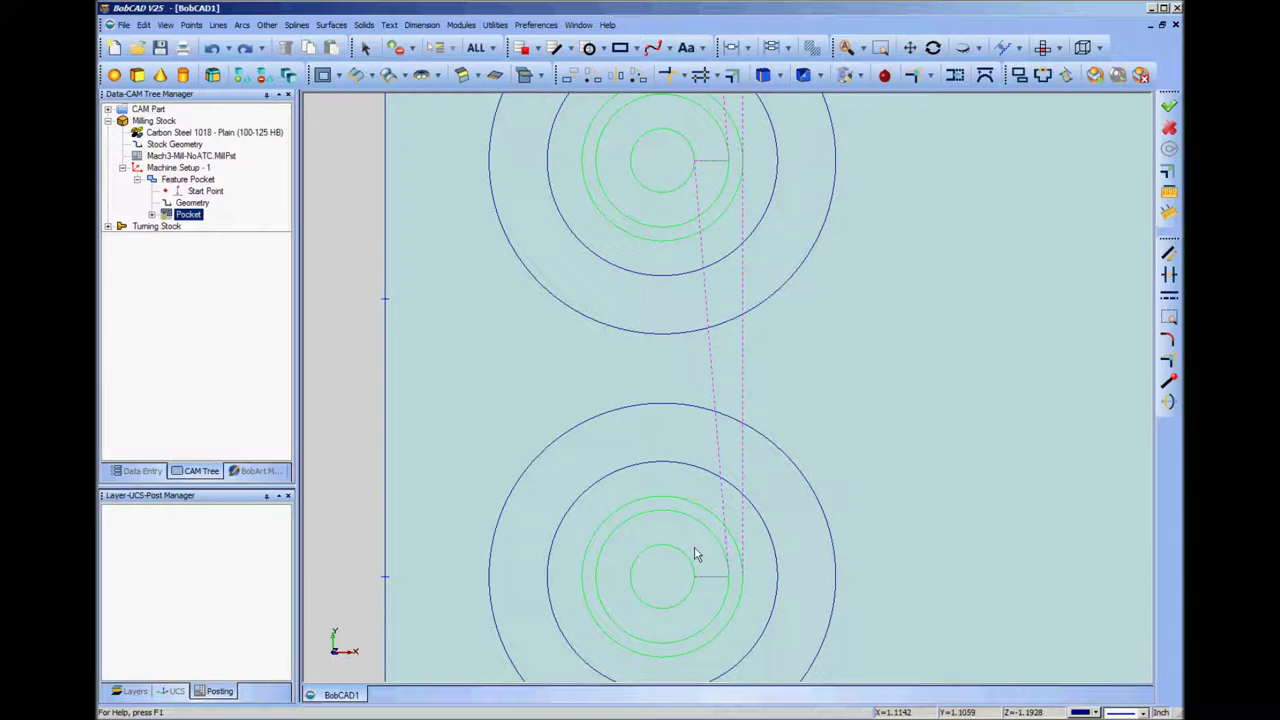
- Orbit and pan around the pockets to inspect the toolpaths from oblique angles
{"action": "mouse_move", "coordinate": [866, 591]}
{"action": "middle_mouse_down"}
{"action": "mouse_move", "coordinate": [877, 591]}
{"action": "mouse_move", "coordinate": [869, 560]}
{"action": "middle_mouse_up"}
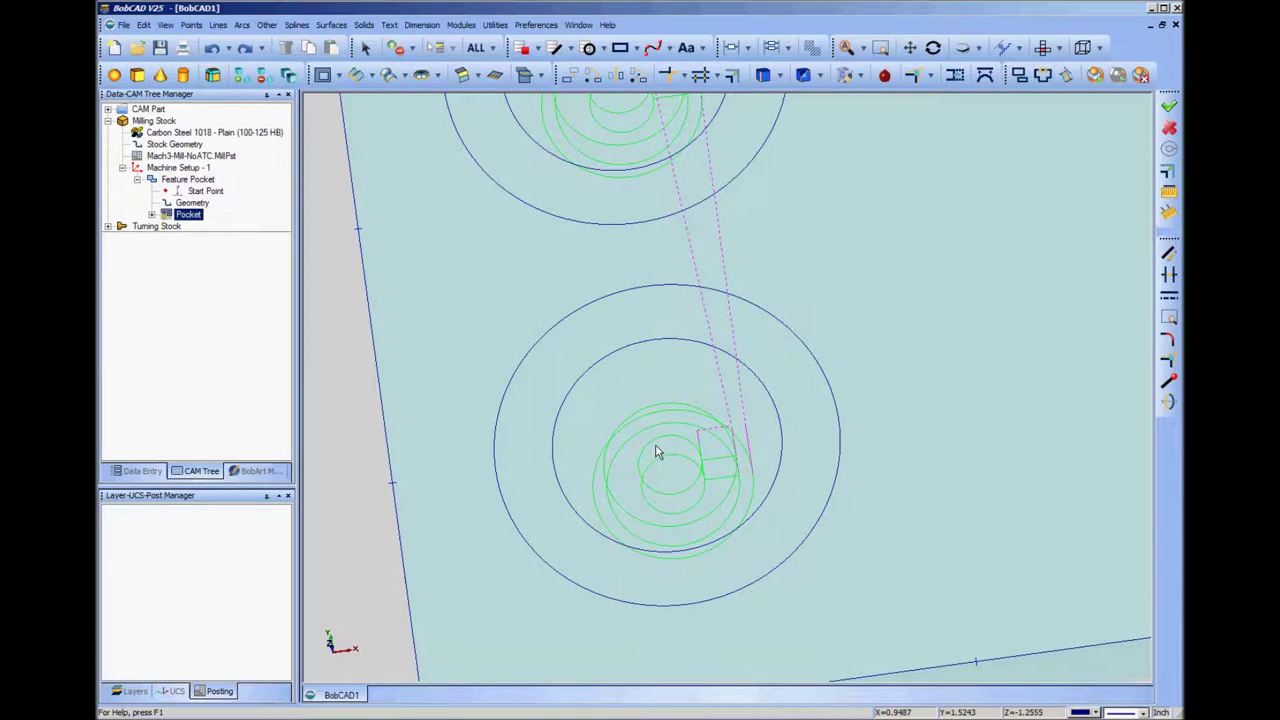
{"action": "middle_click_drag", "start_coordinate": [656, 452], "coordinate": [858, 416]}
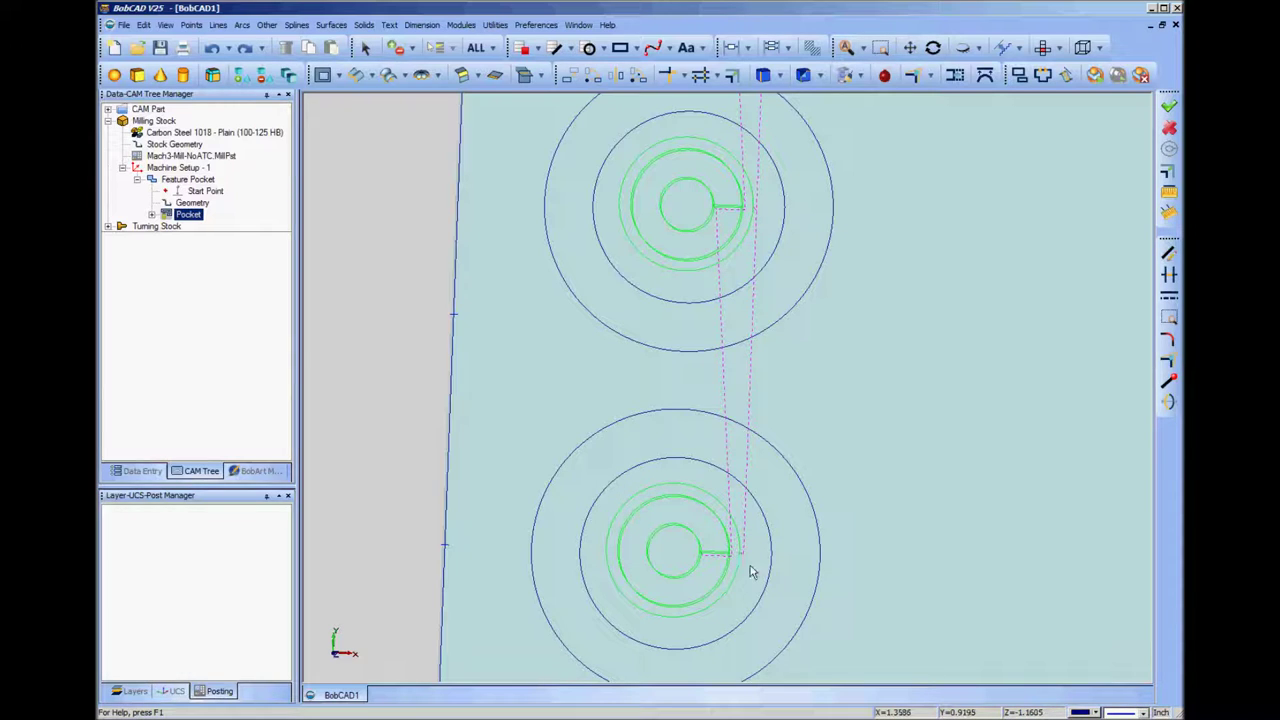
{"action": "middle_click_drag", "start_coordinate": [640, 594], "coordinate": [897, 396]}
{"action": "scroll", "coordinate": [897, 396], "scroll_direction": "up", "scroll_amount": 3}
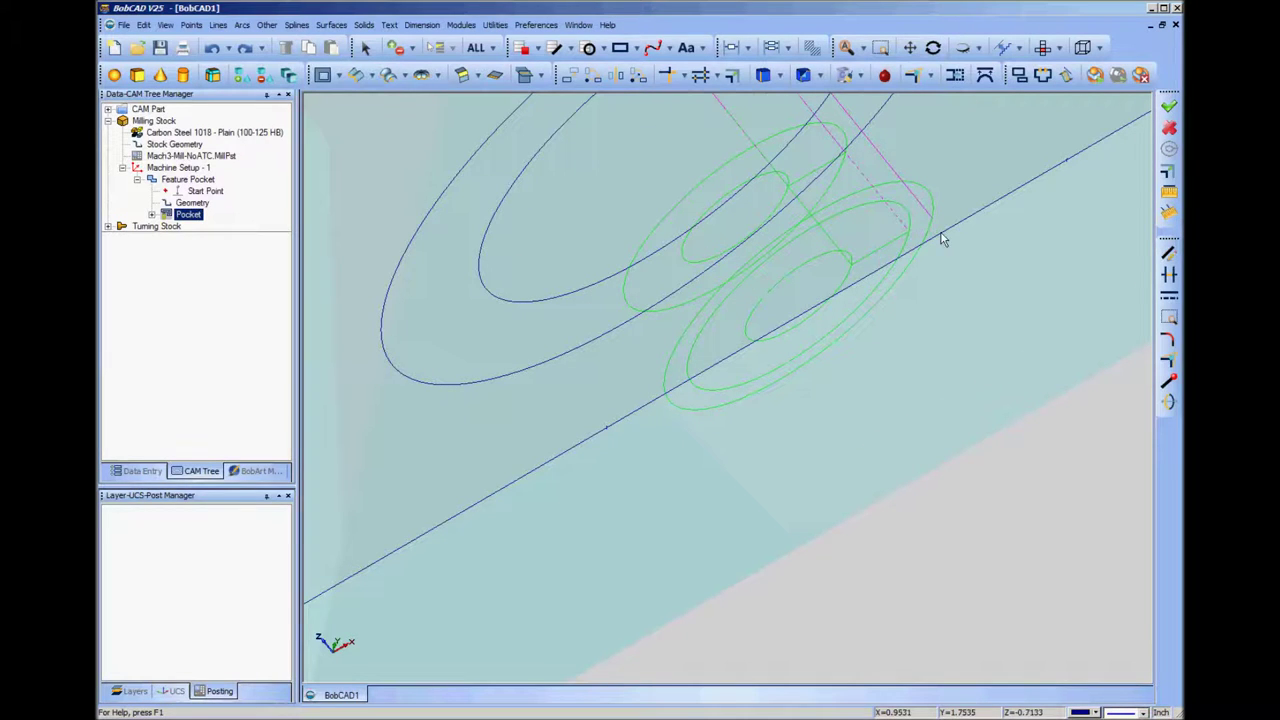
{"action": "middle_click_drag", "start_coordinate": [943, 237], "coordinate": [766, 229]}
{"action": "middle_click_drag", "start_coordinate": [929, 237], "coordinate": [863, 280]}
{"action": "middle_click_drag", "start_coordinate": [905, 466], "coordinate": [877, 303]}
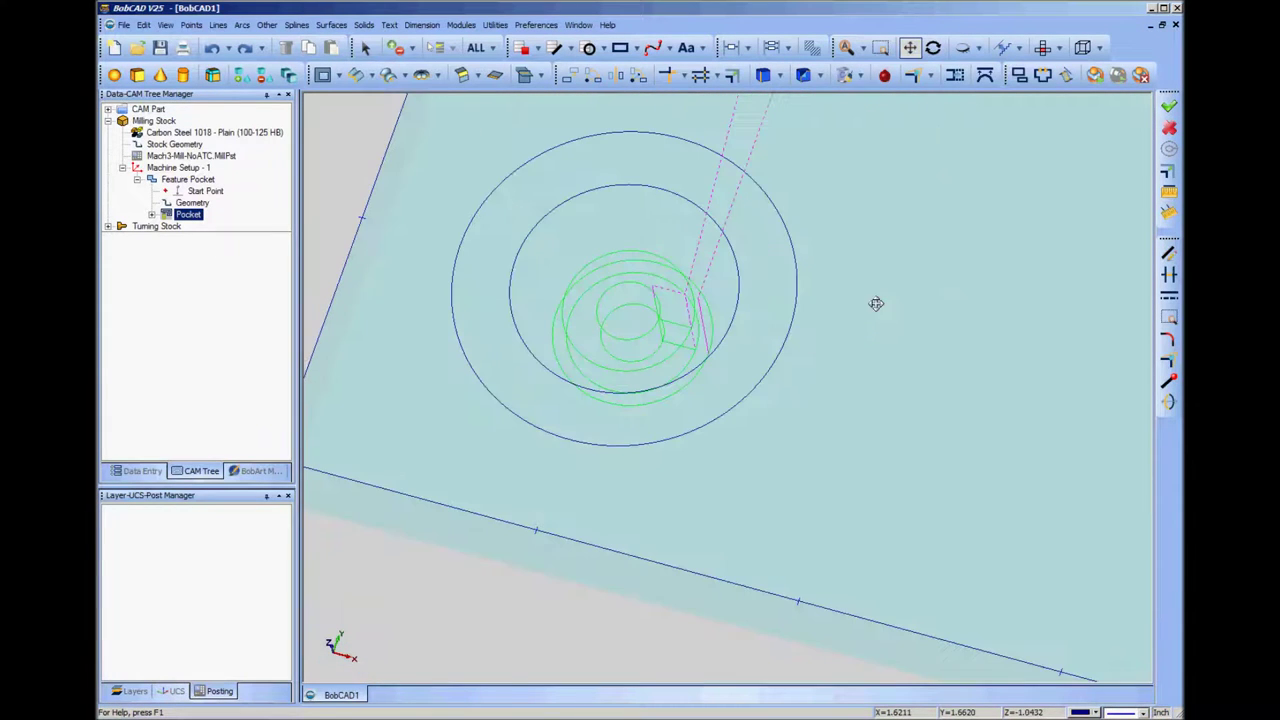
{"action": "middle_click_drag", "start_coordinate": [843, 417], "coordinate": [860, 451]}
{"action": "scroll", "coordinate": [908, 369], "scroll_direction": "down", "scroll_amount": 5}
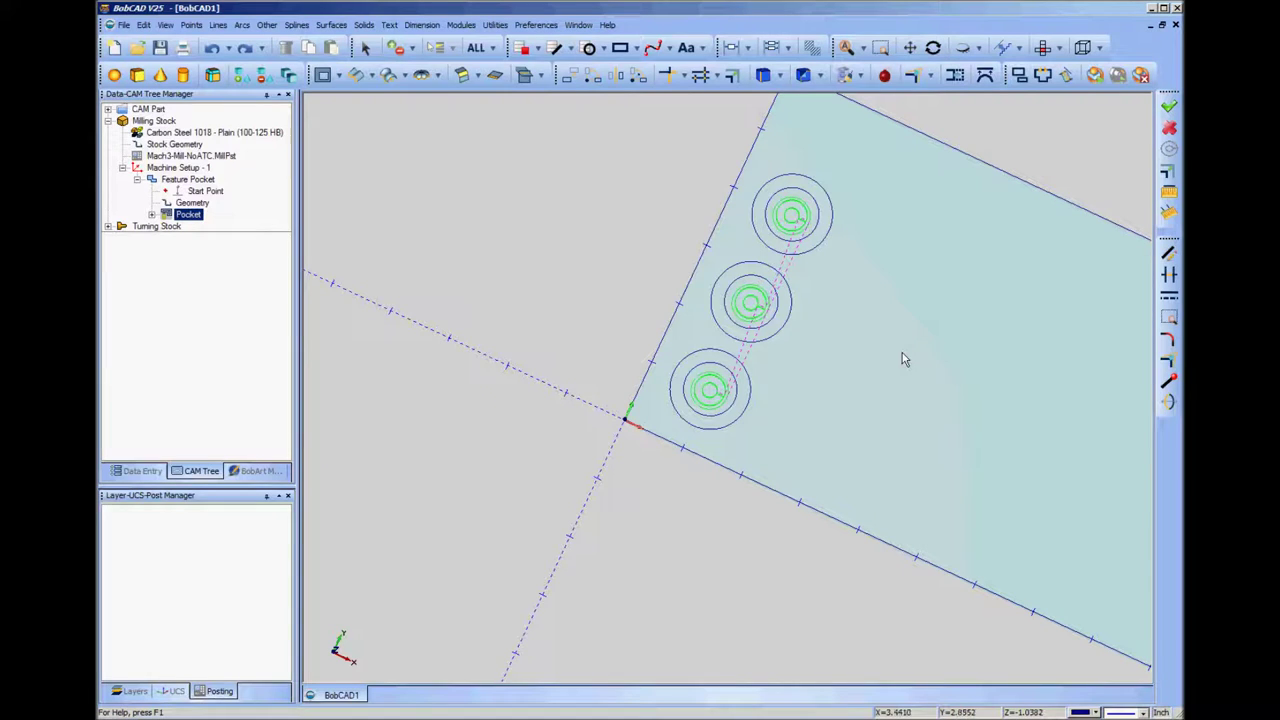
- Collapse Feature Pocket and start a Mill 2 Axis feature from Machine Setup - 1
{"action": "left_click", "coordinate": [178, 167]}
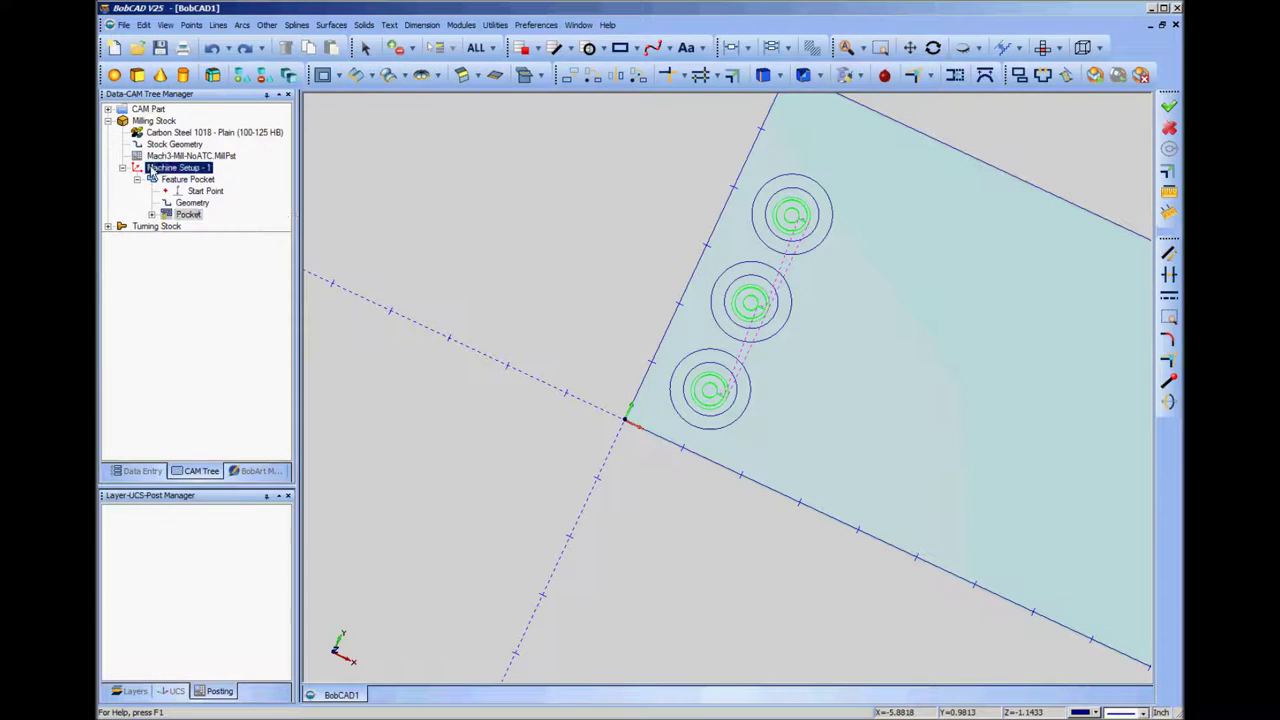
{"action": "left_click", "coordinate": [137, 179]}
{"action": "left_click", "coordinate": [188, 179]}
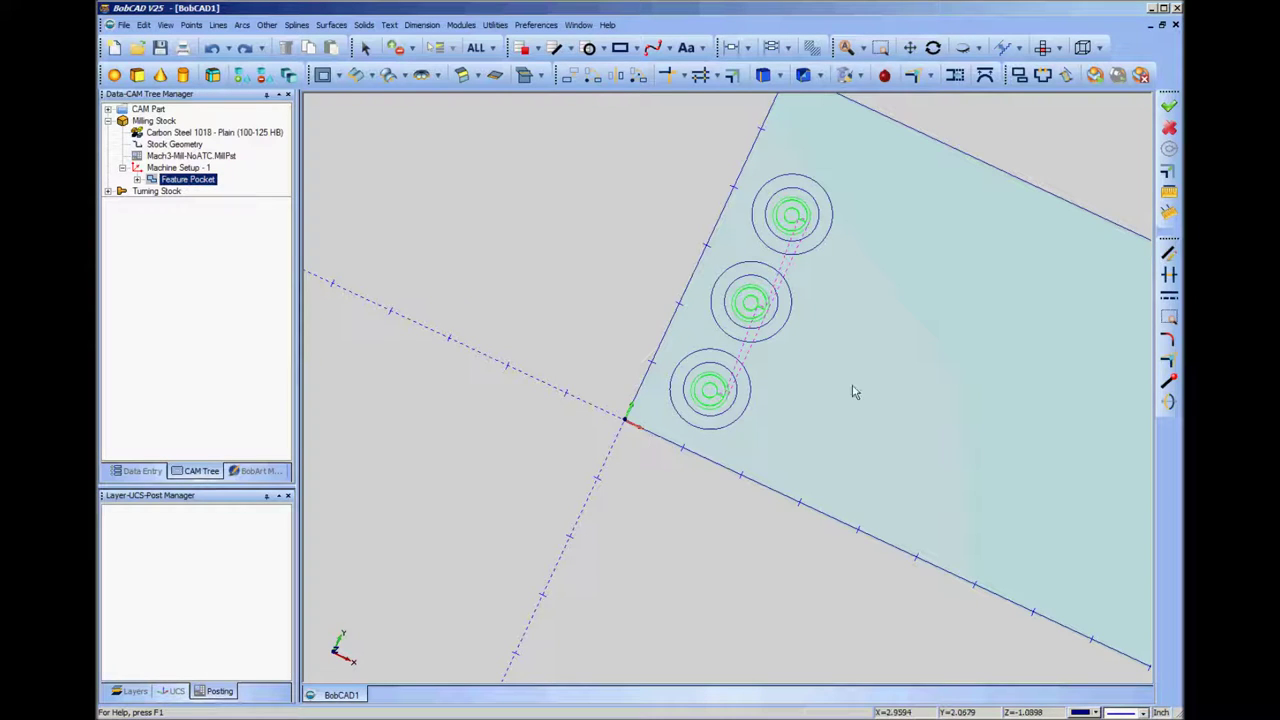
{"action": "left_click", "coordinate": [189, 169]}
{"action": "right_click", "coordinate": [189, 176]}
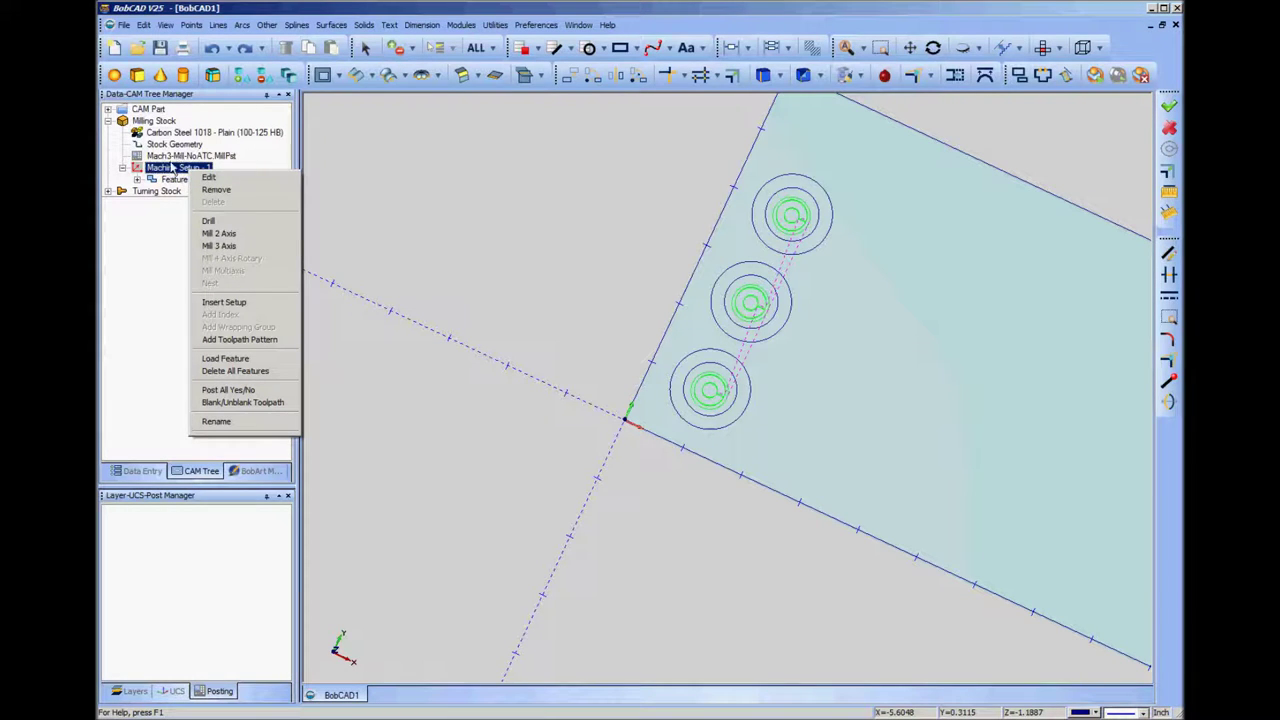
{"action": "left_click", "coordinate": [241, 236]}
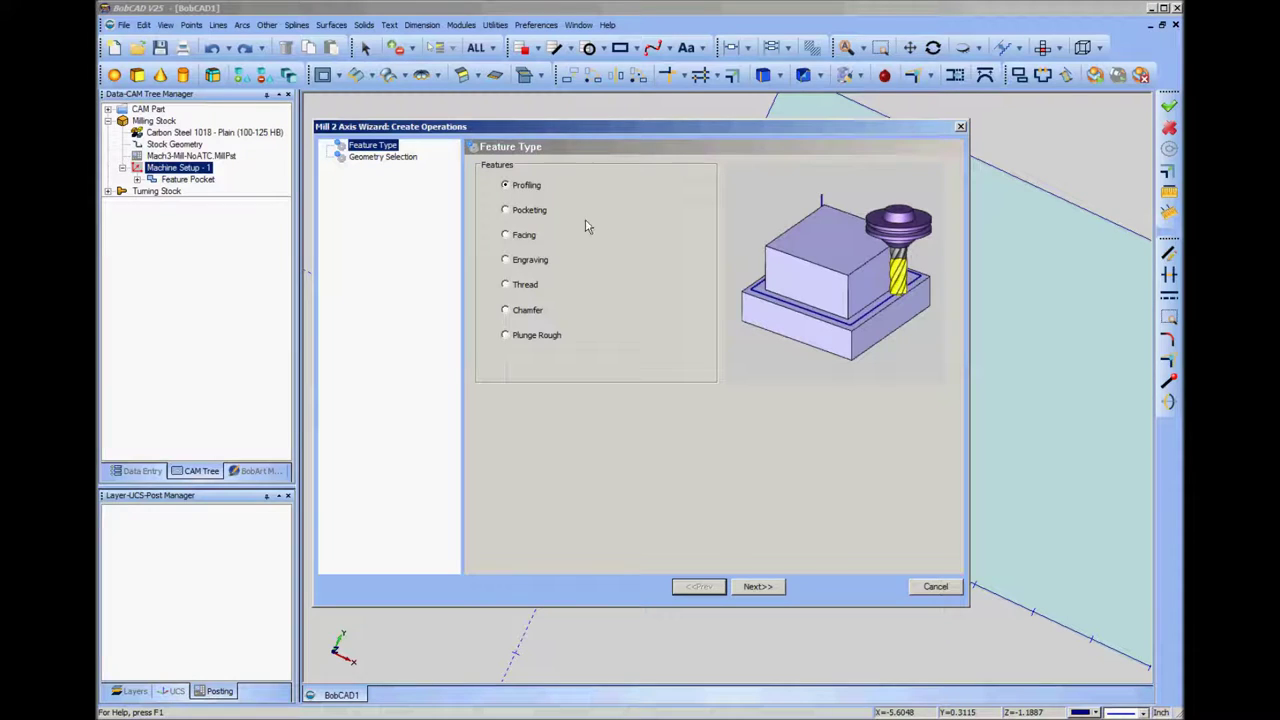
- Pick the bottom, middle and top circles as profile geometry and continue to the rapid-plane parameters
{"action": "left_click", "coordinate": [760, 587]}
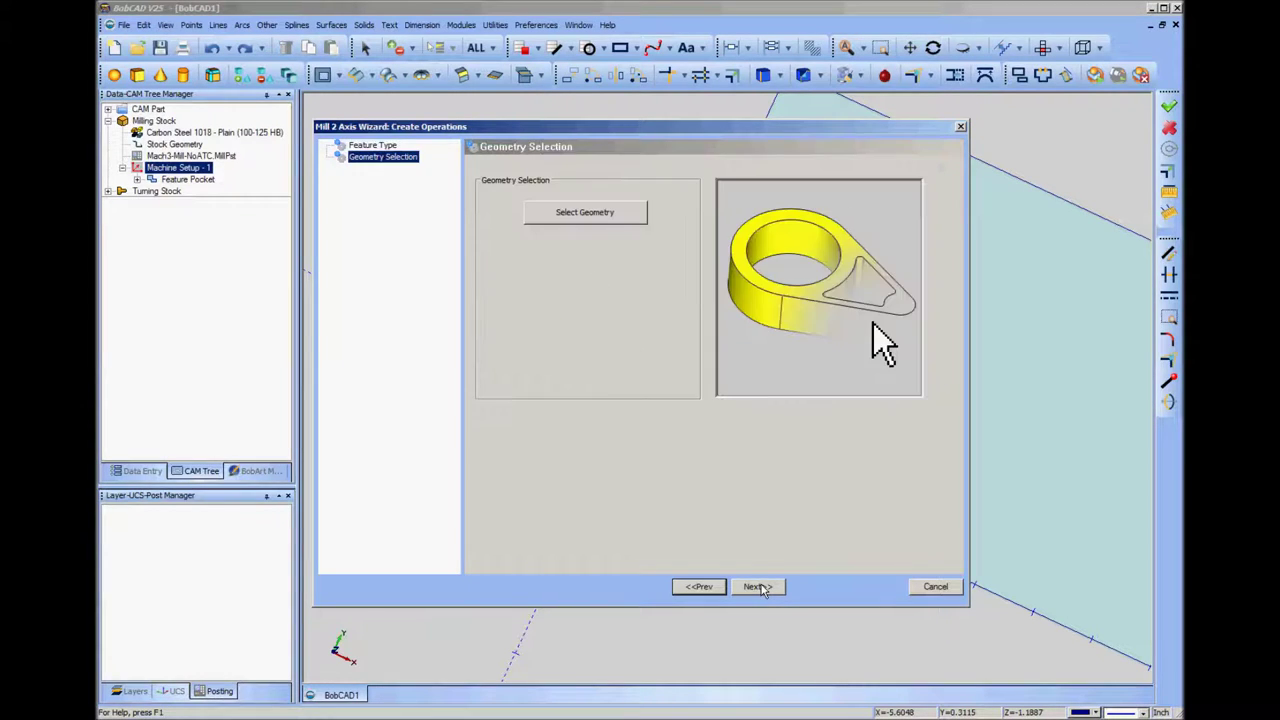
{"action": "left_click", "coordinate": [590, 214]}
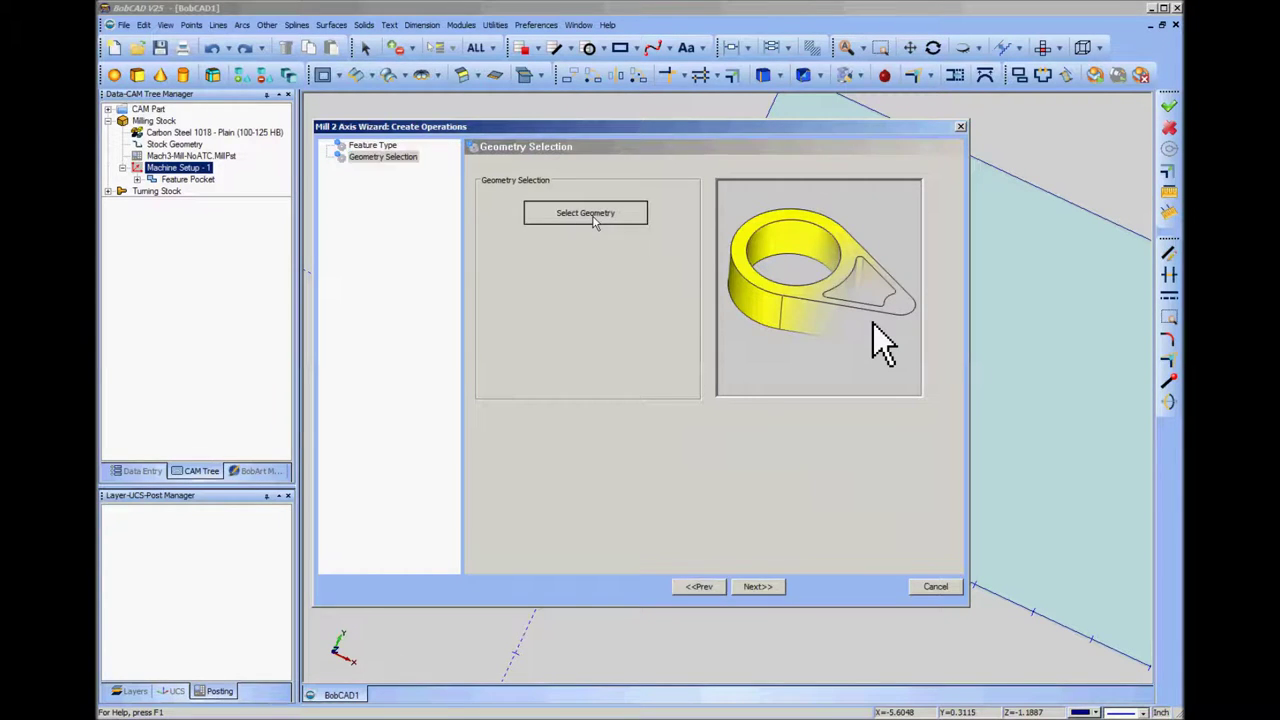
{"action": "left_click", "coordinate": [752, 396]}
{"action": "left_click", "coordinate": [790, 321]}
{"action": "left_click", "coordinate": [829, 250]}
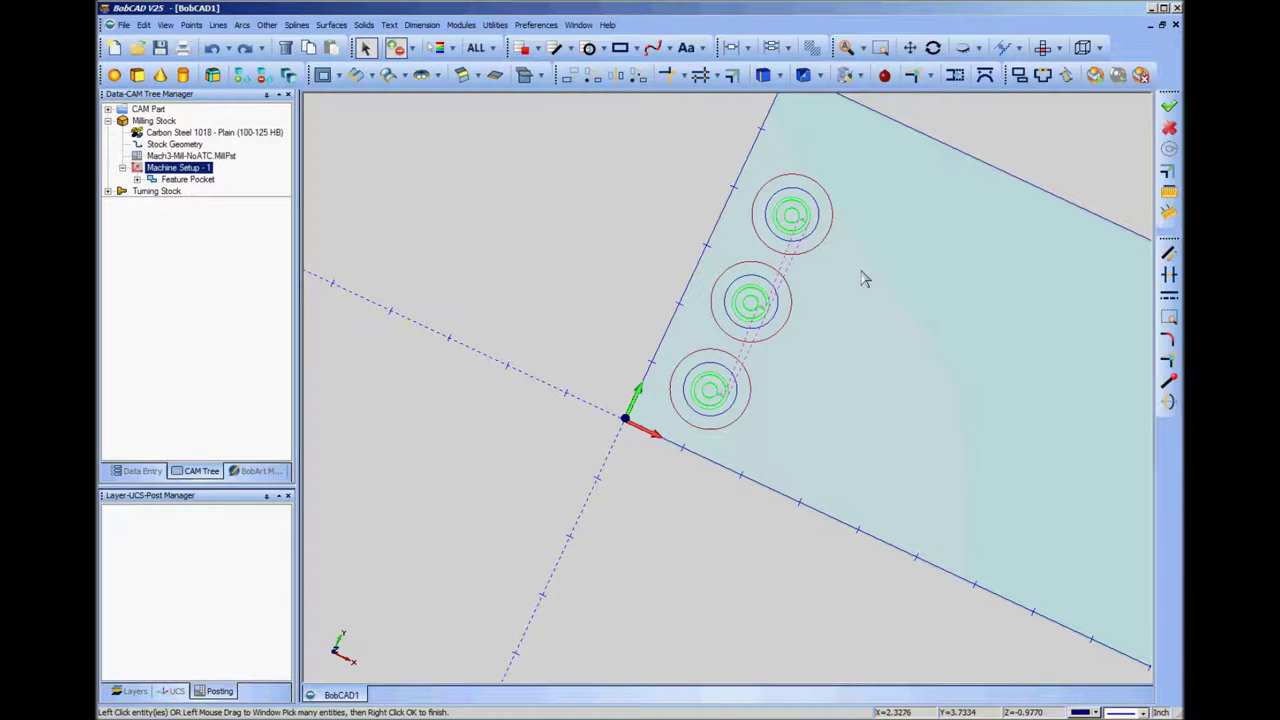
{"action": "right_click", "coordinate": [863, 277]}
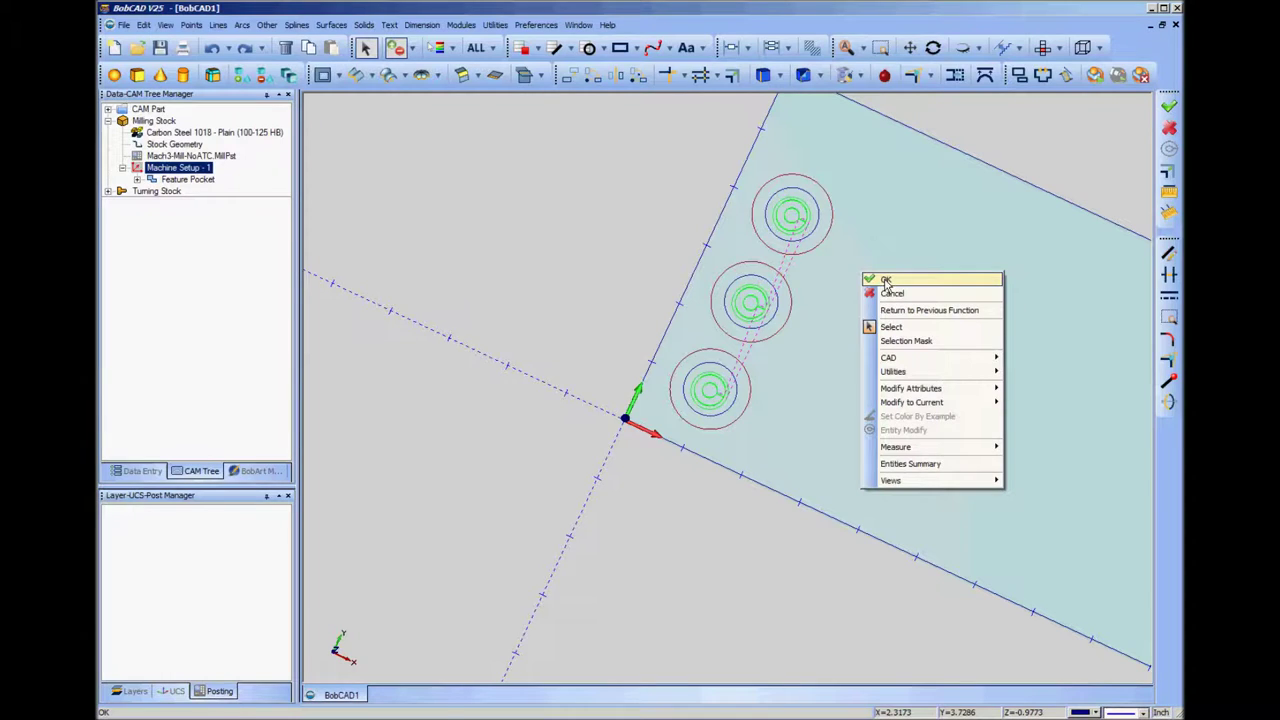
{"action": "left_click", "coordinate": [886, 281]}
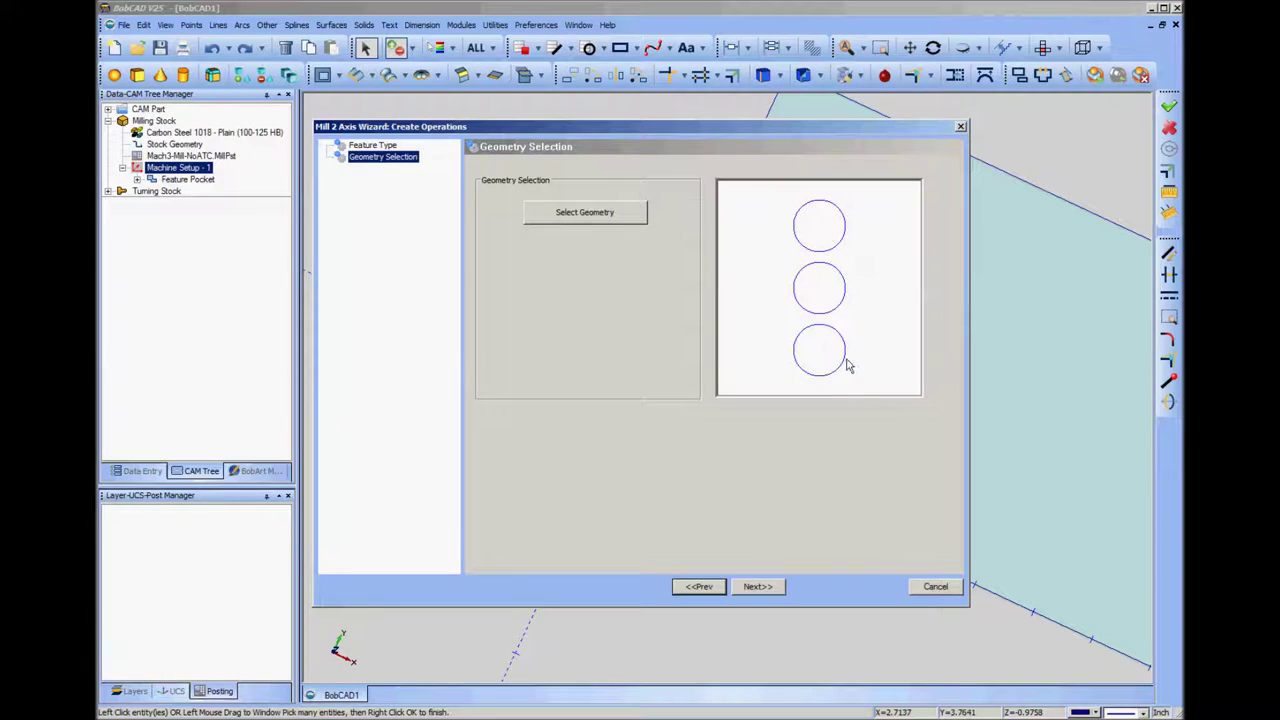
{"action": "left_click", "coordinate": [757, 587]}
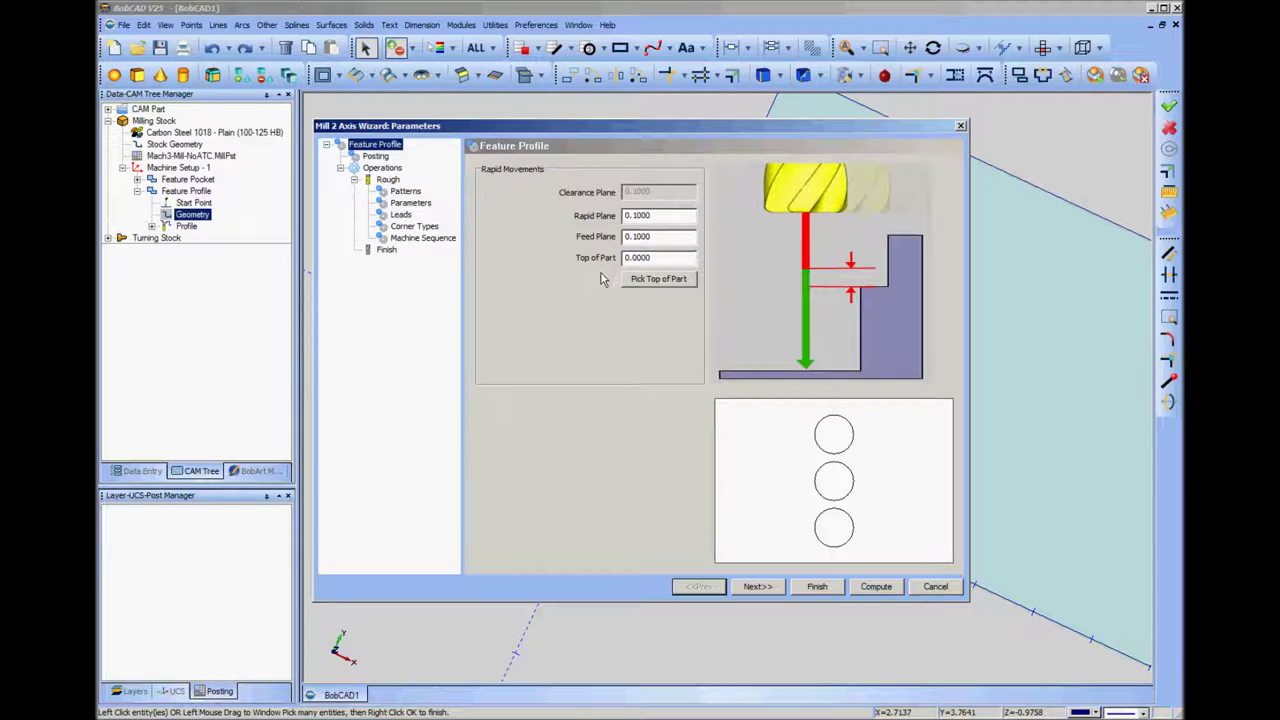
- Skip past the Posting page to the rough pass tool page with its 0.1250-diameter tool
{"action": "left_click", "coordinate": [757, 587]}
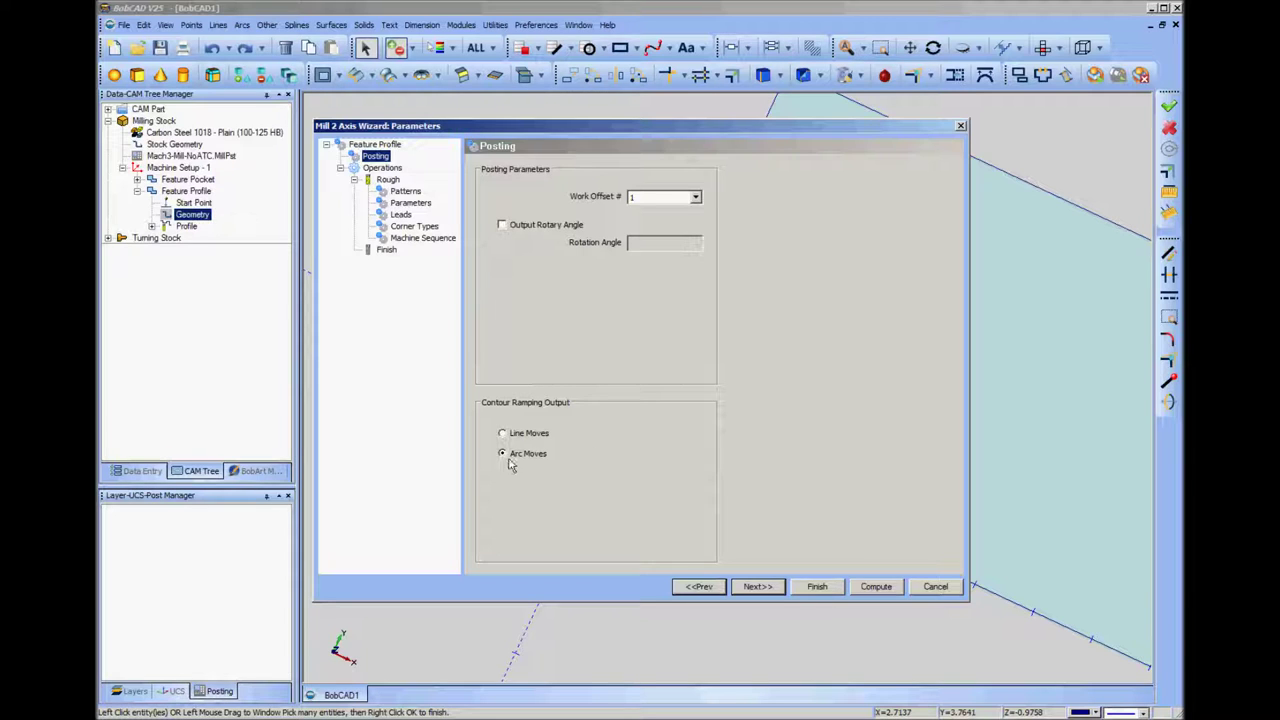
{"action": "left_click", "coordinate": [756, 587]}
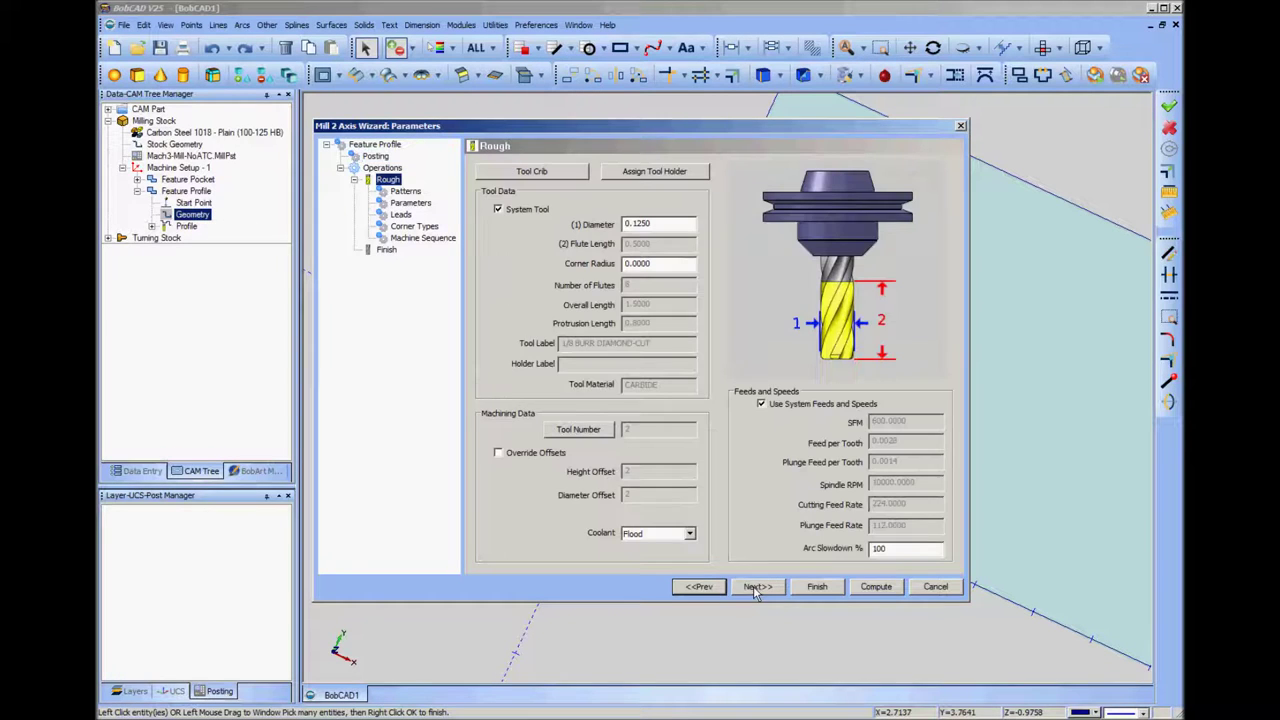
- Choose the 1/4 FLAT ENDMILL 1-FLUTE from the Tool Crib for the rough pass
{"action": "left_click", "coordinate": [563, 172]}
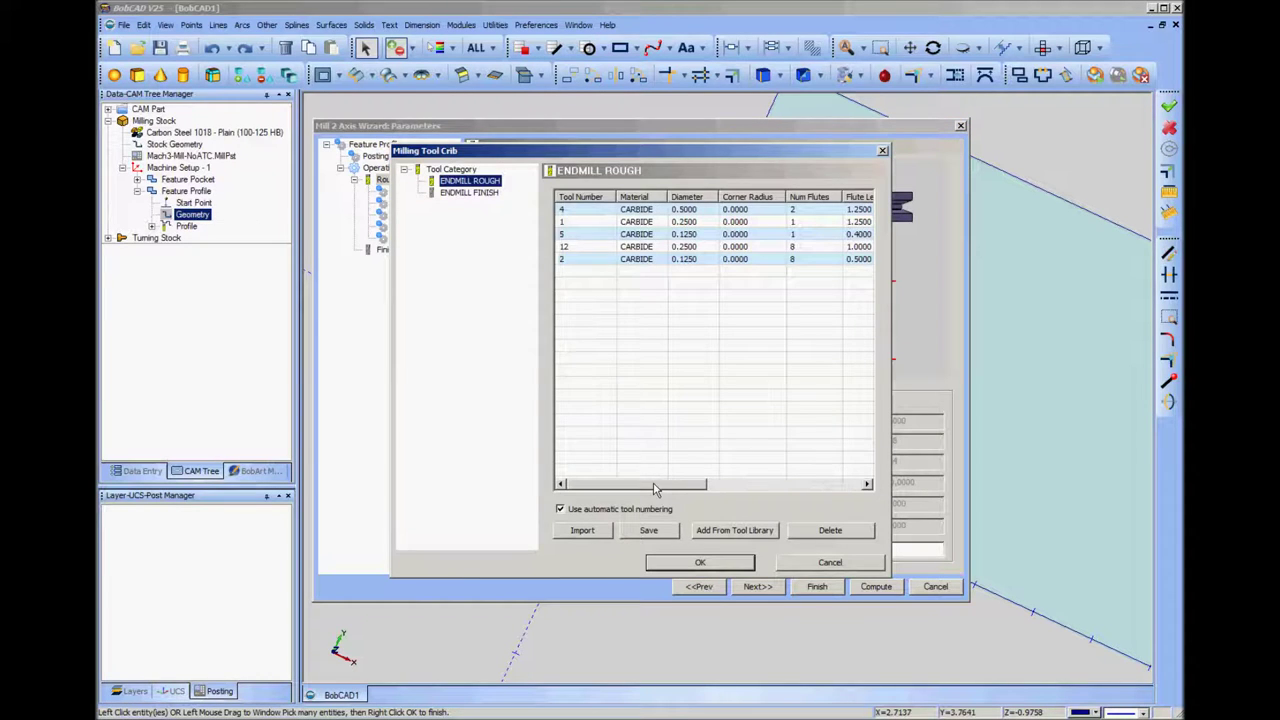
{"action": "left_click_drag", "start_coordinate": [657, 484], "coordinate": [785, 484]}
{"action": "left_click", "coordinate": [682, 223]}
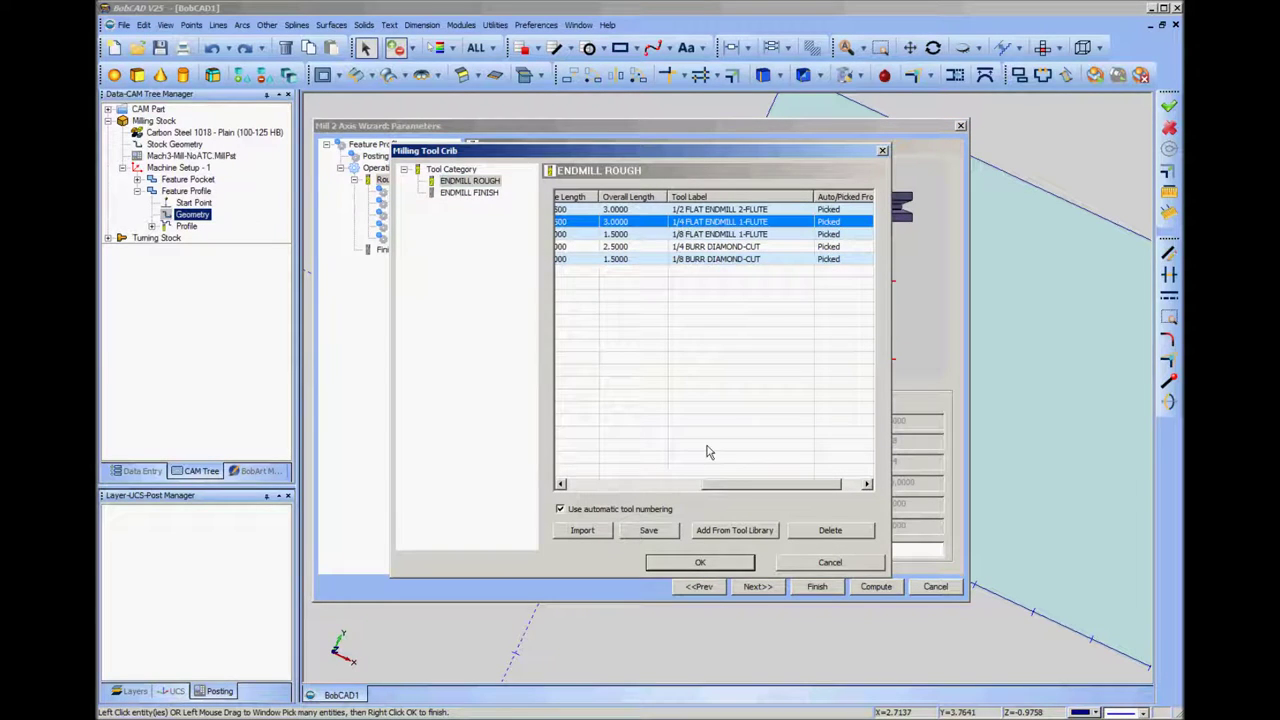
{"action": "left_click", "coordinate": [714, 565]}
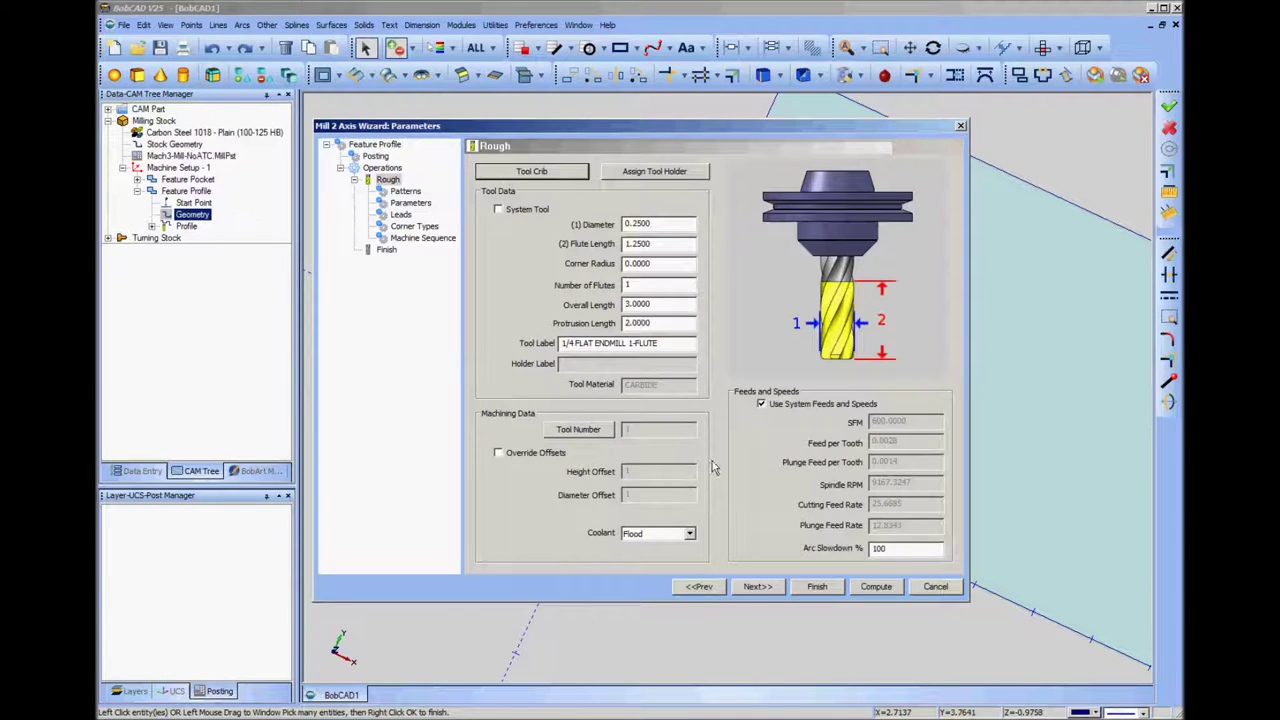
- Turn off system feeds and speeds and set cutting feed 60 and plunge feed 30
{"action": "left_click", "coordinate": [763, 406]}
{"action": "left_click_drag", "start_coordinate": [906, 504], "coordinate": [840, 500]}
{"action": "key", "text": "BackSpace"}
{"action": "type", "text": "60"}
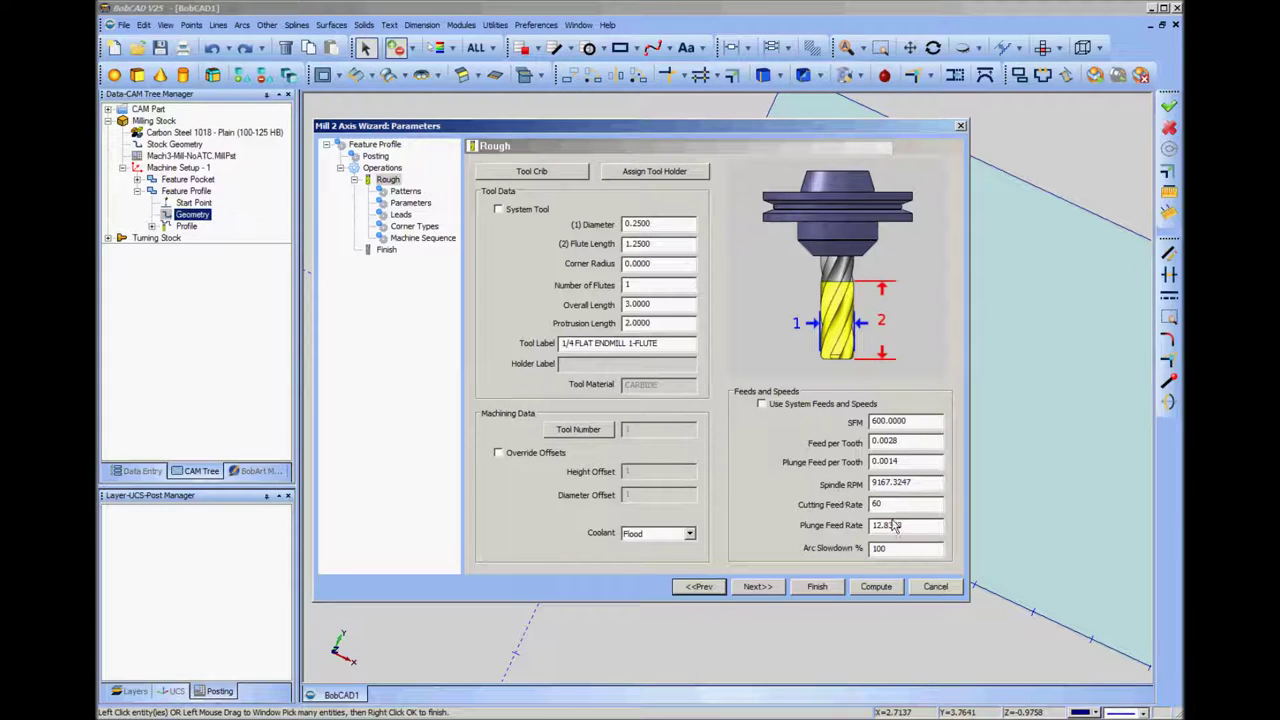
{"action": "left_click_drag", "start_coordinate": [906, 526], "coordinate": [870, 531]}
{"action": "key", "text": "BackSpace"}
{"action": "type", "text": "30"}
- On the Patterns page, set System Compensation to Right after briefly trying Off
{"action": "left_click", "coordinate": [757, 587]}
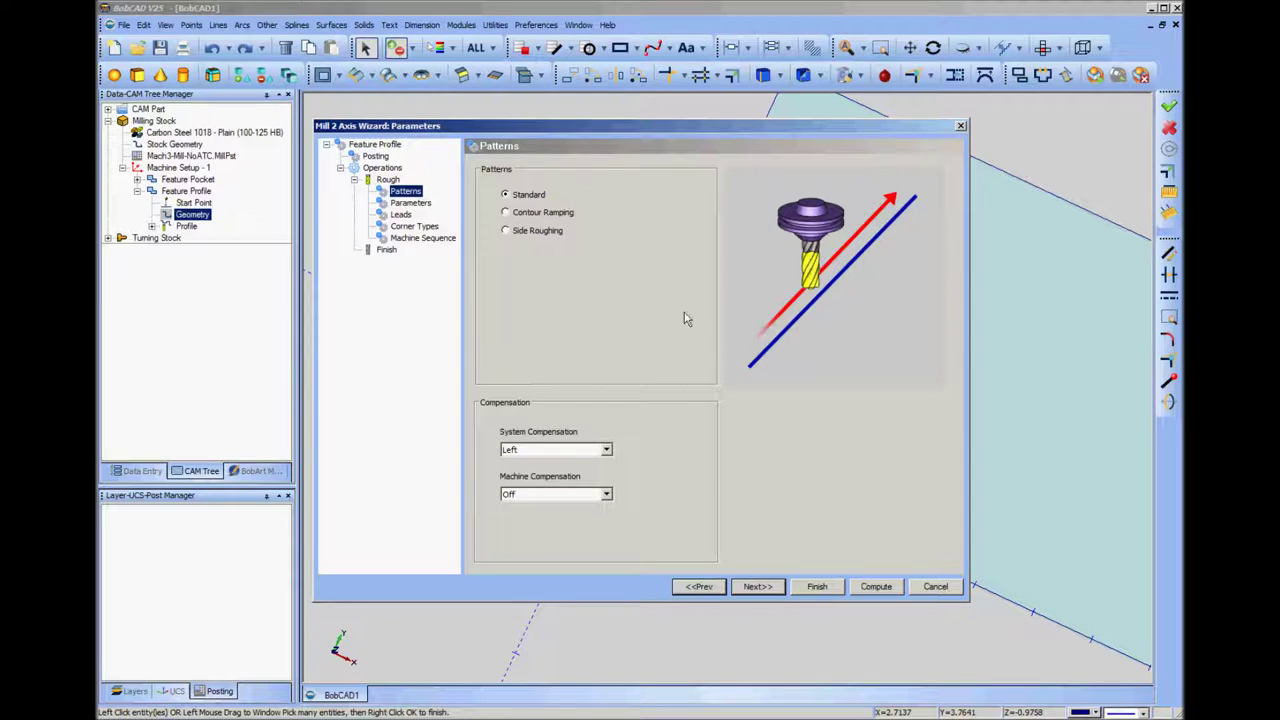
{"action": "left_click_drag", "start_coordinate": [690, 130], "coordinate": [395, 186]}
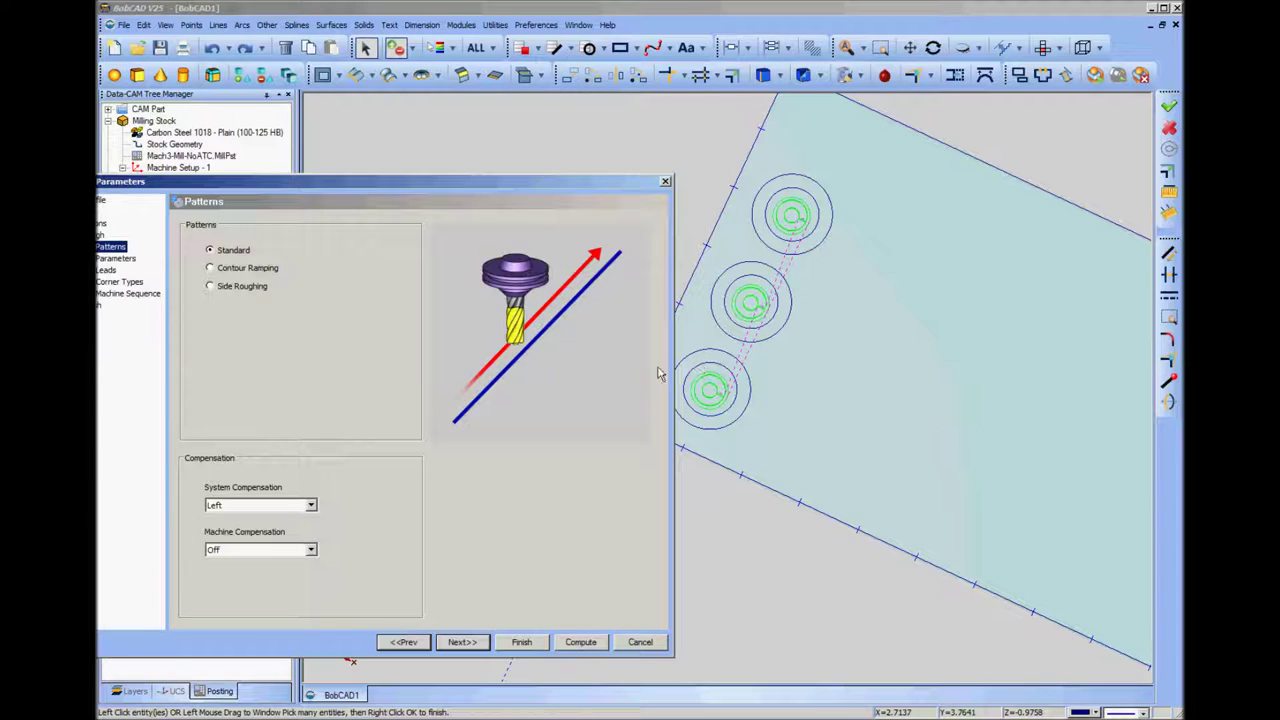
{"action": "left_click", "coordinate": [311, 507]}
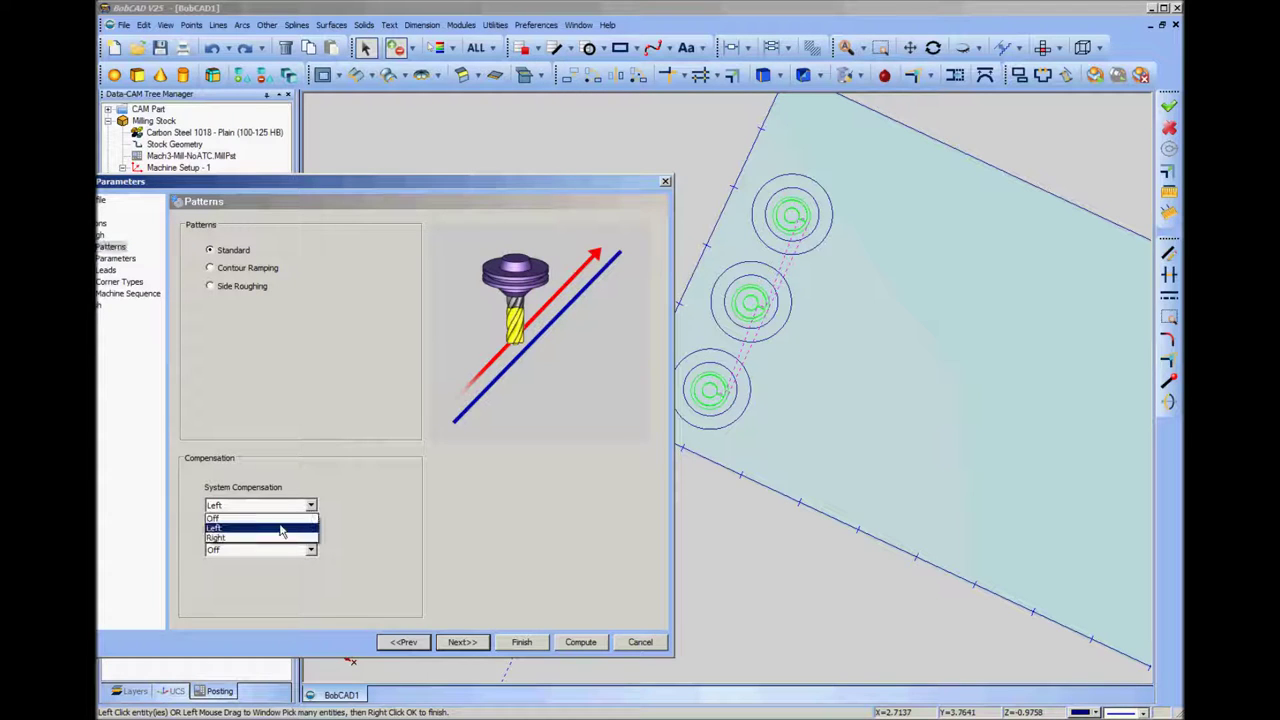
{"action": "left_click", "coordinate": [274, 540]}
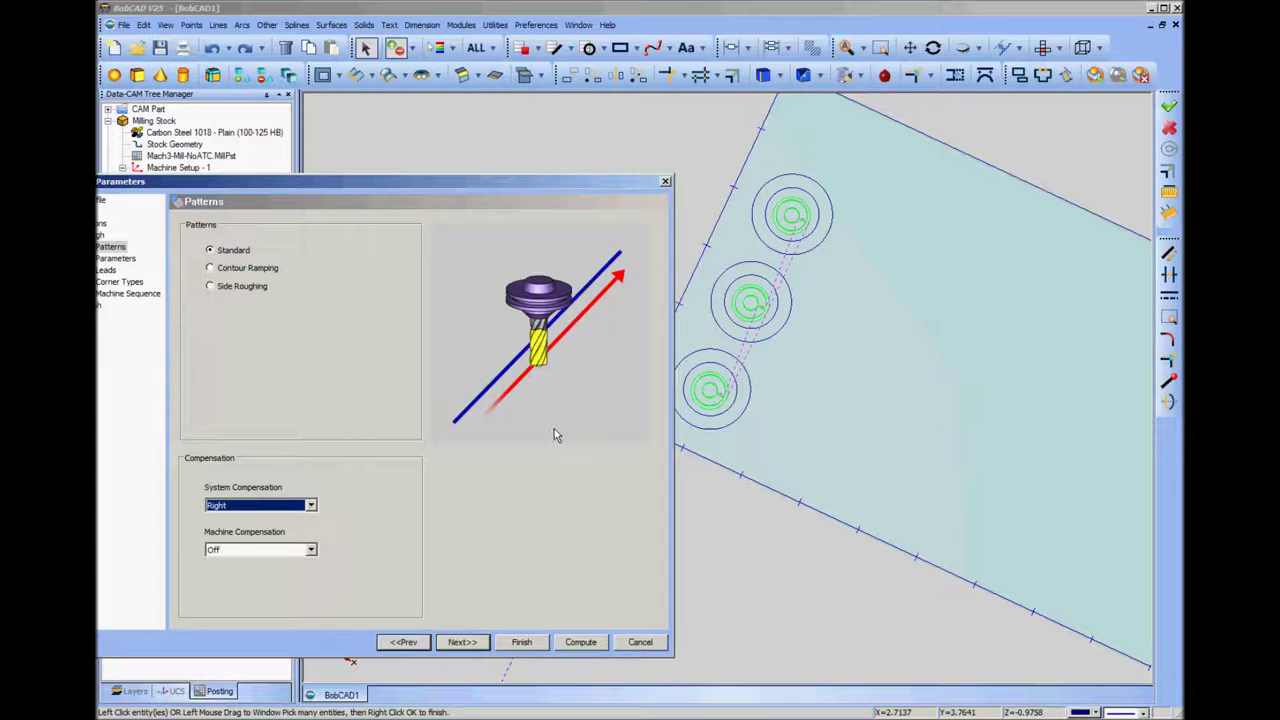
{"action": "left_click", "coordinate": [310, 508]}
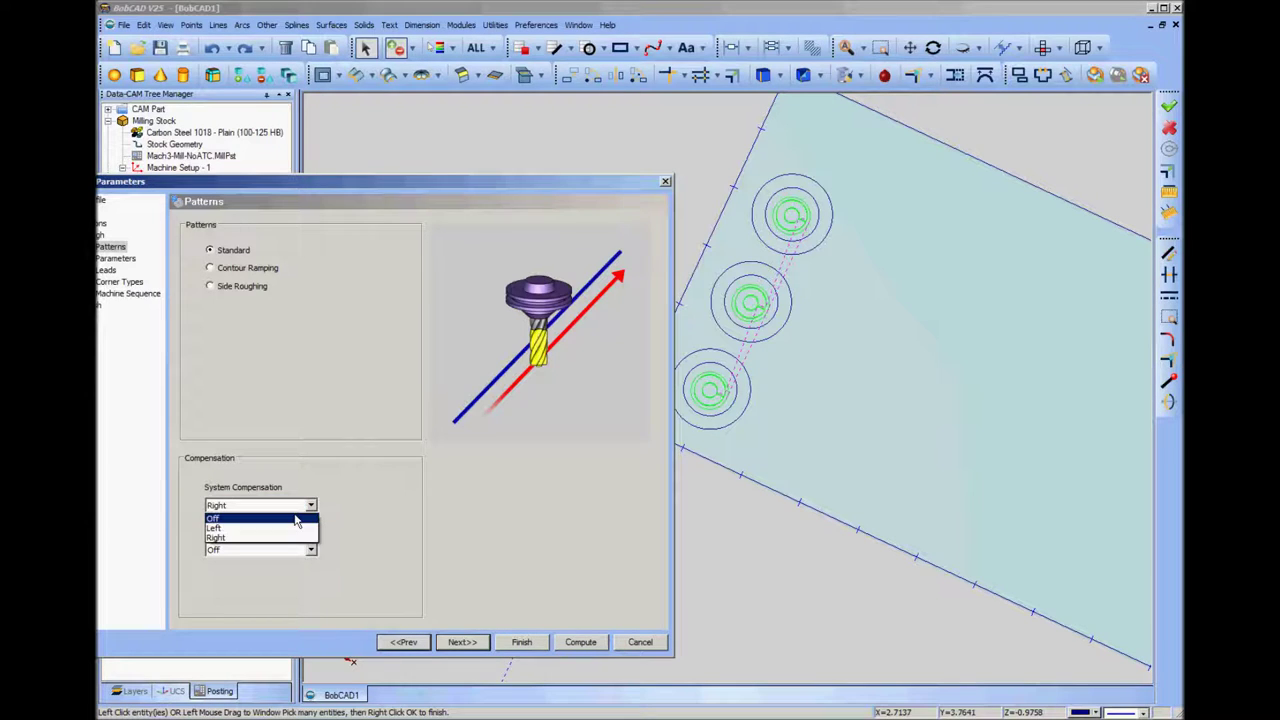
{"action": "left_click", "coordinate": [237, 519]}
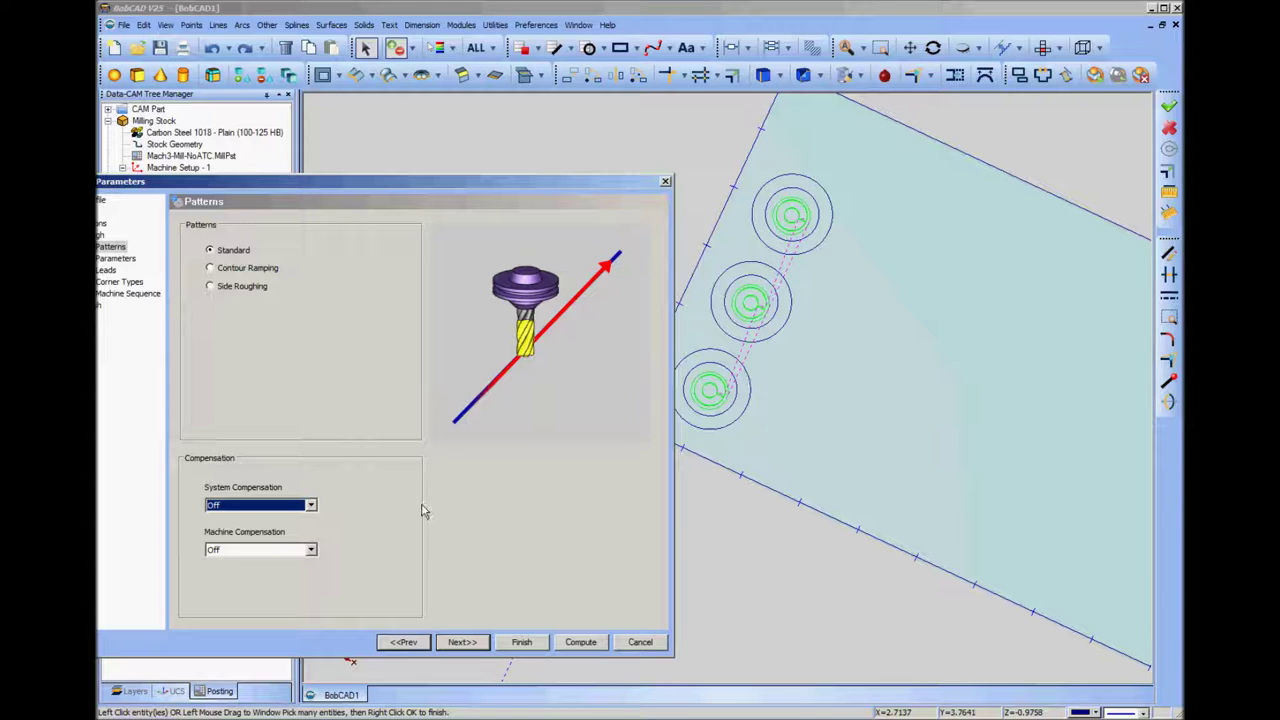
{"action": "left_click", "coordinate": [311, 505]}
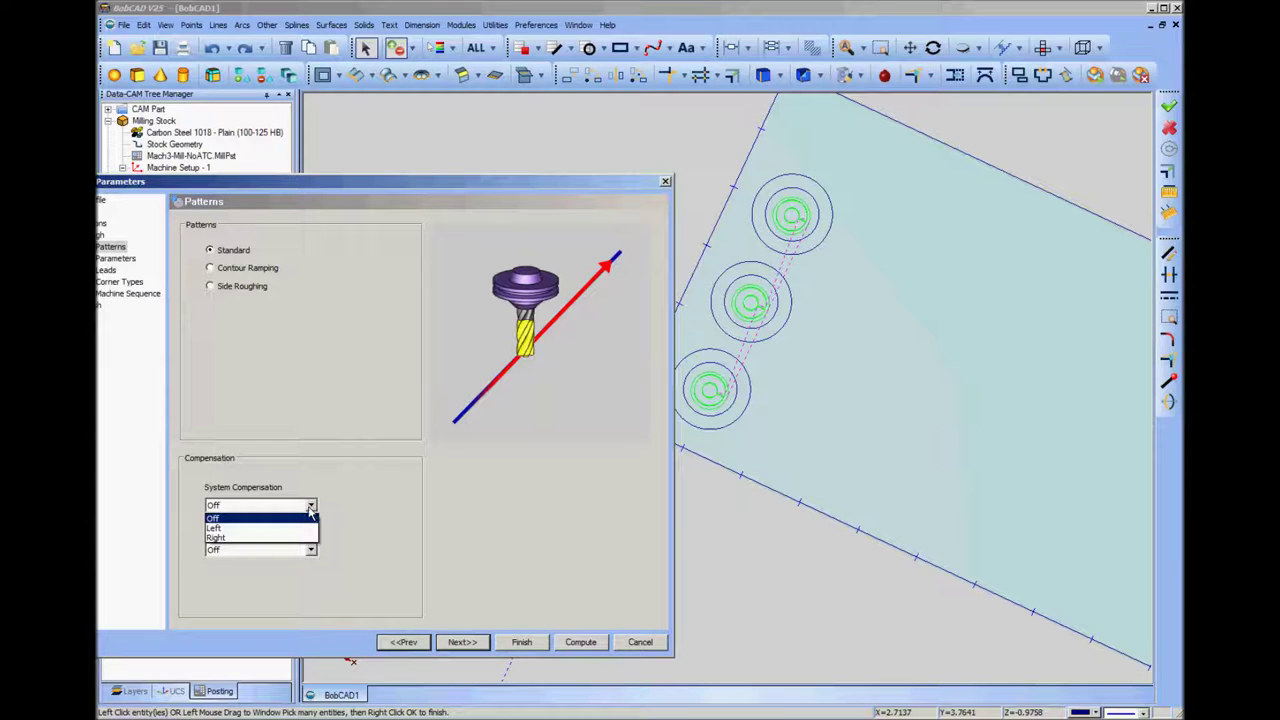
{"action": "left_click", "coordinate": [297, 539]}
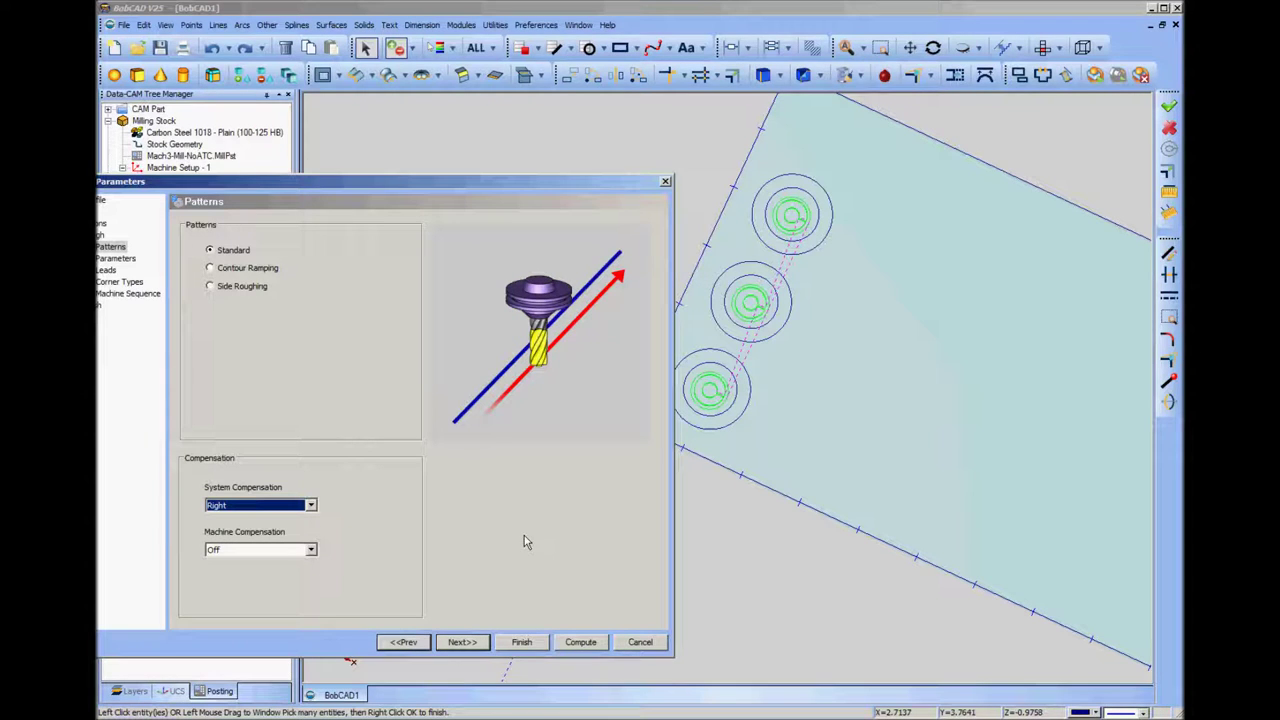
{"action": "left_click_drag", "start_coordinate": [444, 176], "coordinate": [484, 142]}
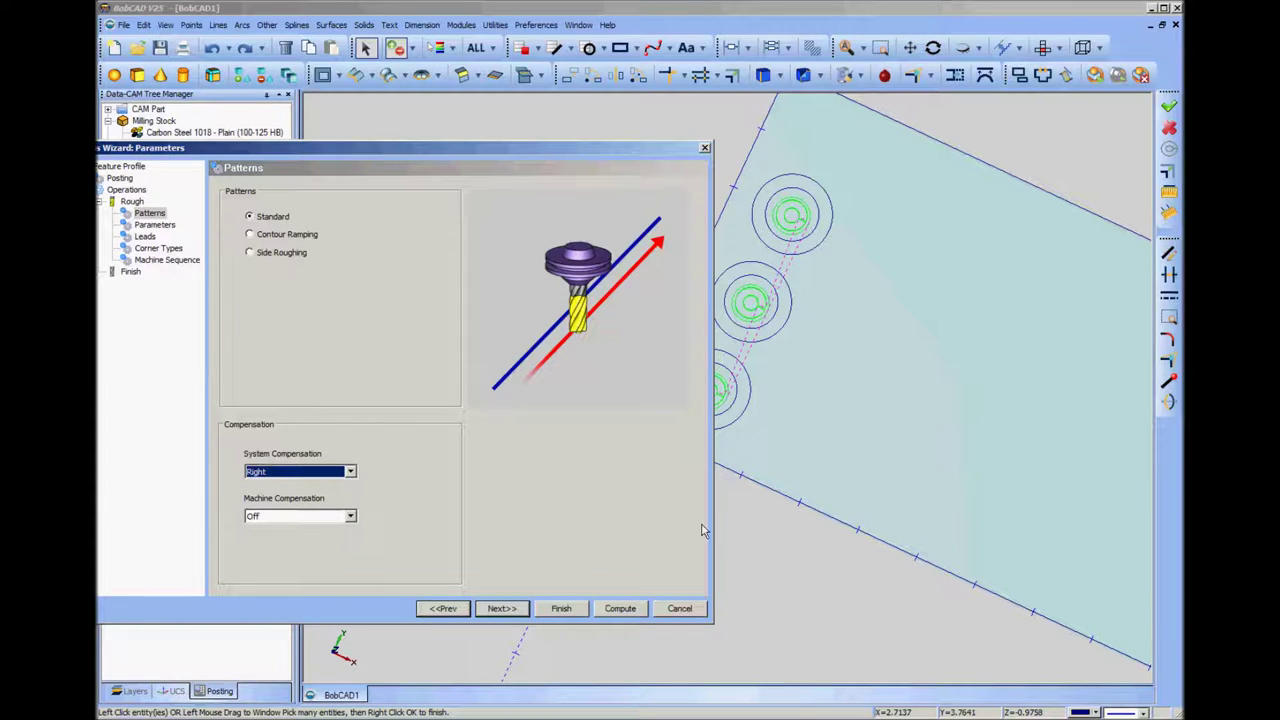
- Set side allowance 0.05 and total depth 0.375, cut in multiple even-depth steps
{"action": "left_click", "coordinate": [497, 612]}
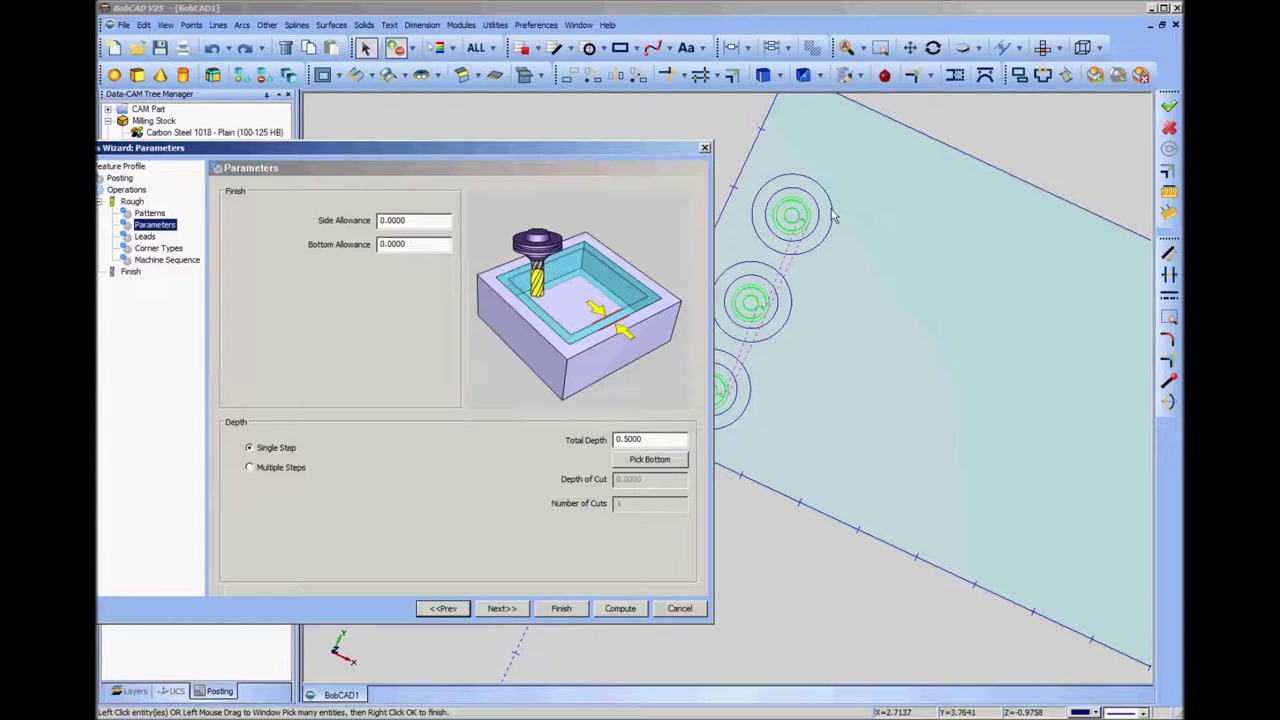
{"action": "left_click_drag", "start_coordinate": [393, 221], "coordinate": [435, 222]}
{"action": "key", "text": "BackSpace"}
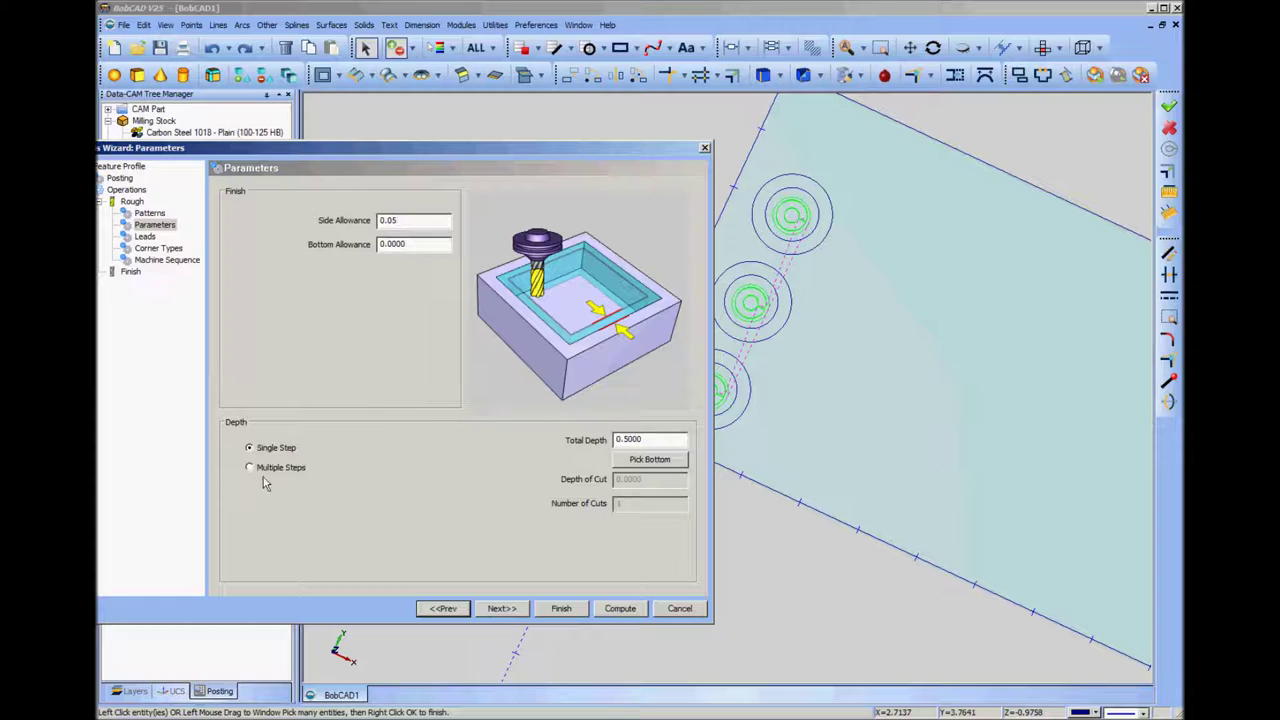
{"action": "left_click_drag", "start_coordinate": [626, 440], "coordinate": [675, 440]}
{"action": "key", "text": "BackSpace"}
{"action": "type", "text": "37"}
{"action": "left_click", "coordinate": [250, 468]}
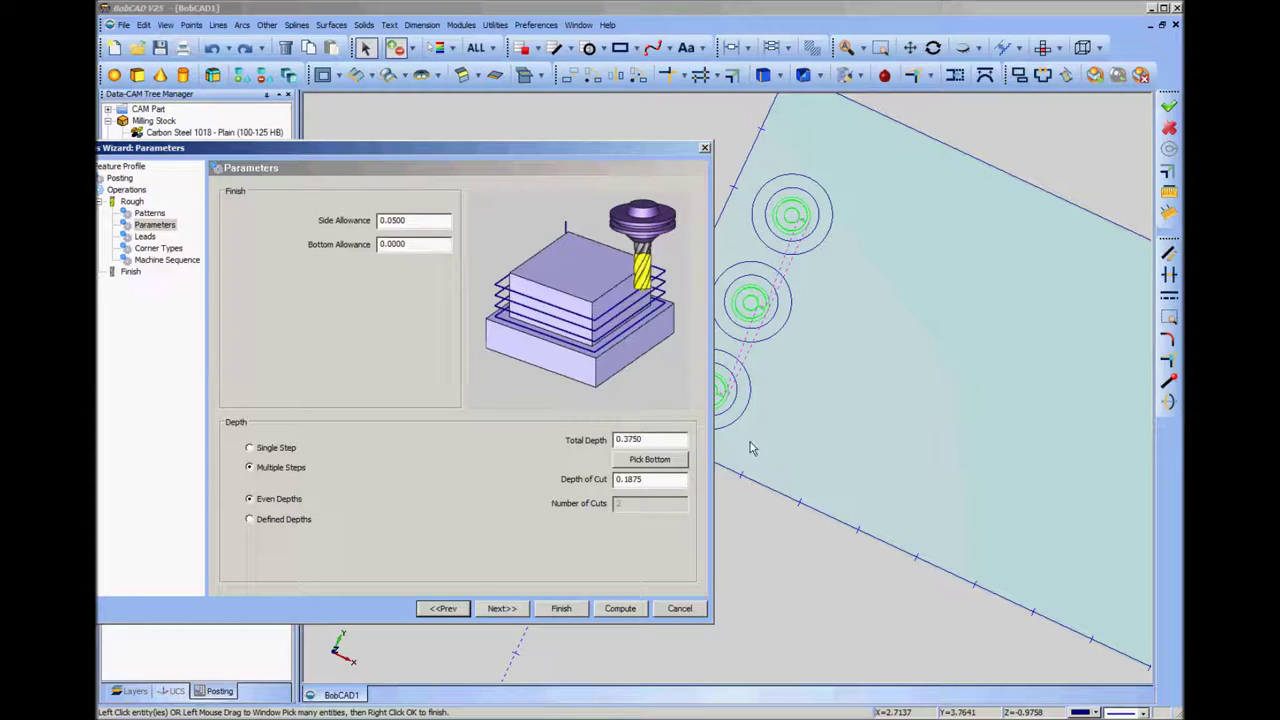
{"action": "left_click", "coordinate": [508, 612]}
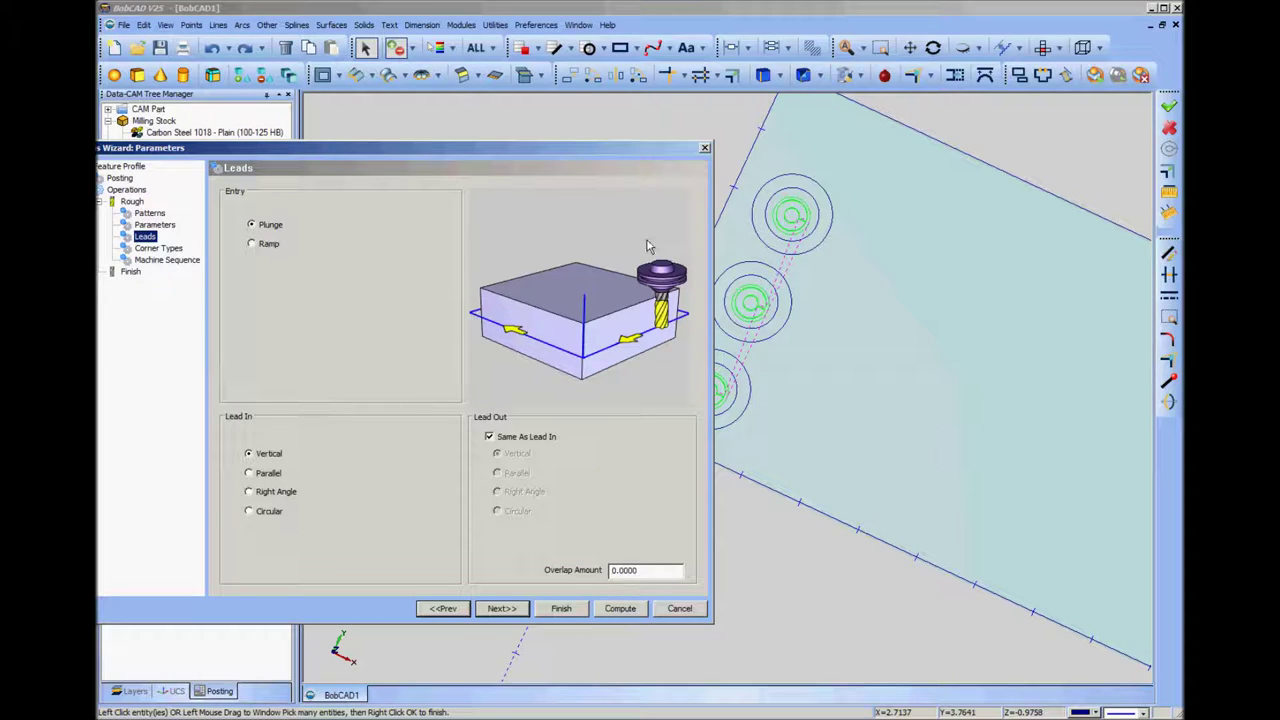
- Try a Ramp entry, then return to a Plunge entry with vertical lead-in
{"action": "left_click", "coordinate": [253, 245]}
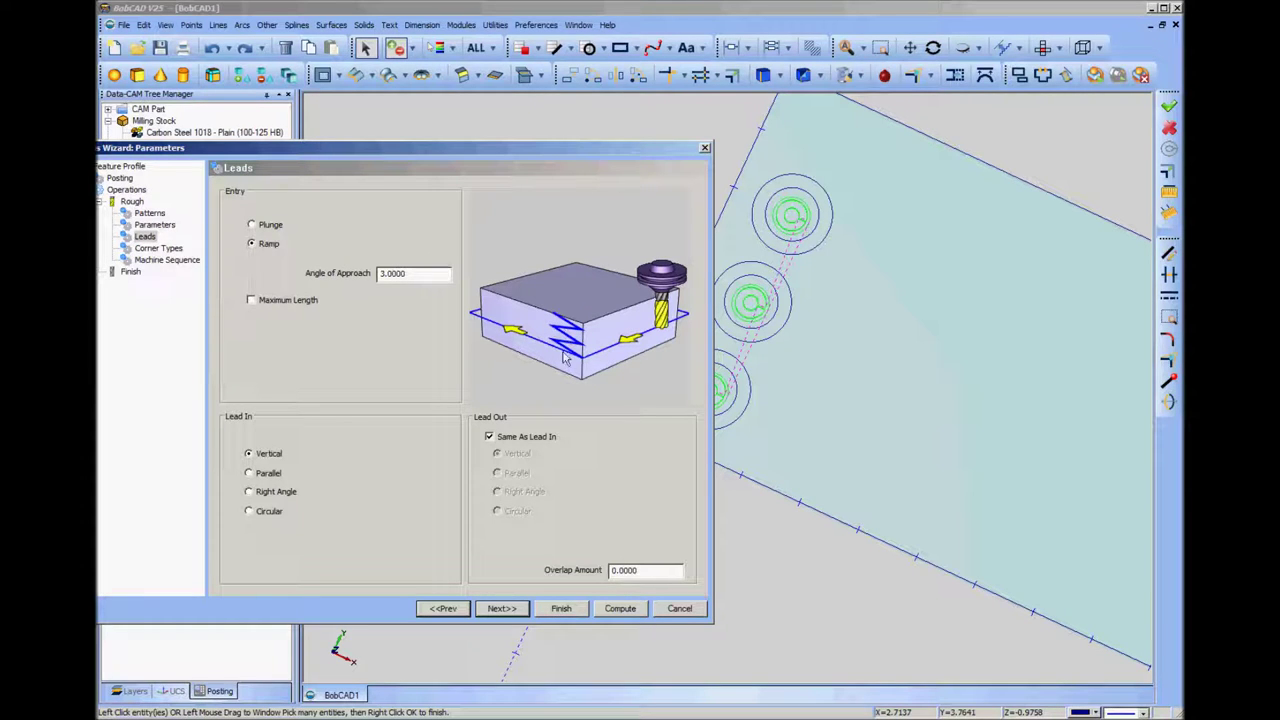
{"action": "left_click", "coordinate": [252, 226]}
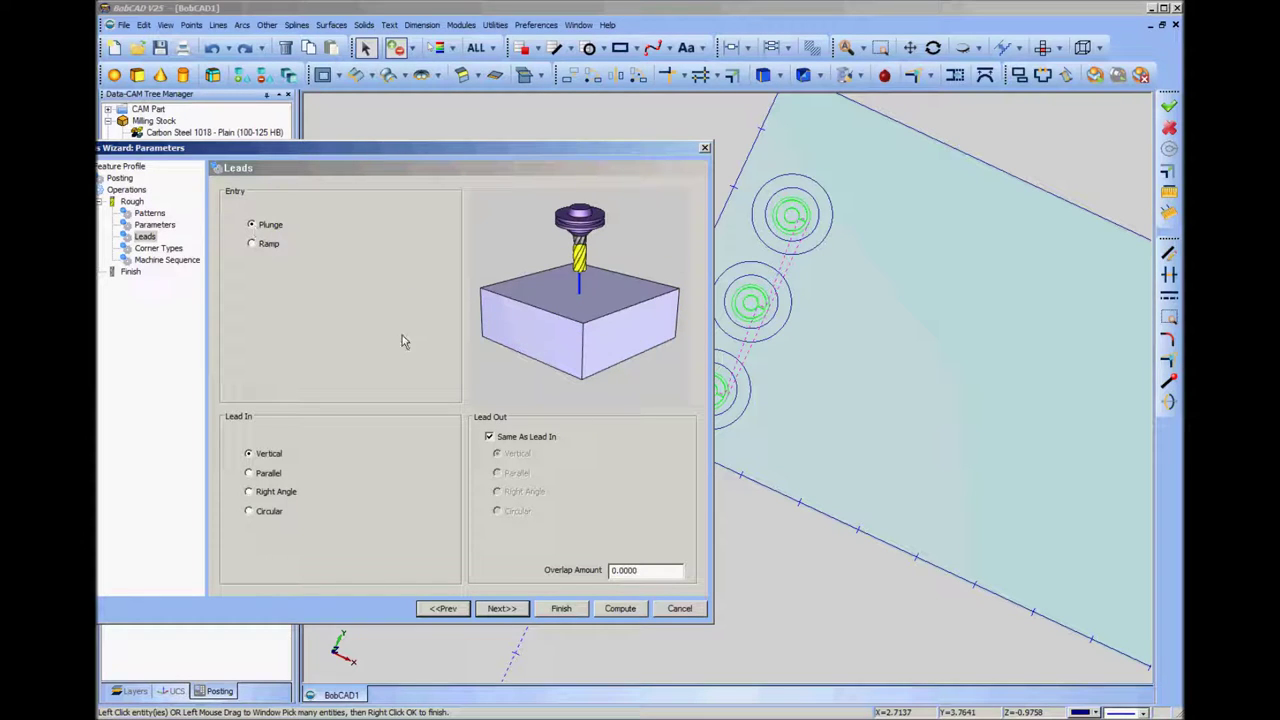
{"action": "left_click", "coordinate": [501, 609]}
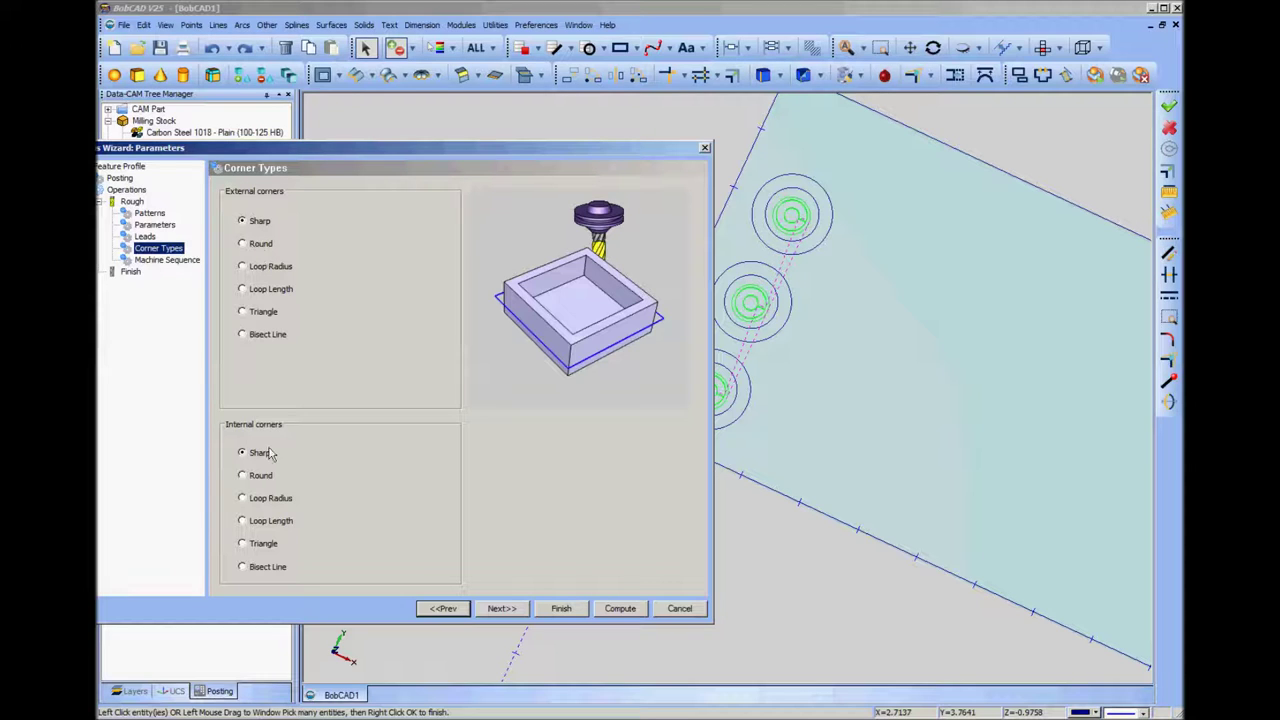
- Make external and internal corners round, then advance past Machine Sequence to the finish page
{"action": "left_click", "coordinate": [259, 245]}
{"action": "left_click", "coordinate": [262, 477]}
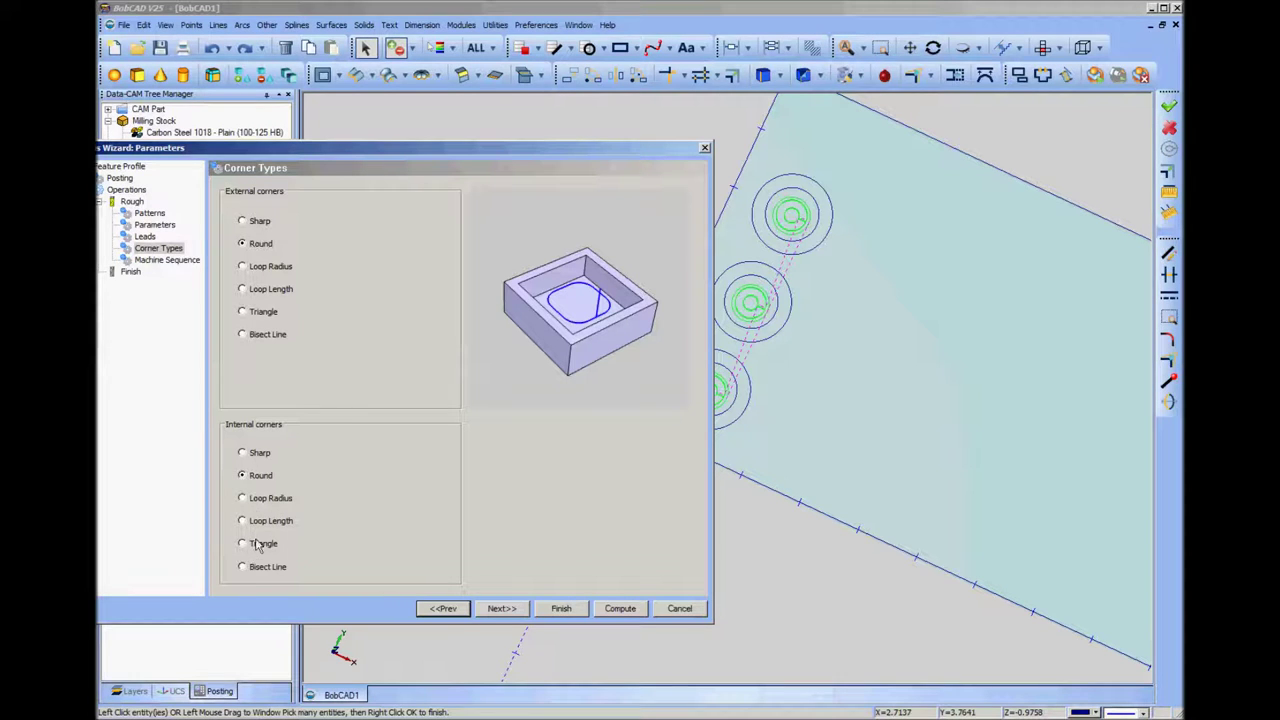
{"action": "left_click", "coordinate": [503, 610]}
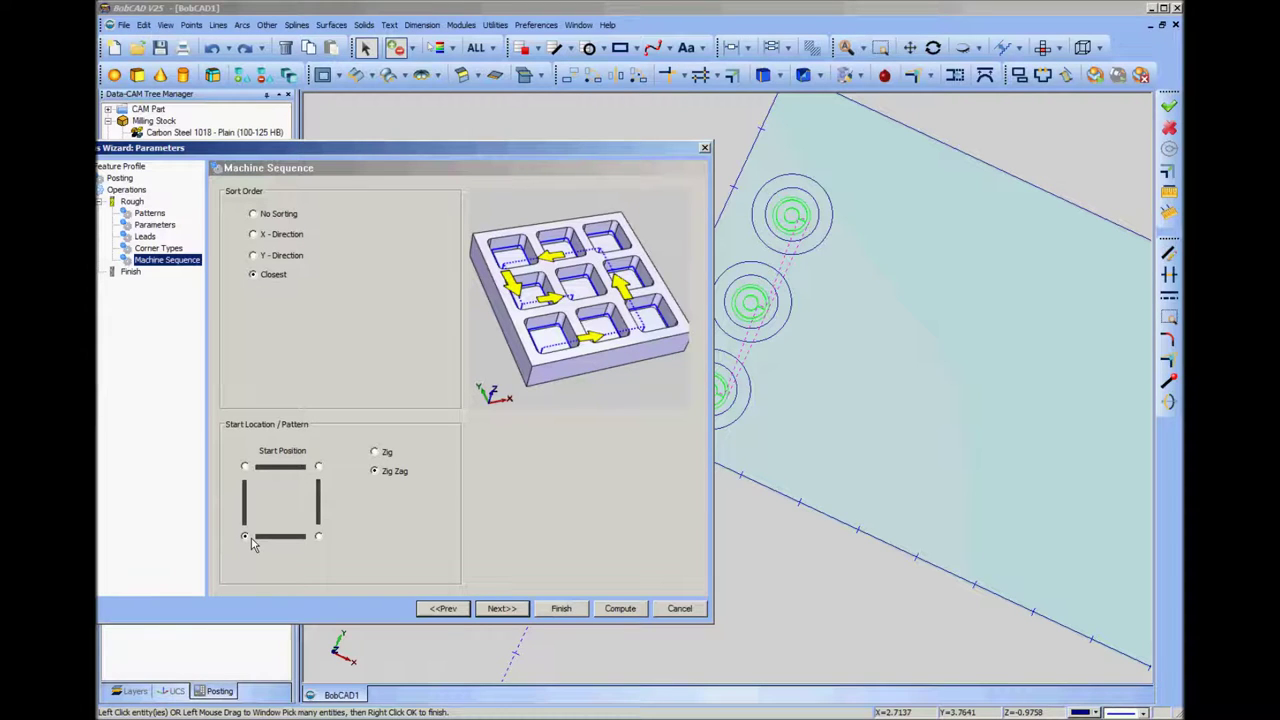
{"action": "left_click", "coordinate": [502, 609]}
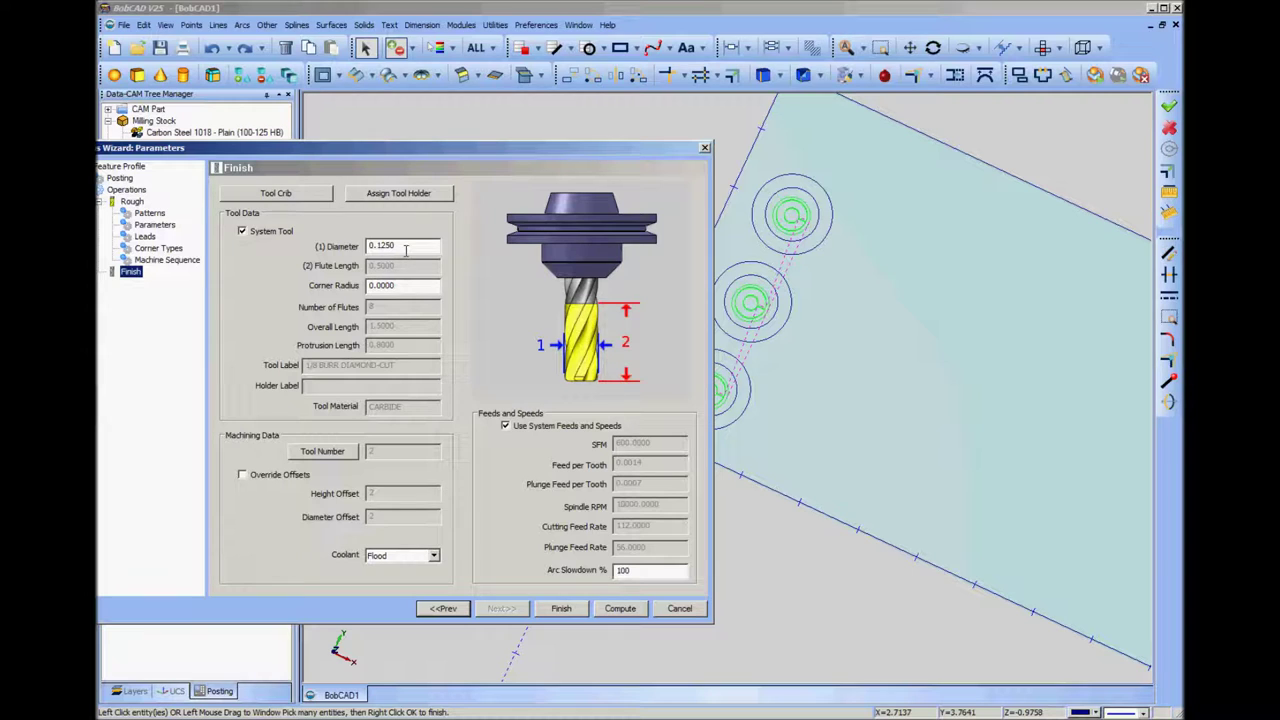
- Choose the 1/4 FLAT ENDMILL 1-FLUTE from the Tool Crib for the finish pass
{"action": "left_click", "coordinate": [295, 196]}
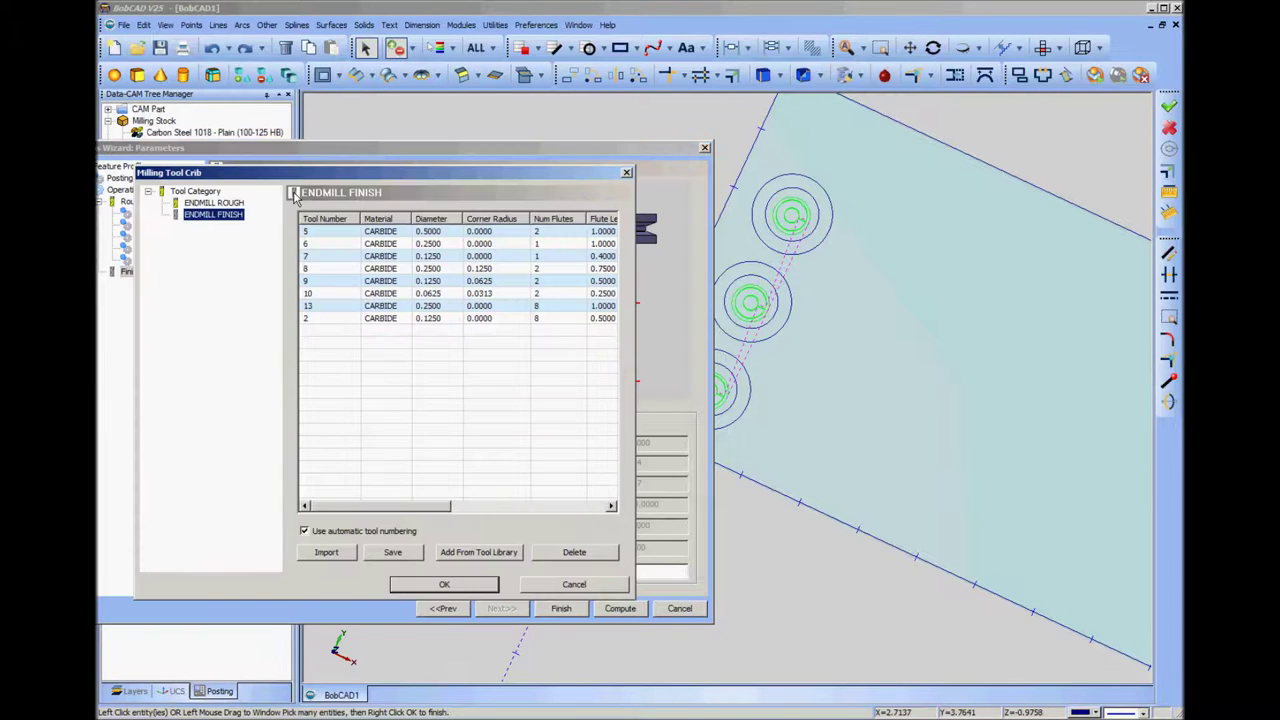
{"action": "left_click_drag", "start_coordinate": [397, 514], "coordinate": [512, 514]}
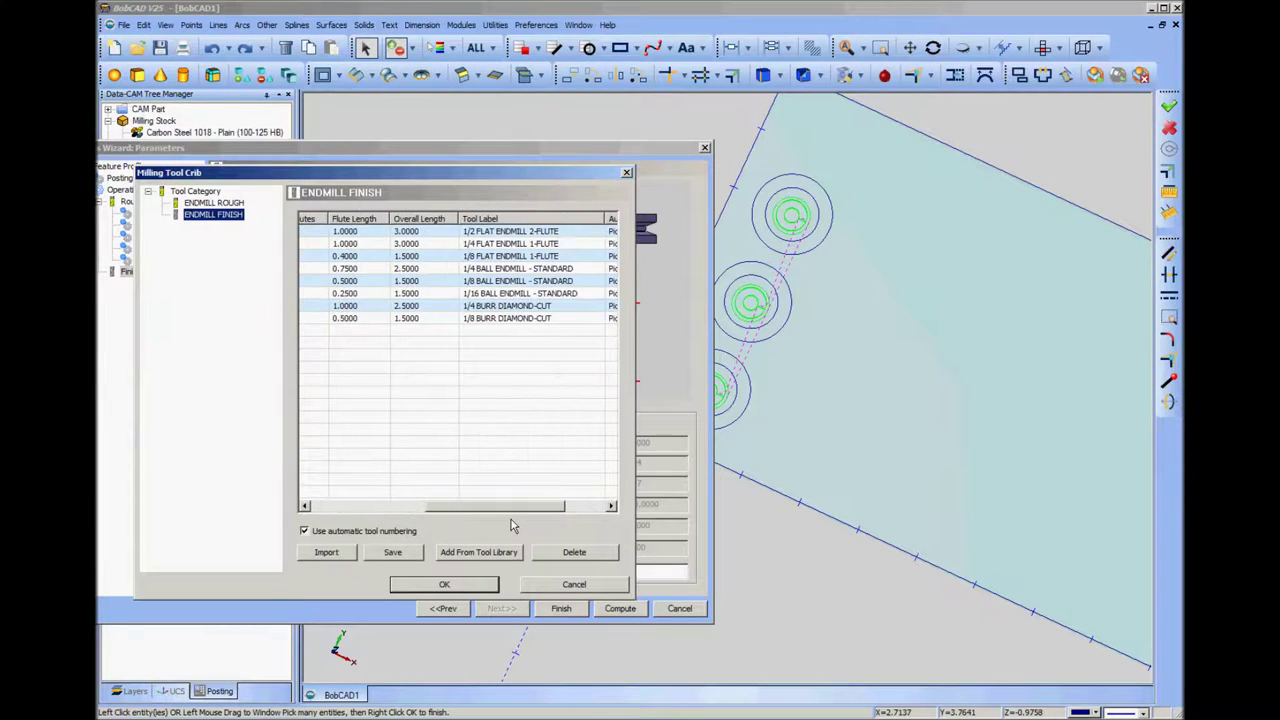
{"action": "left_click", "coordinate": [493, 246]}
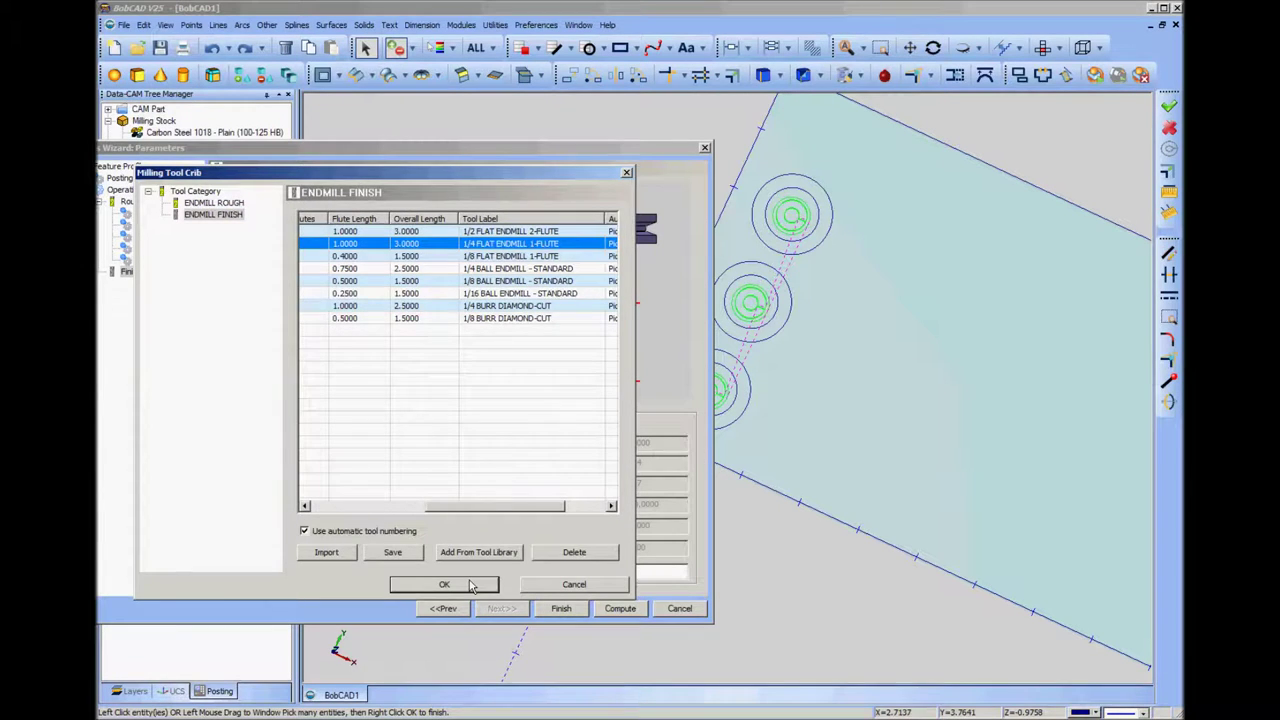
{"action": "left_click", "coordinate": [470, 585]}
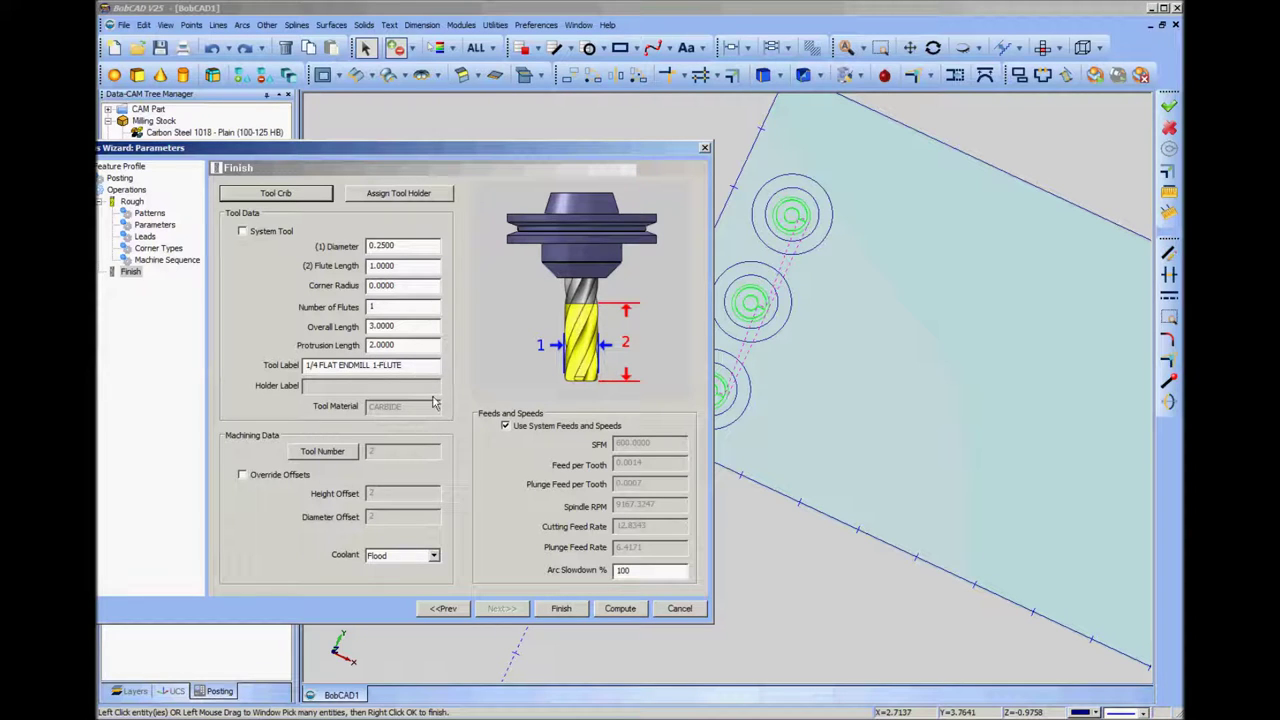
- Turn off system feeds, set cutting and plunge feed rates to 24, and finish the wizard
{"action": "left_click", "coordinate": [506, 426]}
{"action": "left_click_drag", "start_coordinate": [652, 526], "coordinate": [617, 525]}
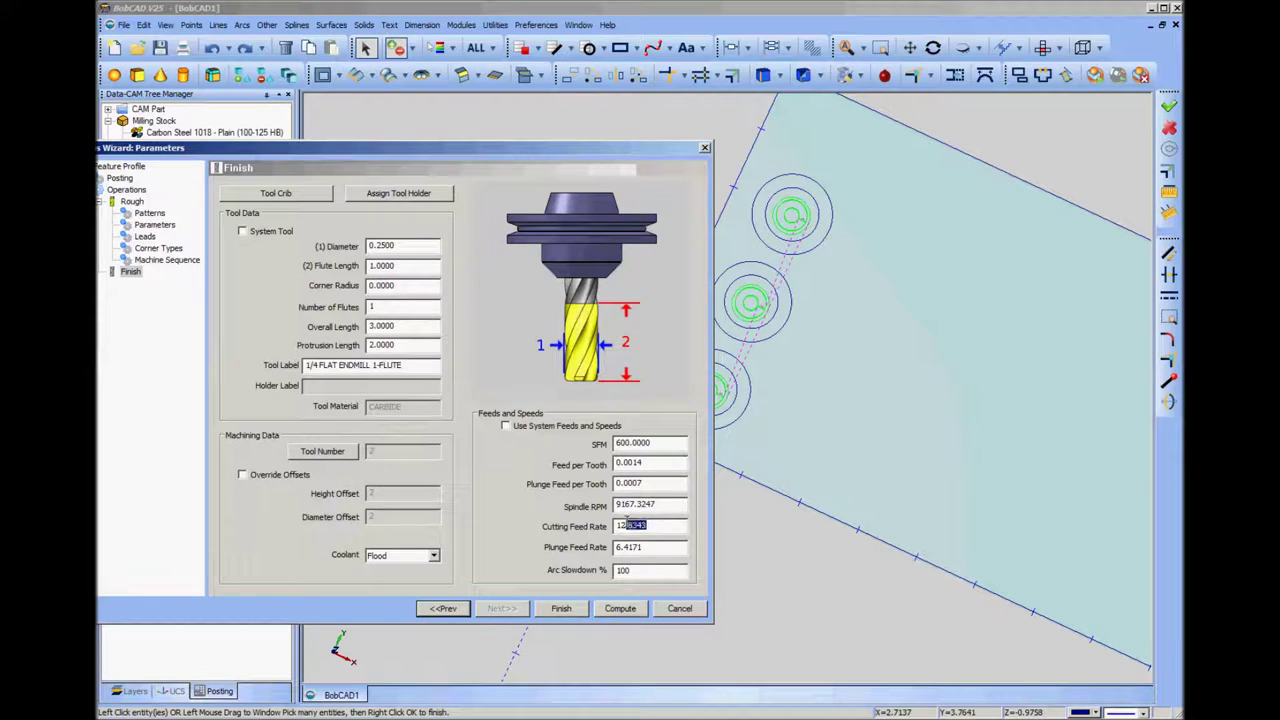
{"action": "type", "text": "24"}
{"action": "key", "text": "Tab"}
{"action": "key", "text": "BackSpace"}
{"action": "left_click", "coordinate": [566, 610]}
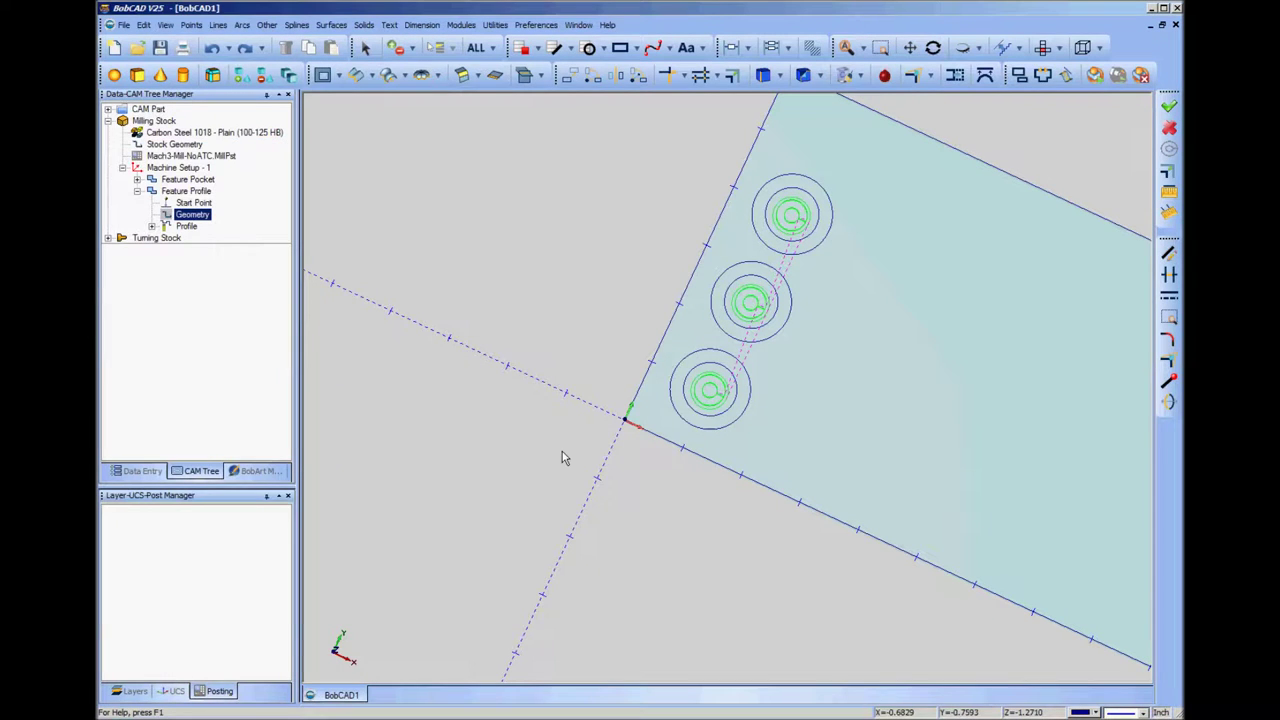
{"action": "middle_click_drag", "start_coordinate": [783, 471], "coordinate": [755, 438]}
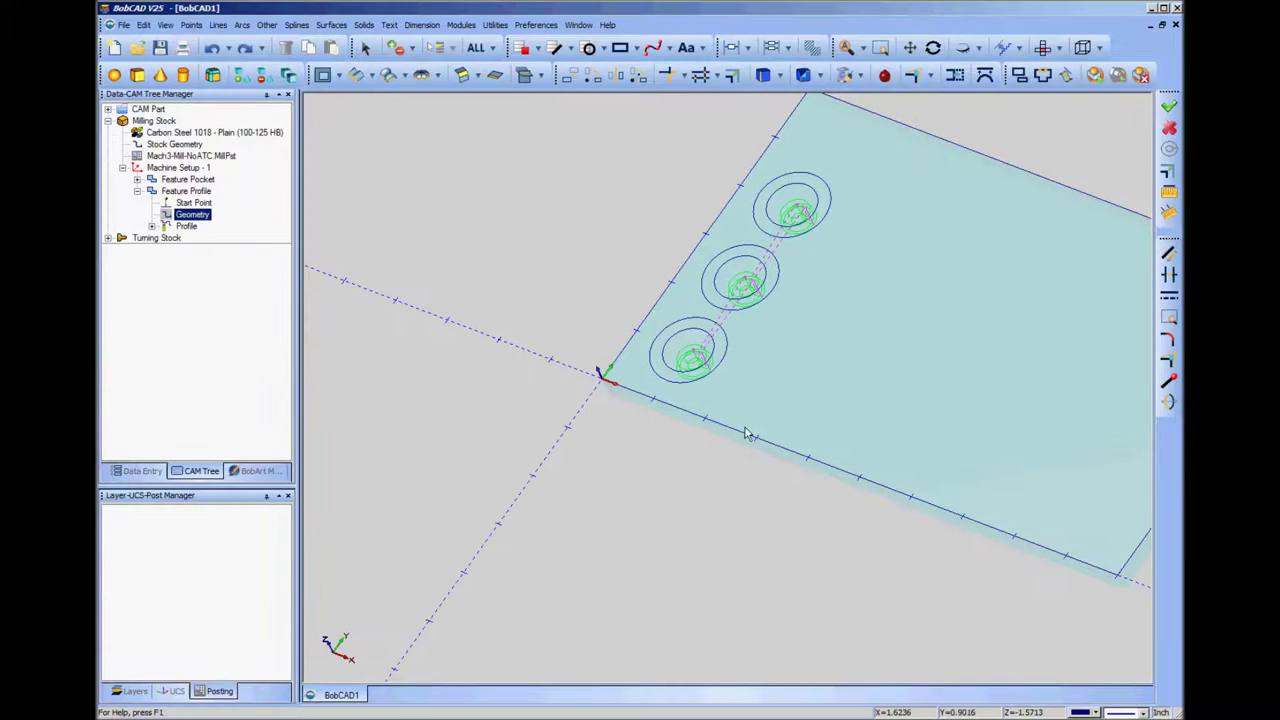
{"action": "left_click", "coordinate": [186, 190]}
{"action": "scroll", "coordinate": [680, 323], "scroll_direction": "up", "scroll_amount": 2}
{"action": "scroll", "coordinate": [680, 323], "scroll_direction": "up", "scroll_amount": 1}
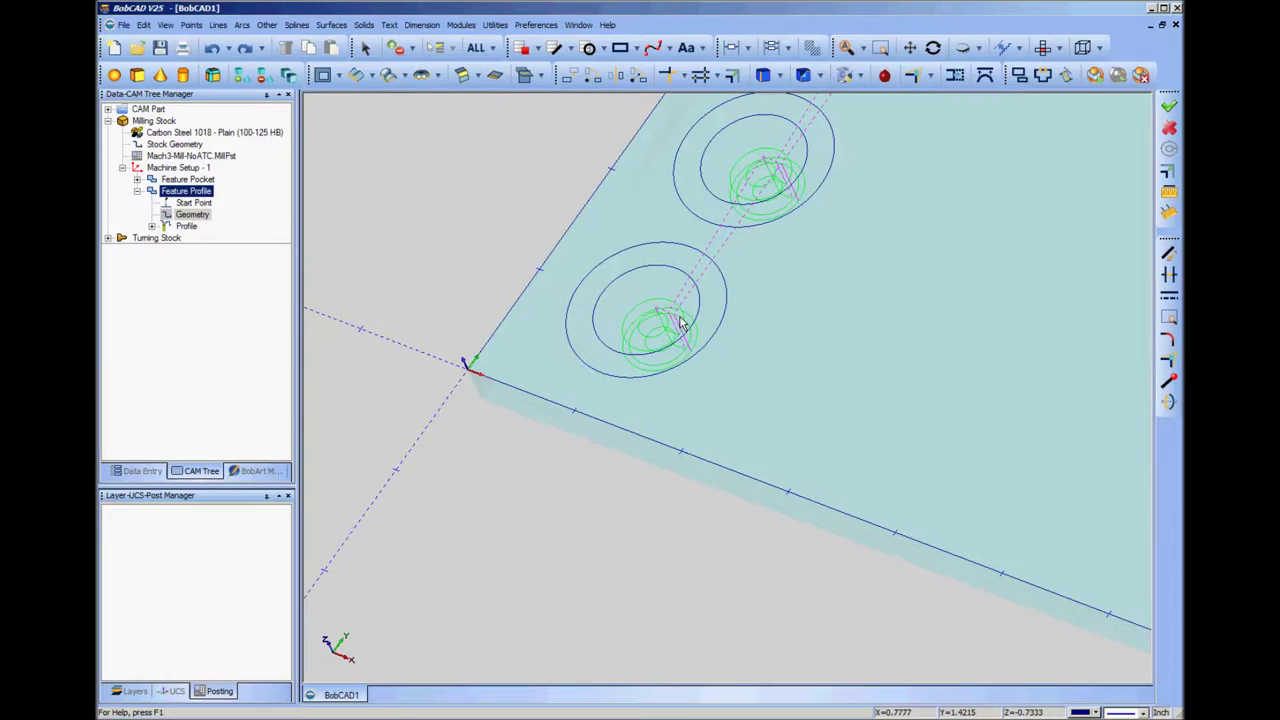
{"action": "left_click", "coordinate": [192, 214]}
{"action": "right_click", "coordinate": [200, 218]}
{"action": "left_click", "coordinate": [232, 230]}
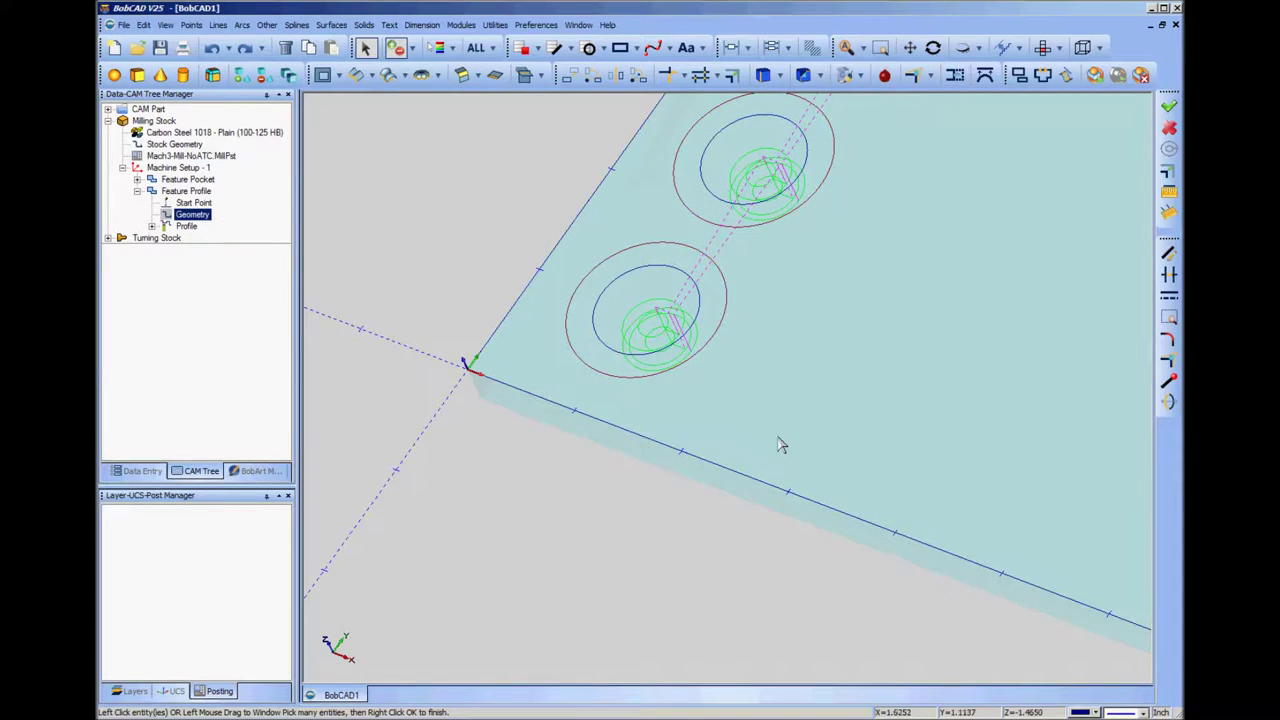
{"action": "scroll", "coordinate": [780, 445], "scroll_direction": "down", "scroll_amount": 2}
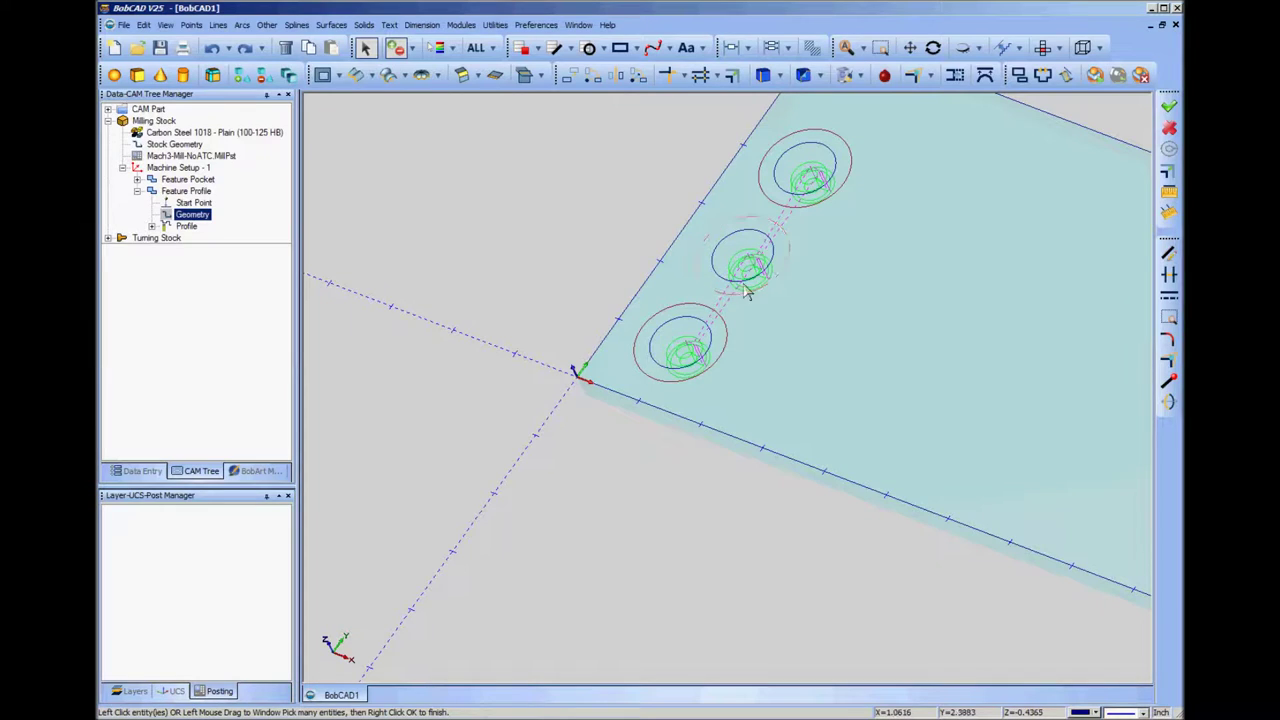
{"action": "key", "text": "Return"}
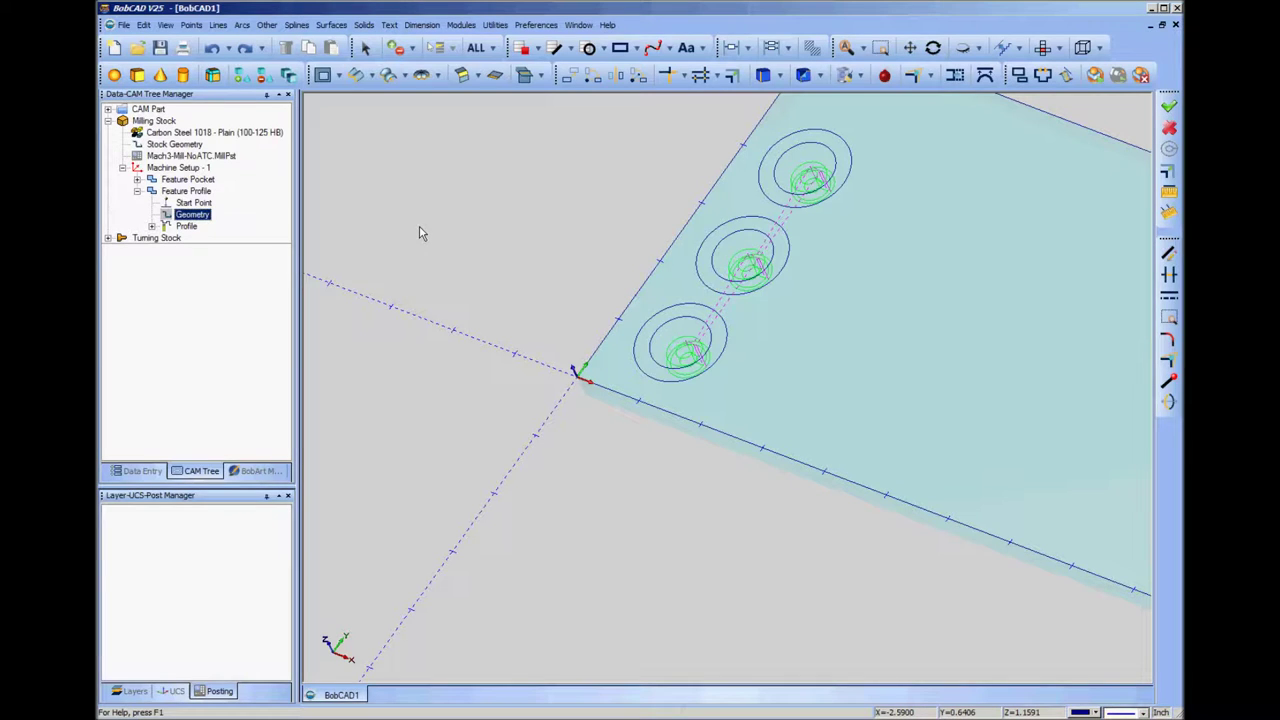
{"action": "left_click", "coordinate": [188, 227]}
- Compute the Profile toolpath and inspect the green rings around the three circles
{"action": "right_click", "coordinate": [189, 231]}
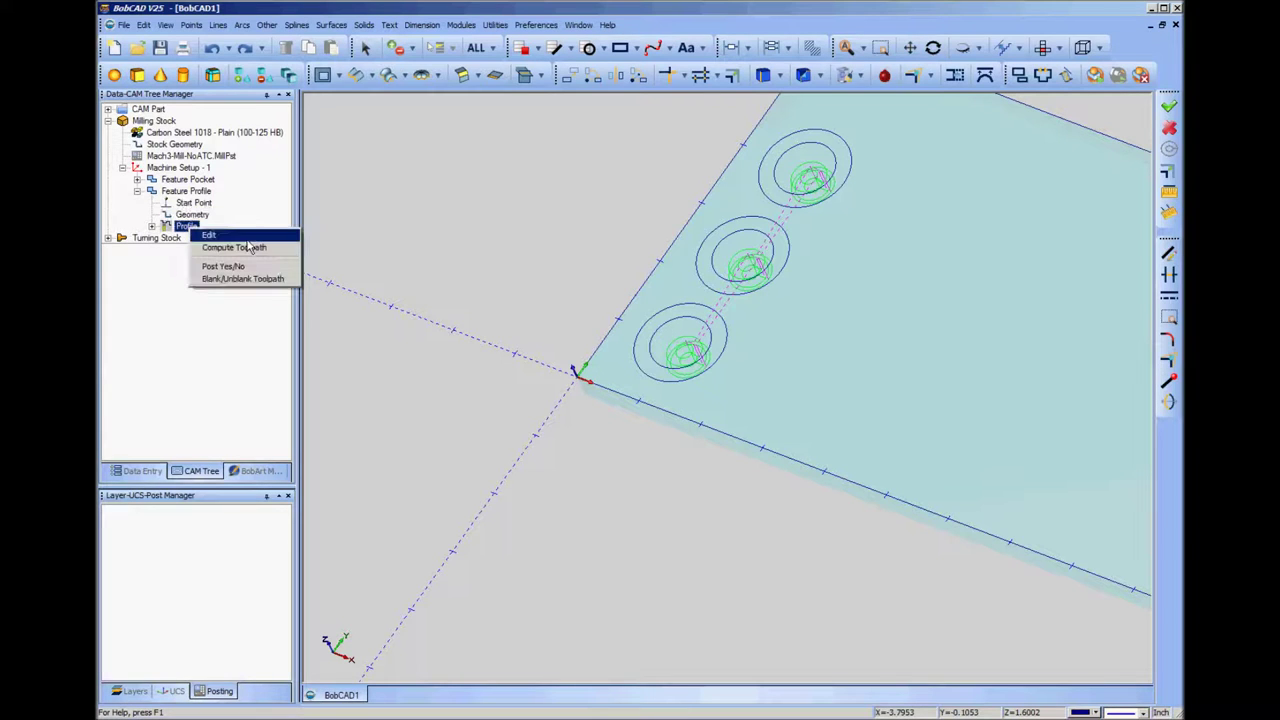
{"action": "left_click", "coordinate": [234, 247]}
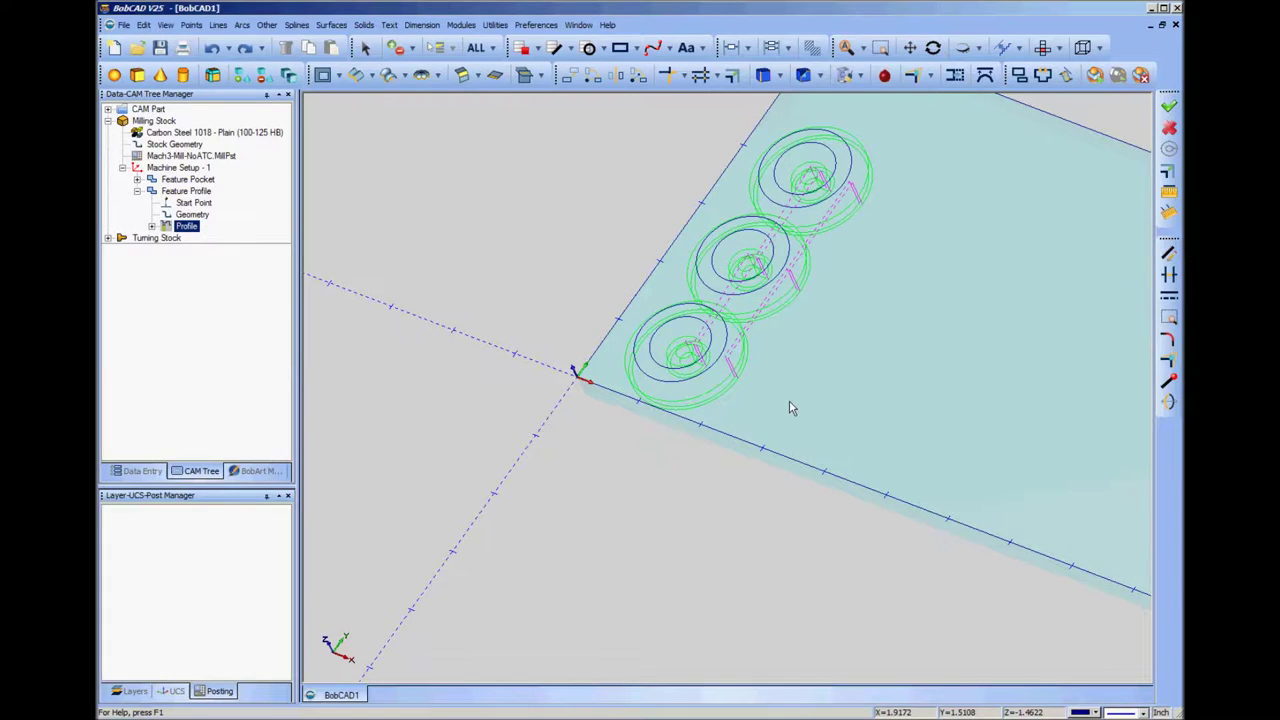
{"action": "scroll", "coordinate": [789, 408], "scroll_direction": "up", "scroll_amount": 5}
{"action": "middle_click_drag", "start_coordinate": [829, 394], "coordinate": [895, 390]}
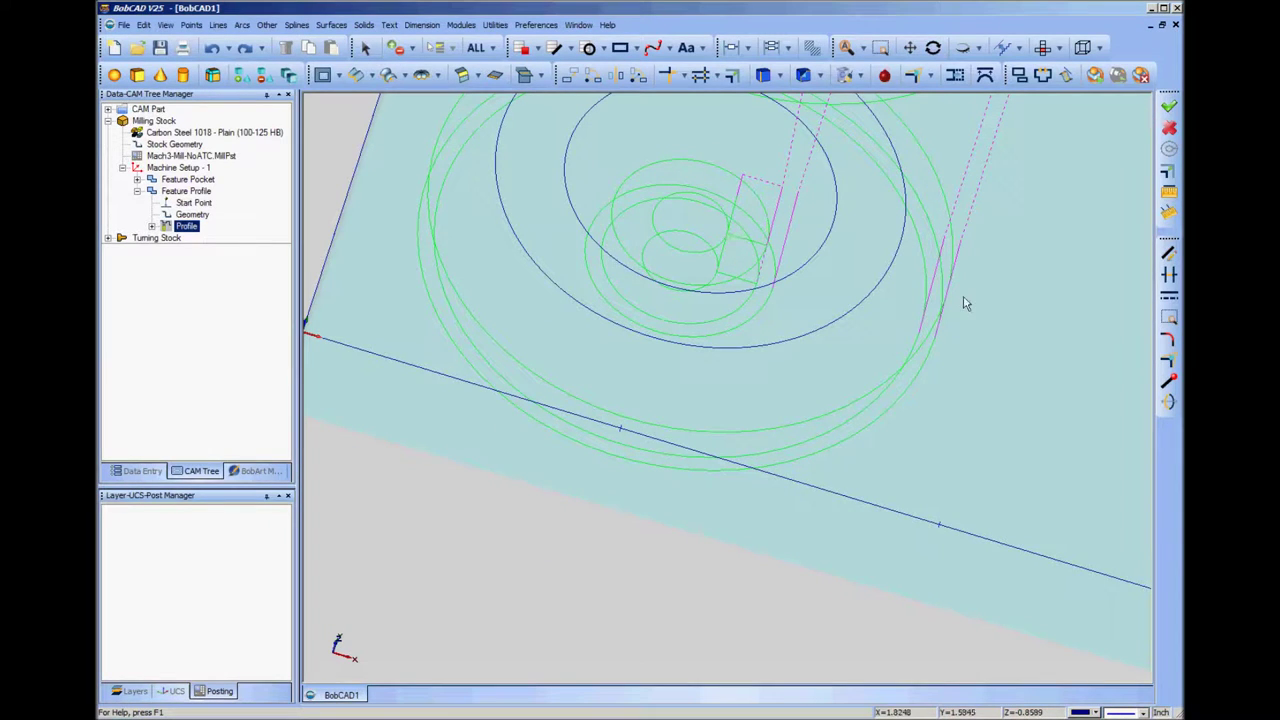
{"action": "middle_click_drag", "start_coordinate": [927, 366], "coordinate": [908, 223]}
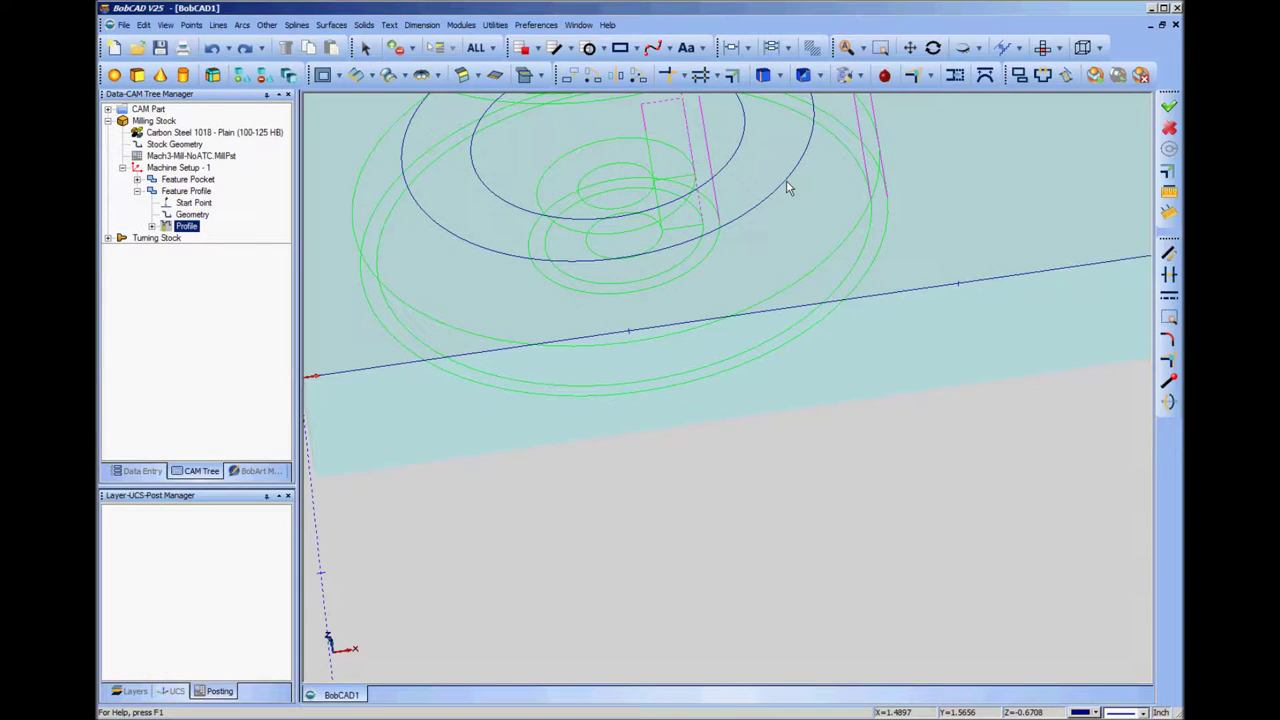
{"action": "middle_click_drag", "start_coordinate": [935, 224], "coordinate": [966, 252]}
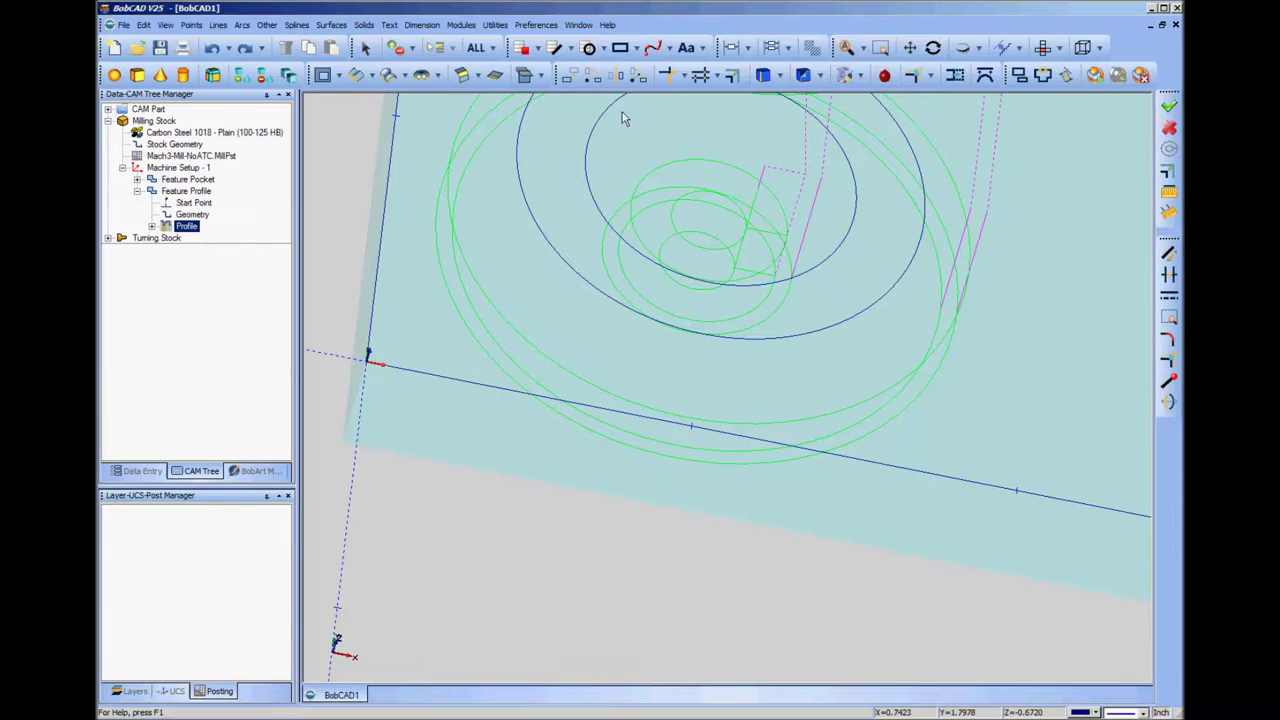
{"action": "scroll", "coordinate": [962, 441], "scroll_direction": "down", "scroll_amount": 5}
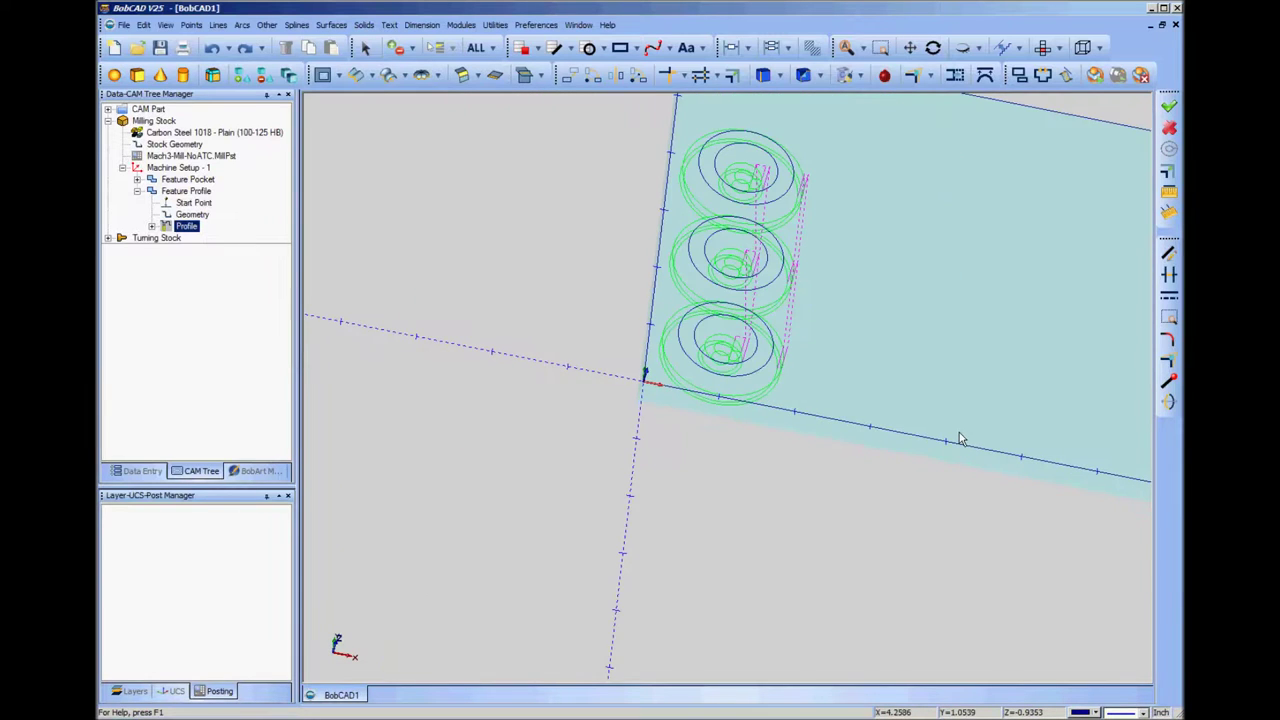
{"action": "middle_click_drag", "start_coordinate": [934, 326], "coordinate": [838, 444]}
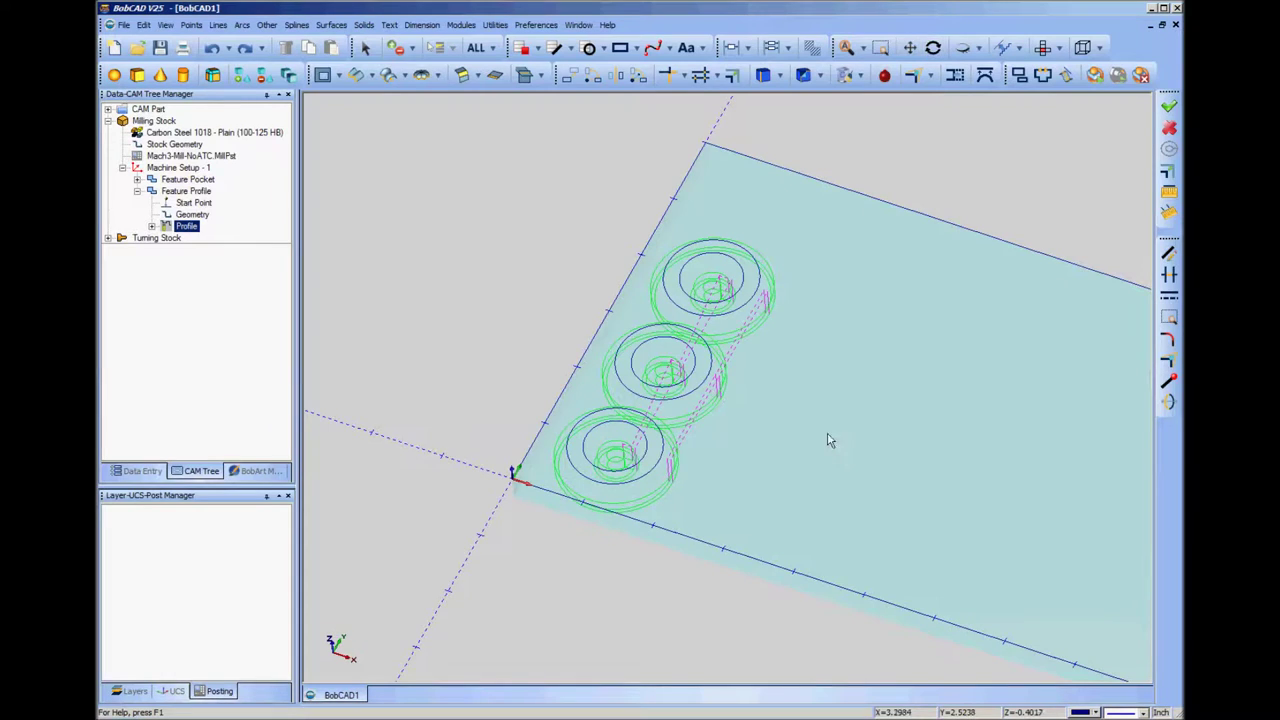
{"action": "left_click", "coordinate": [156, 121]}
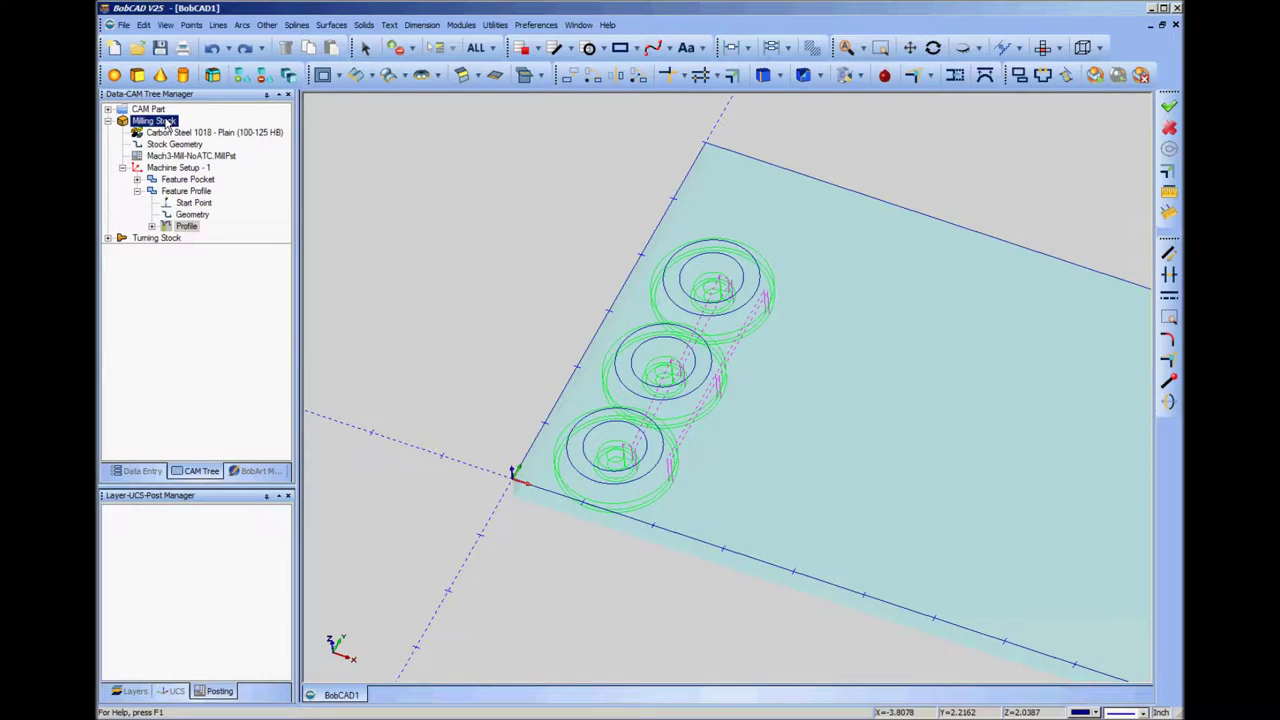
- Launch the Milling Stock simulation and switch it to Material Mode
{"action": "right_click", "coordinate": [168, 123]}
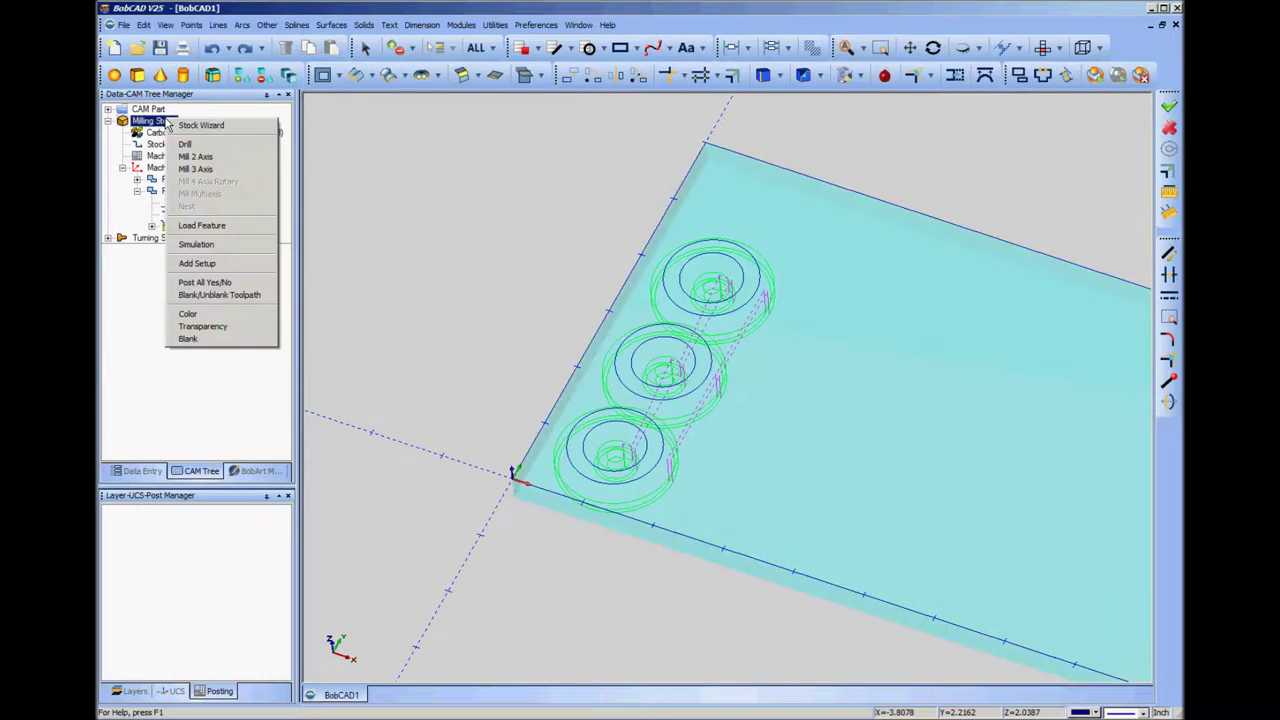
{"action": "left_click", "coordinate": [196, 245]}
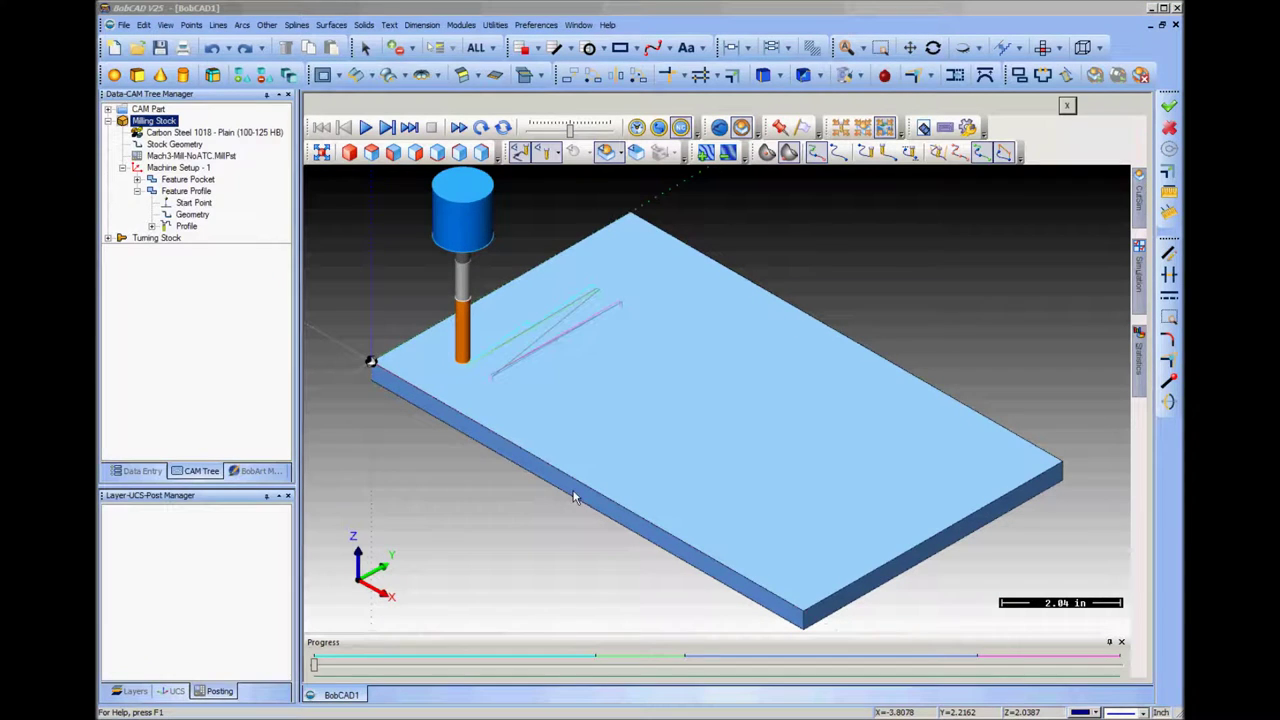
{"action": "left_click", "coordinate": [742, 129]}
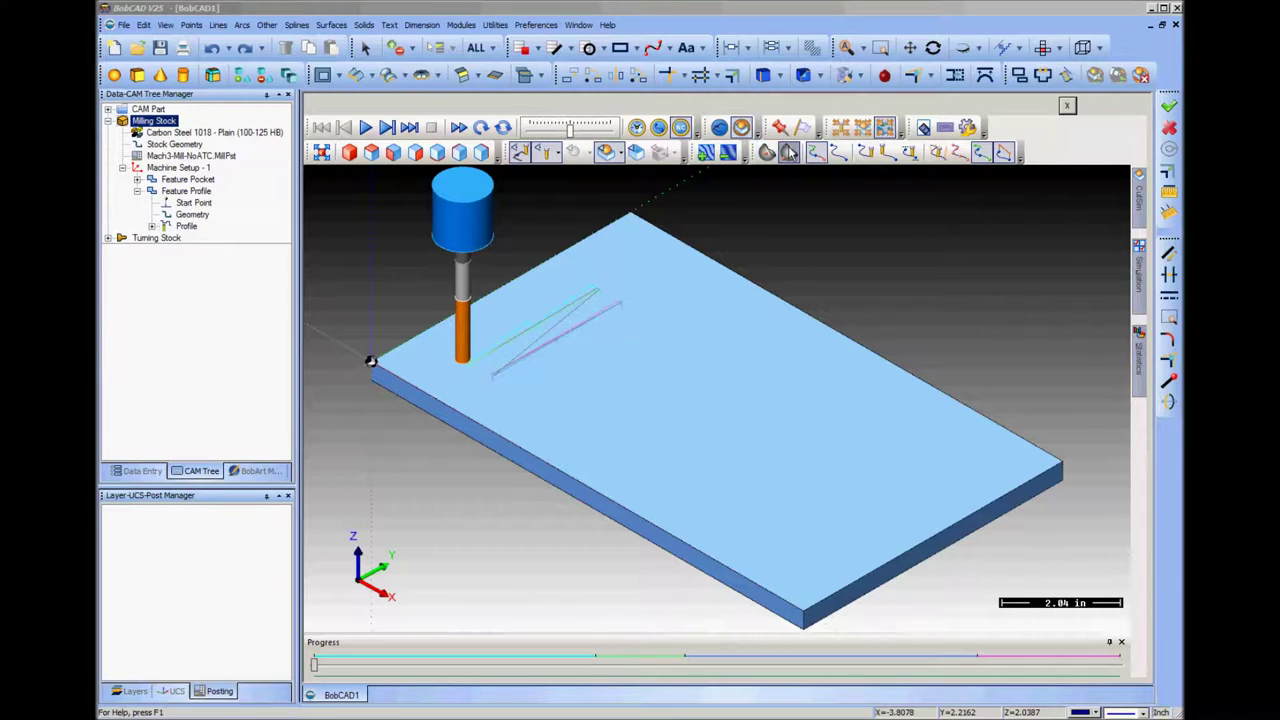
{"action": "left_click", "coordinate": [742, 128]}
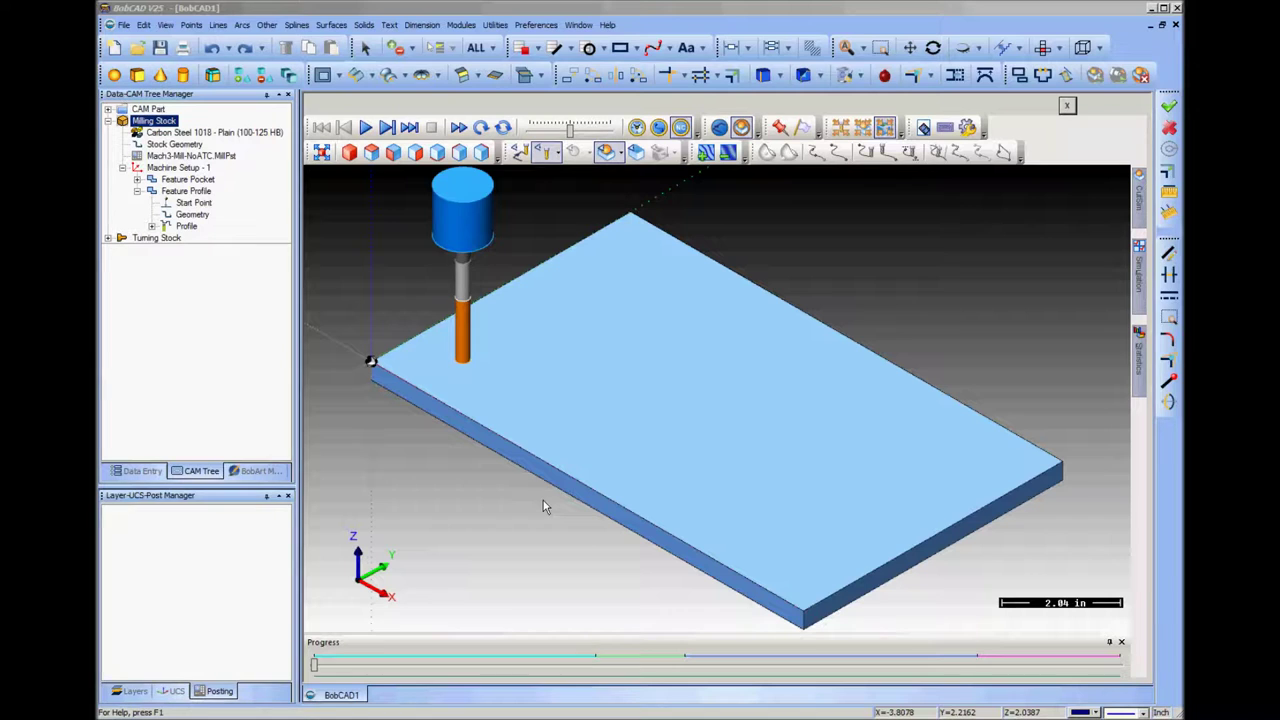
- Orbit to a near top-down view, lower the playback speed and start the simulation
{"action": "middle_click_drag", "start_coordinate": [530, 503], "coordinate": [669, 466]}
{"action": "middle_click_drag", "start_coordinate": [580, 370], "coordinate": [600, 331]}
{"action": "middle_click_drag", "start_coordinate": [420, 371], "coordinate": [762, 401]}
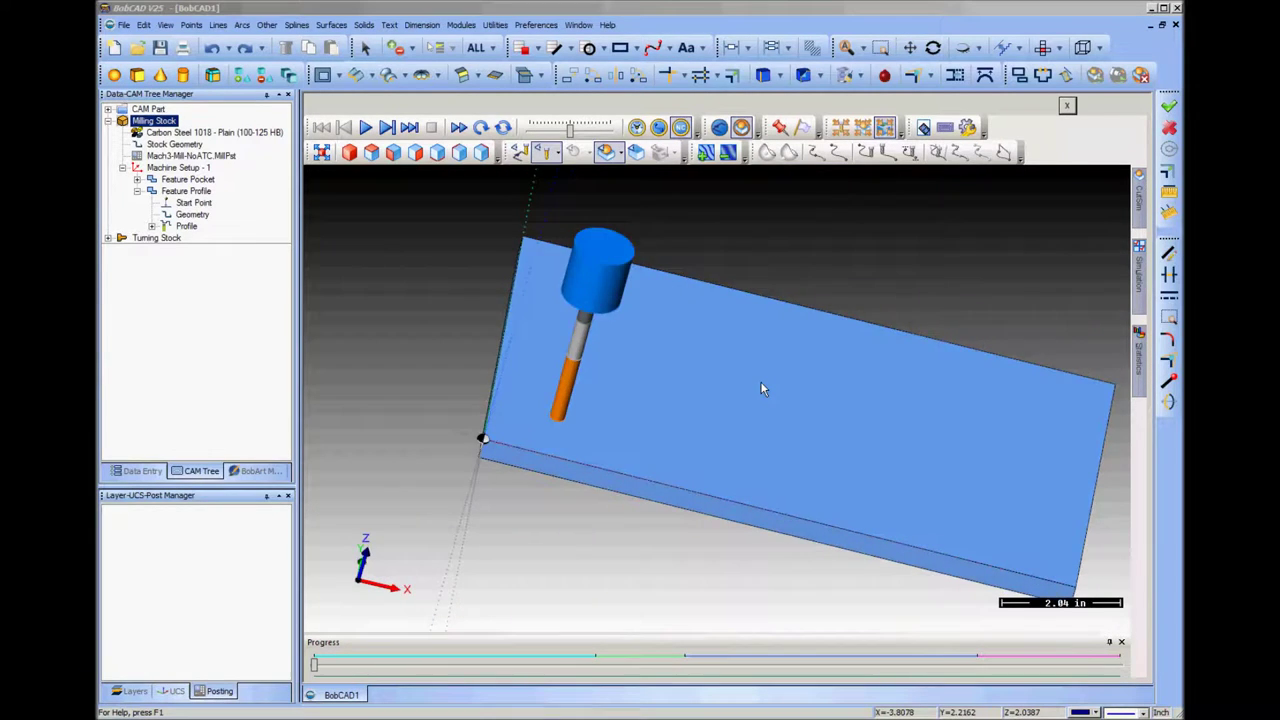
{"action": "scroll", "coordinate": [593, 424], "scroll_direction": "up", "scroll_amount": 5}
{"action": "scroll", "coordinate": [593, 424], "scroll_direction": "down", "scroll_amount": 1}
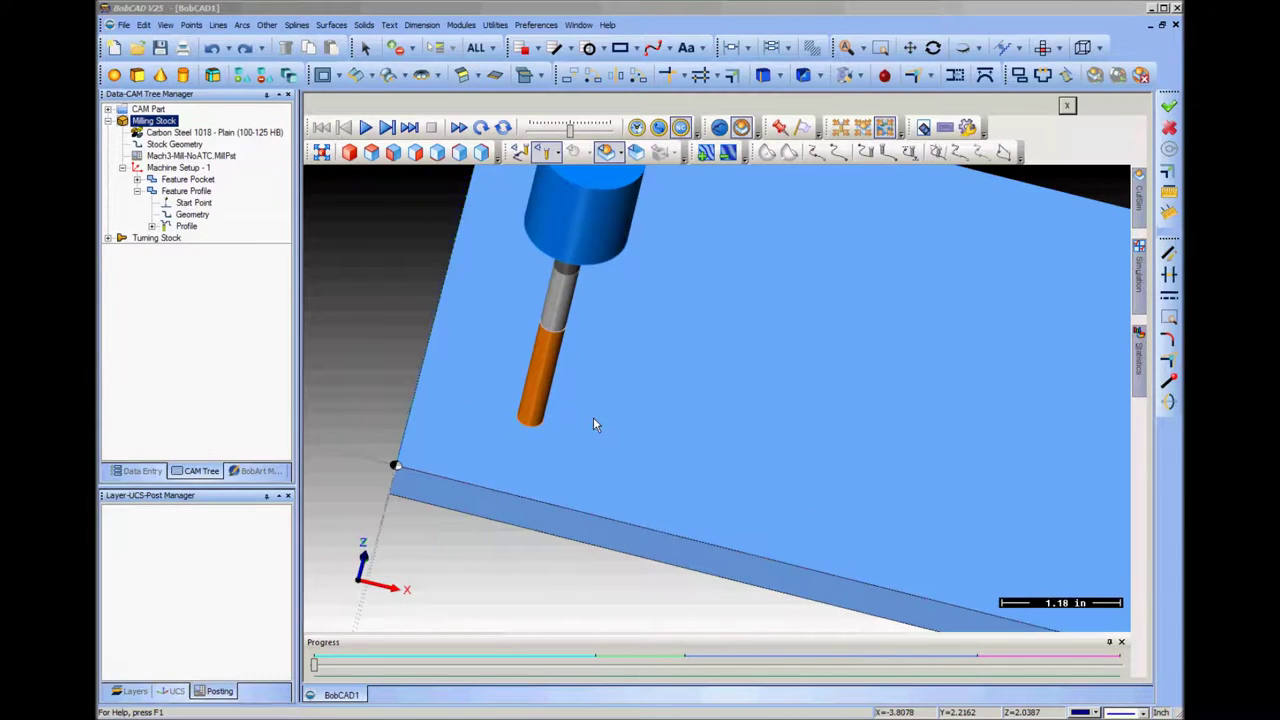
{"action": "middle_click_drag", "start_coordinate": [780, 336], "coordinate": [751, 437]}
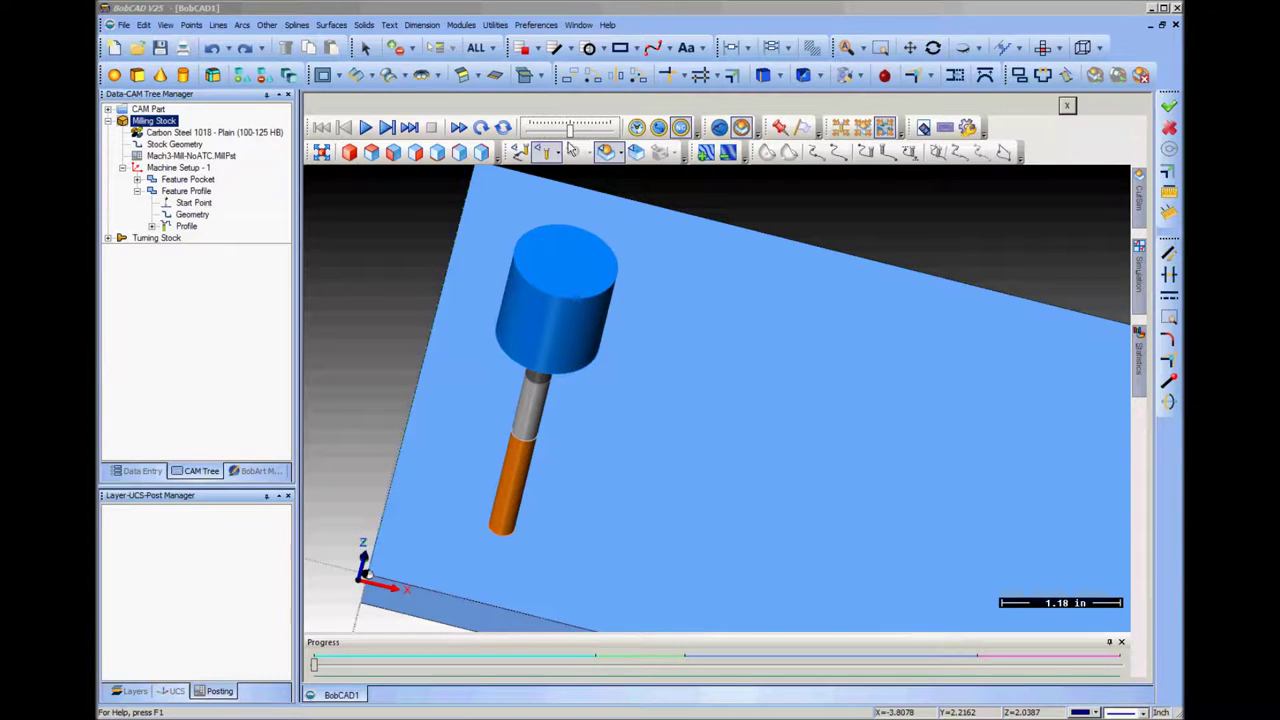
{"action": "left_click_drag", "start_coordinate": [569, 131], "coordinate": [552, 131]}
{"action": "left_click", "coordinate": [366, 127]}
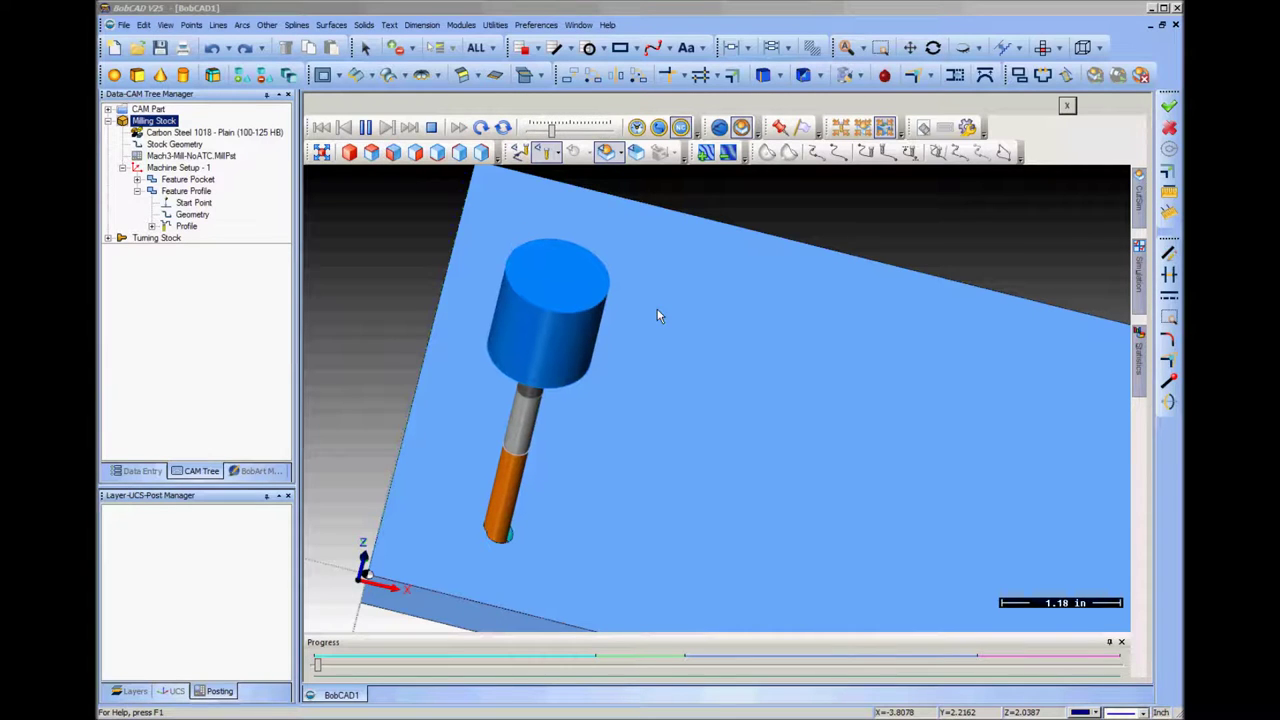
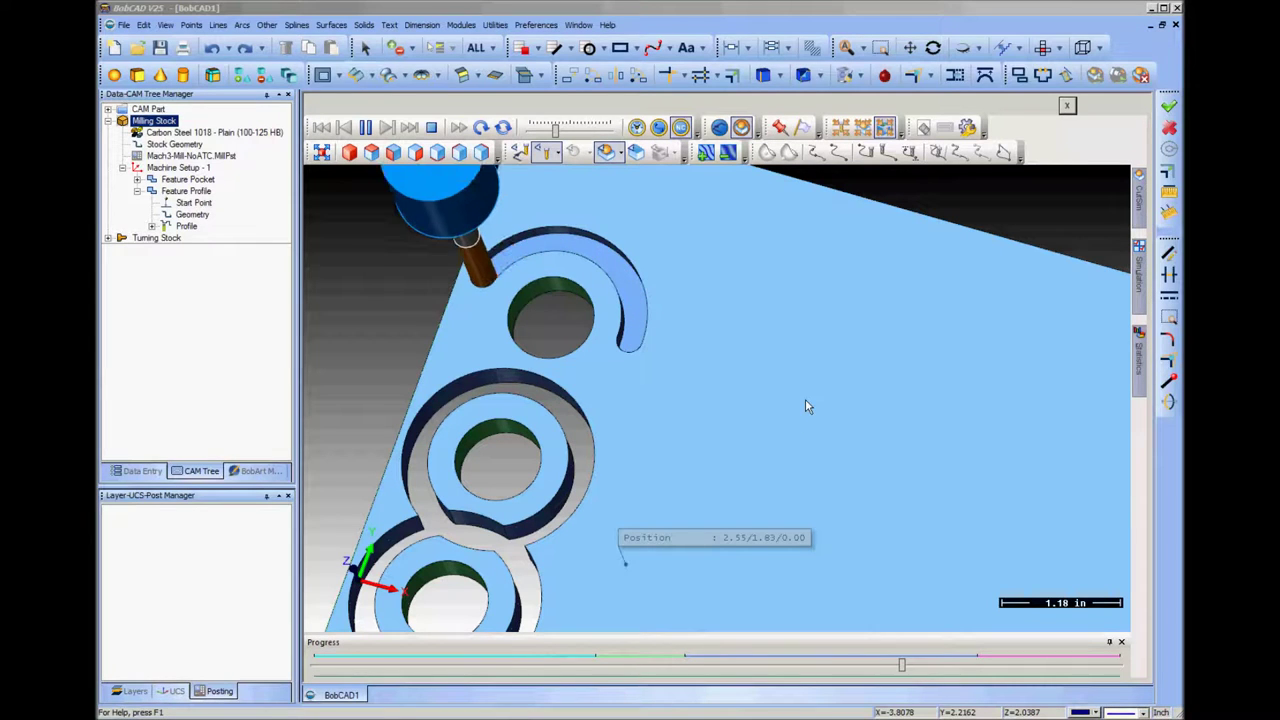
- Close the simulation, switch to the Top view, and start the Translate tool
{"action": "left_click", "coordinate": [1066, 107]}
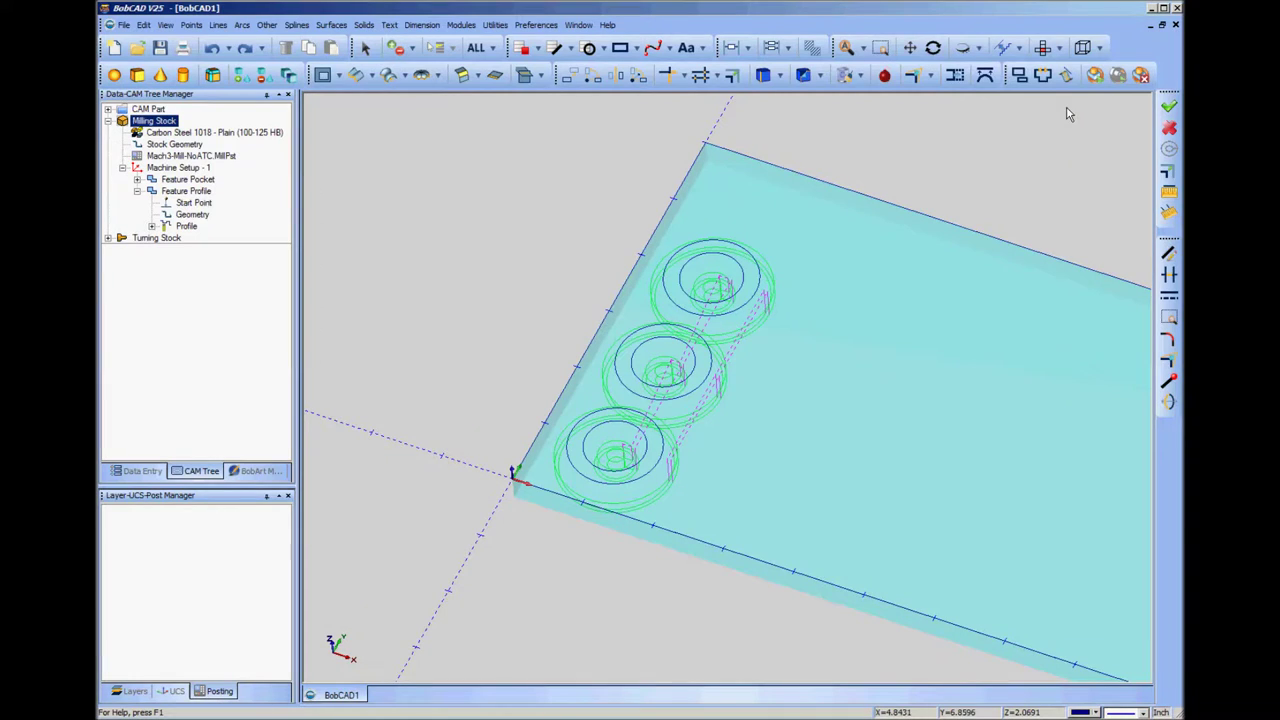
{"action": "right_click", "coordinate": [791, 341]}
{"action": "mouse_move", "coordinate": [825, 550]}
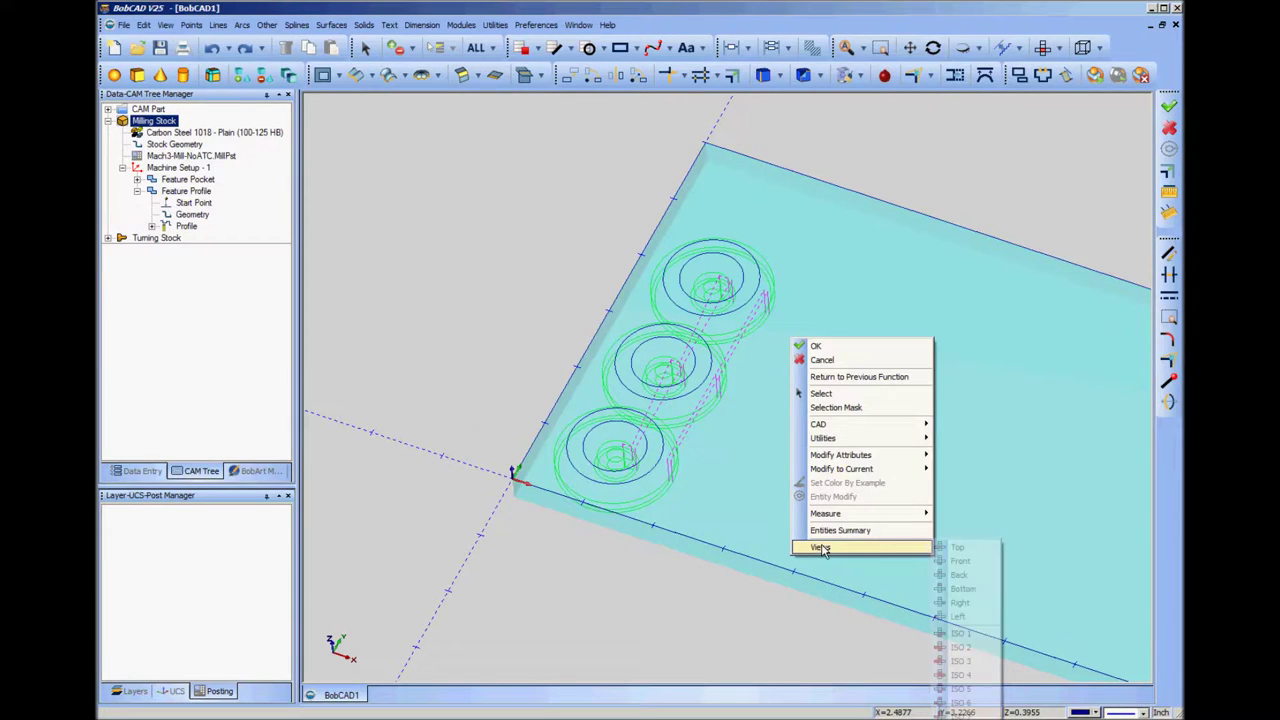
{"action": "left_click", "coordinate": [958, 548]}
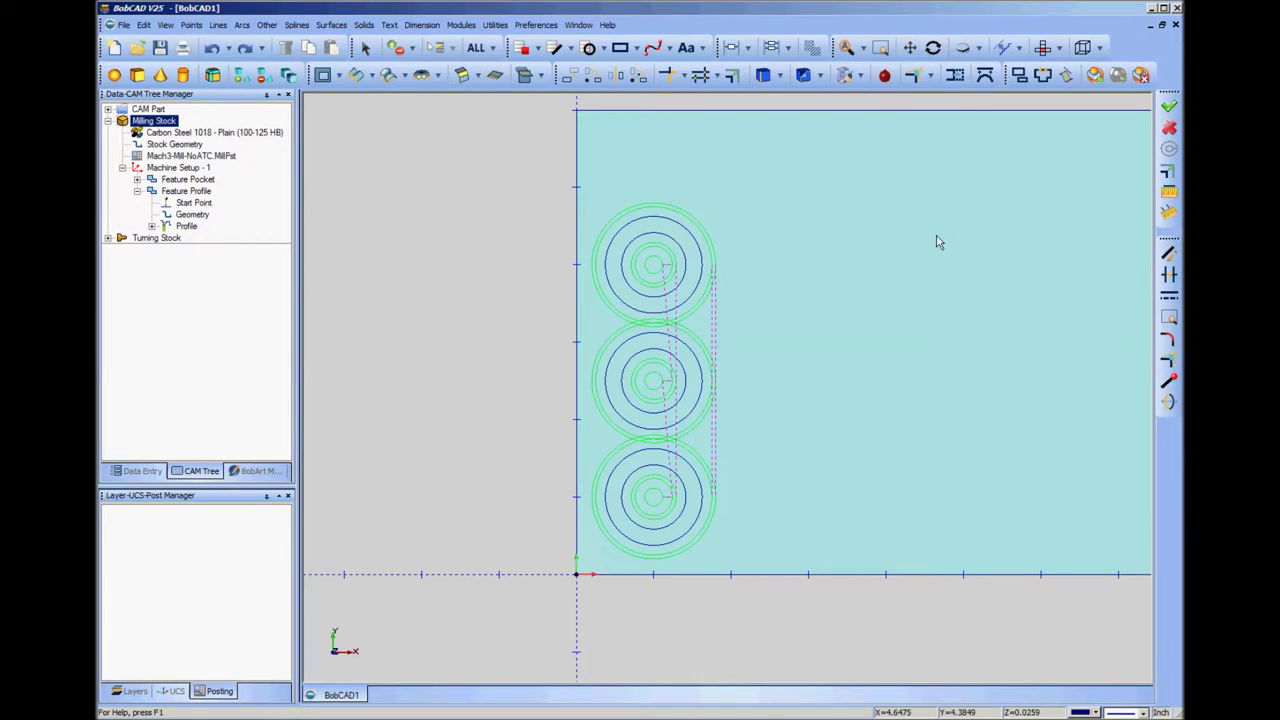
{"action": "left_click", "coordinate": [568, 75]}
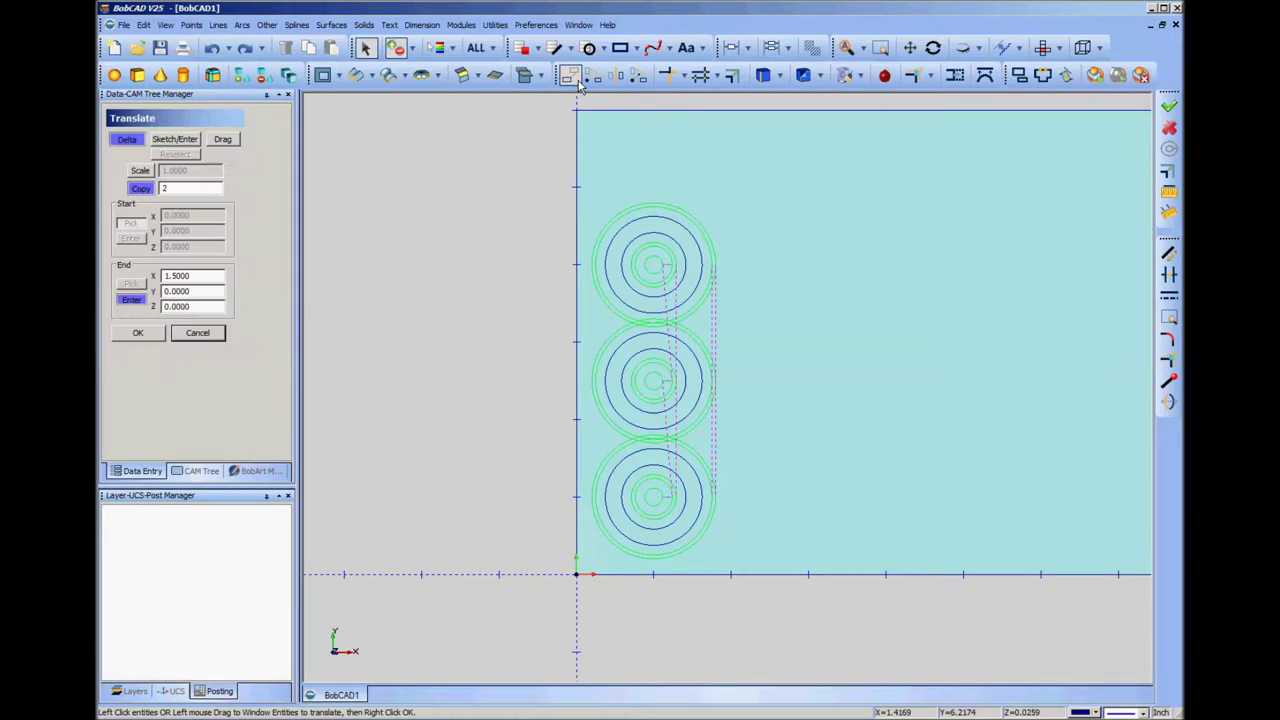
- Turn off Copy and move the upper two hole outlines by X 0, Y 0.5
{"action": "left_click", "coordinate": [141, 189]}
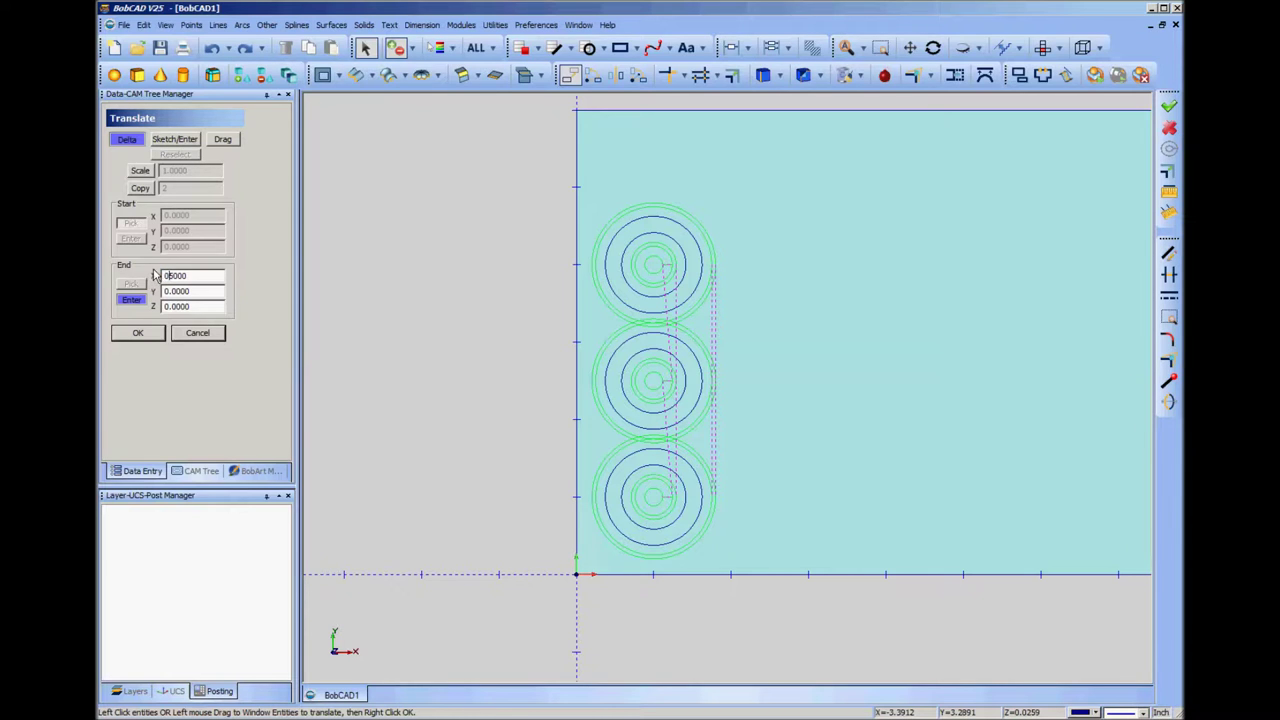
{"action": "left_click_drag", "start_coordinate": [594, 189], "coordinate": [750, 447]}
{"action": "left_click_drag", "start_coordinate": [194, 276], "coordinate": [168, 276]}
{"action": "left_click_drag", "start_coordinate": [175, 291], "coordinate": [220, 291]}
{"action": "right_click", "coordinate": [477, 230]}
{"action": "left_click", "coordinate": [520, 235]}
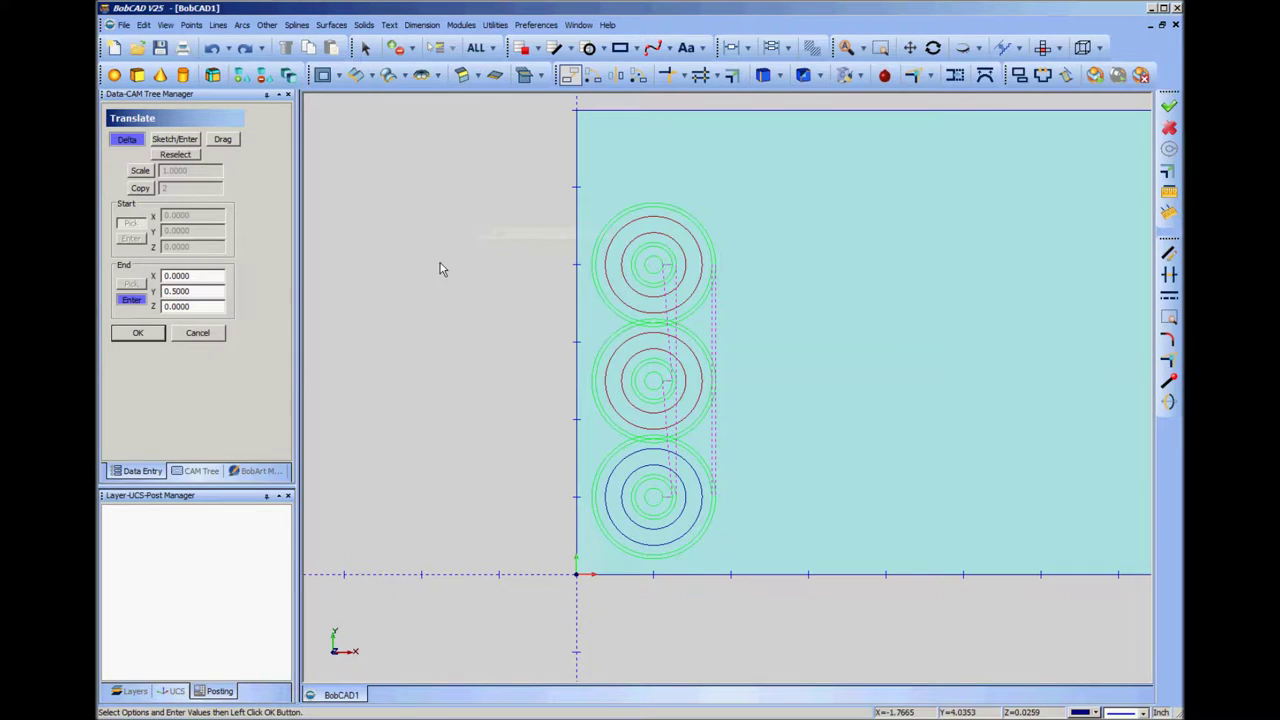
{"action": "left_click", "coordinate": [155, 338]}
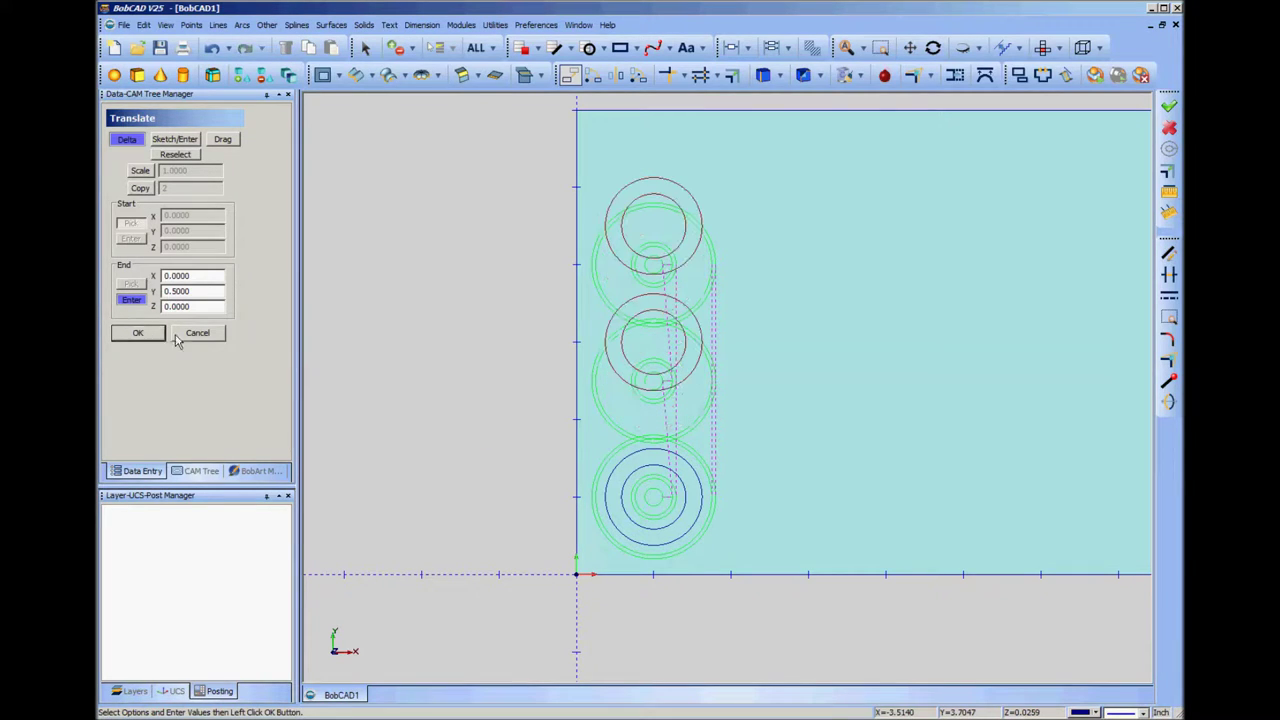
- Reselect the top hole's circles, shift them another 0.5 in Y, and close Translate
{"action": "left_click", "coordinate": [181, 162]}
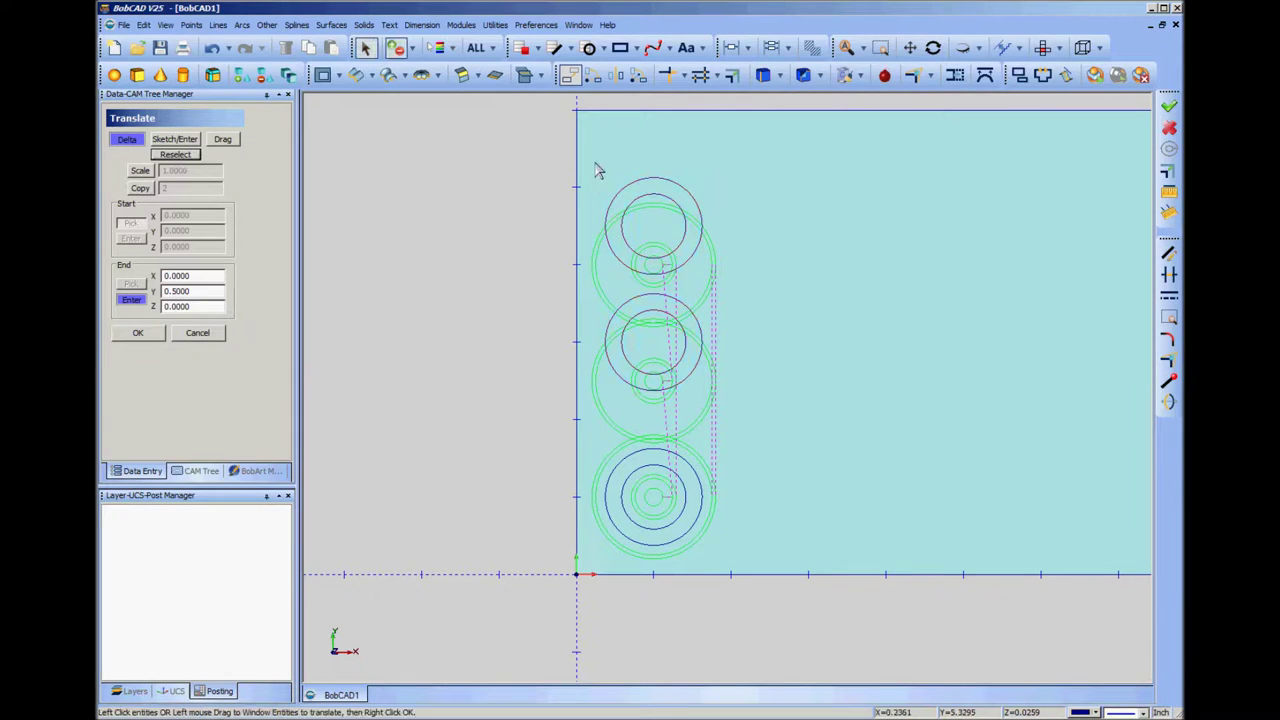
{"action": "left_click_drag", "start_coordinate": [609, 182], "coordinate": [731, 284]}
{"action": "right_click", "coordinate": [399, 212]}
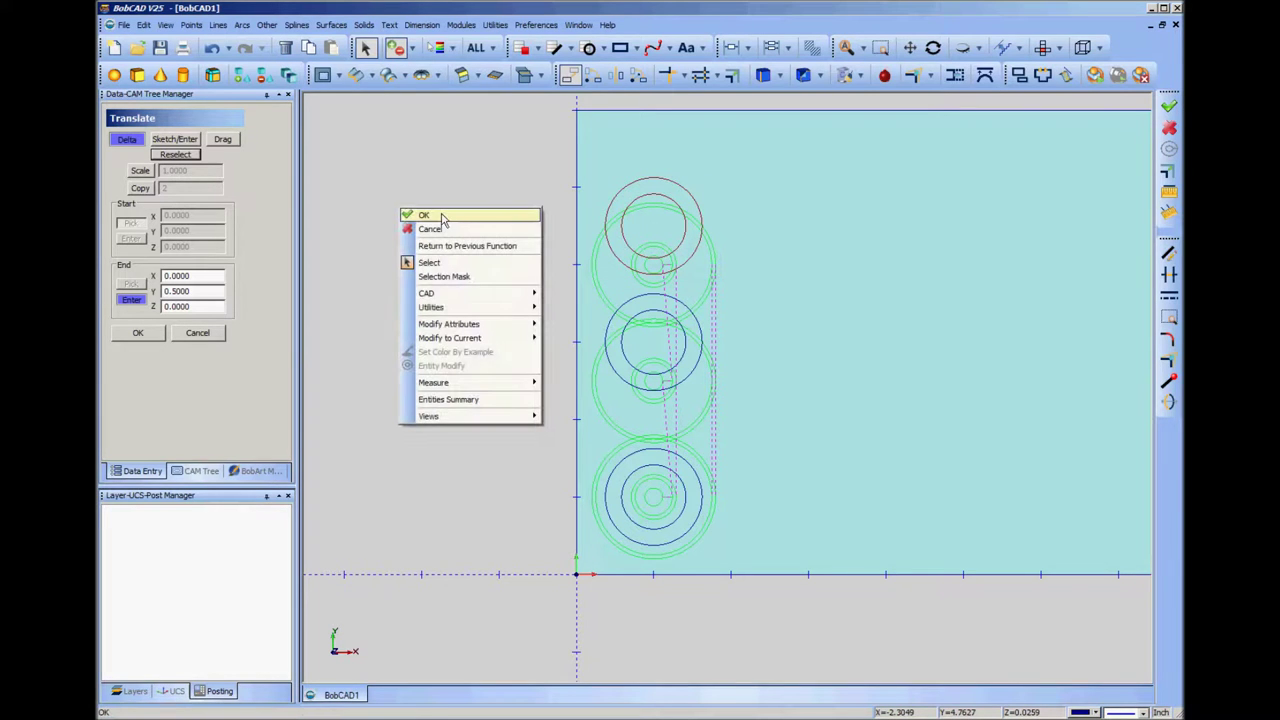
{"action": "left_click", "coordinate": [443, 217]}
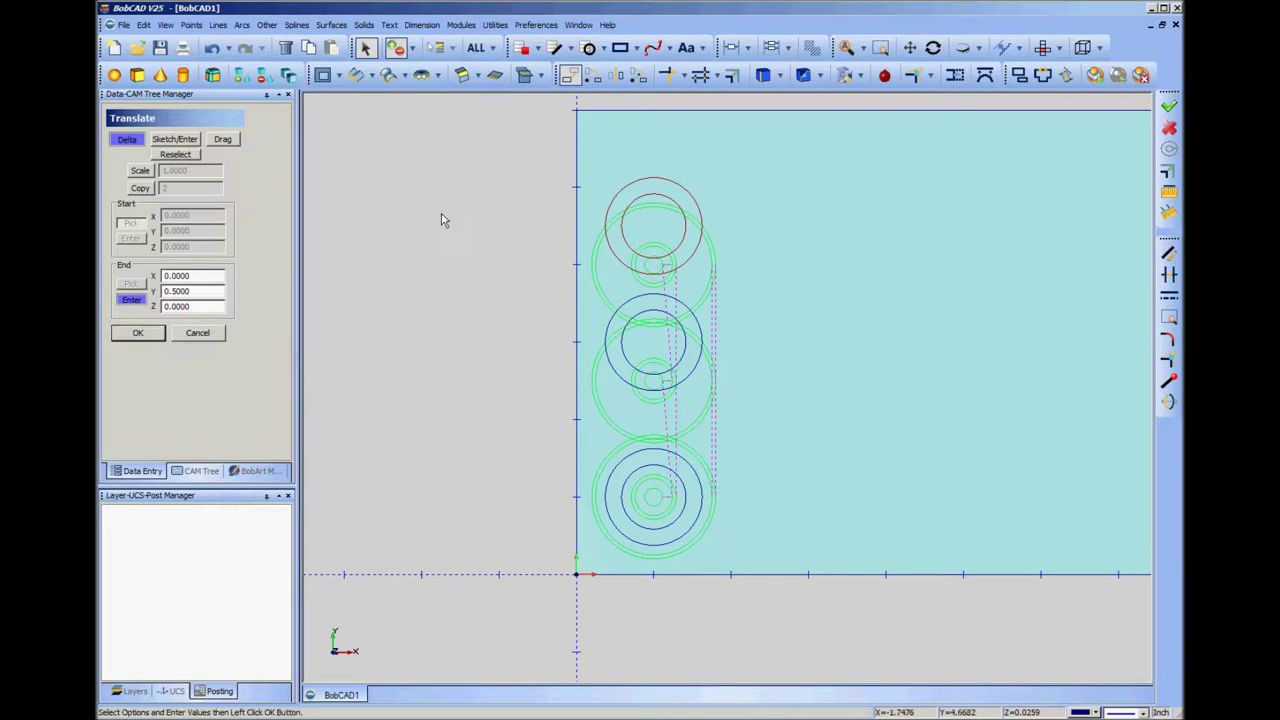
{"action": "left_click", "coordinate": [138, 334]}
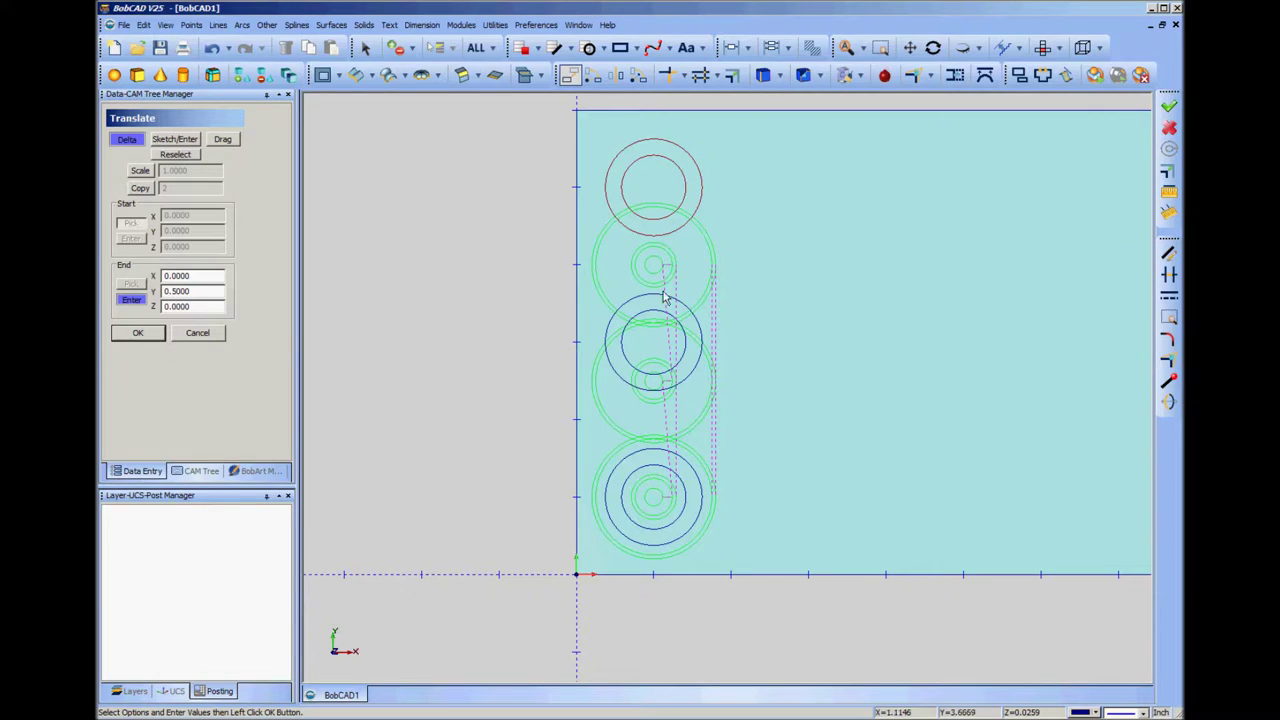
{"action": "left_click", "coordinate": [200, 334]}
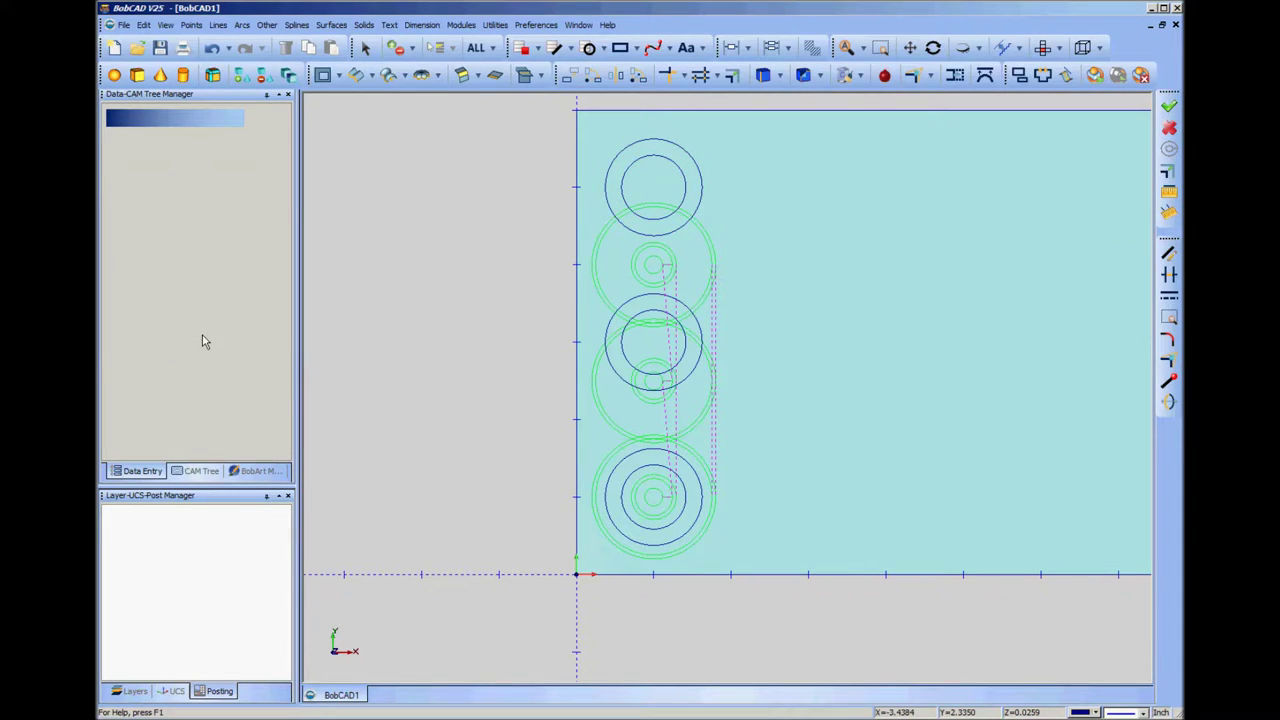
- Return to the CAM tree and expand Feature Pocket to its Geometry entry
{"action": "left_click", "coordinate": [200, 471]}
{"action": "middle_click_drag", "start_coordinate": [1043, 449], "coordinate": [811, 461]}
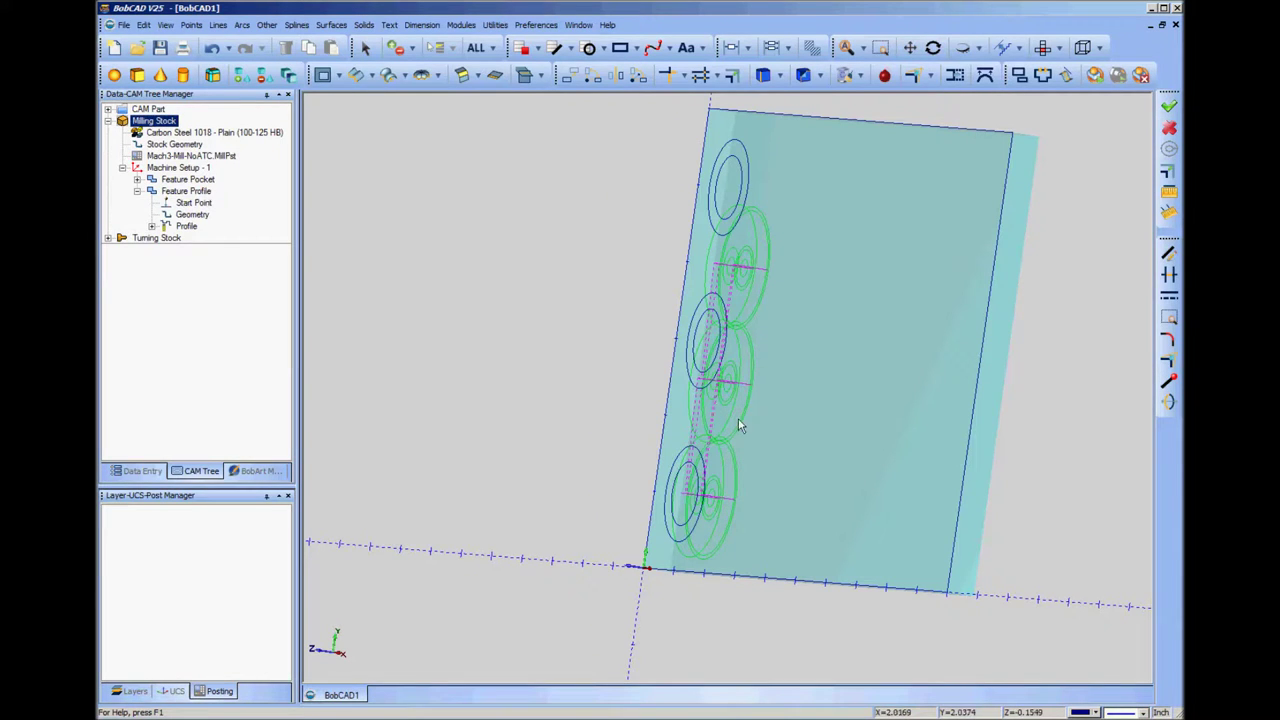
{"action": "left_click", "coordinate": [193, 203]}
{"action": "left_click", "coordinate": [137, 191]}
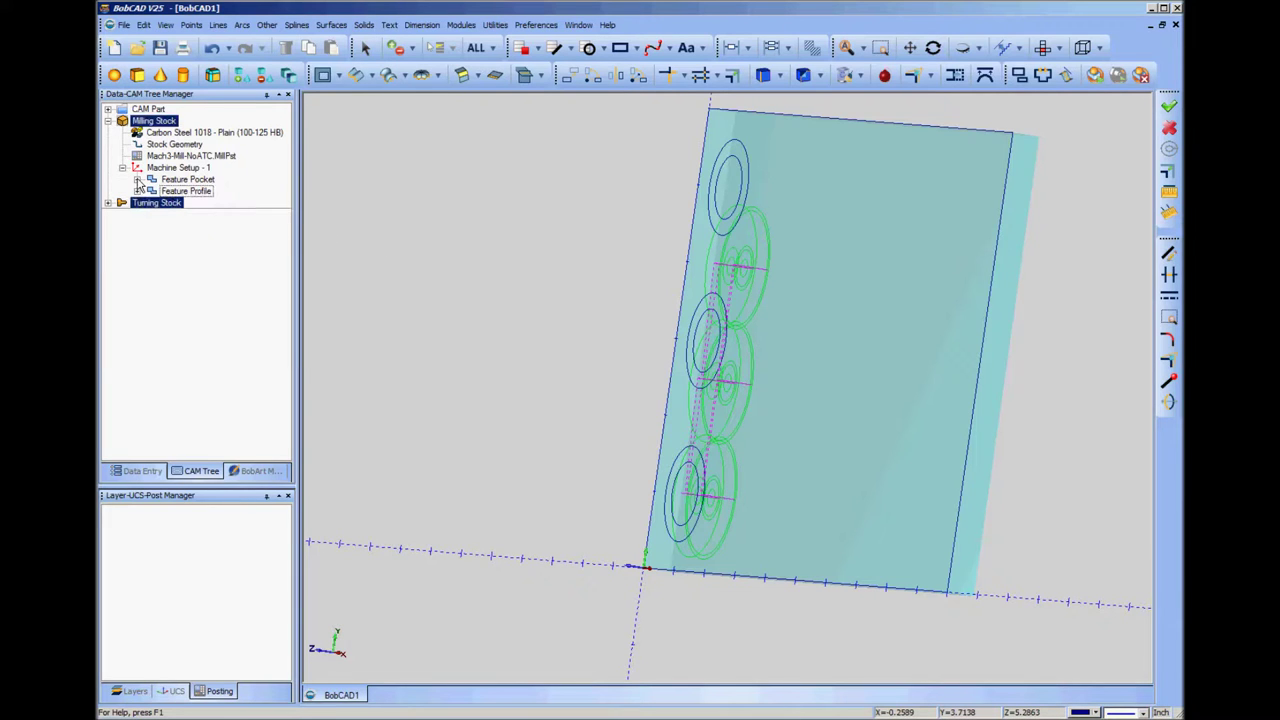
{"action": "left_click", "coordinate": [137, 179]}
{"action": "left_click", "coordinate": [204, 191]}
{"action": "left_click", "coordinate": [192, 203]}
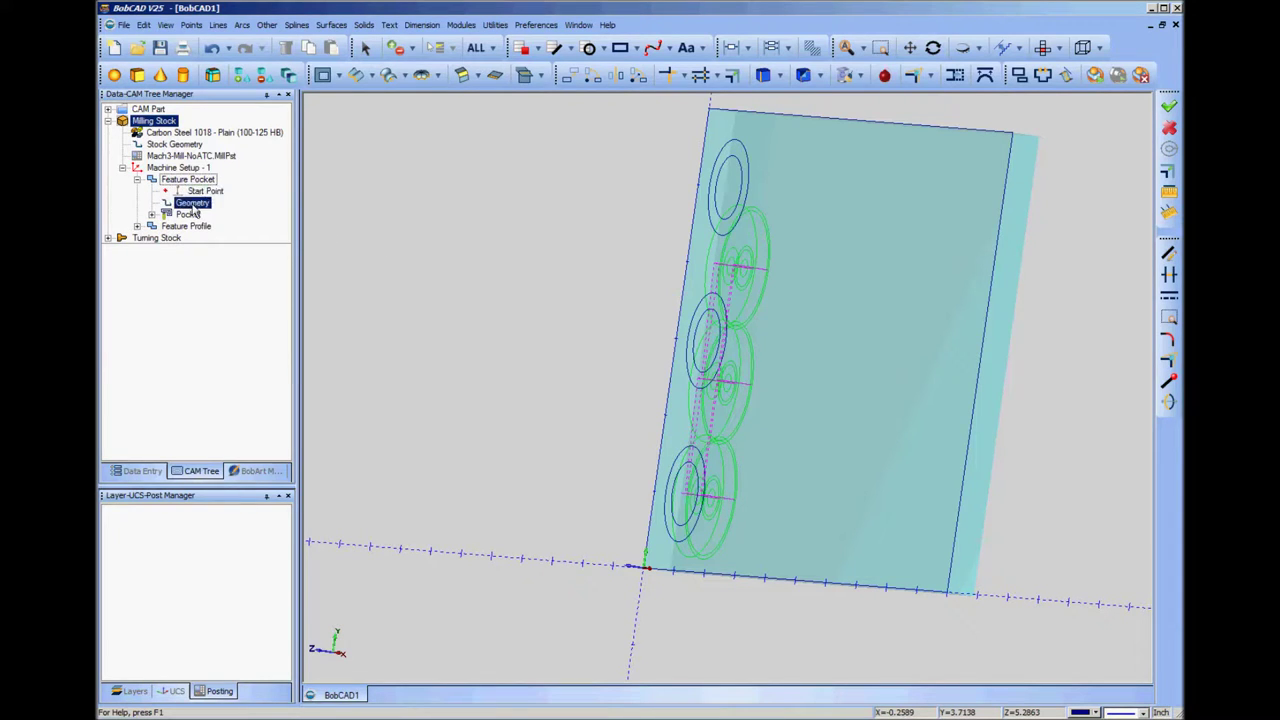
- Re-select the pocket geometry as the top and middle holes' inner circles
{"action": "middle_click_drag", "start_coordinate": [424, 305], "coordinate": [557, 360]}
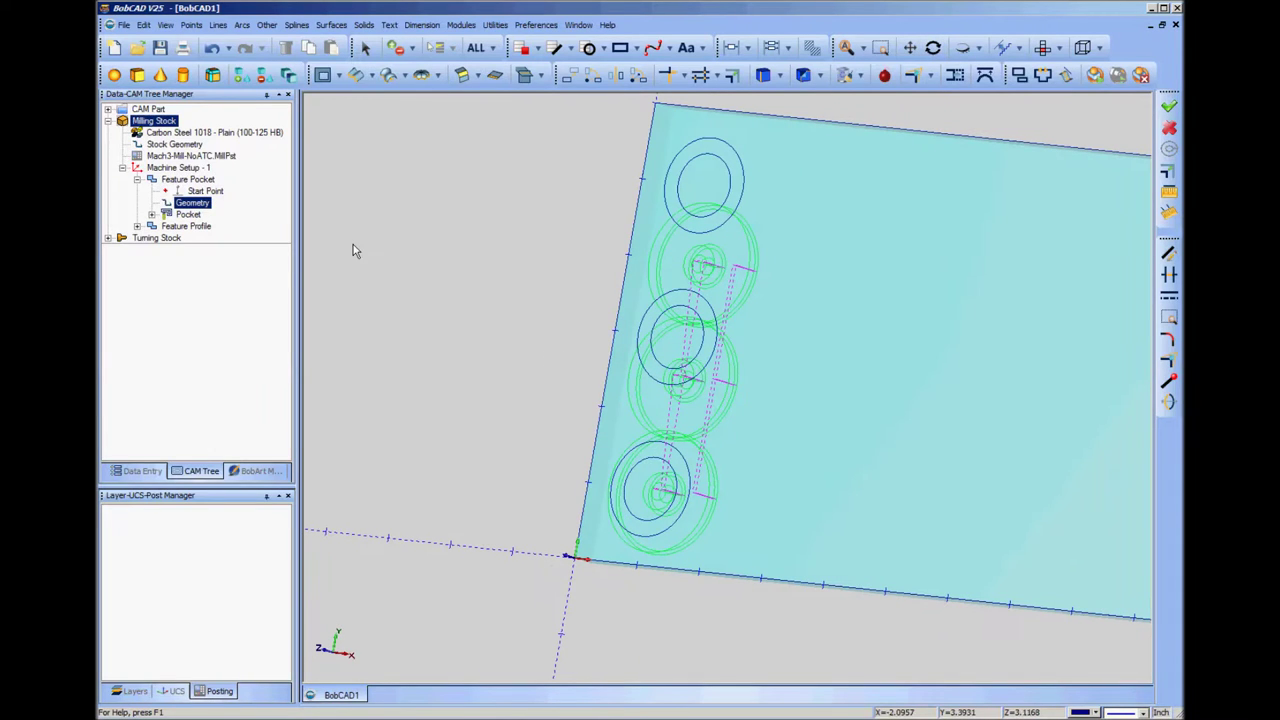
{"action": "right_click", "coordinate": [213, 203]}
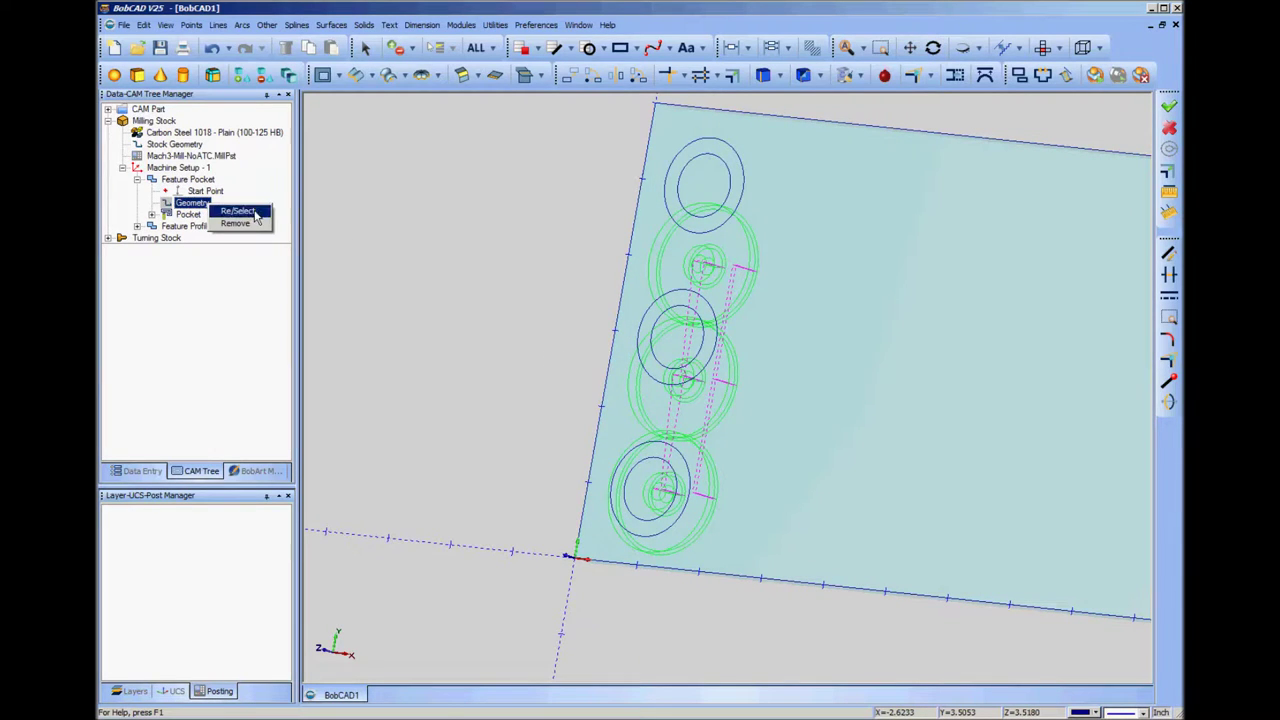
{"action": "left_click", "coordinate": [240, 208]}
{"action": "left_click", "coordinate": [640, 472]}
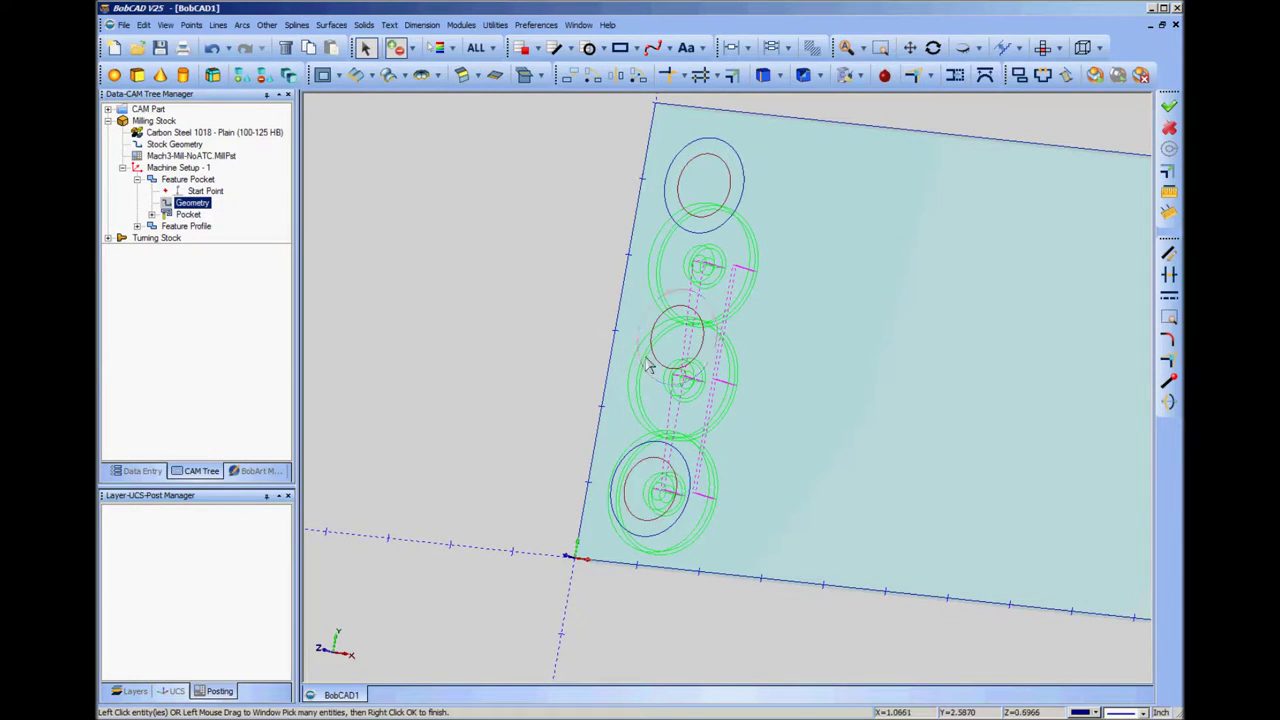
{"action": "left_click", "coordinate": [652, 352]}
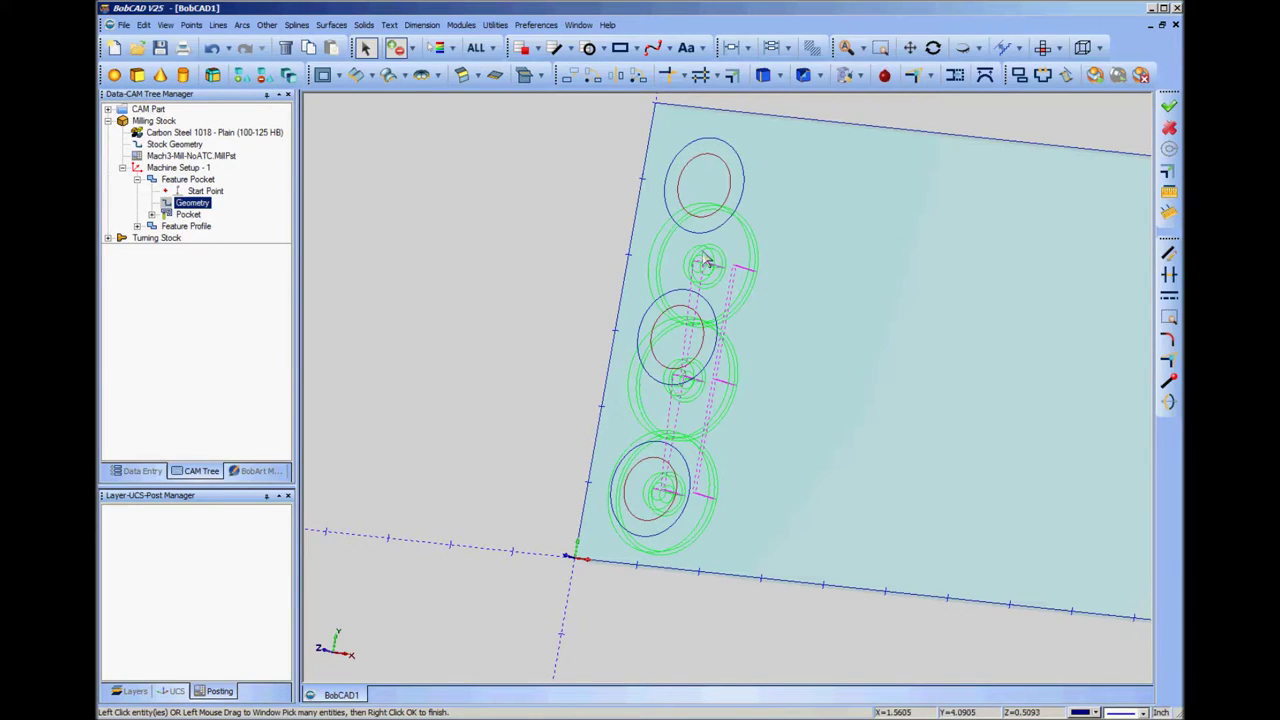
{"action": "right_click", "coordinate": [530, 271]}
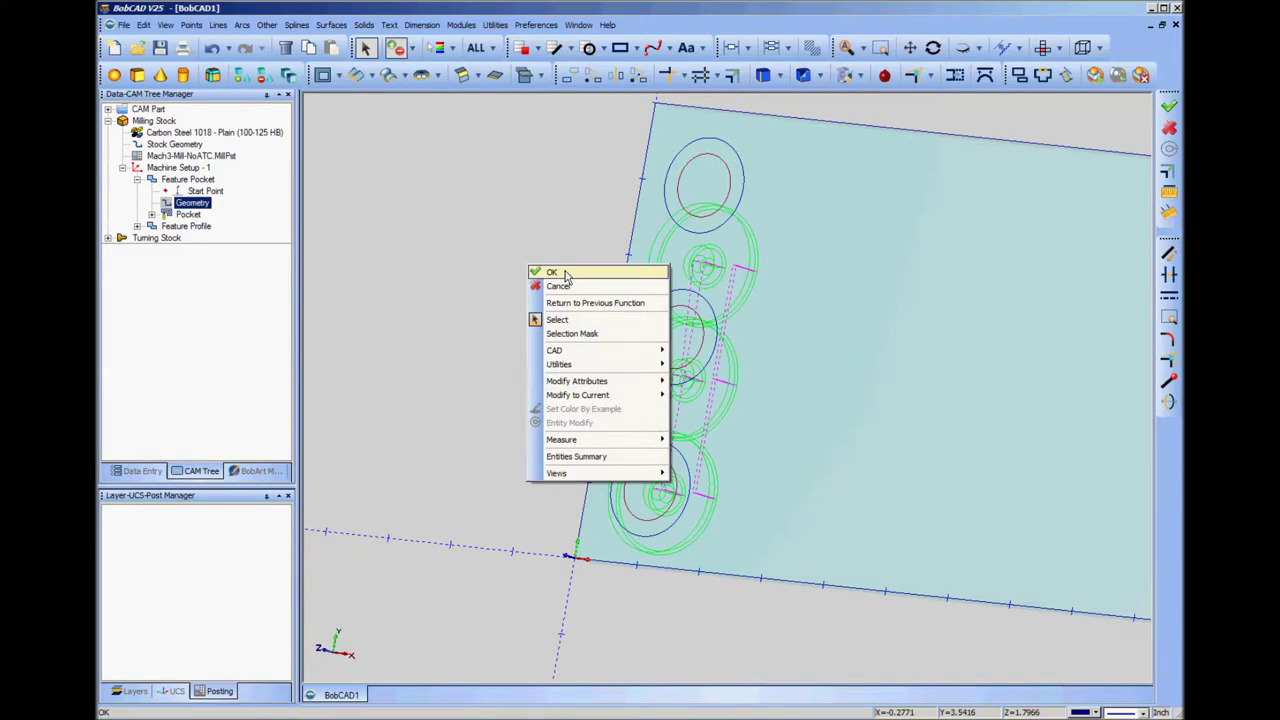
{"action": "left_click", "coordinate": [565, 274]}
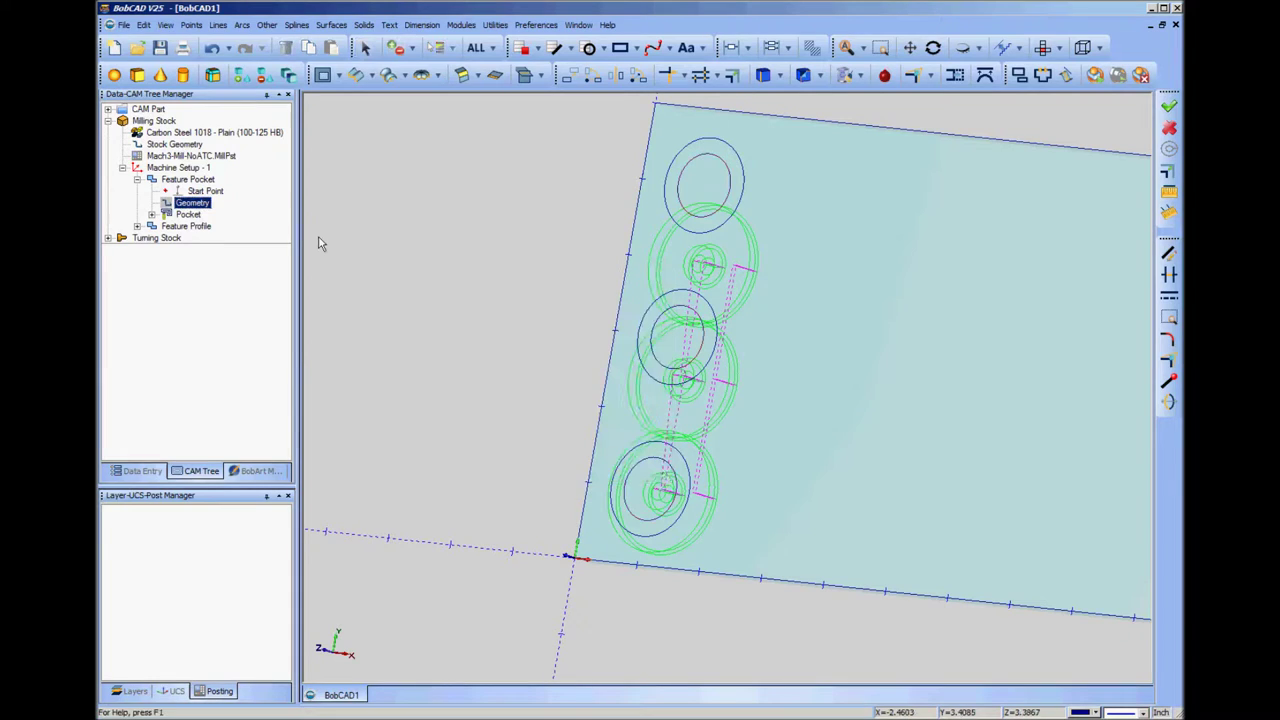
- Recompute the pocket toolpath on the moved circles
{"action": "right_click", "coordinate": [204, 217]}
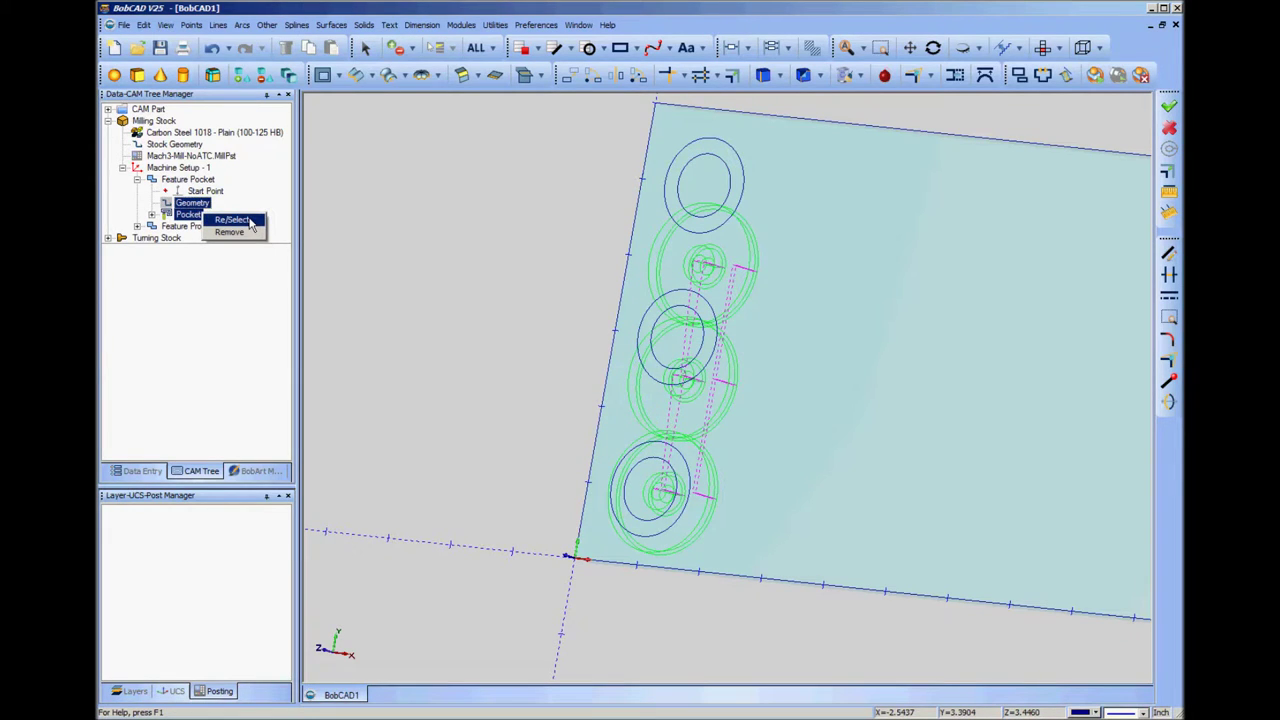
{"action": "left_click", "coordinate": [232, 219]}
{"action": "right_click", "coordinate": [197, 219]}
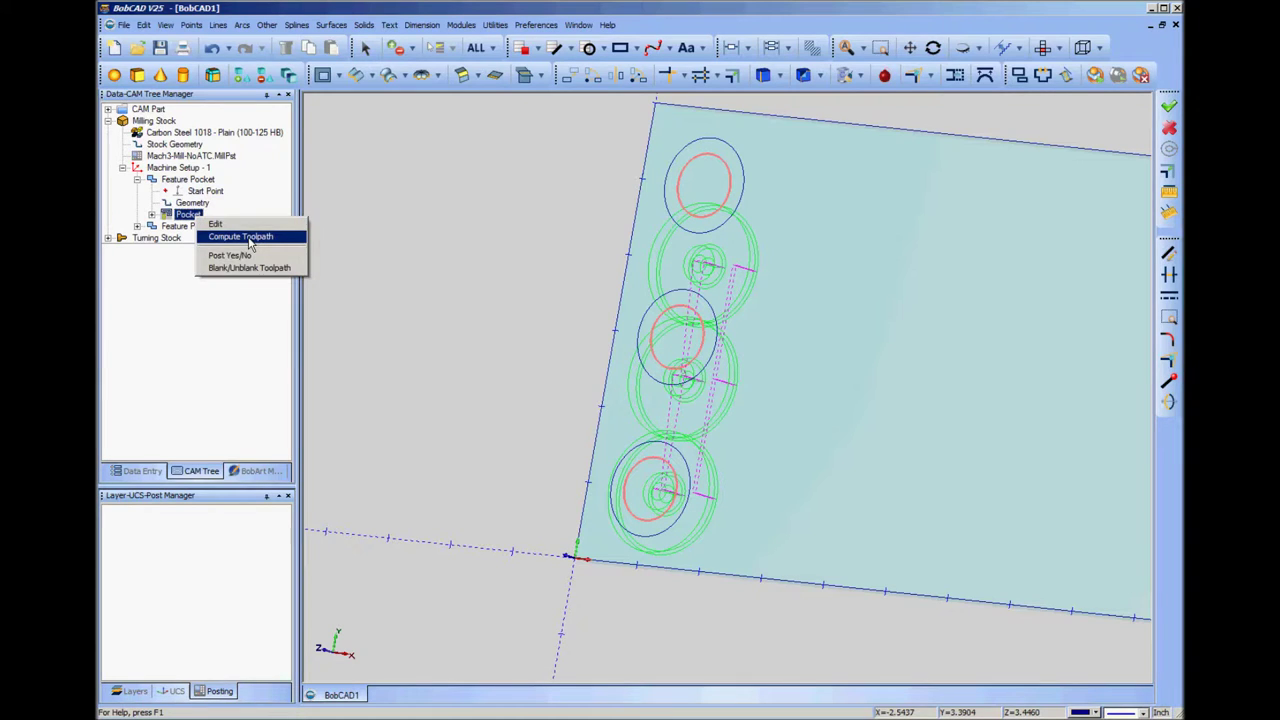
{"action": "left_click", "coordinate": [250, 240]}
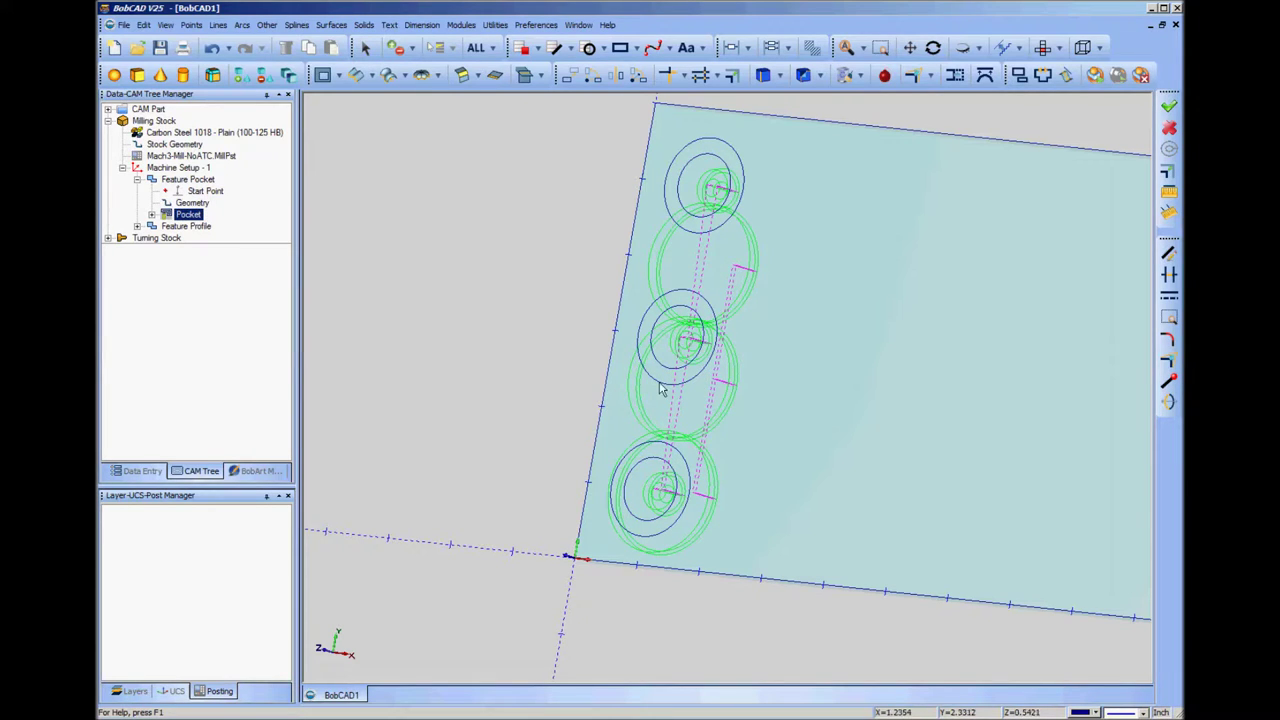
- Expand Feature Profile and re-select its geometry to the moved hole circles
{"action": "left_click", "coordinate": [186, 226]}
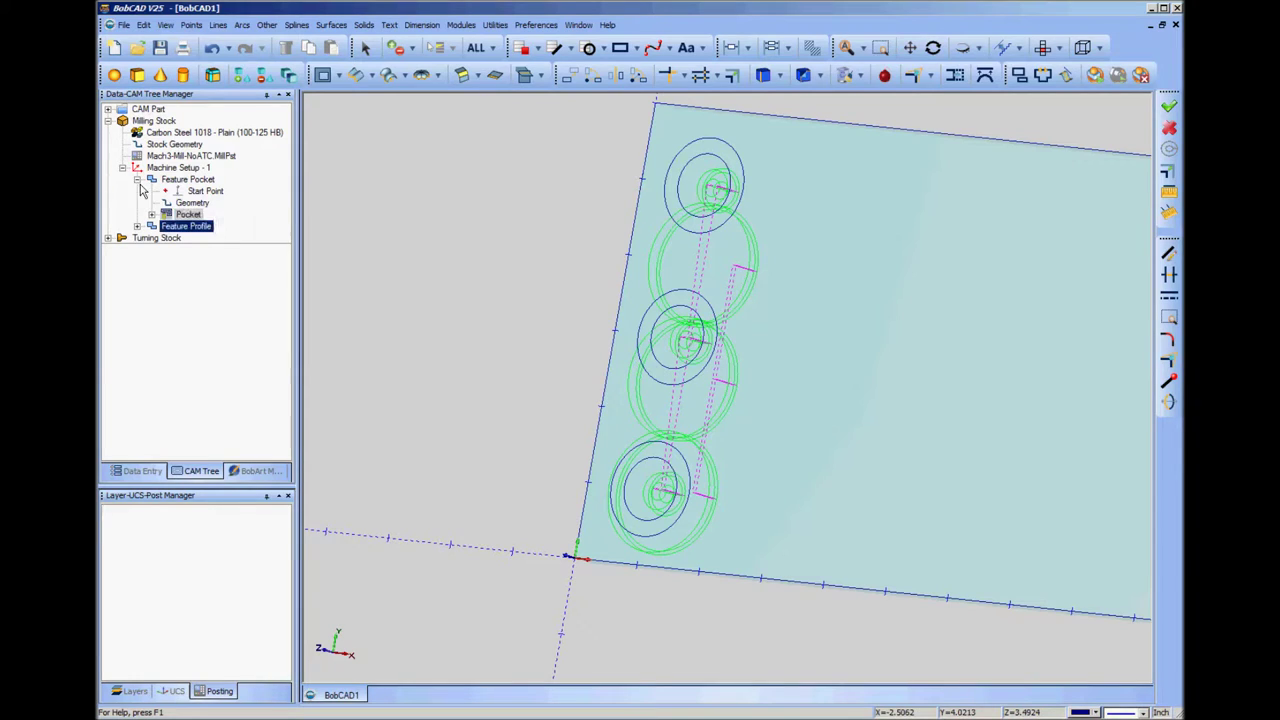
{"action": "left_click", "coordinate": [135, 169]}
{"action": "left_click", "coordinate": [138, 180]}
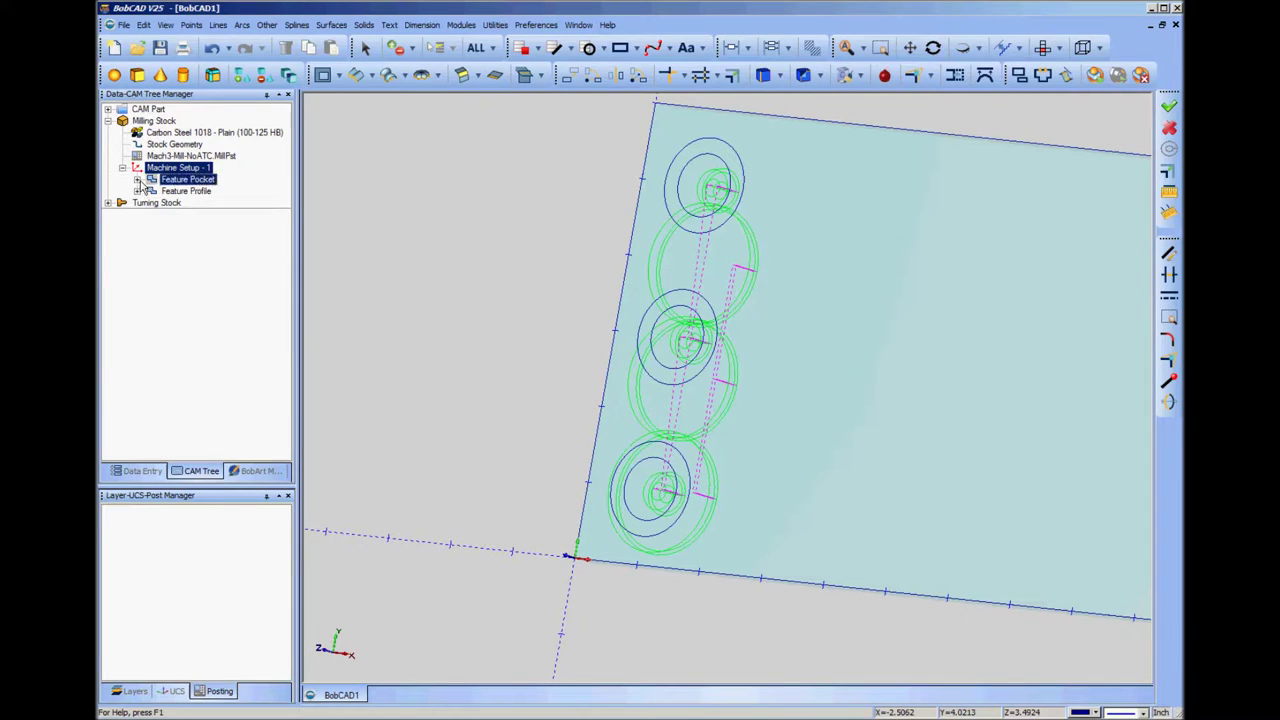
{"action": "left_click", "coordinate": [137, 191]}
{"action": "left_click", "coordinate": [186, 191]}
{"action": "left_click", "coordinate": [193, 215]}
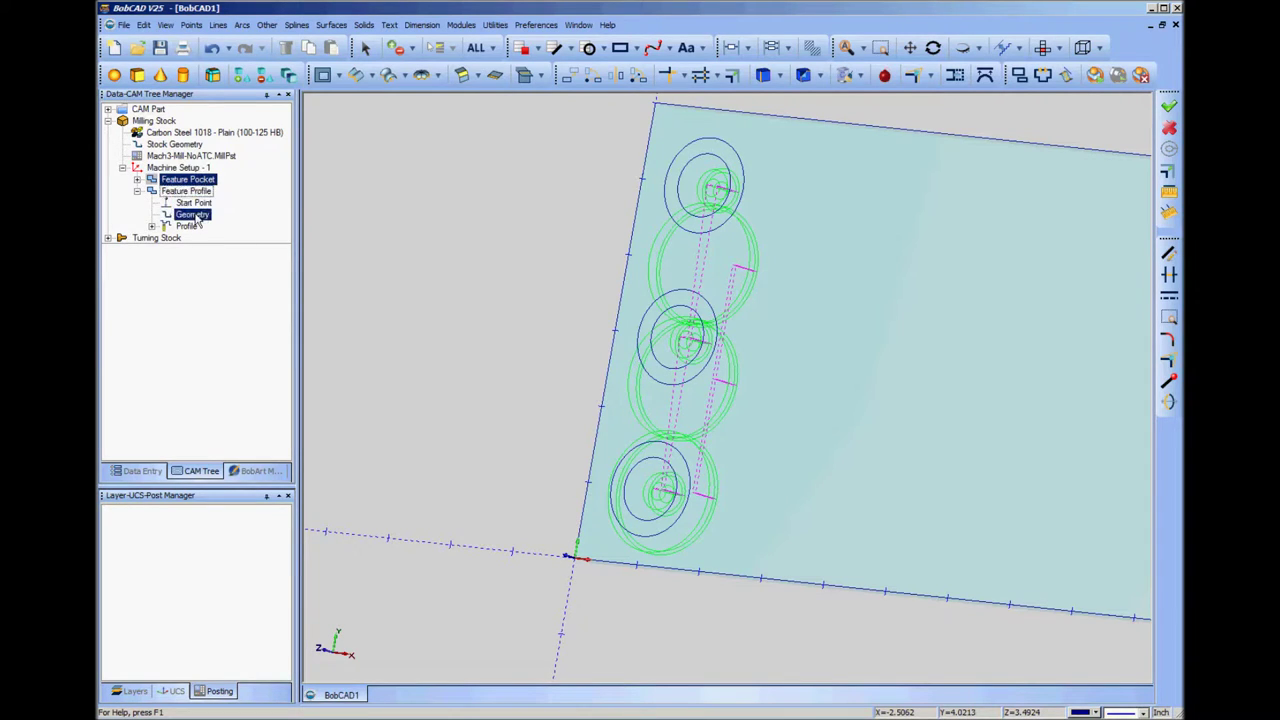
{"action": "right_click", "coordinate": [197, 220]}
{"action": "left_click", "coordinate": [222, 227]}
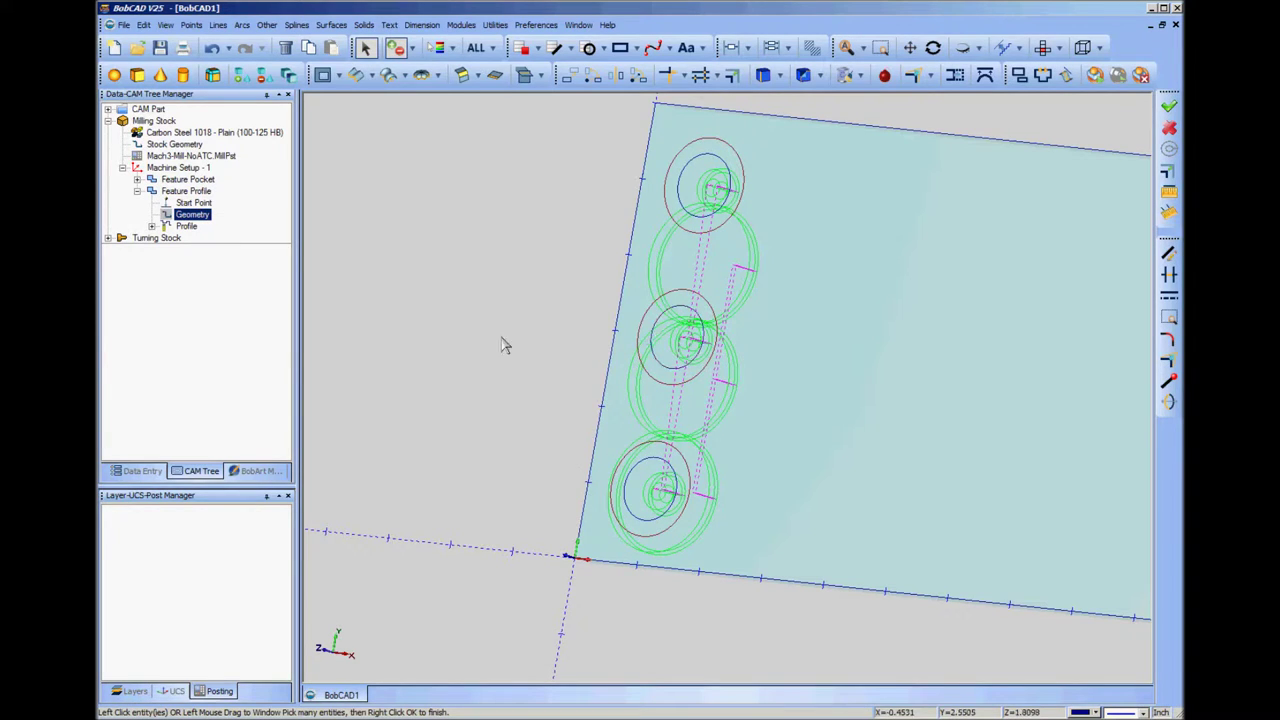
{"action": "right_click", "coordinate": [495, 304]}
{"action": "left_click", "coordinate": [505, 306]}
- Compute the Profile toolpath with the updated geometry
{"action": "left_click", "coordinate": [186, 226]}
{"action": "right_click", "coordinate": [186, 228]}
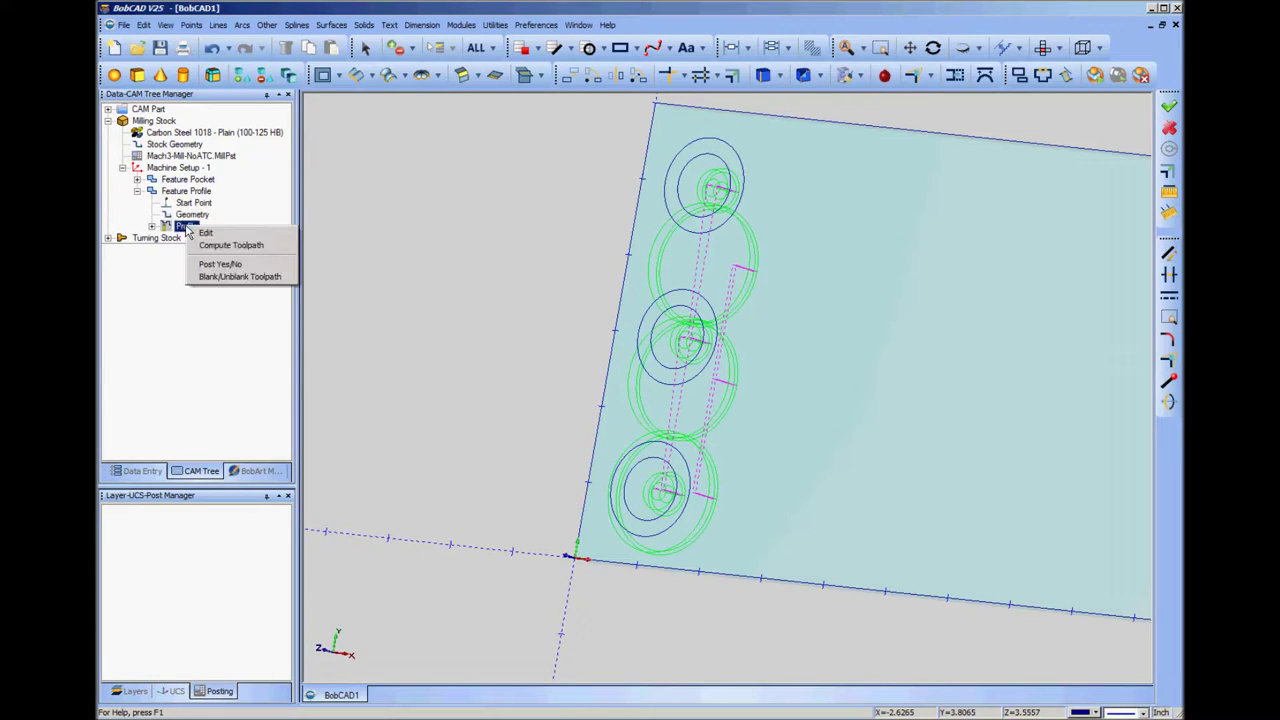
{"action": "left_click", "coordinate": [251, 246]}
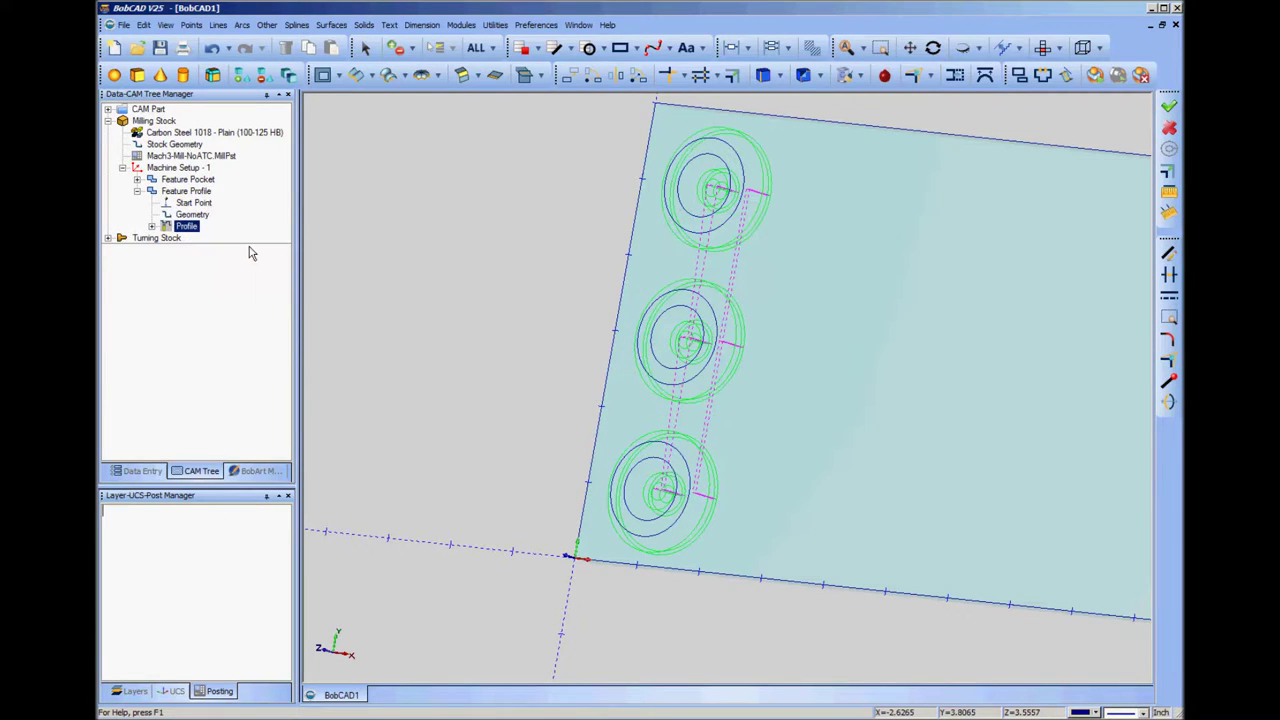
{"action": "middle_click_drag", "start_coordinate": [809, 403], "coordinate": [867, 430]}
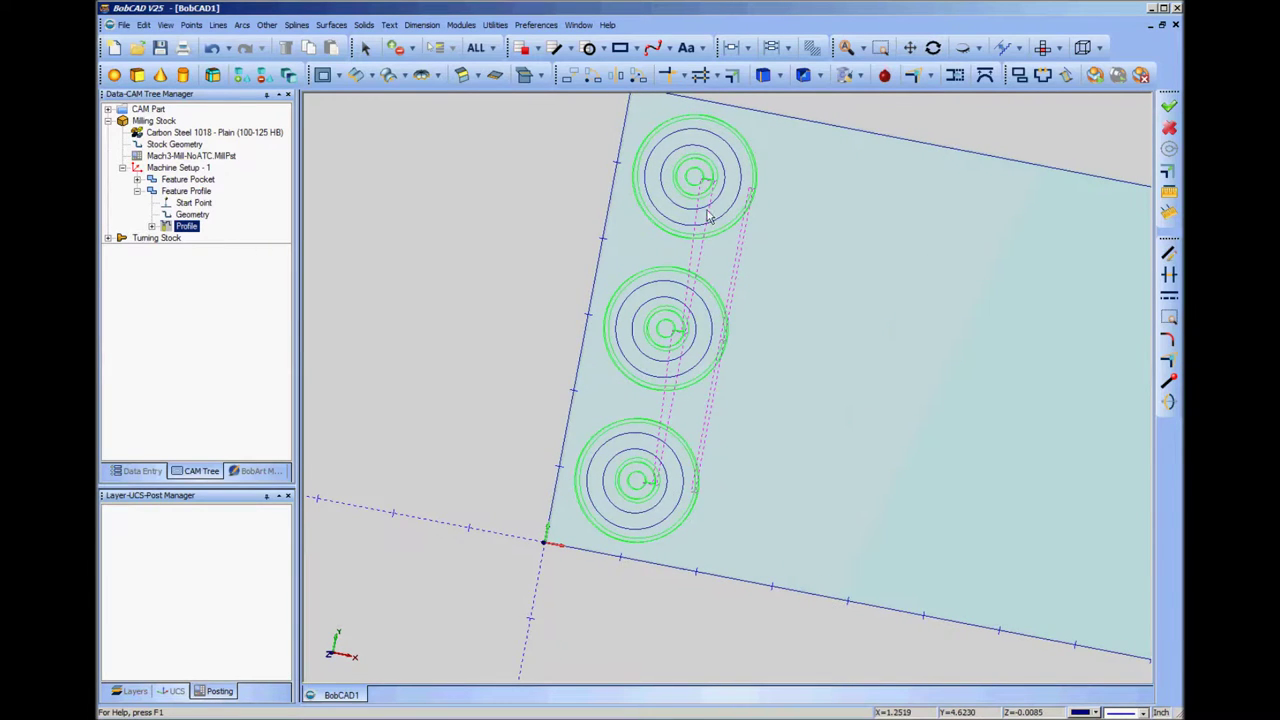
- Launch Simulation from the Milling Stock, hide toolpaths, and zoom onto the stock
{"action": "left_click", "coordinate": [137, 136]}
{"action": "left_click", "coordinate": [153, 120]}
{"action": "right_click", "coordinate": [137, 121]}
{"action": "left_click", "coordinate": [172, 249]}
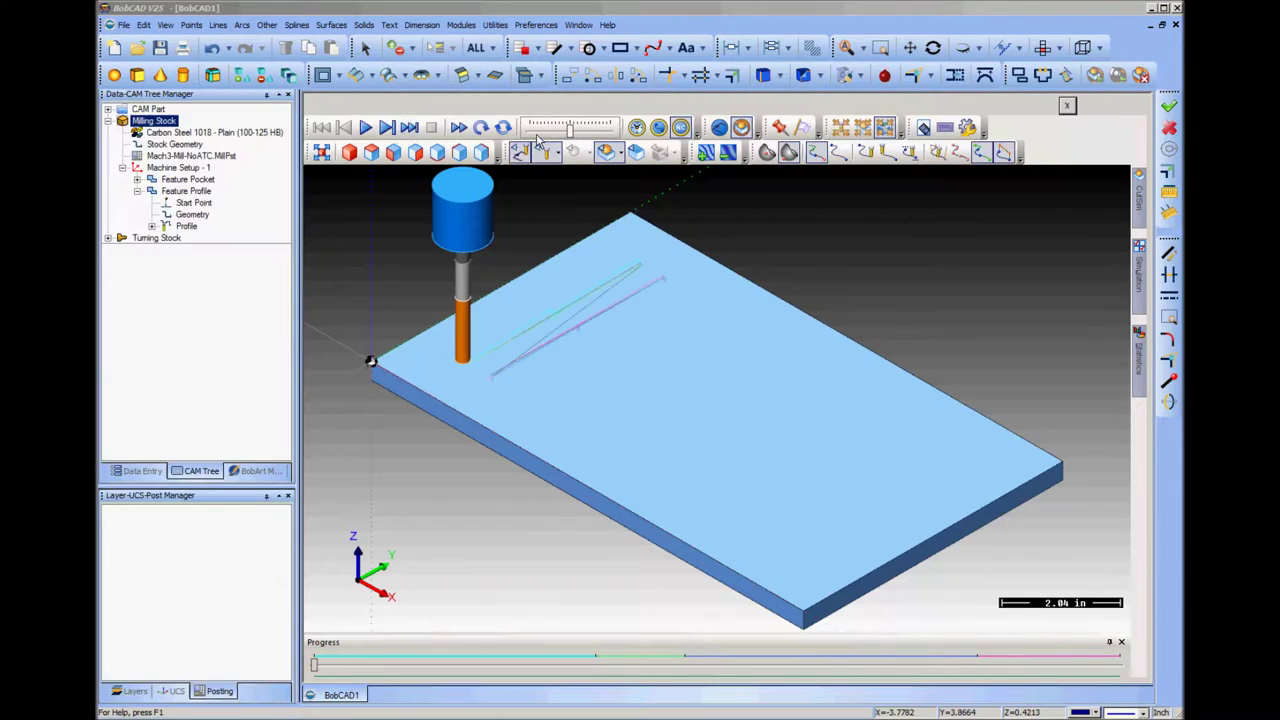
{"action": "left_click", "coordinate": [741, 128]}
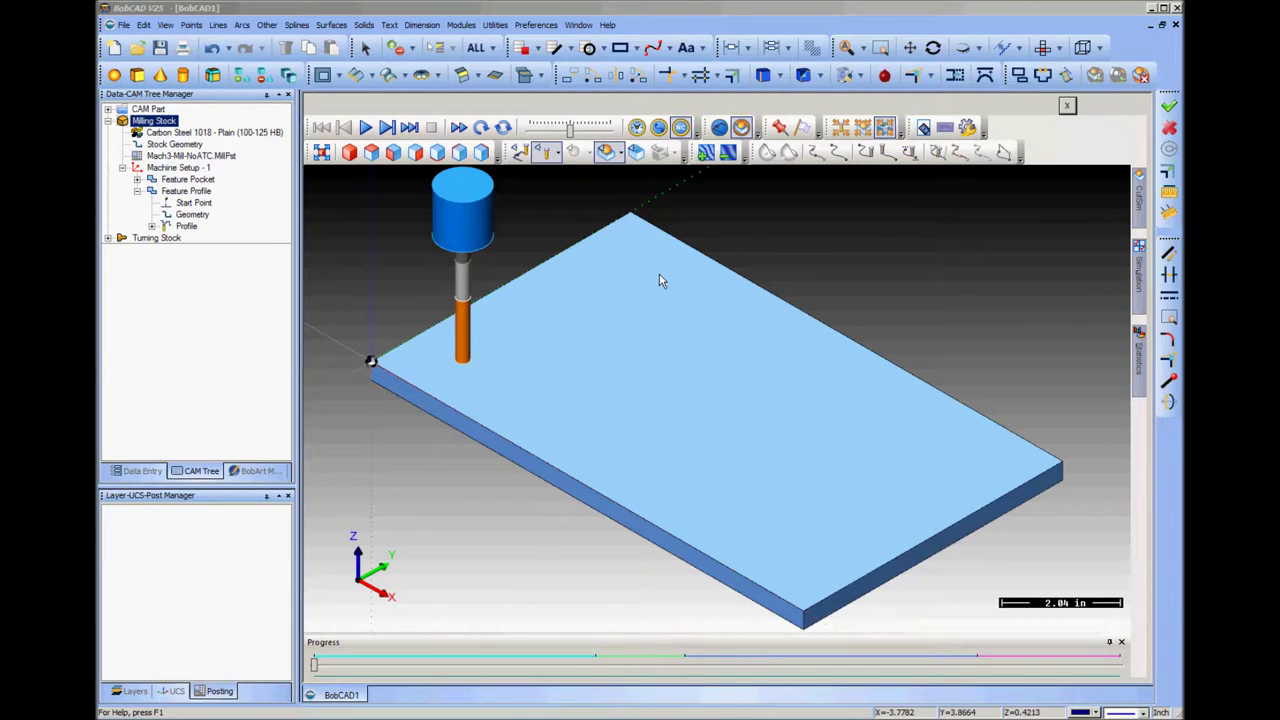
{"action": "middle_click_drag", "start_coordinate": [617, 436], "coordinate": [637, 456]}
{"action": "scroll", "coordinate": [714, 386], "scroll_direction": "up", "scroll_amount": 5}
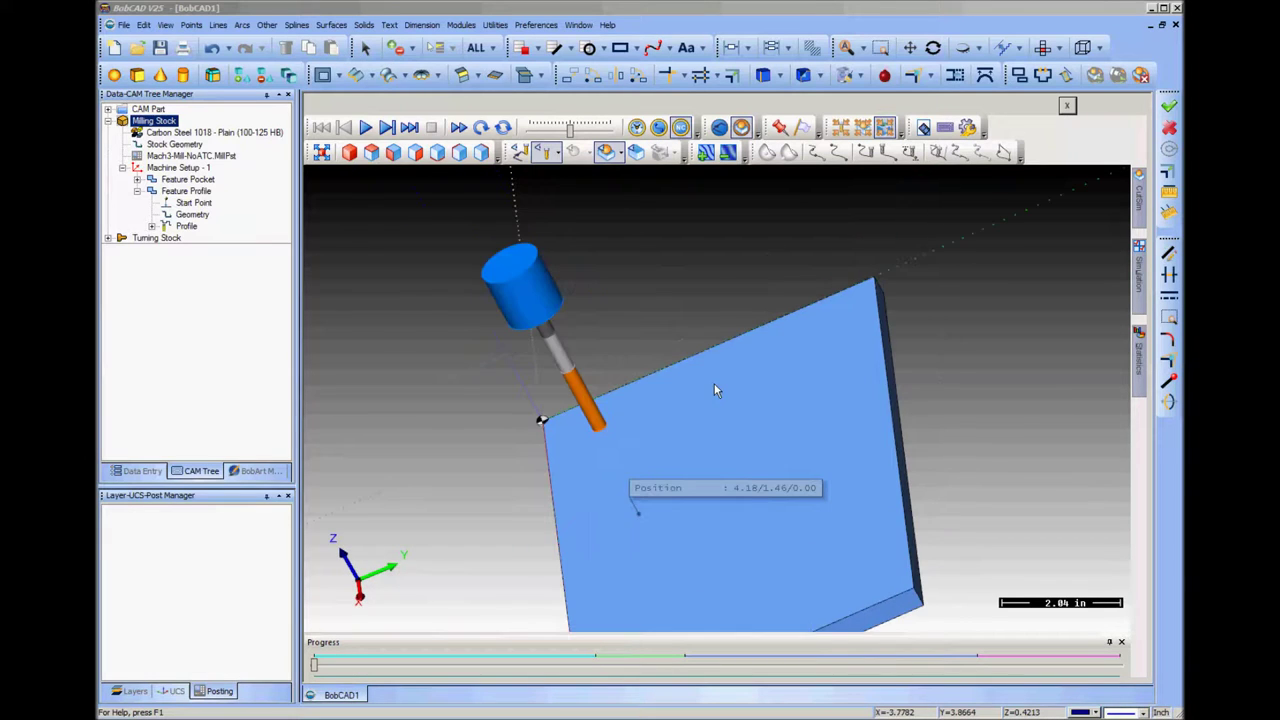
- Play the simulation at increased speed until all three holes are cut
{"action": "left_click", "coordinate": [366, 128]}
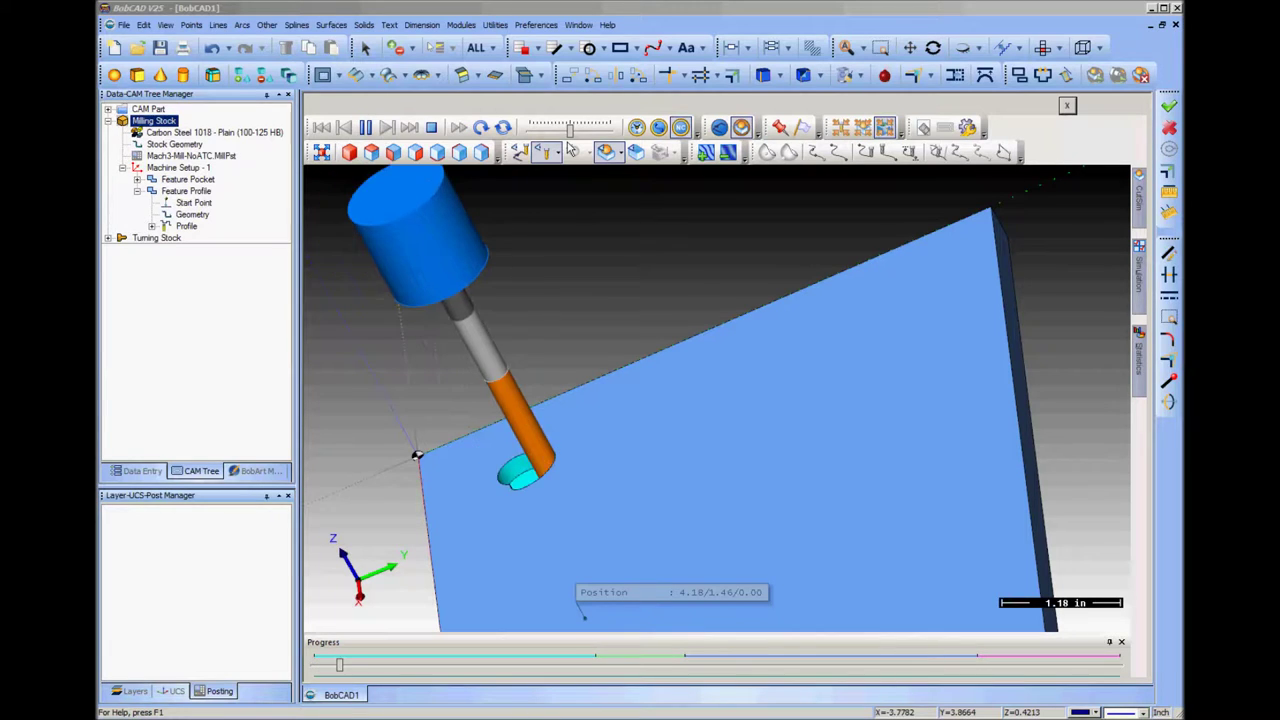
{"action": "left_click_drag", "start_coordinate": [570, 128], "coordinate": [563, 136]}
{"action": "middle_click_drag", "start_coordinate": [629, 360], "coordinate": [690, 512]}
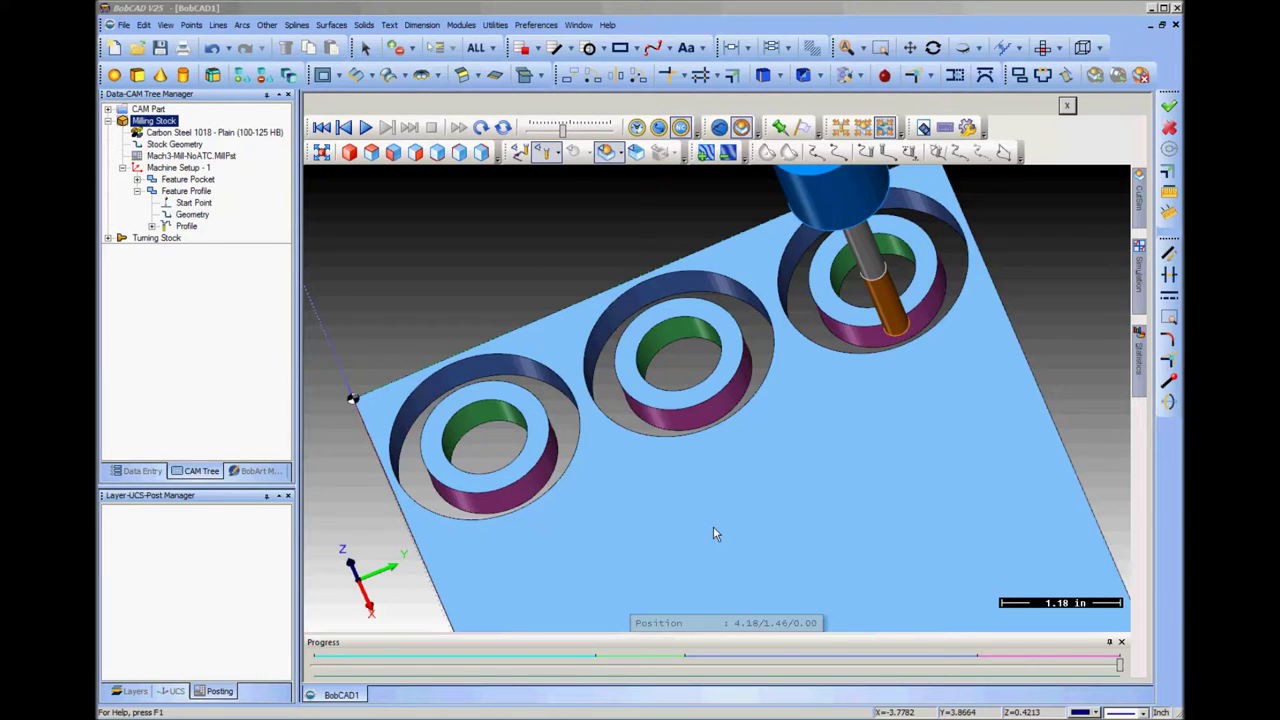
{"action": "mouse_move", "coordinate": [698, 506]}
{"action": "middle_click_drag", "start_coordinate": [611, 480], "coordinate": [654, 506]}
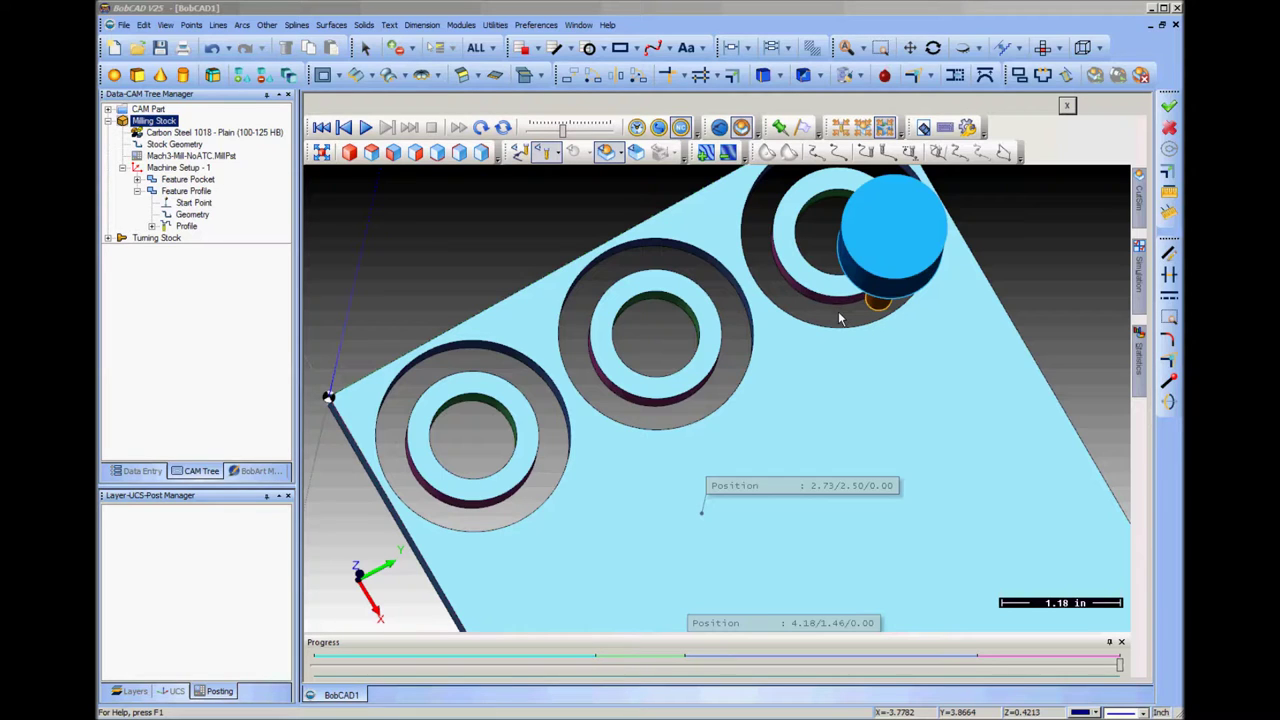
{"action": "middle_click_drag", "start_coordinate": [829, 434], "coordinate": [809, 429]}
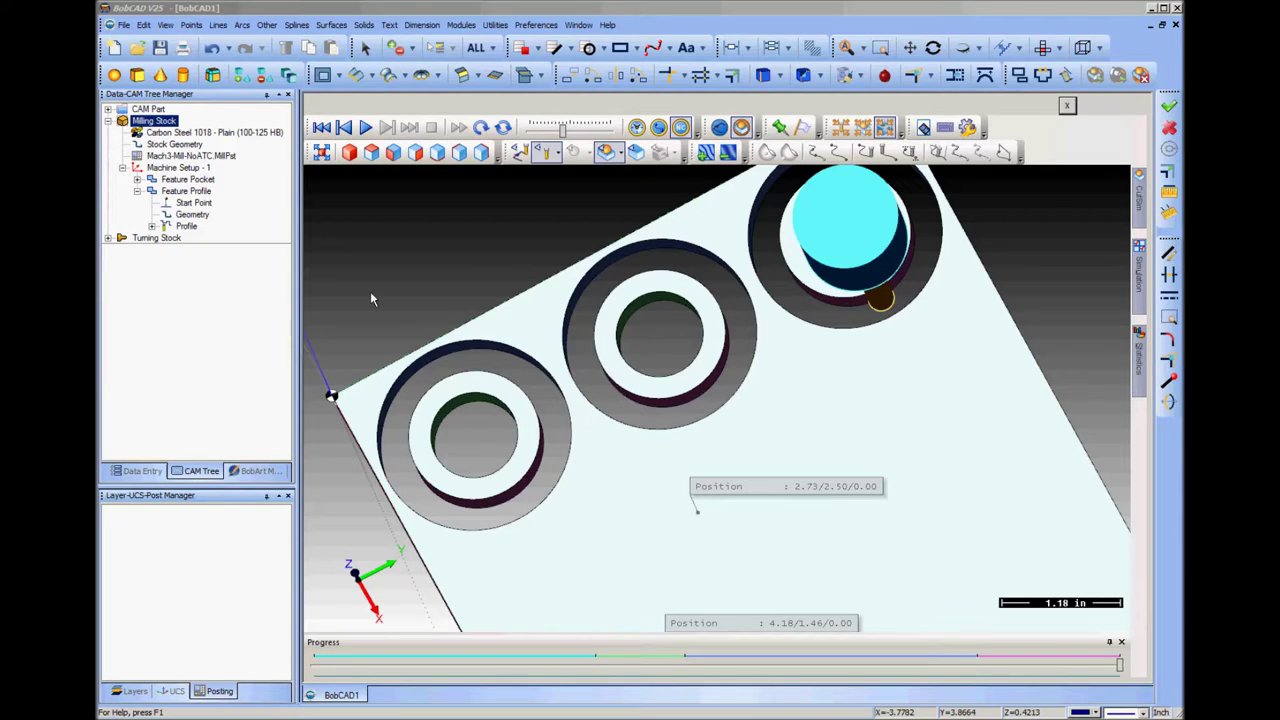
{"action": "left_click", "coordinate": [193, 202]}
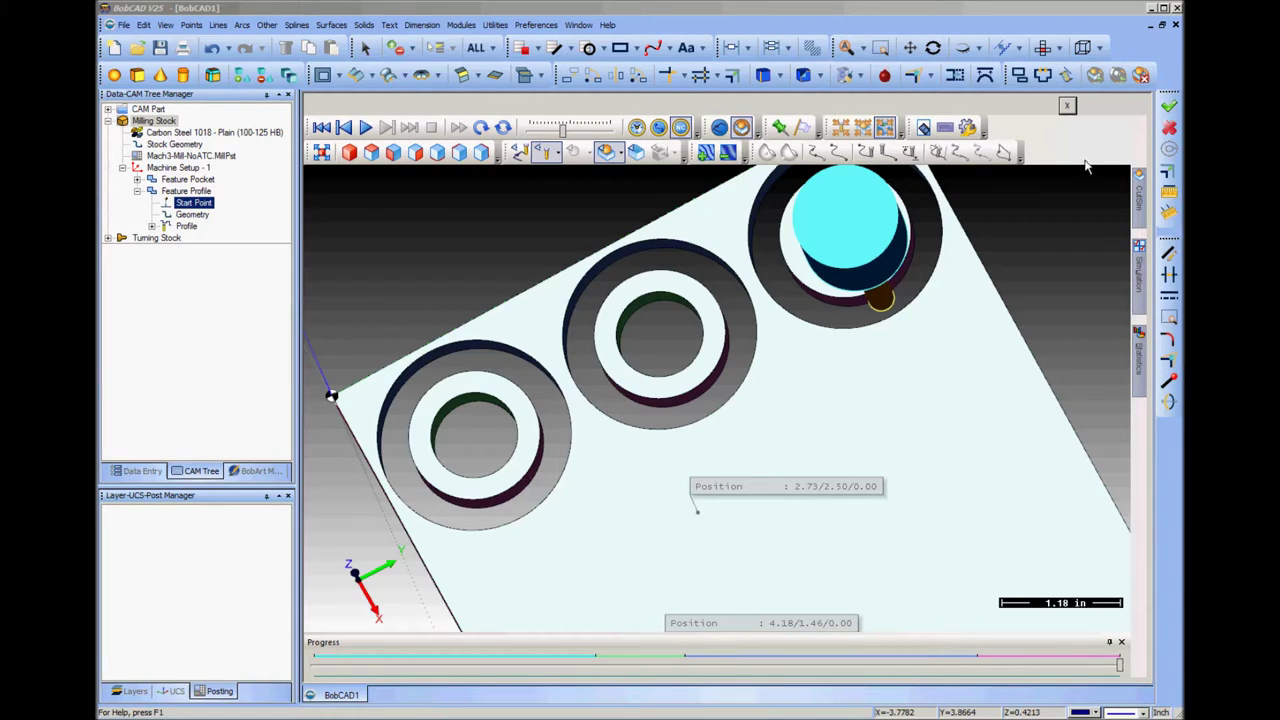
- Close the simulation and open the Profile operation's Parameters page for editing
{"action": "left_click", "coordinate": [1068, 107]}
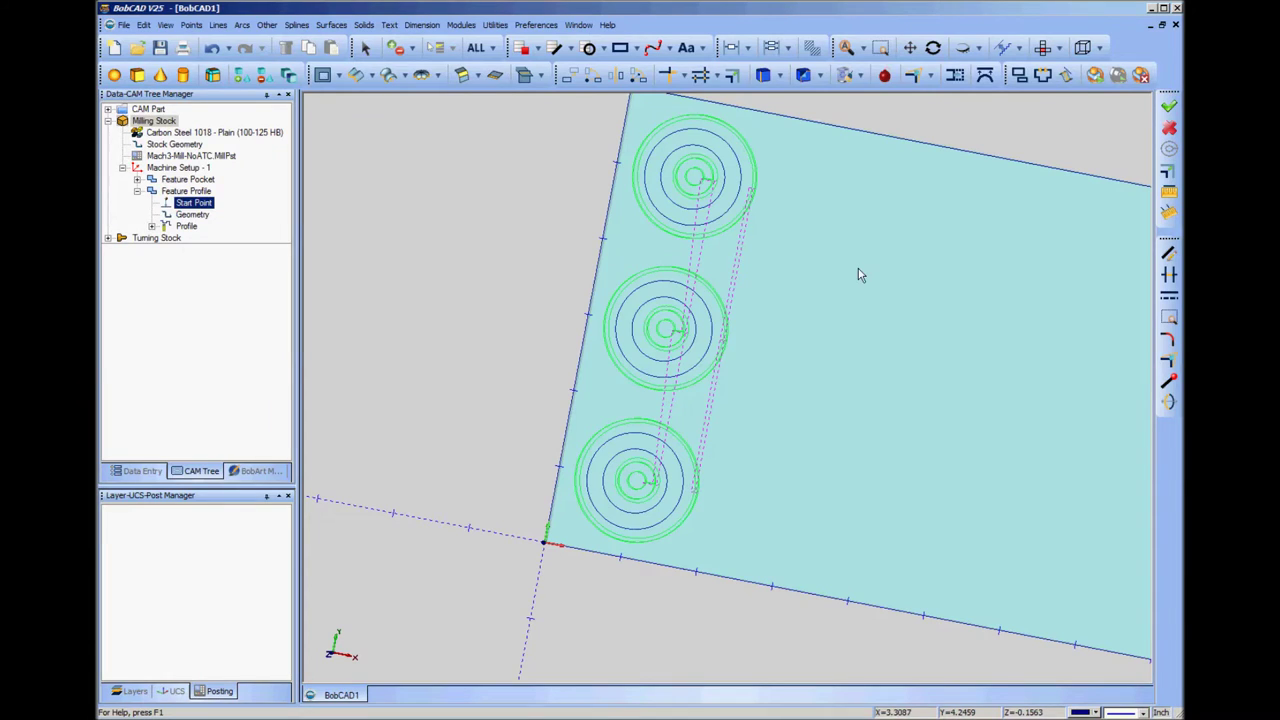
{"action": "left_click", "coordinate": [191, 216]}
{"action": "left_click", "coordinate": [187, 227]}
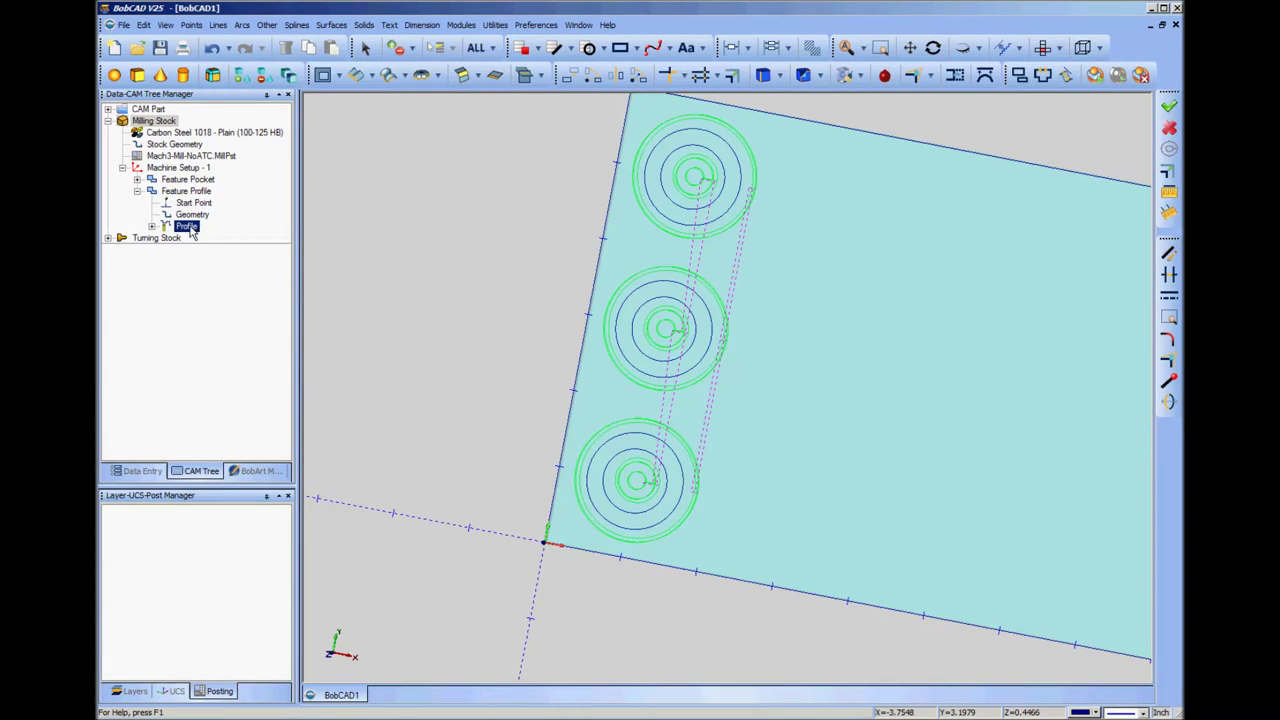
{"action": "right_click", "coordinate": [192, 230]}
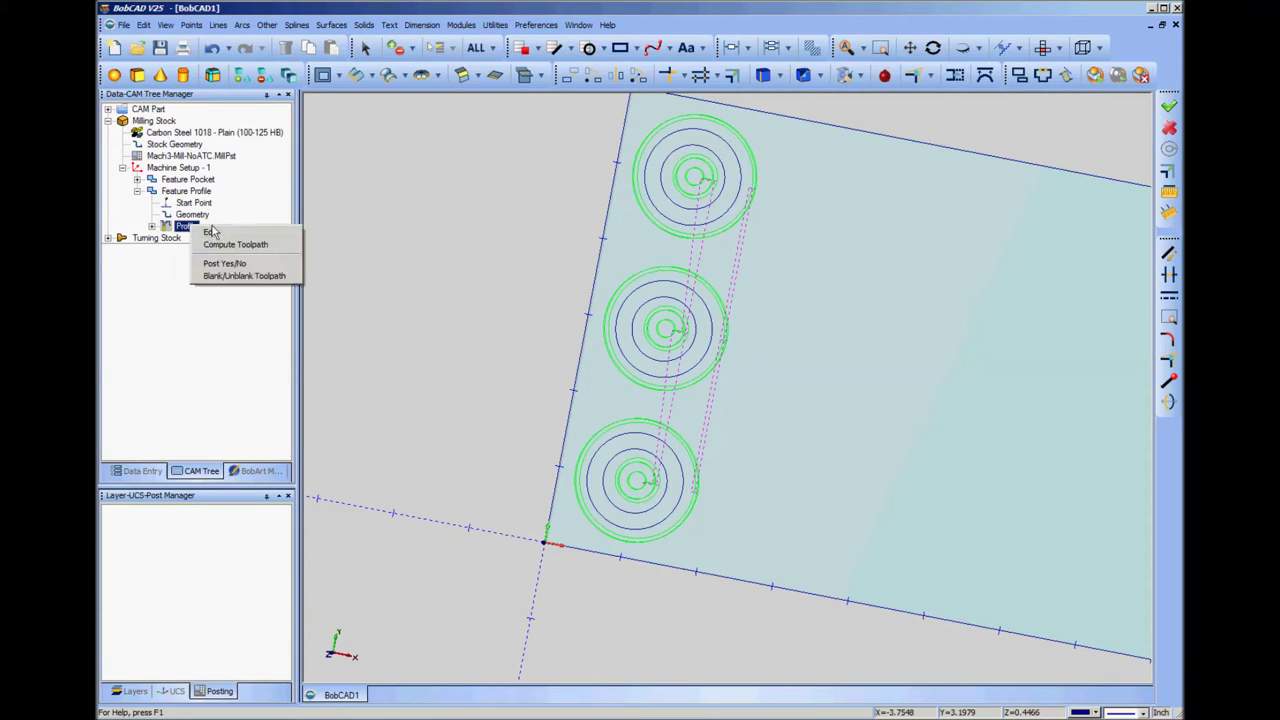
{"action": "left_click", "coordinate": [213, 233]}
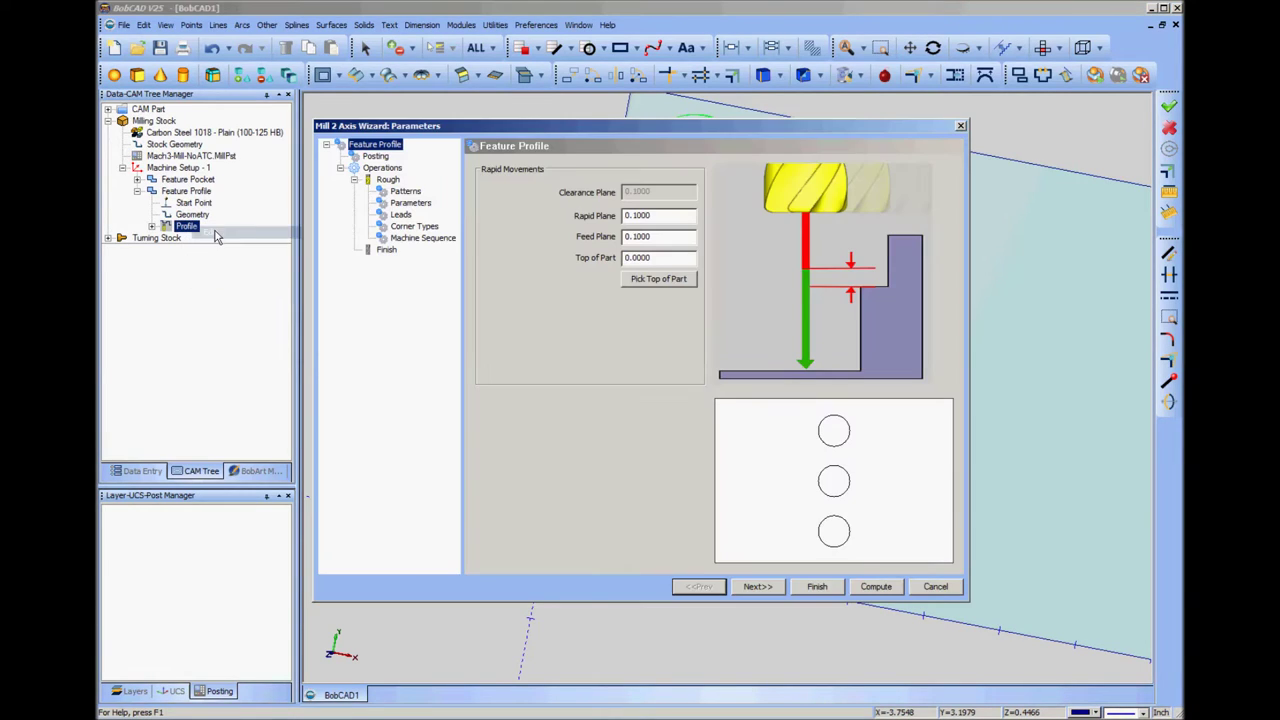
{"action": "left_click", "coordinate": [412, 204]}
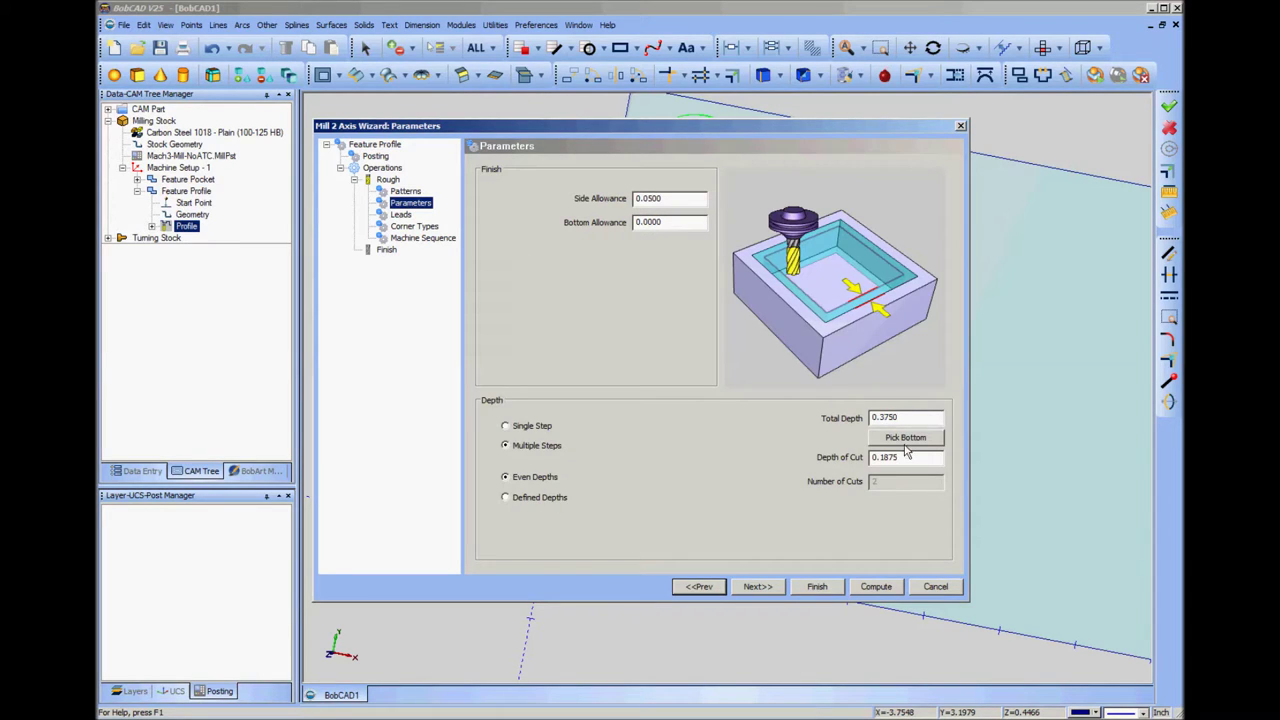
{"action": "left_click", "coordinate": [418, 203]}
- Set the profile Total Depth to 0.3450 and Depth of Cut to 0.1725
{"action": "left_click", "coordinate": [889, 418]}
{"action": "key", "text": "BackSpace"}
{"action": "type", "text": "4"}
{"action": "left_click", "coordinate": [903, 457]}
{"action": "key", "text": "BackSpace"}
{"action": "key", "text": "BackSpace"}
{"action": "key", "text": "BackSpace"}
{"action": "type", "text": "725"}
- Compute the profile toolpath with the new depths and close the wizard
{"action": "left_click", "coordinate": [879, 590]}
{"action": "left_click", "coordinate": [879, 590]}
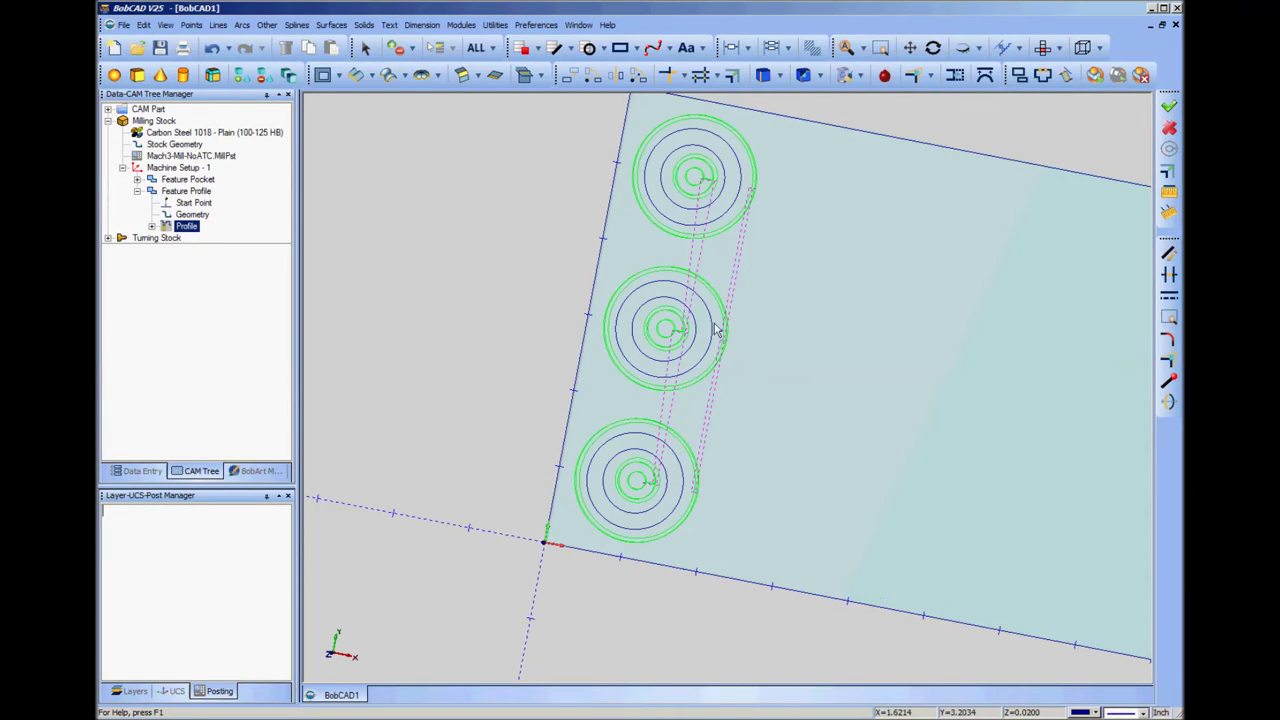
{"action": "middle_click_drag", "start_coordinate": [874, 486], "coordinate": [840, 477]}
- Launch a new machining simulation from the Milling Stock
{"action": "left_click", "coordinate": [170, 157]}
{"action": "left_click", "coordinate": [182, 134]}
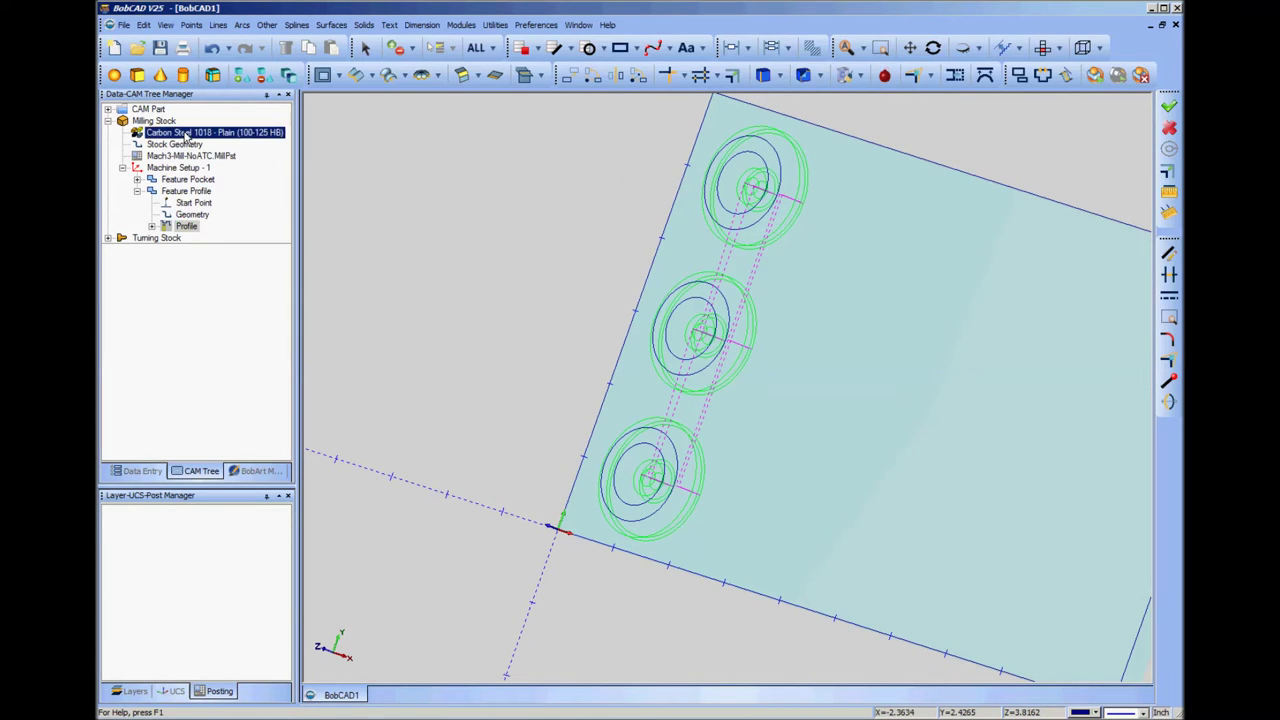
{"action": "left_click", "coordinate": [157, 122]}
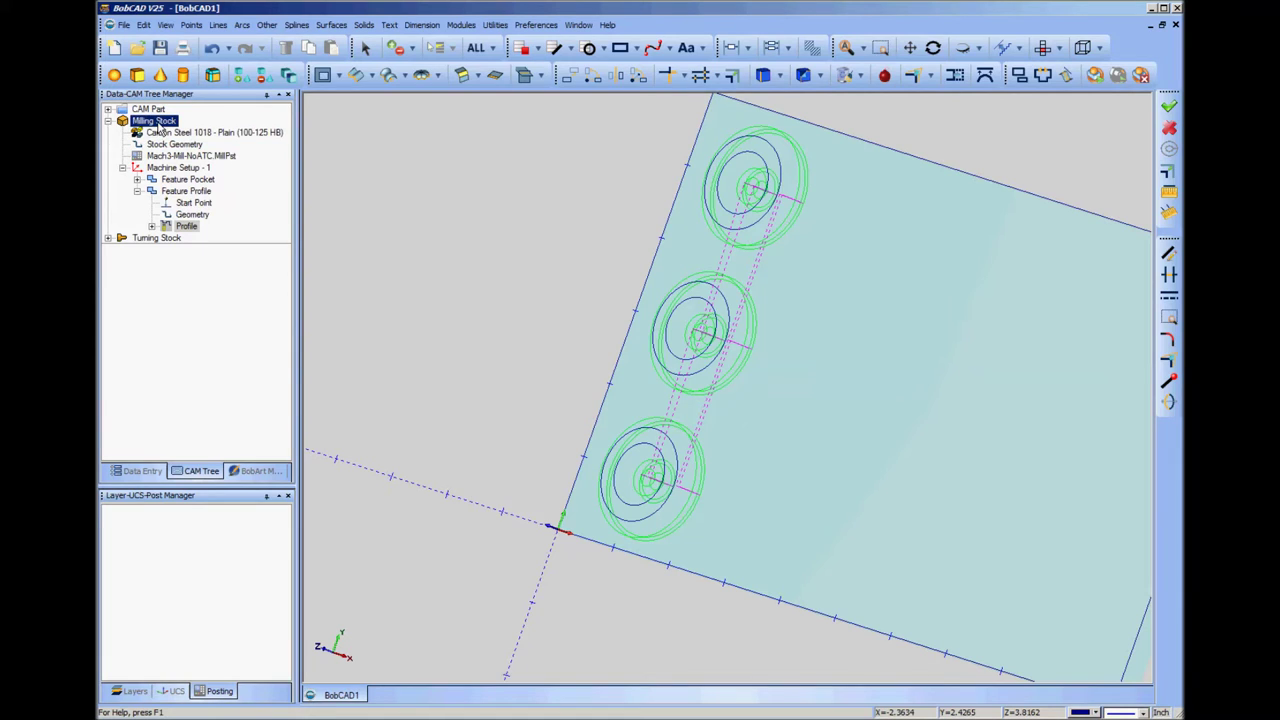
{"action": "right_click", "coordinate": [157, 124]}
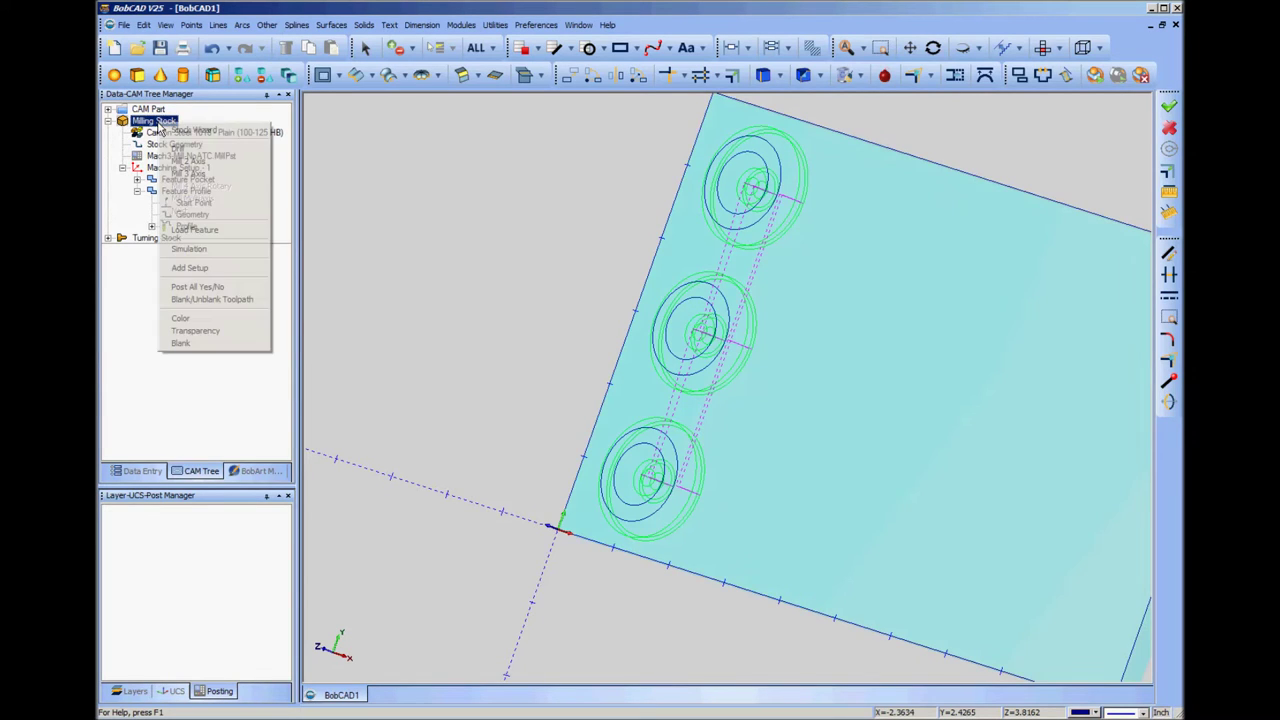
{"action": "left_click", "coordinate": [180, 251]}
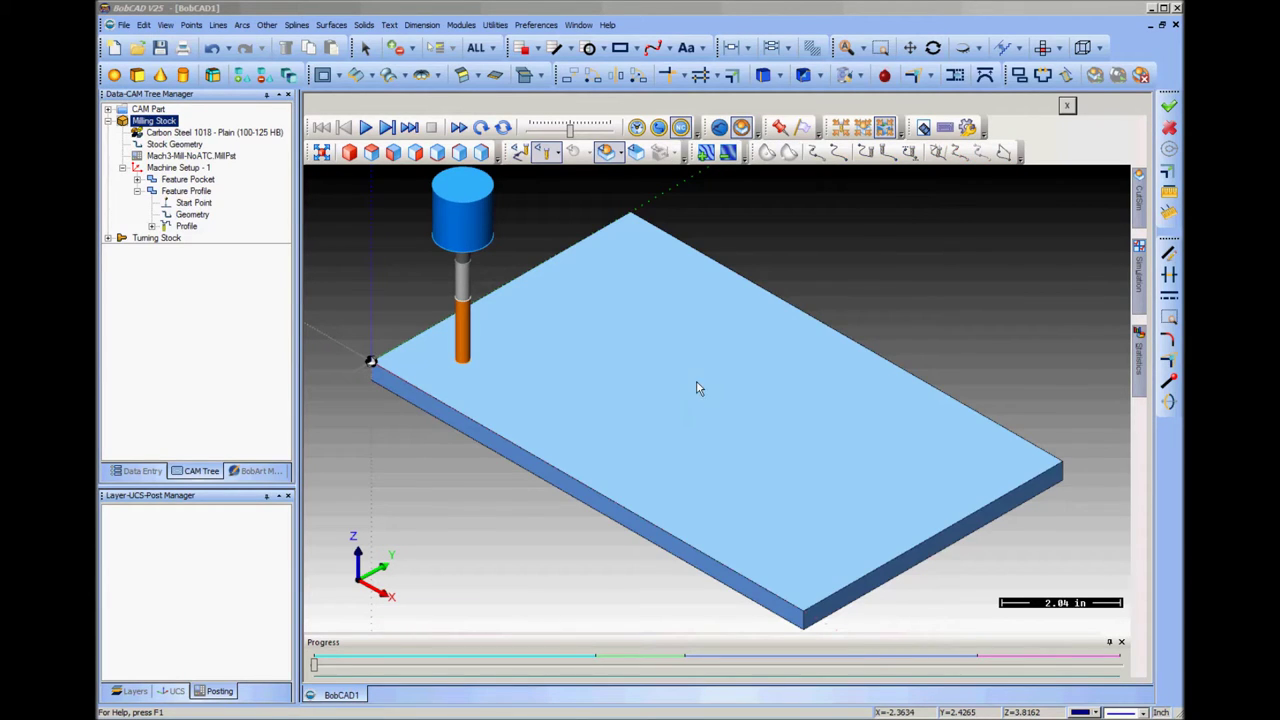
- Play the rerun simulation and orbit around the three cut counterbored holes
{"action": "middle_click_drag", "start_coordinate": [723, 423], "coordinate": [637, 348]}
{"action": "scroll", "coordinate": [636, 360], "scroll_direction": "up", "scroll_amount": 4}
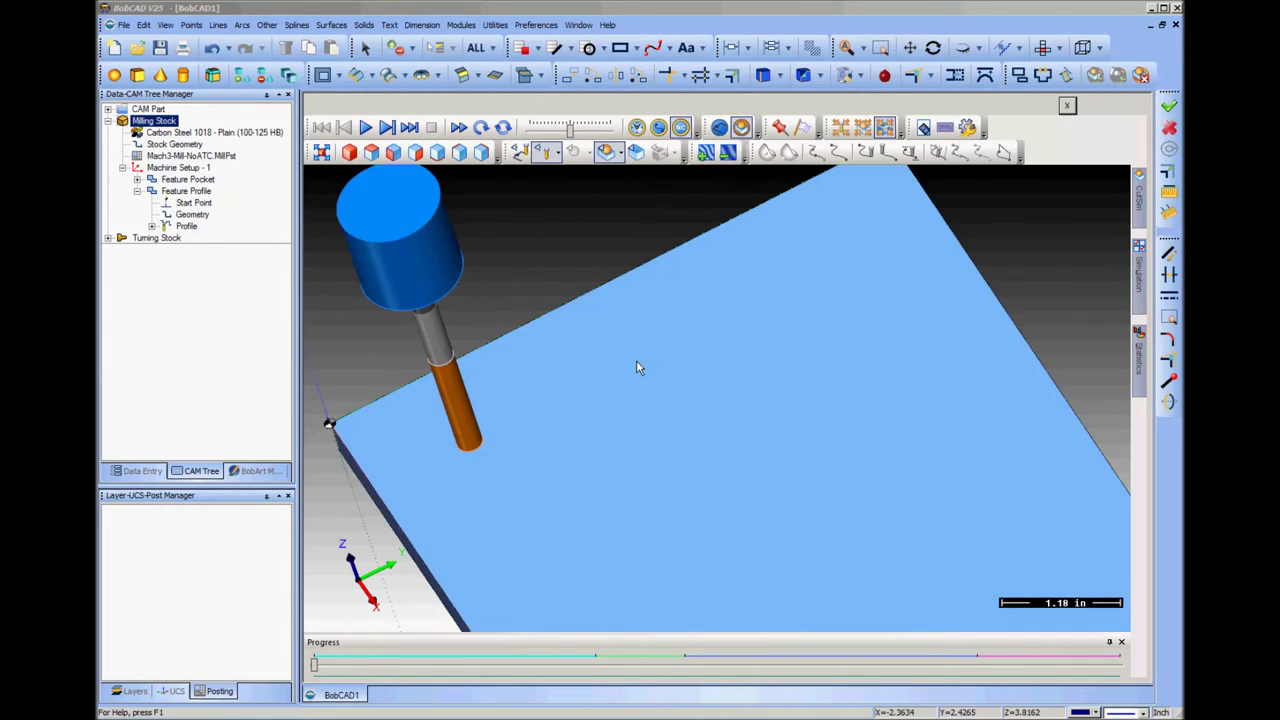
{"action": "scroll", "coordinate": [636, 360], "scroll_direction": "down", "scroll_amount": 2}
{"action": "left_click", "coordinate": [370, 127]}
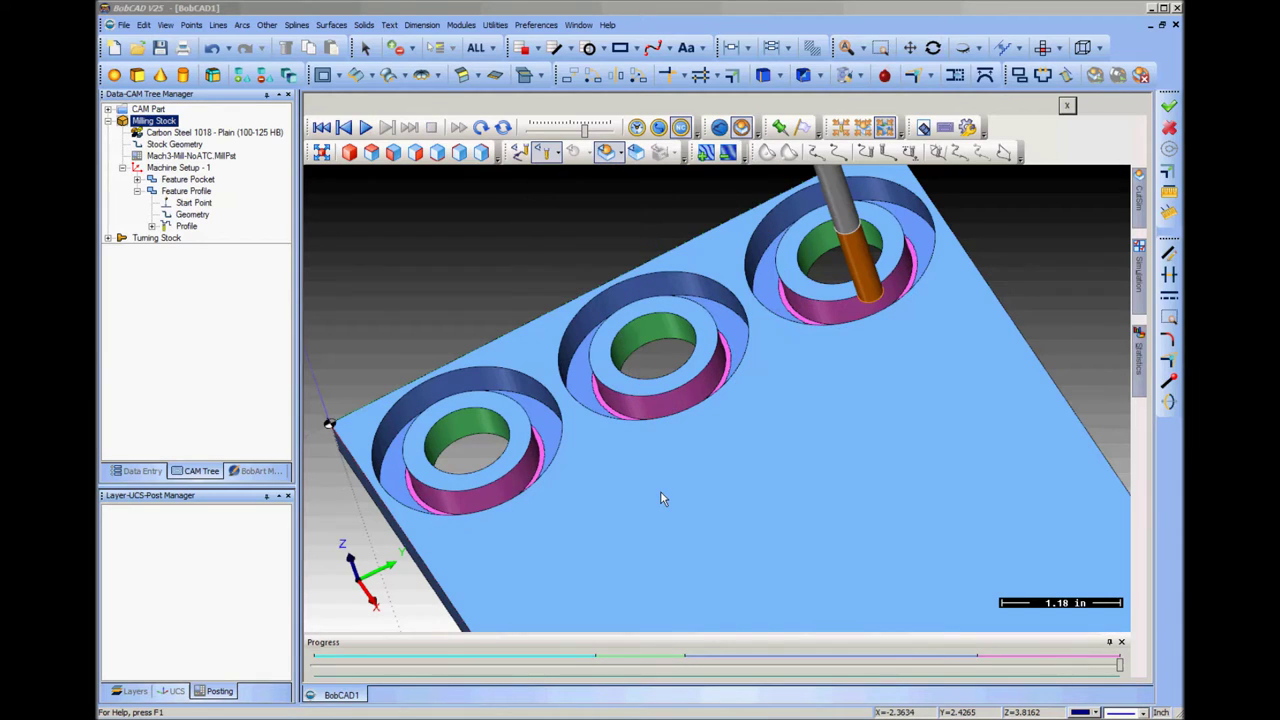
{"action": "middle_click_drag", "start_coordinate": [669, 481], "coordinate": [612, 275]}
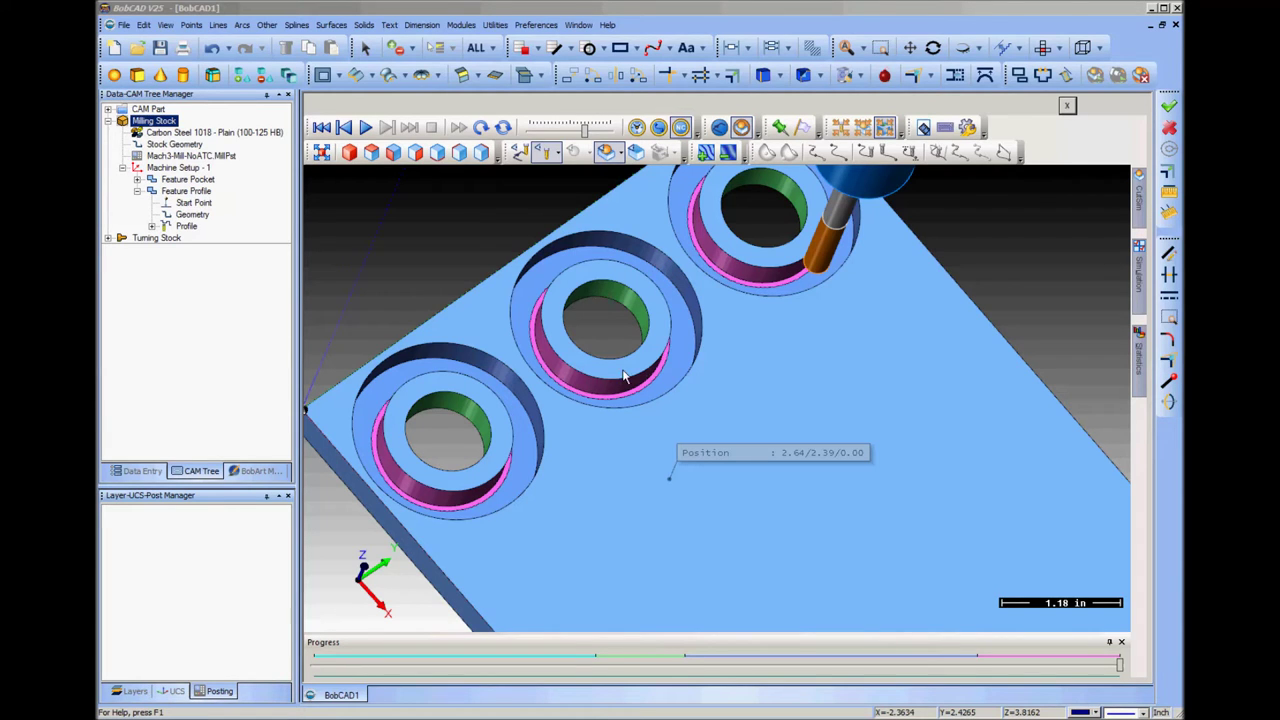
{"action": "middle_click_drag", "start_coordinate": [560, 561], "coordinate": [536, 547]}
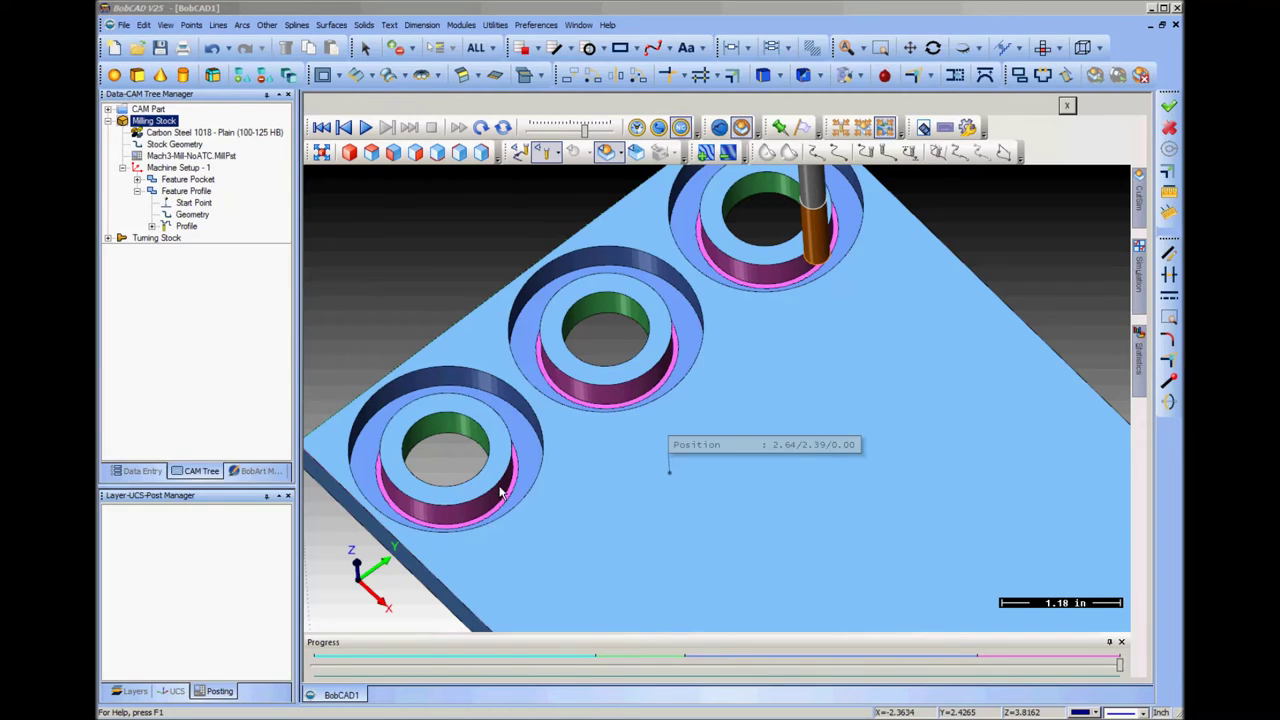
- Zoom and orbit to inspect the three finished holes, then close the simulation window
{"action": "scroll", "coordinate": [693, 482], "scroll_direction": "up", "scroll_amount": 4}
{"action": "scroll", "coordinate": [694, 478], "scroll_direction": "down", "scroll_amount": 8}
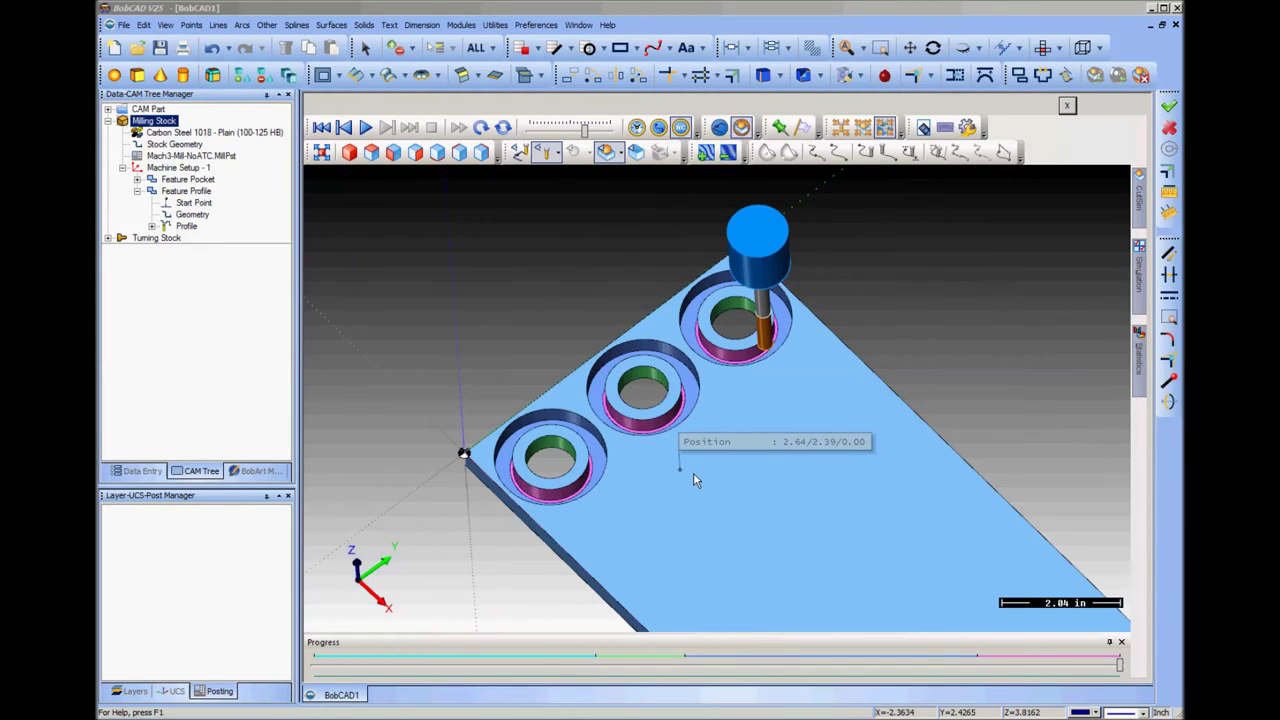
{"action": "middle_click_drag", "start_coordinate": [794, 517], "coordinate": [808, 490]}
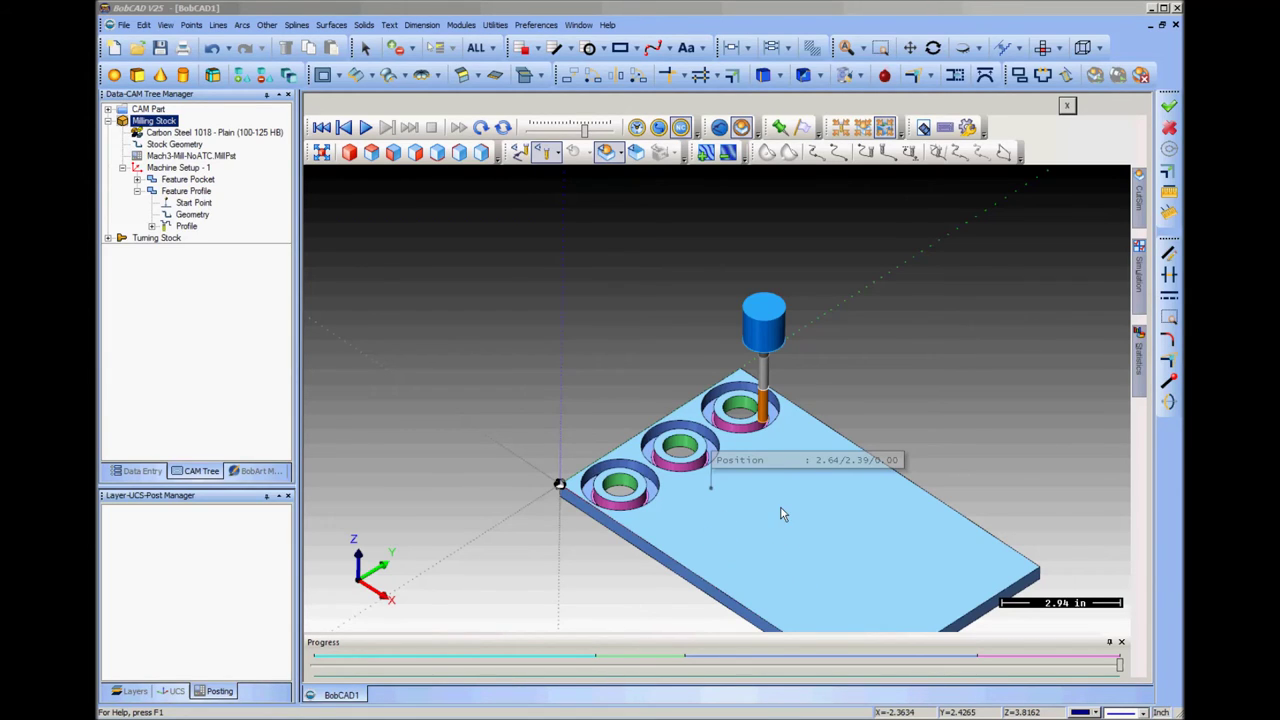
{"action": "scroll", "coordinate": [778, 510], "scroll_direction": "up", "scroll_amount": 4}
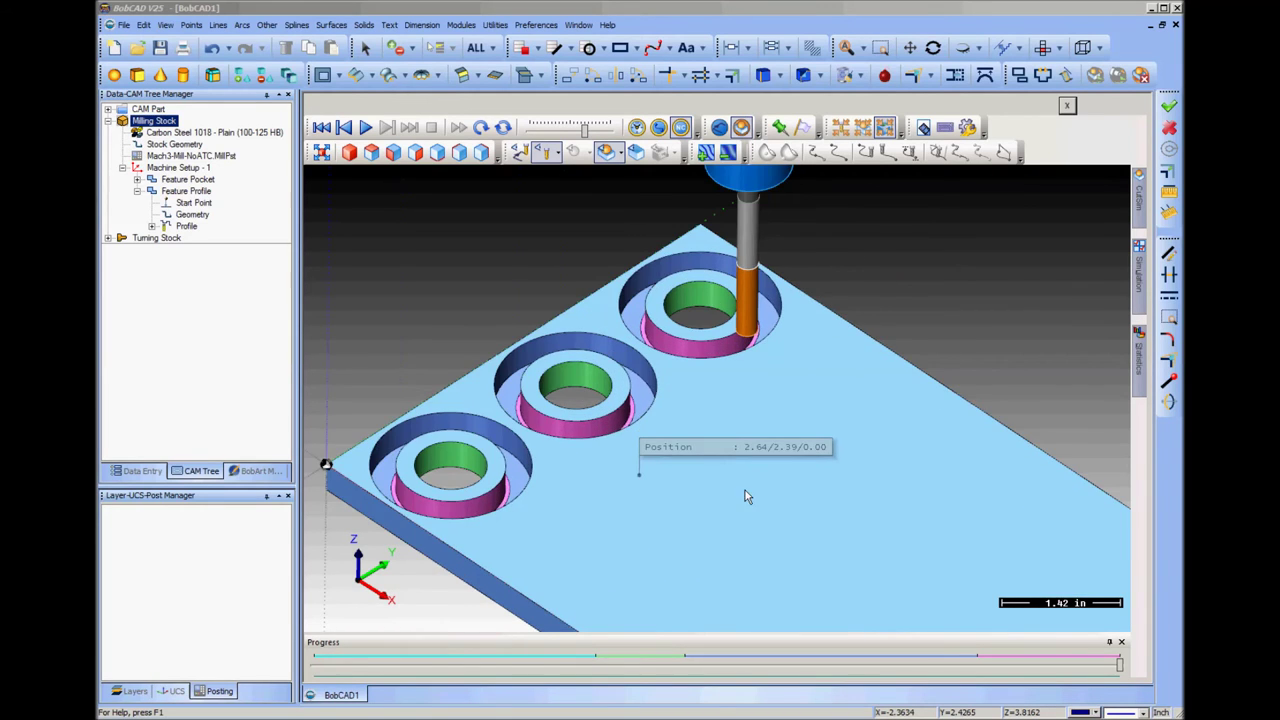
{"action": "middle_click_drag", "start_coordinate": [748, 521], "coordinate": [688, 518]}
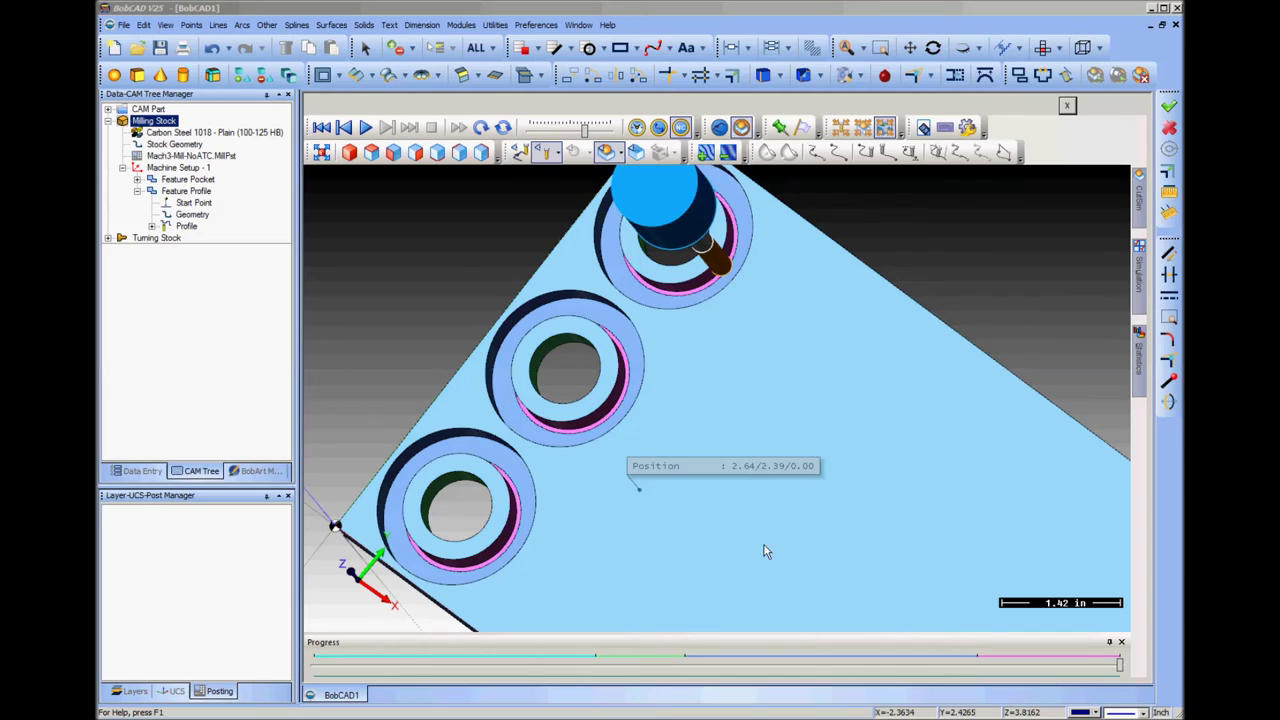
{"action": "scroll", "coordinate": [780, 554], "scroll_direction": "down", "scroll_amount": 3}
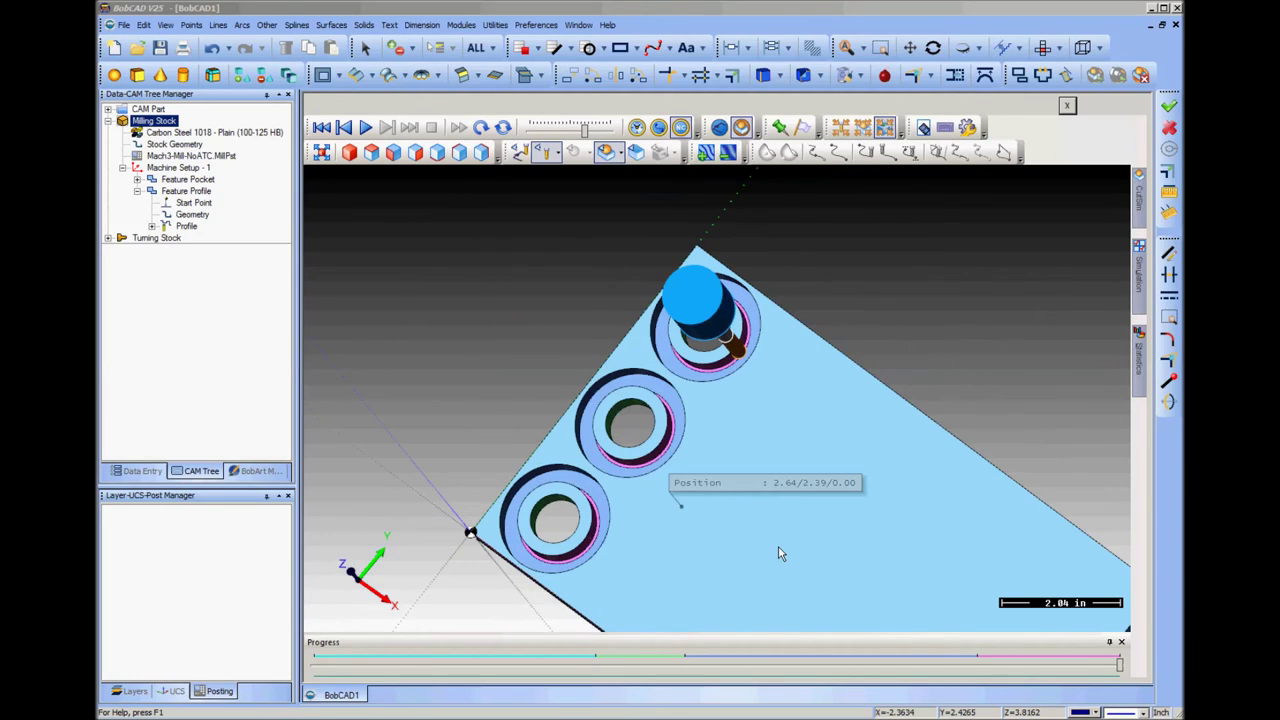
{"action": "middle_click_drag", "start_coordinate": [785, 553], "coordinate": [786, 528]}
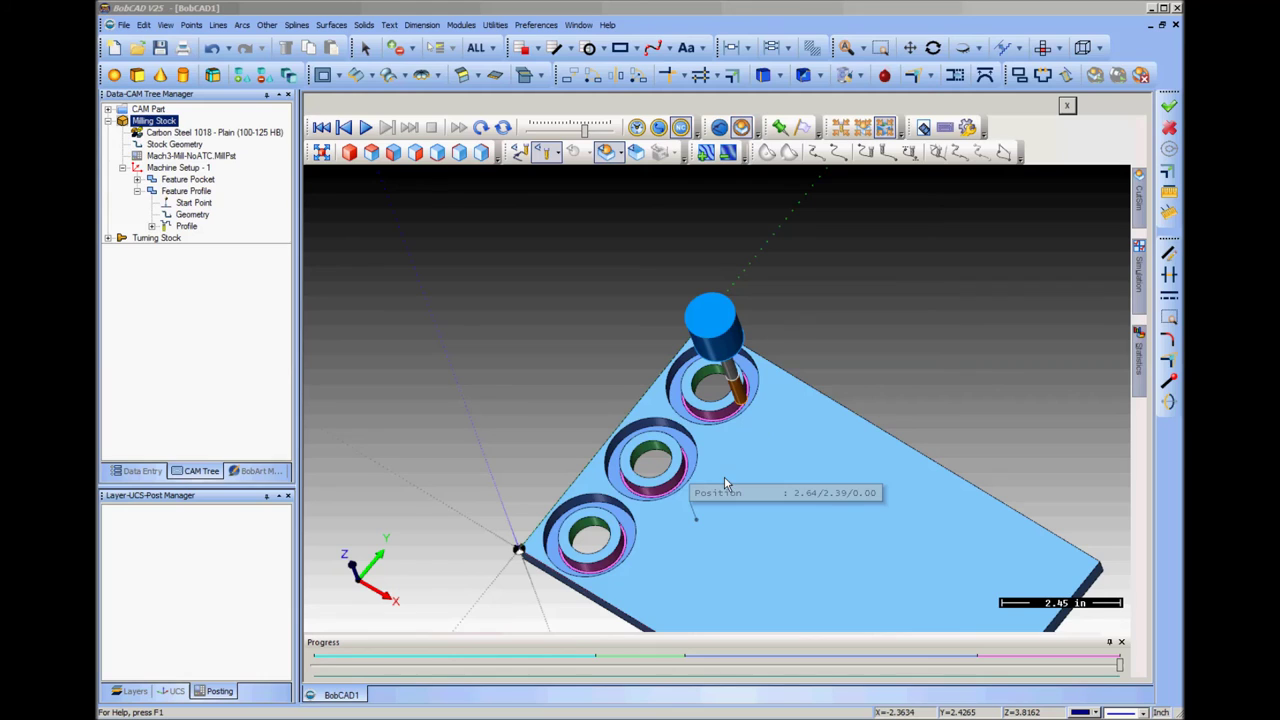
{"action": "left_click", "coordinate": [1067, 106]}
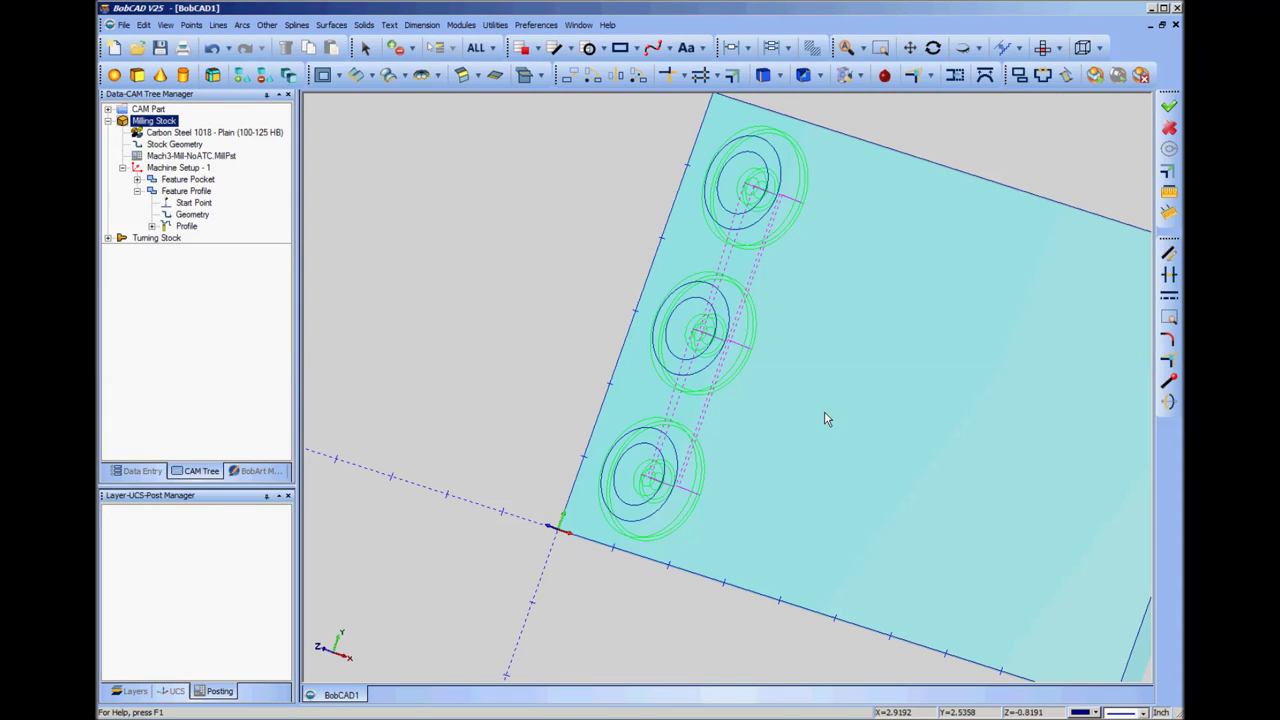